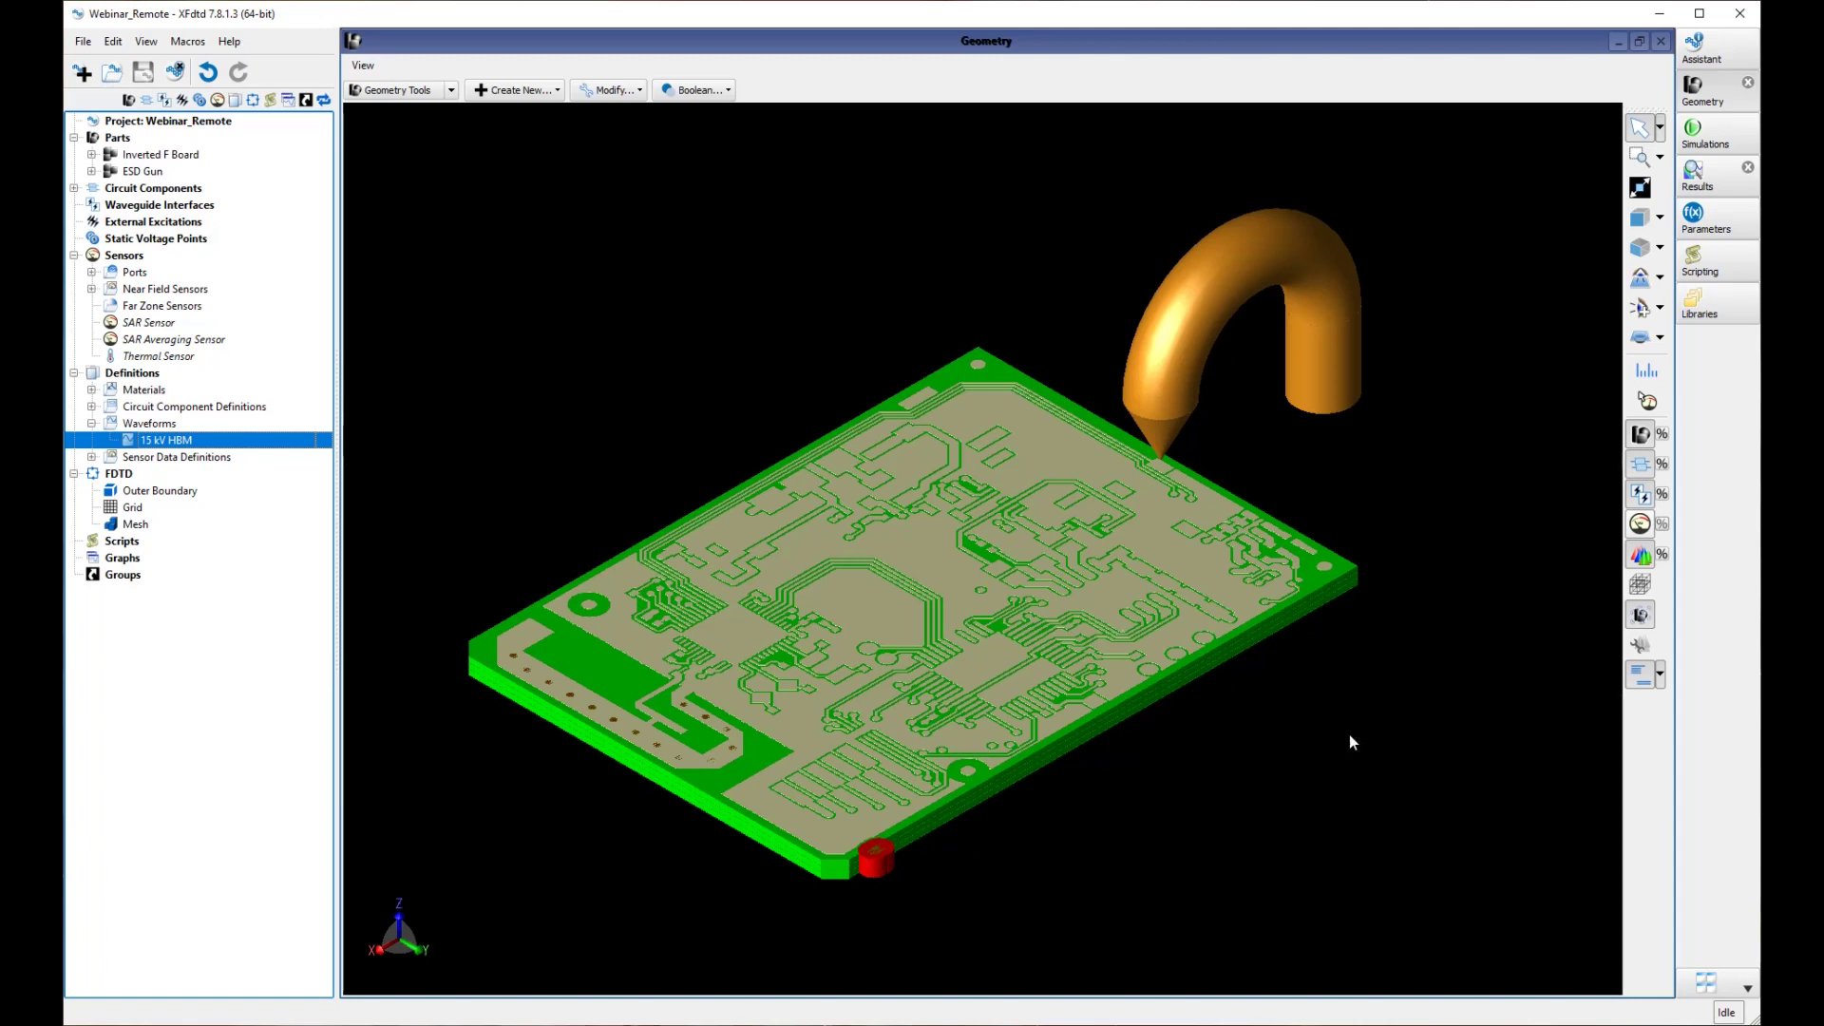
Step: Inspect the Substrate material's electric properties and the 15 kV HBM waveform's time and frequency plots
{"action": "left_click", "coordinate": [93, 390]}
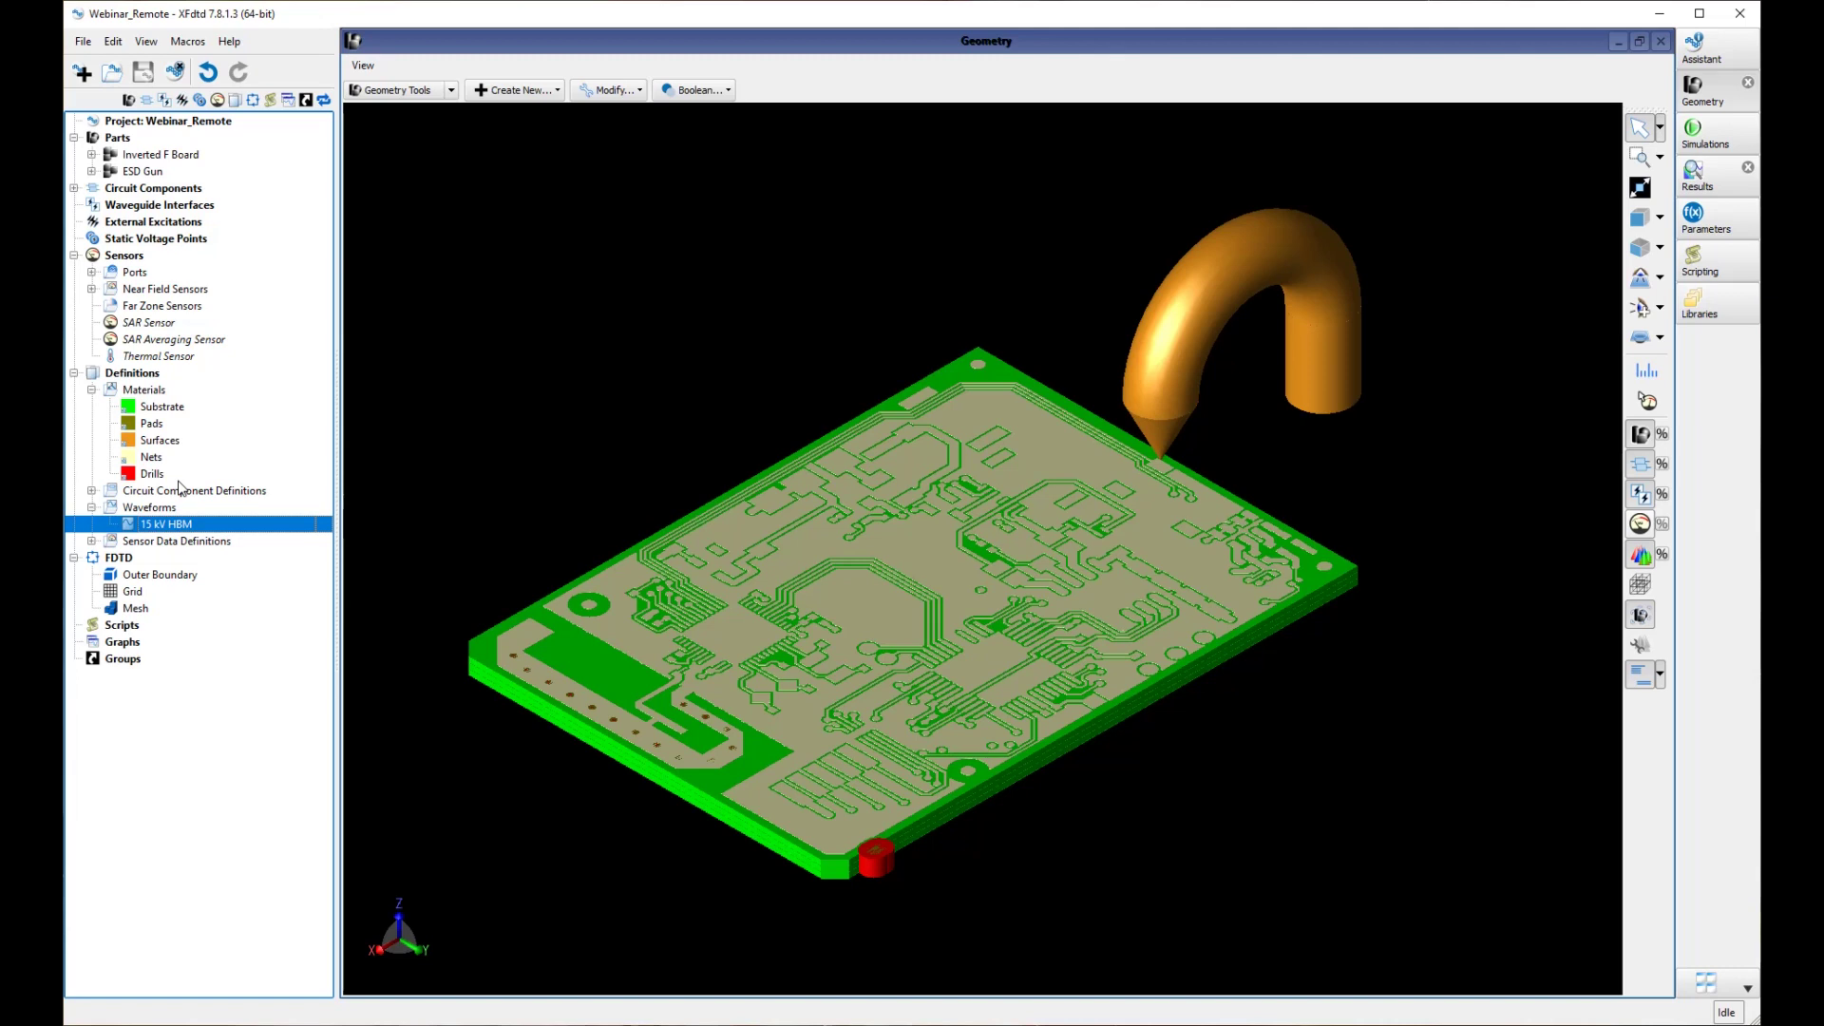
{"action": "double_click", "coordinate": [175, 415]}
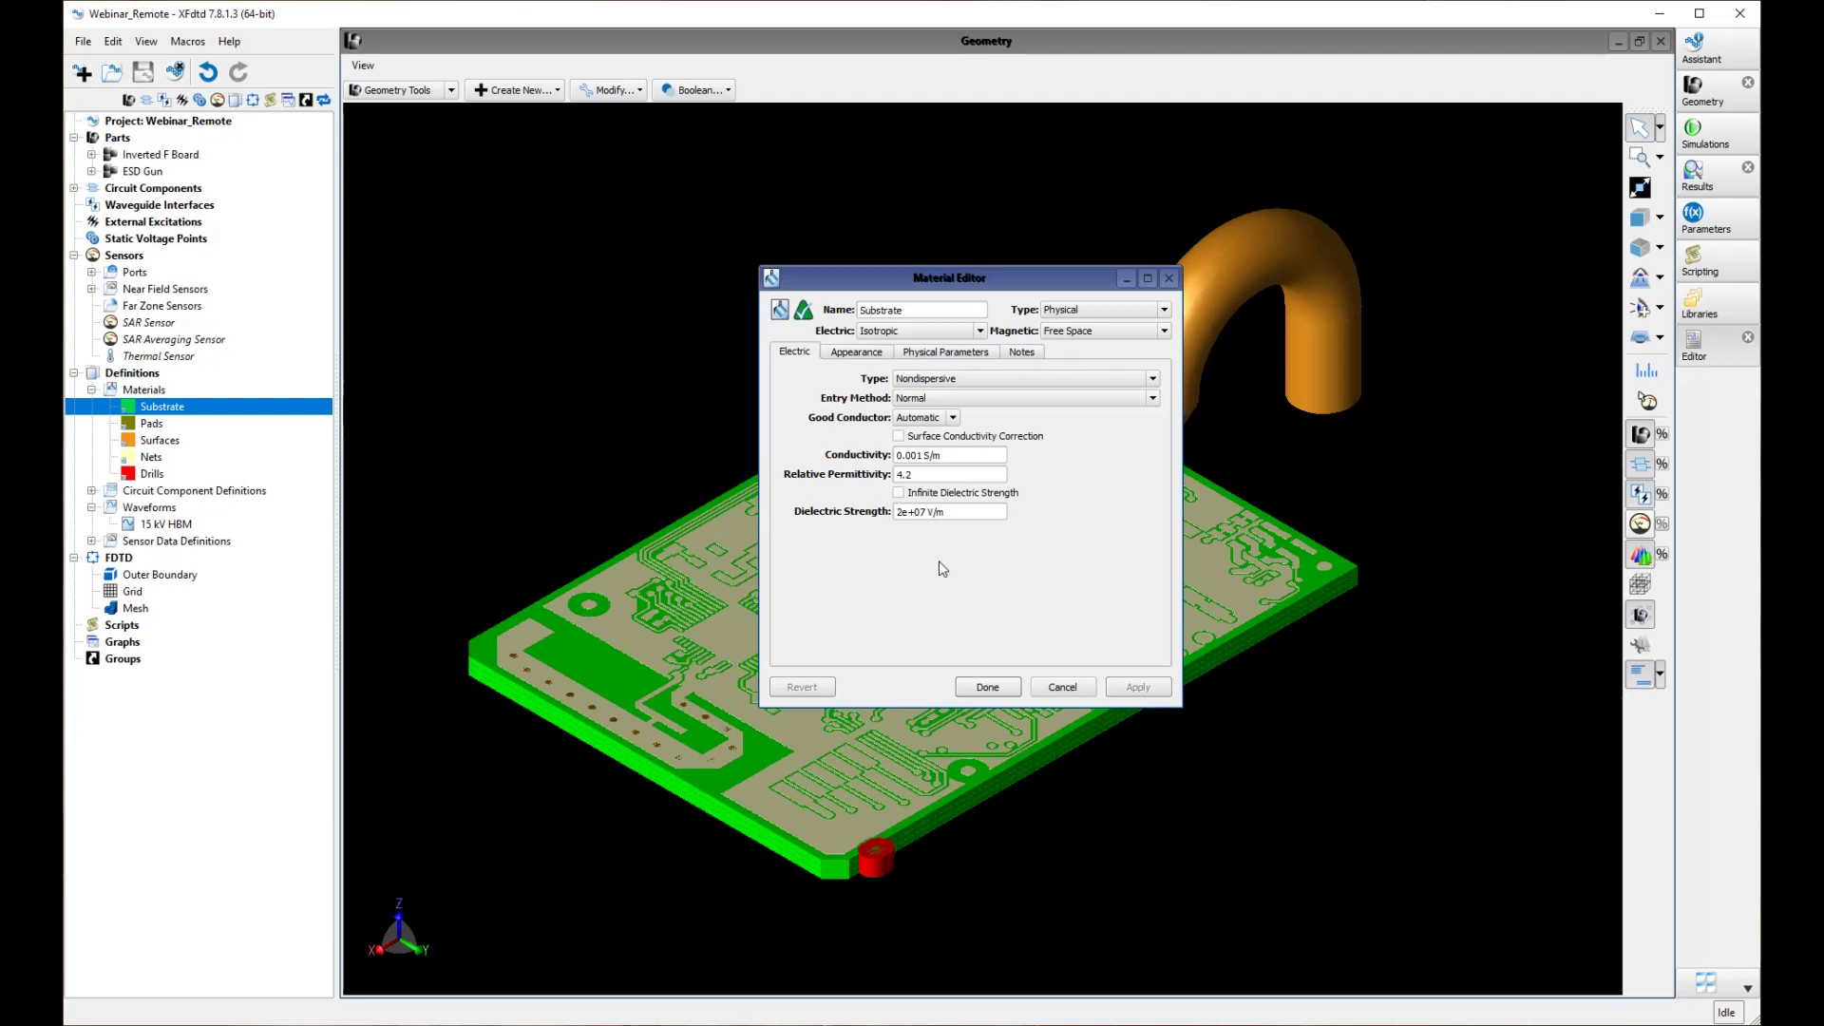
{"action": "left_click", "coordinate": [988, 688]}
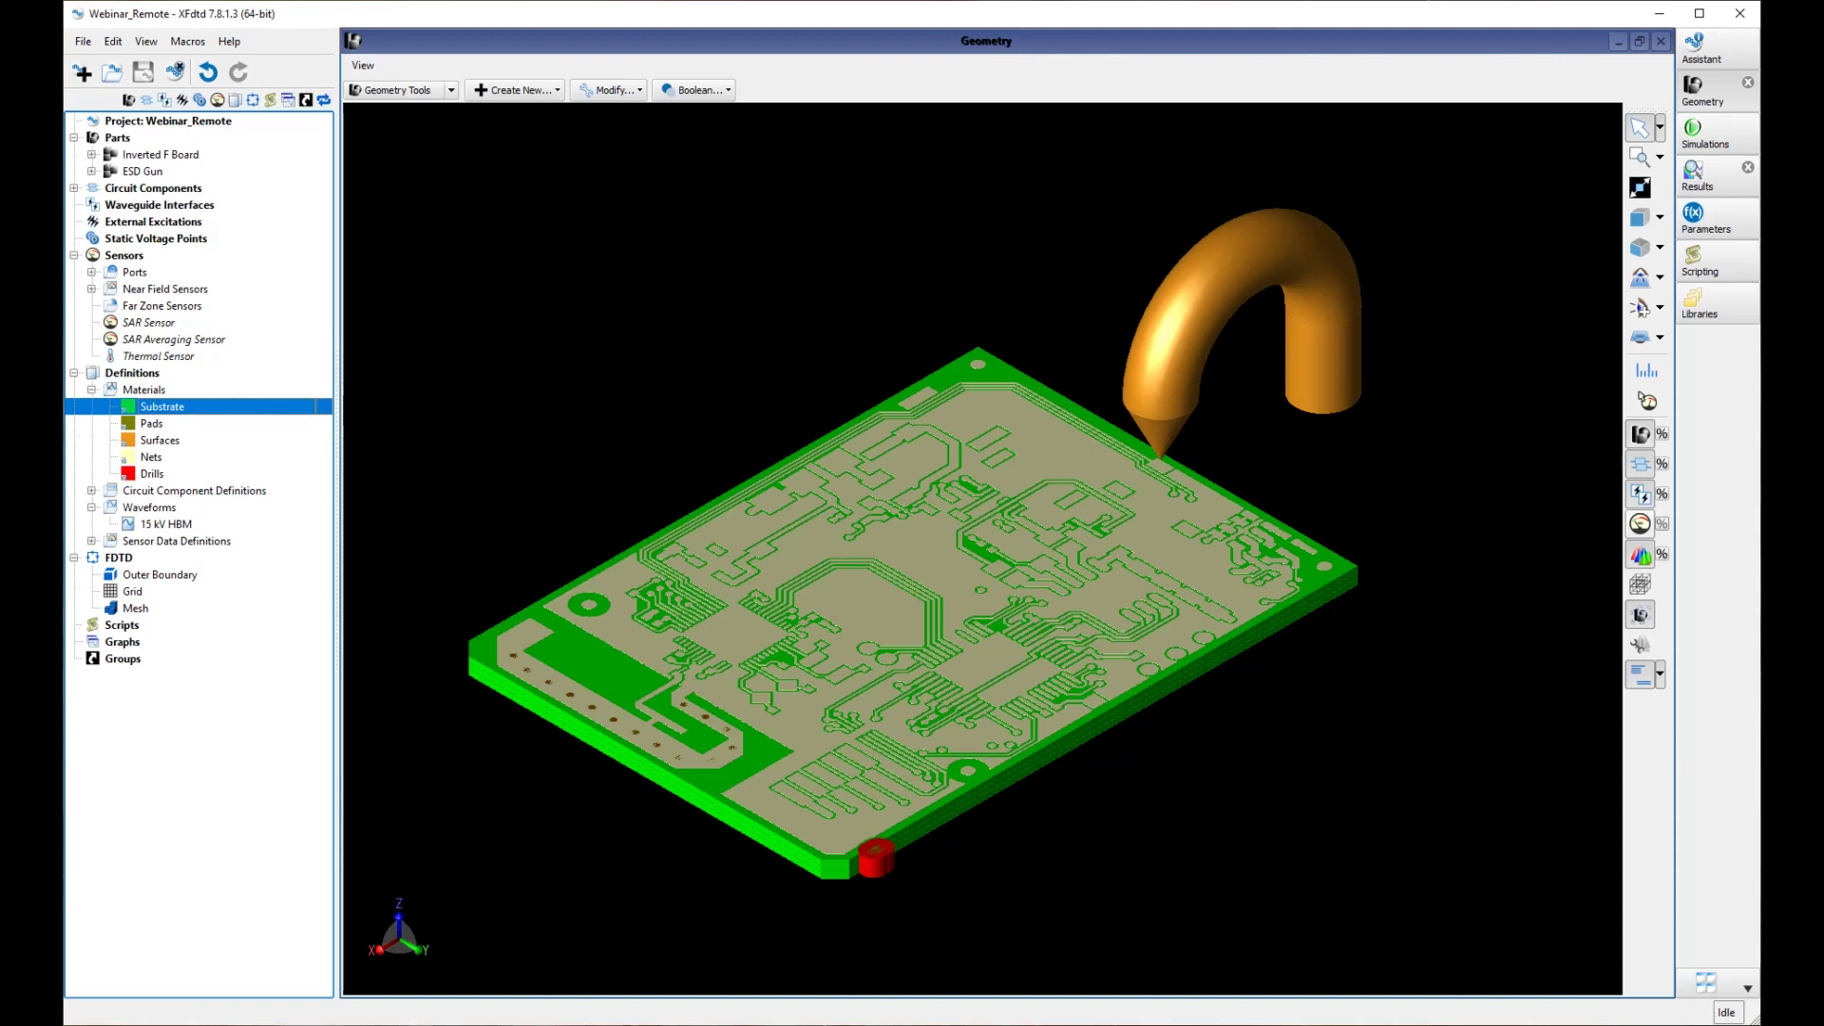
{"action": "left_click", "coordinate": [91, 389]}
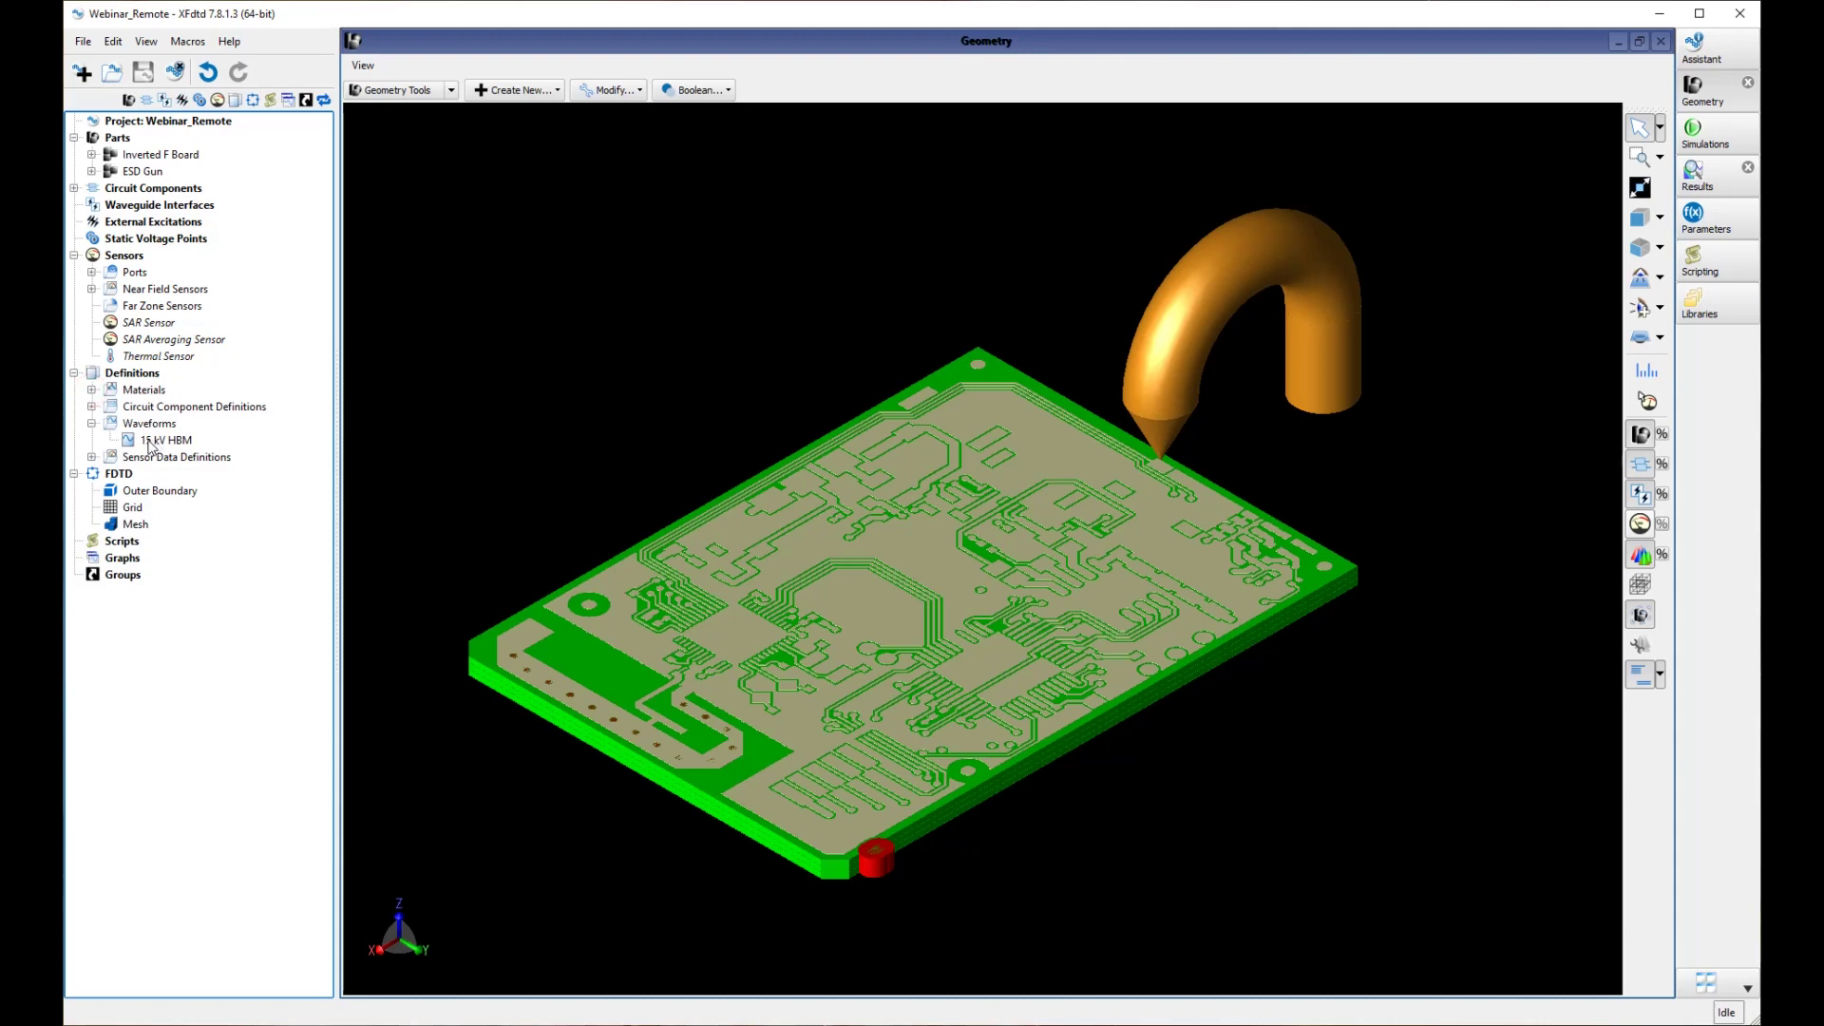
{"action": "left_click", "coordinate": [152, 442]}
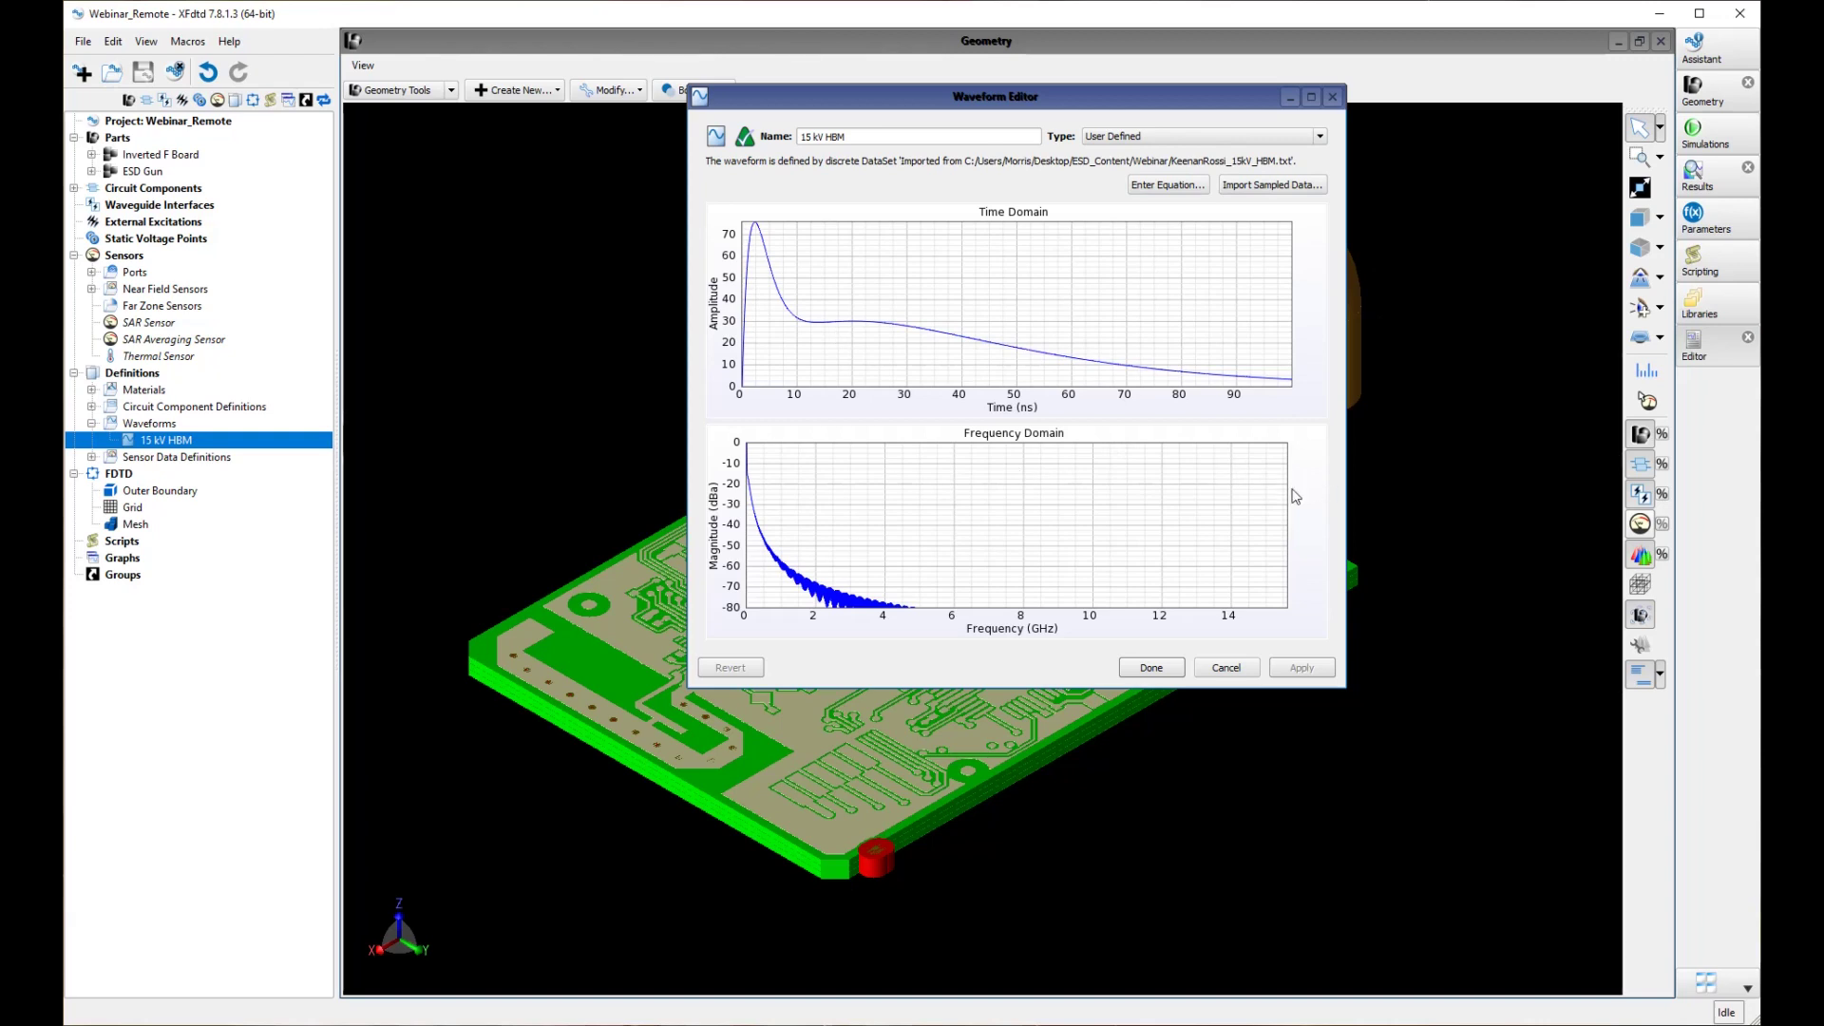
{"action": "left_click", "coordinate": [1151, 668]}
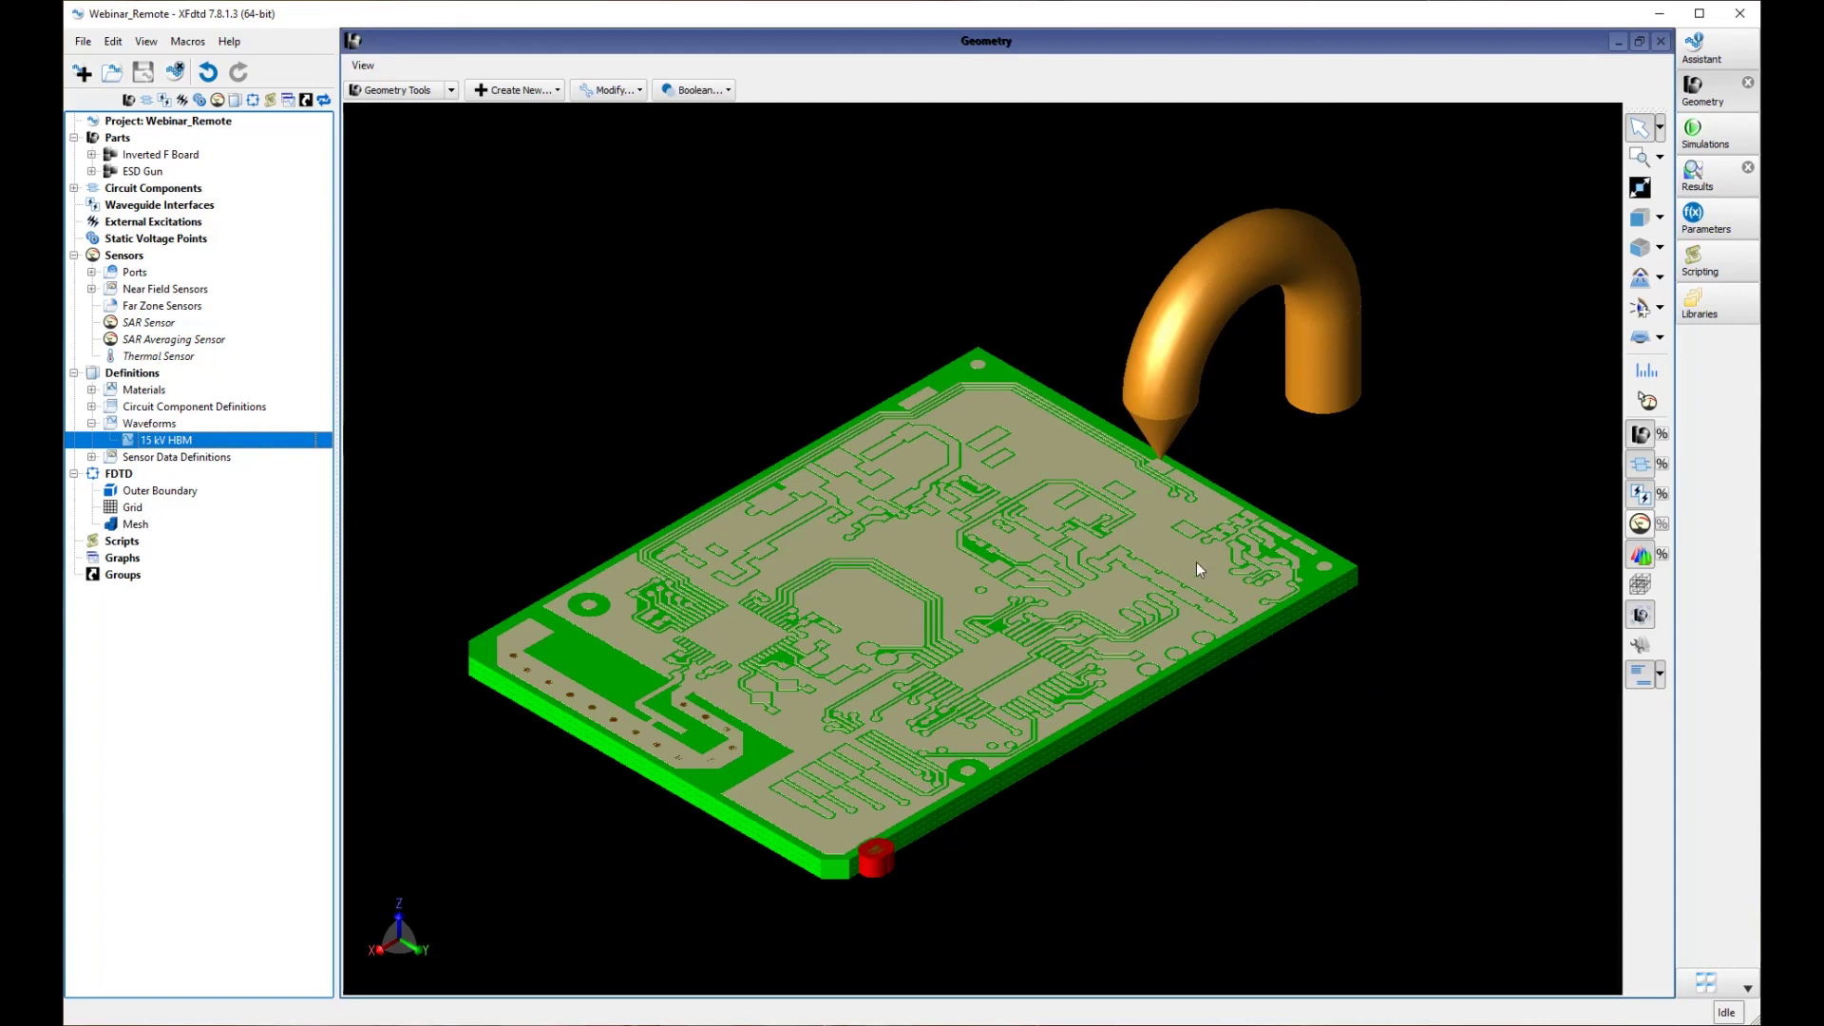
Step: Assign the 15 kV HBM waveform to the ESD Current Source component definition
{"action": "left_click", "coordinate": [91, 407]}
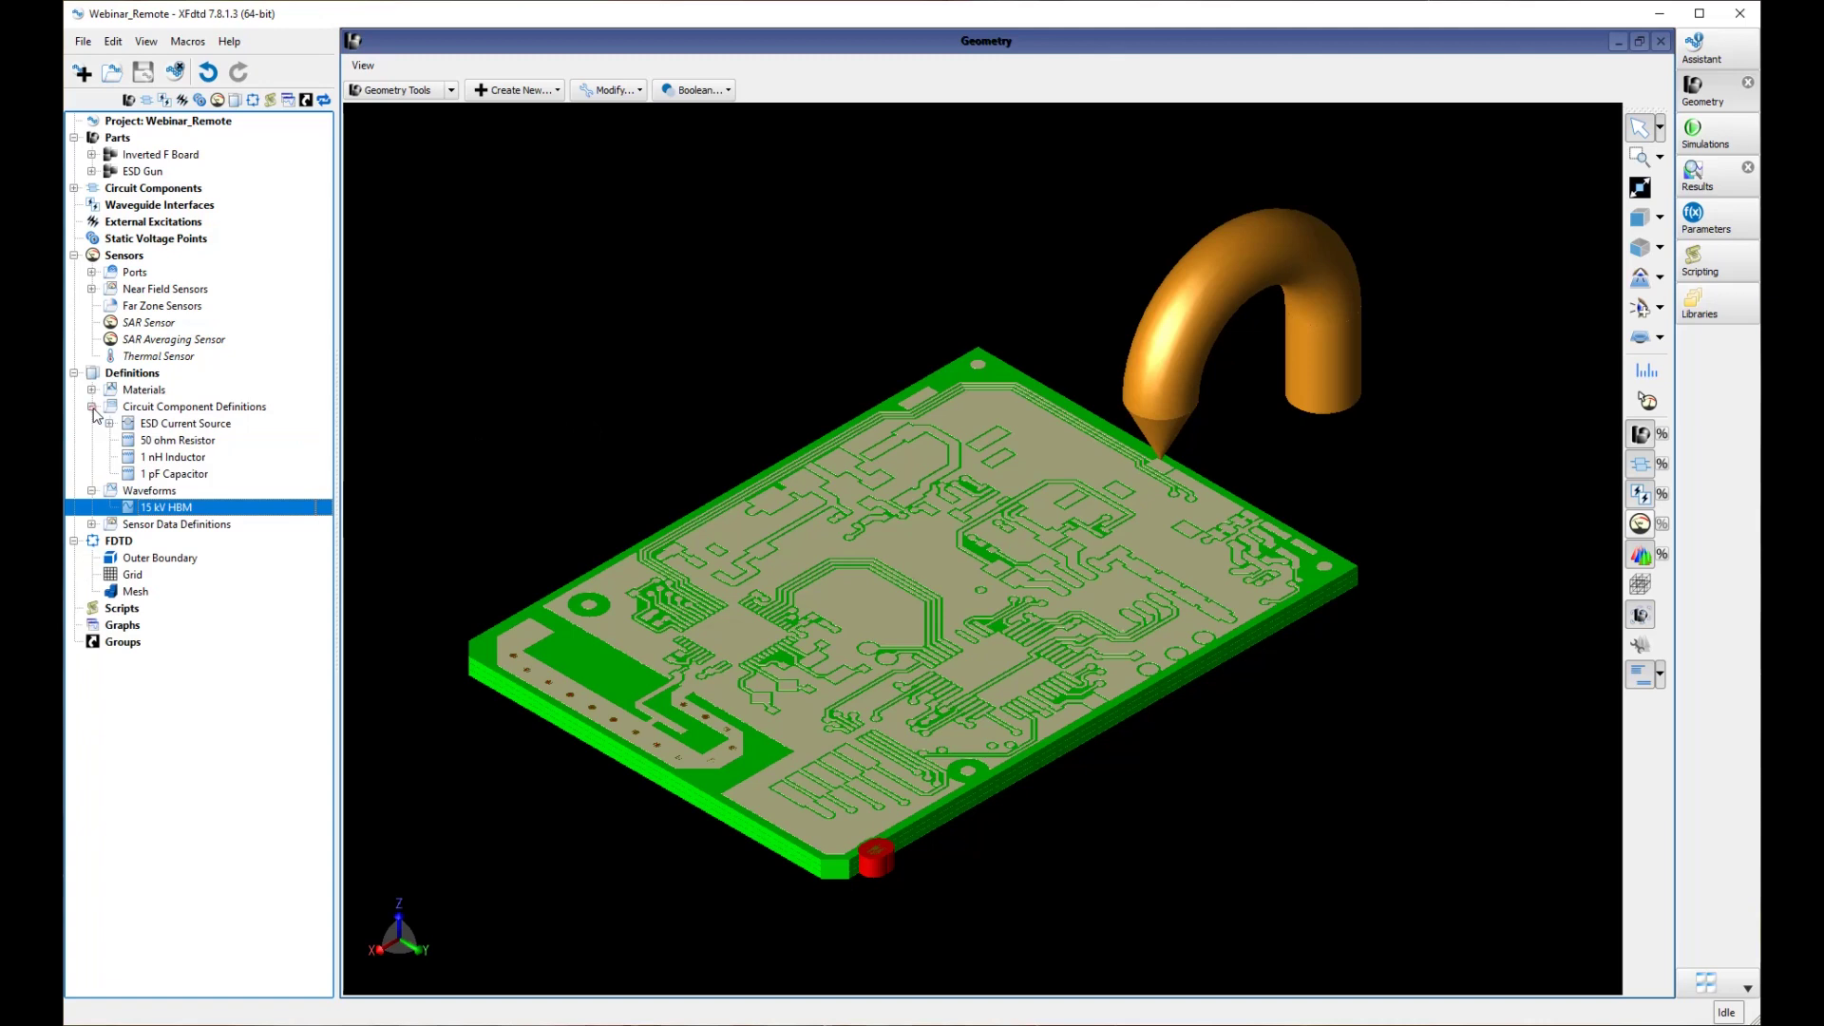
{"action": "double_click", "coordinate": [167, 423]}
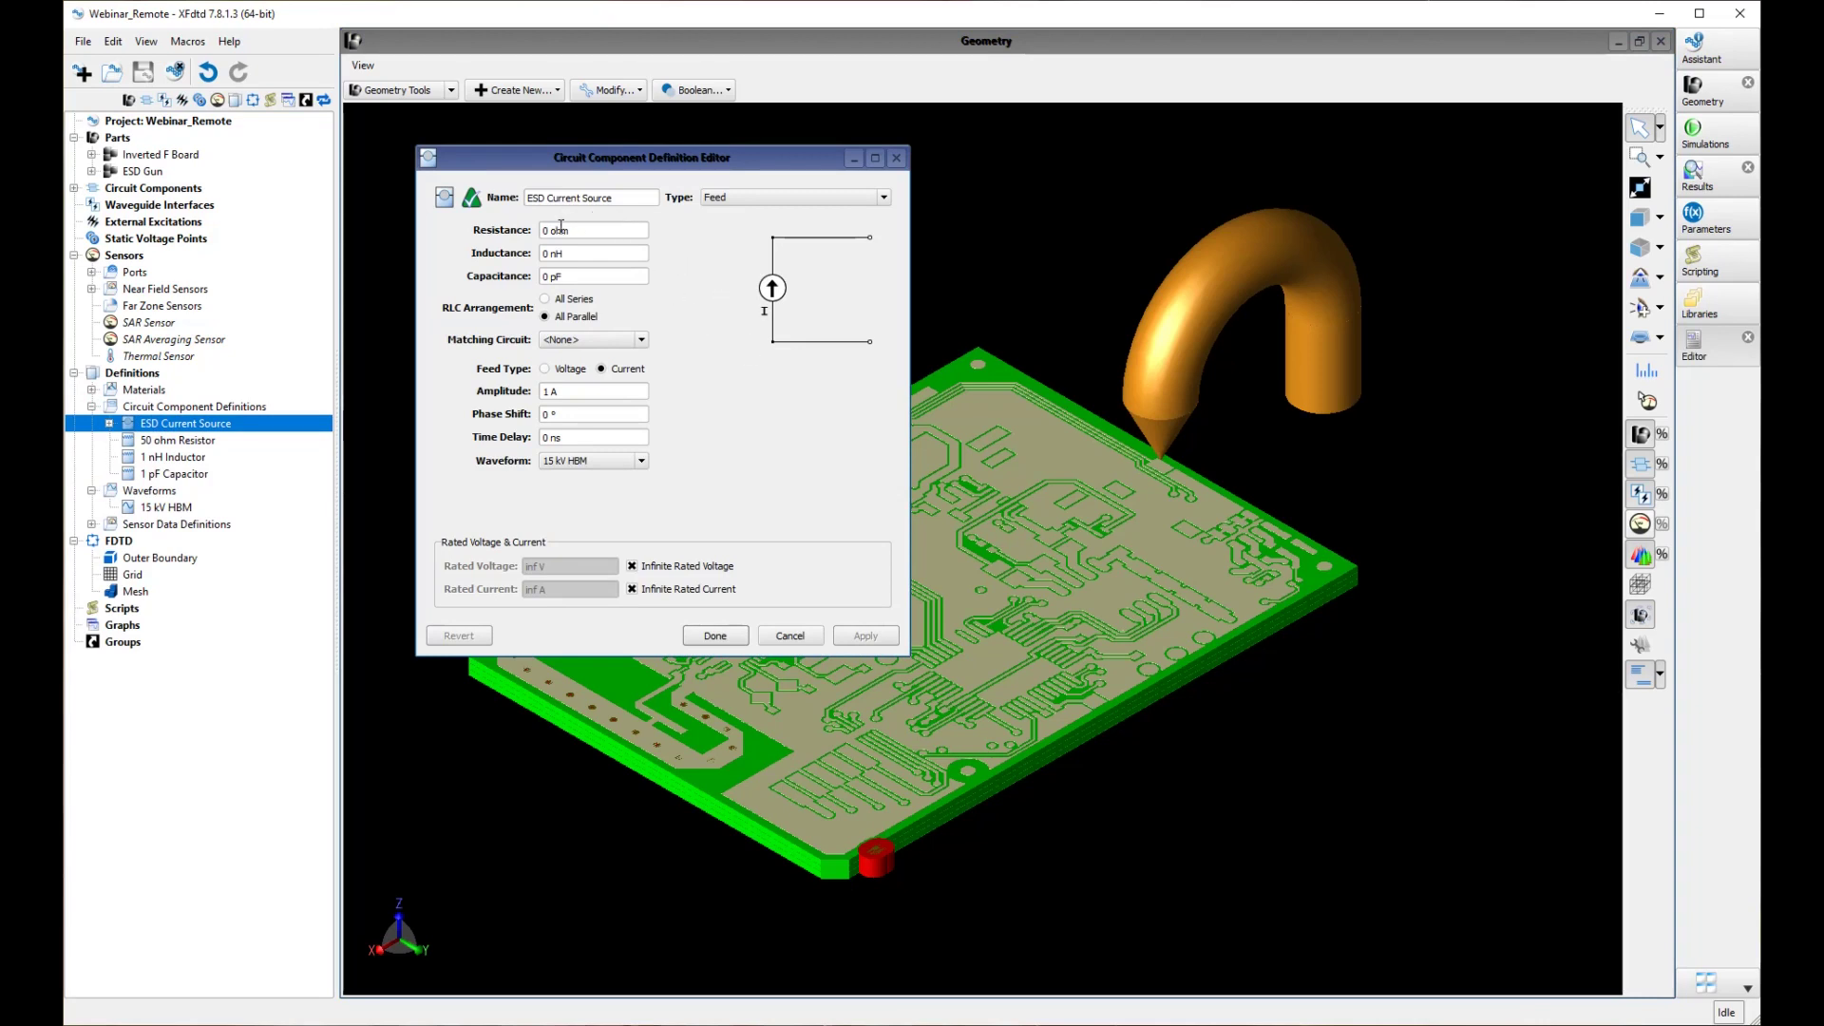
{"action": "left_click", "coordinate": [553, 464]}
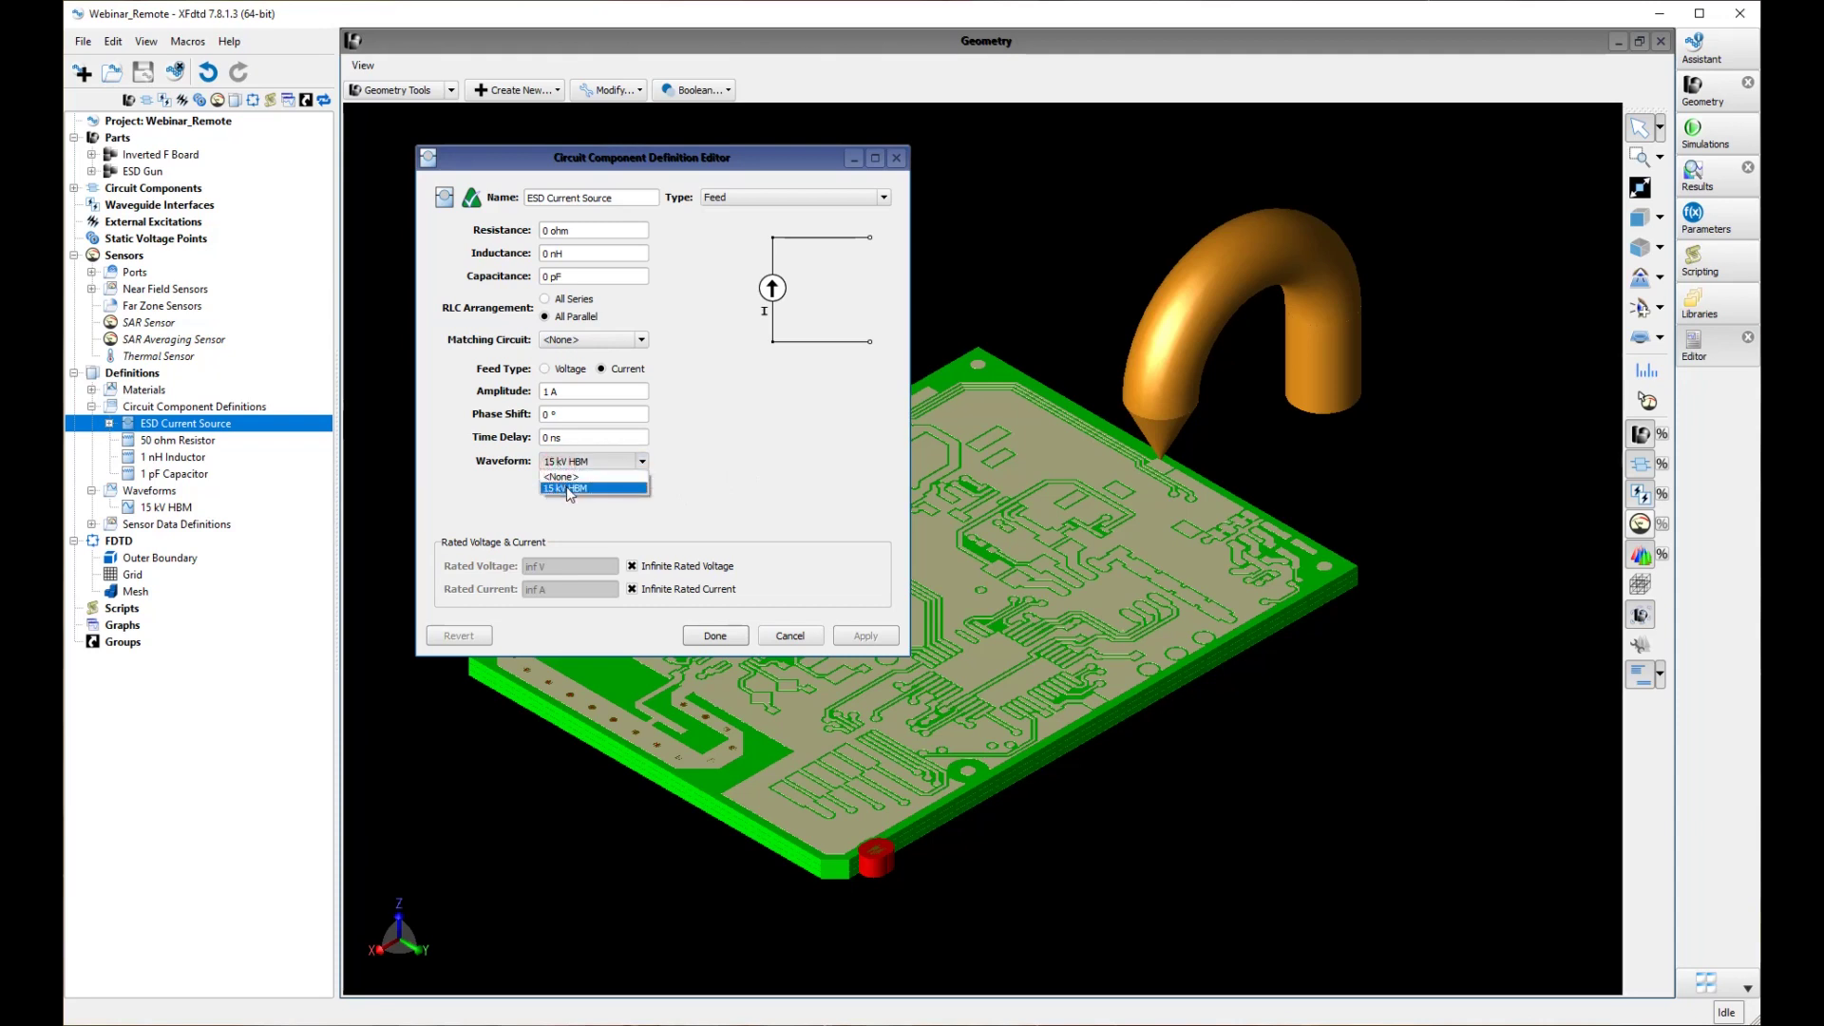
{"action": "left_click", "coordinate": [570, 489]}
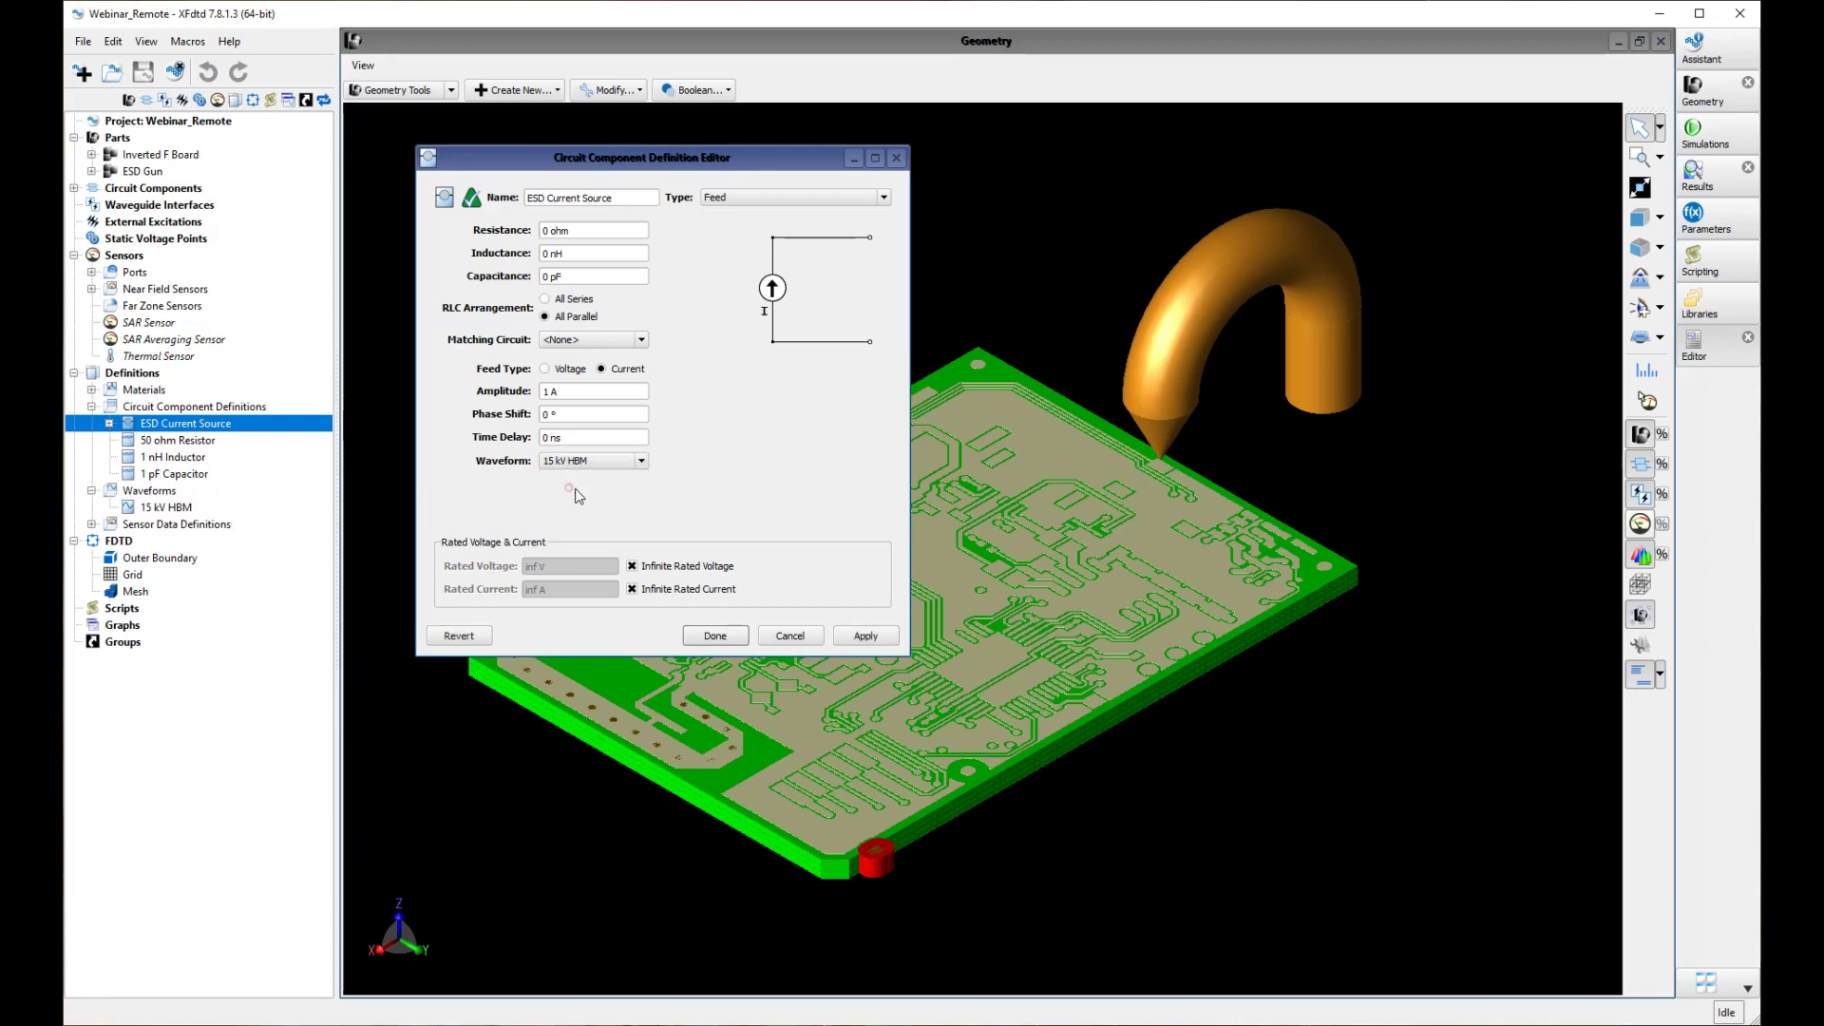
{"action": "left_click", "coordinate": [731, 633]}
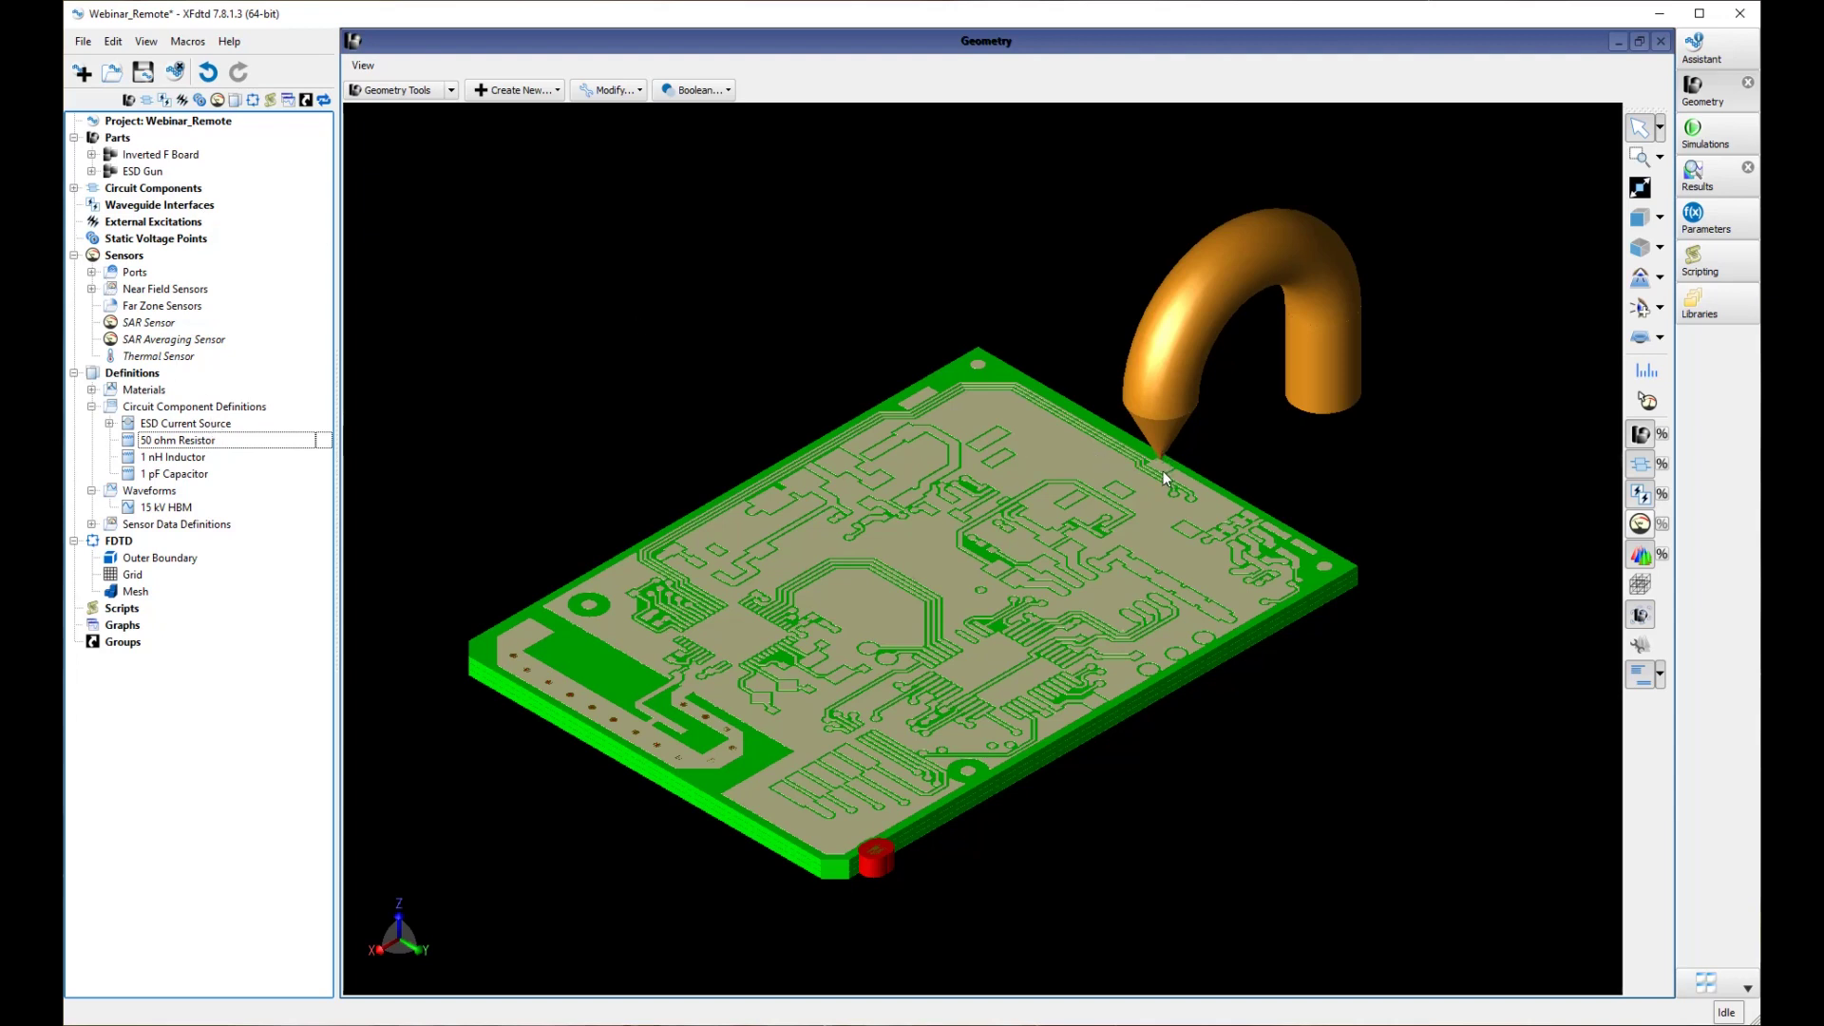
Step: Make the ESD Feed circuit component visible at the tip of the ESD gun
{"action": "left_click", "coordinate": [74, 188]}
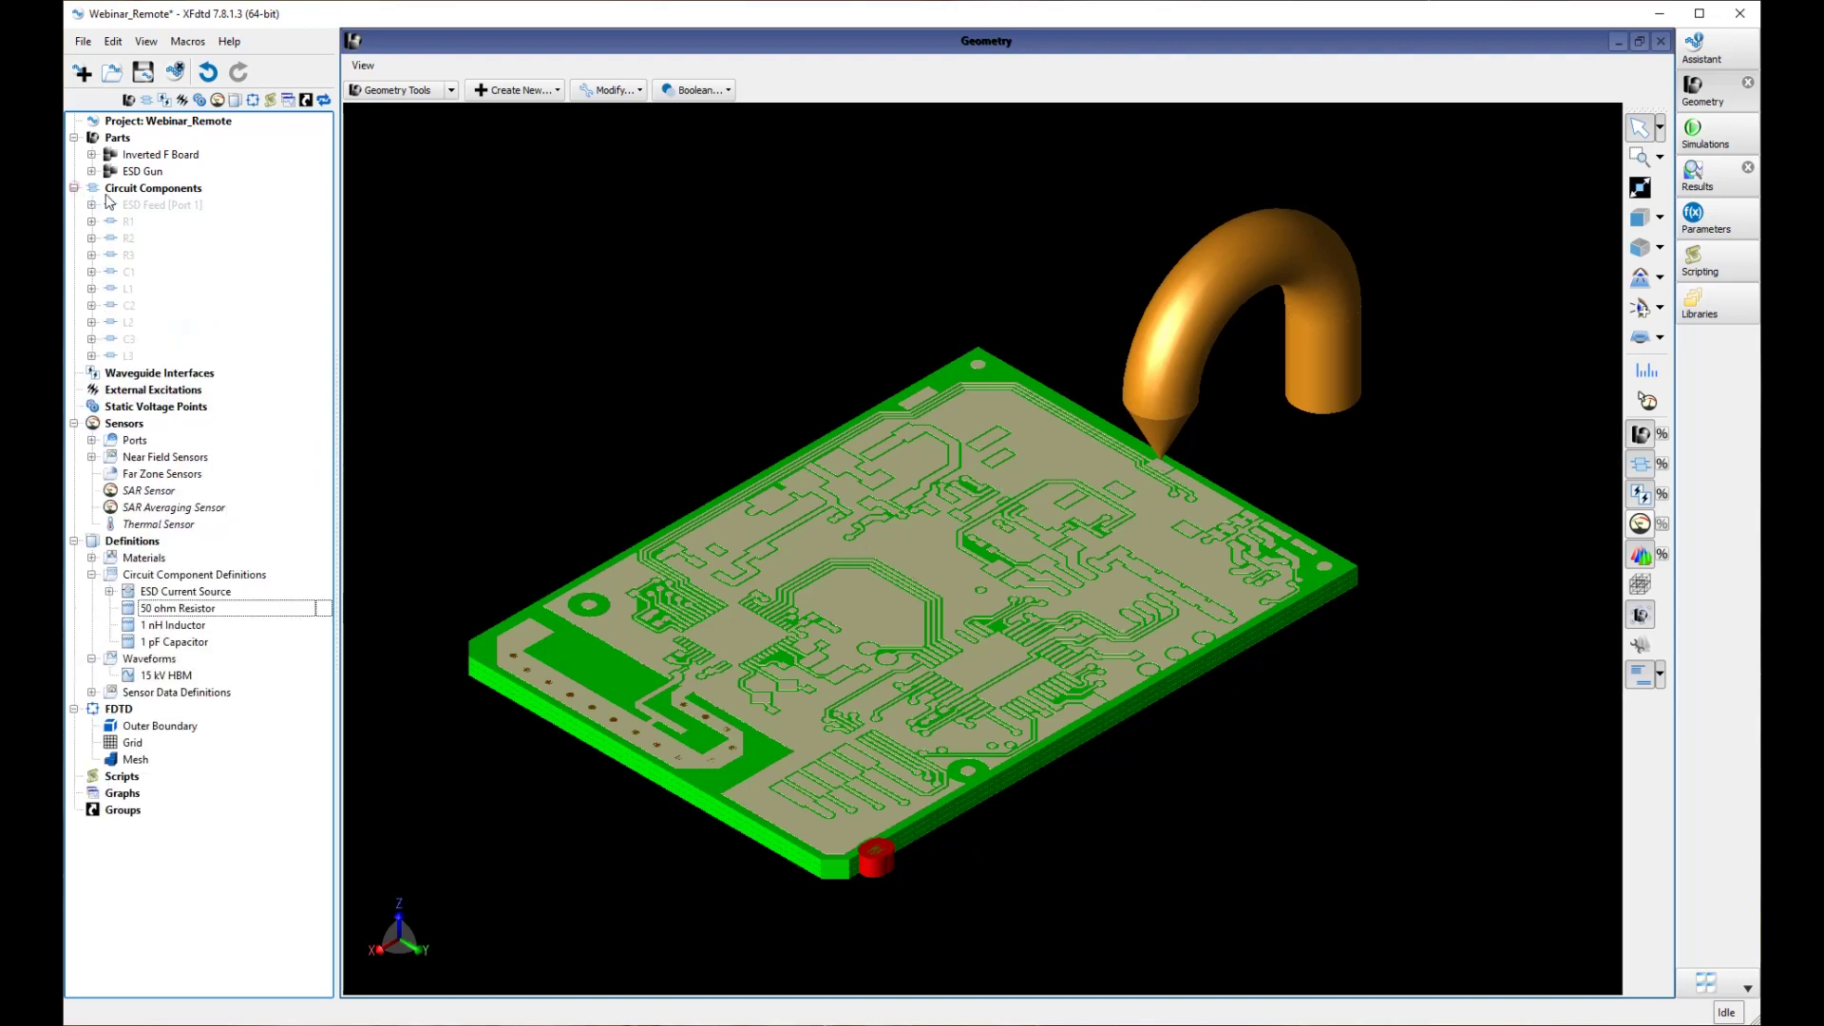
{"action": "left_click", "coordinate": [176, 209]}
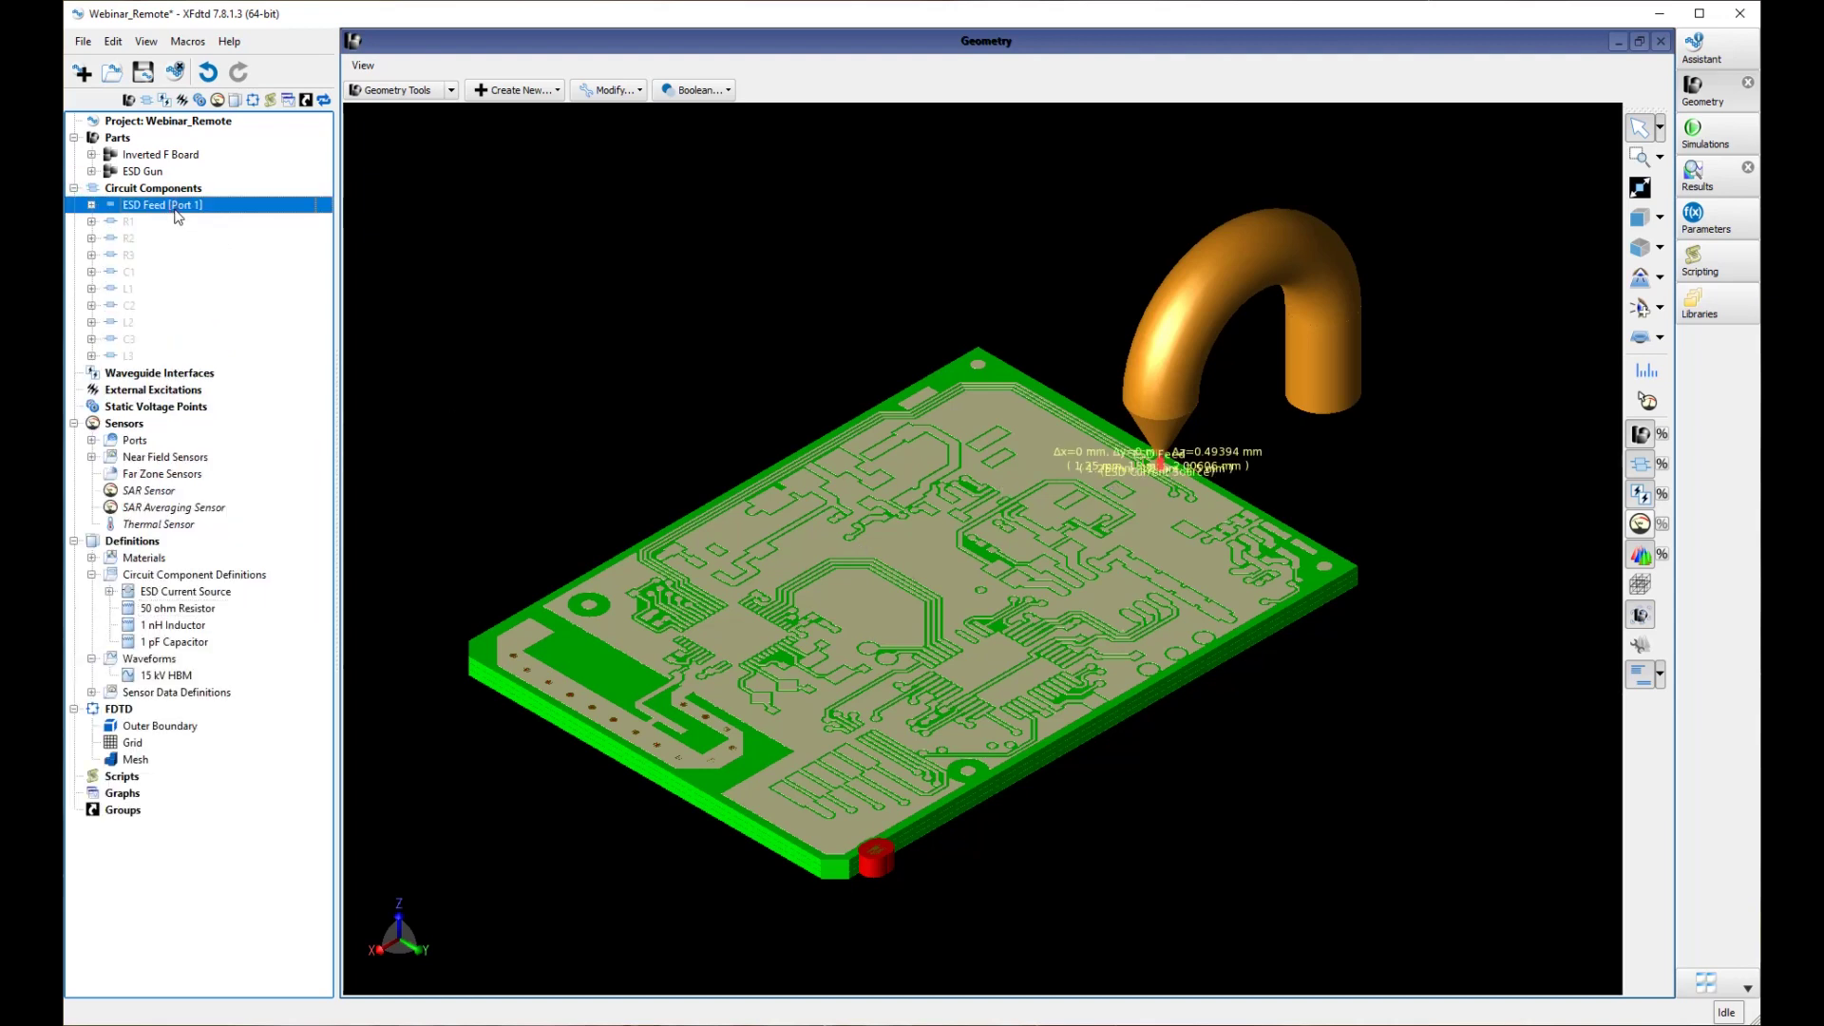
{"action": "right_click", "coordinate": [176, 212]}
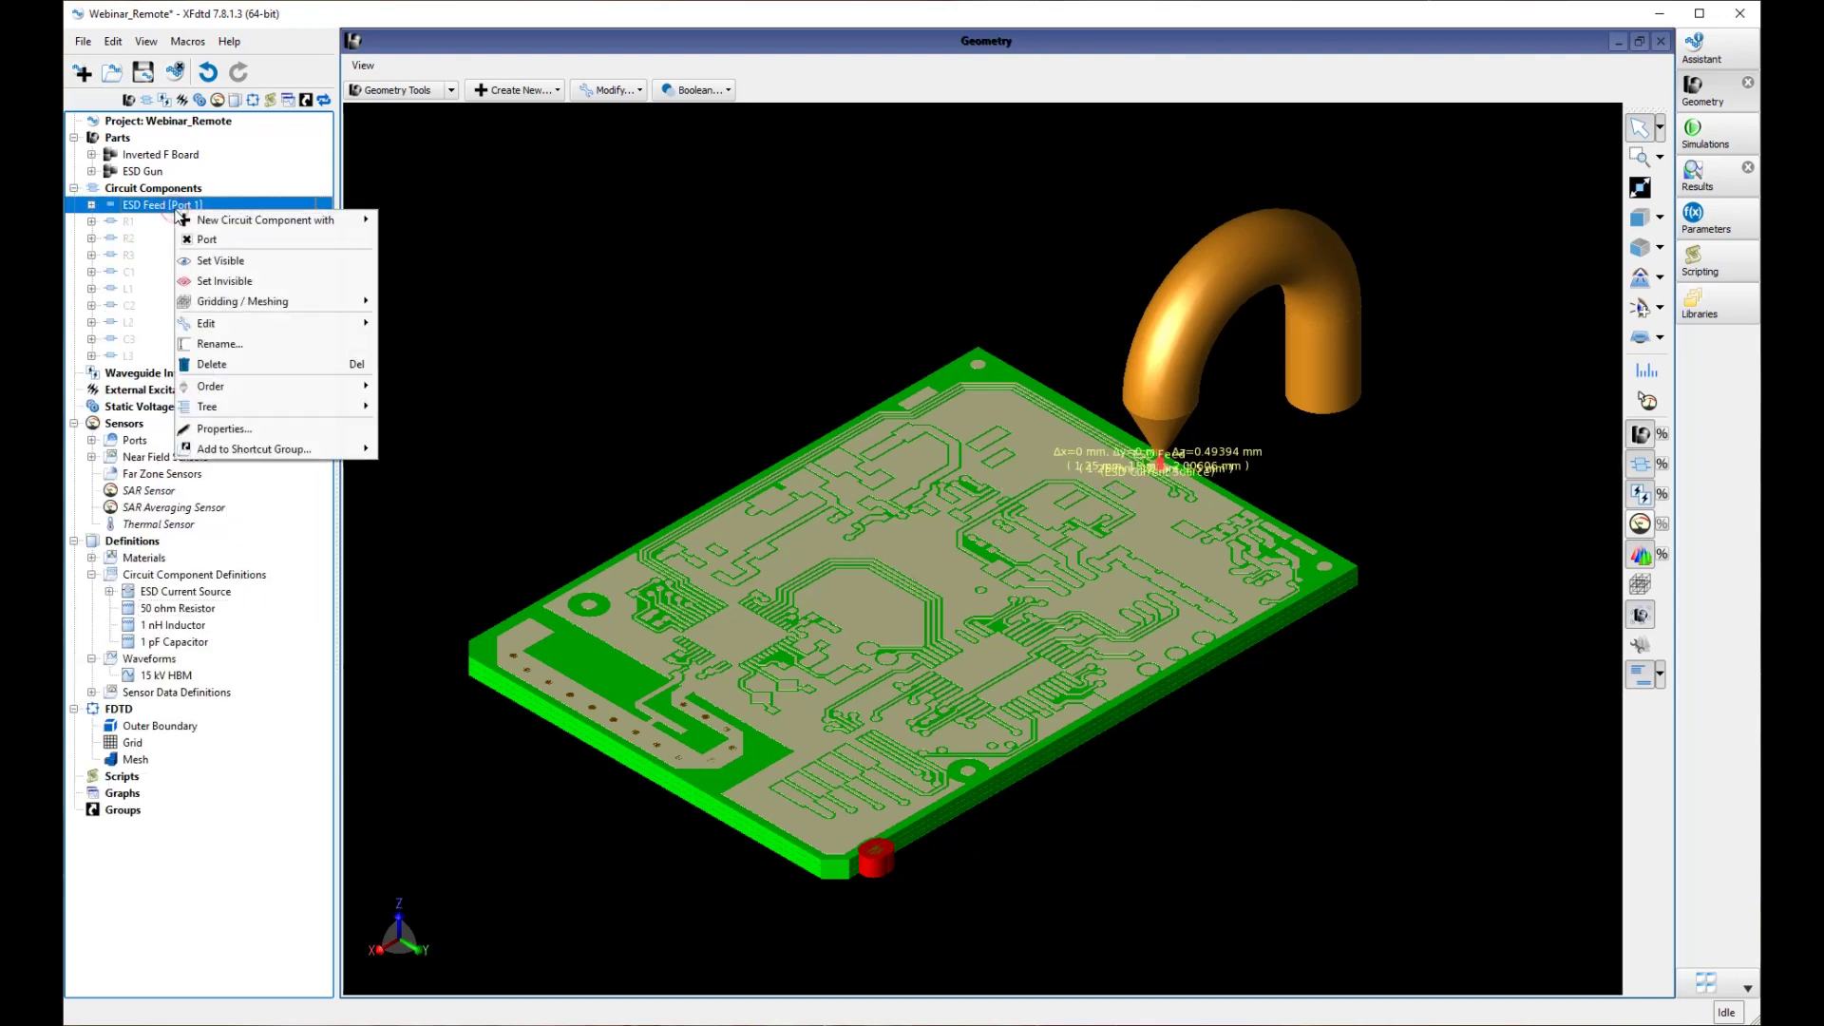
{"action": "left_click", "coordinate": [236, 263]}
{"action": "scroll", "coordinate": [1172, 458], "scroll_direction": "up", "scroll_amount": 5}
{"action": "scroll", "coordinate": [1172, 458], "scroll_direction": "up", "scroll_amount": 5}
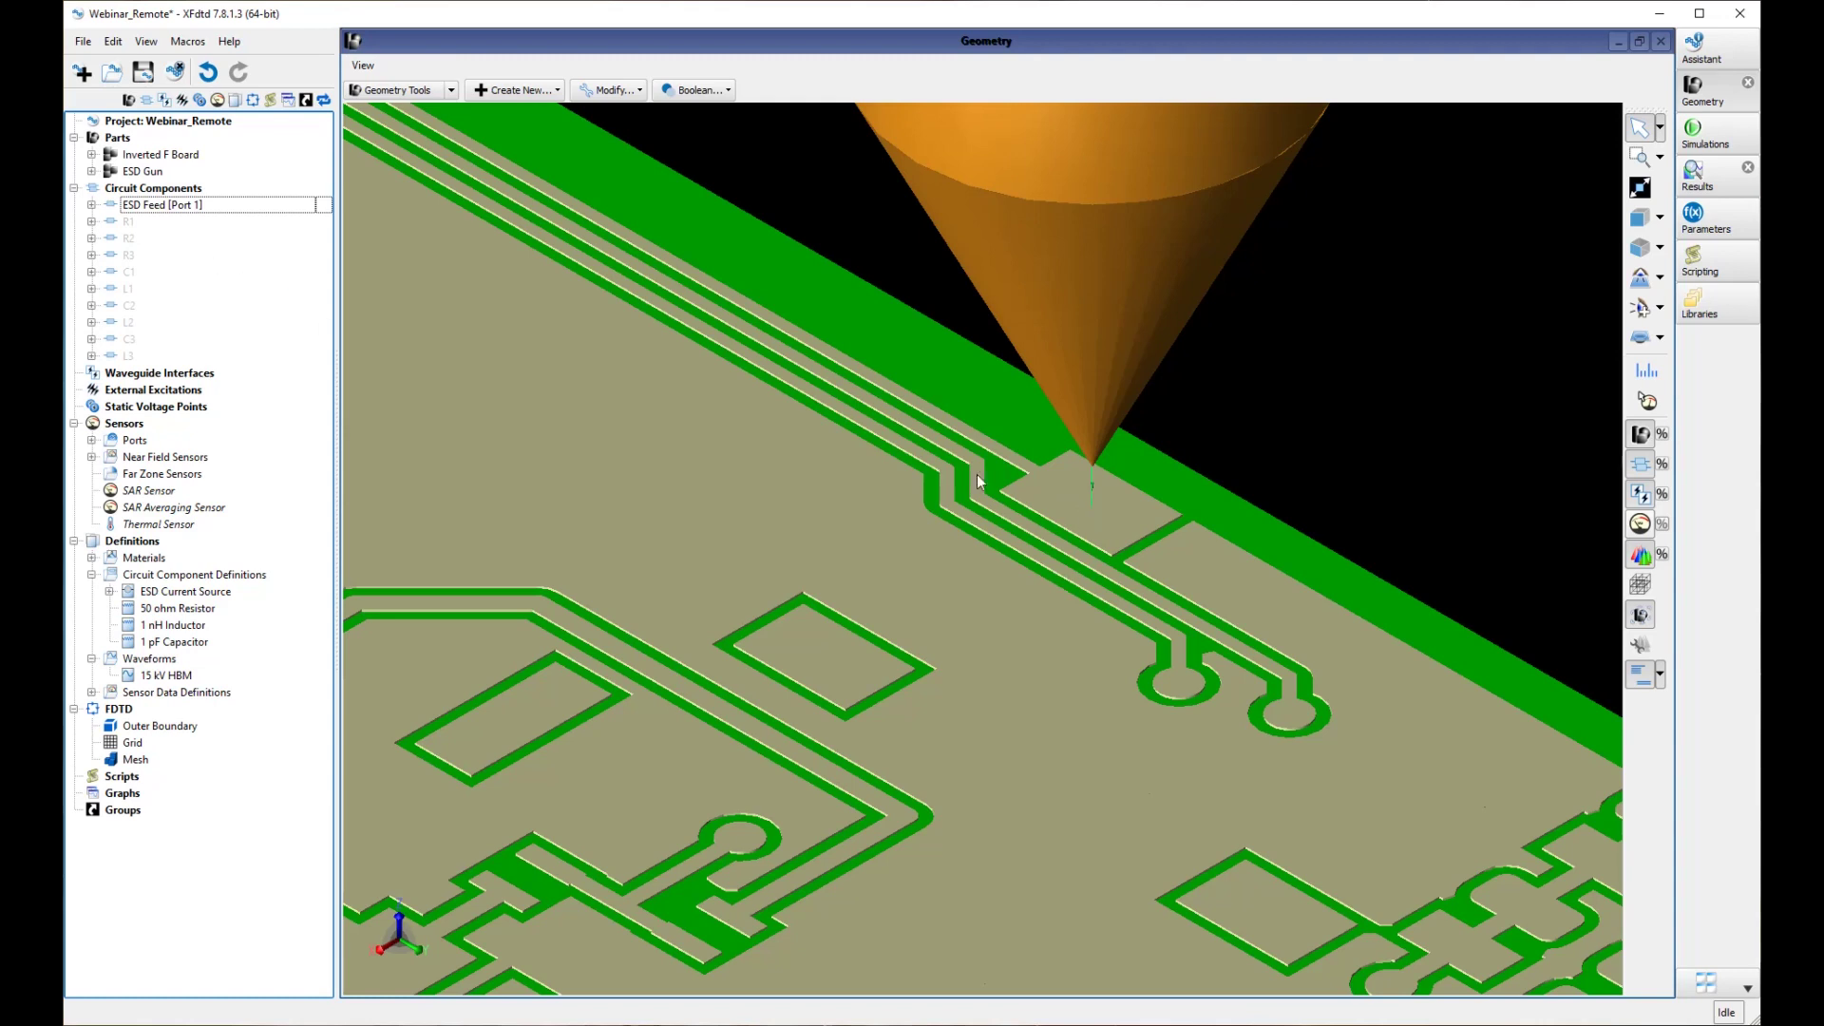
Step: Review the ESD Feed's endpoint connections and component properties
{"action": "double_click", "coordinate": [176, 206]}
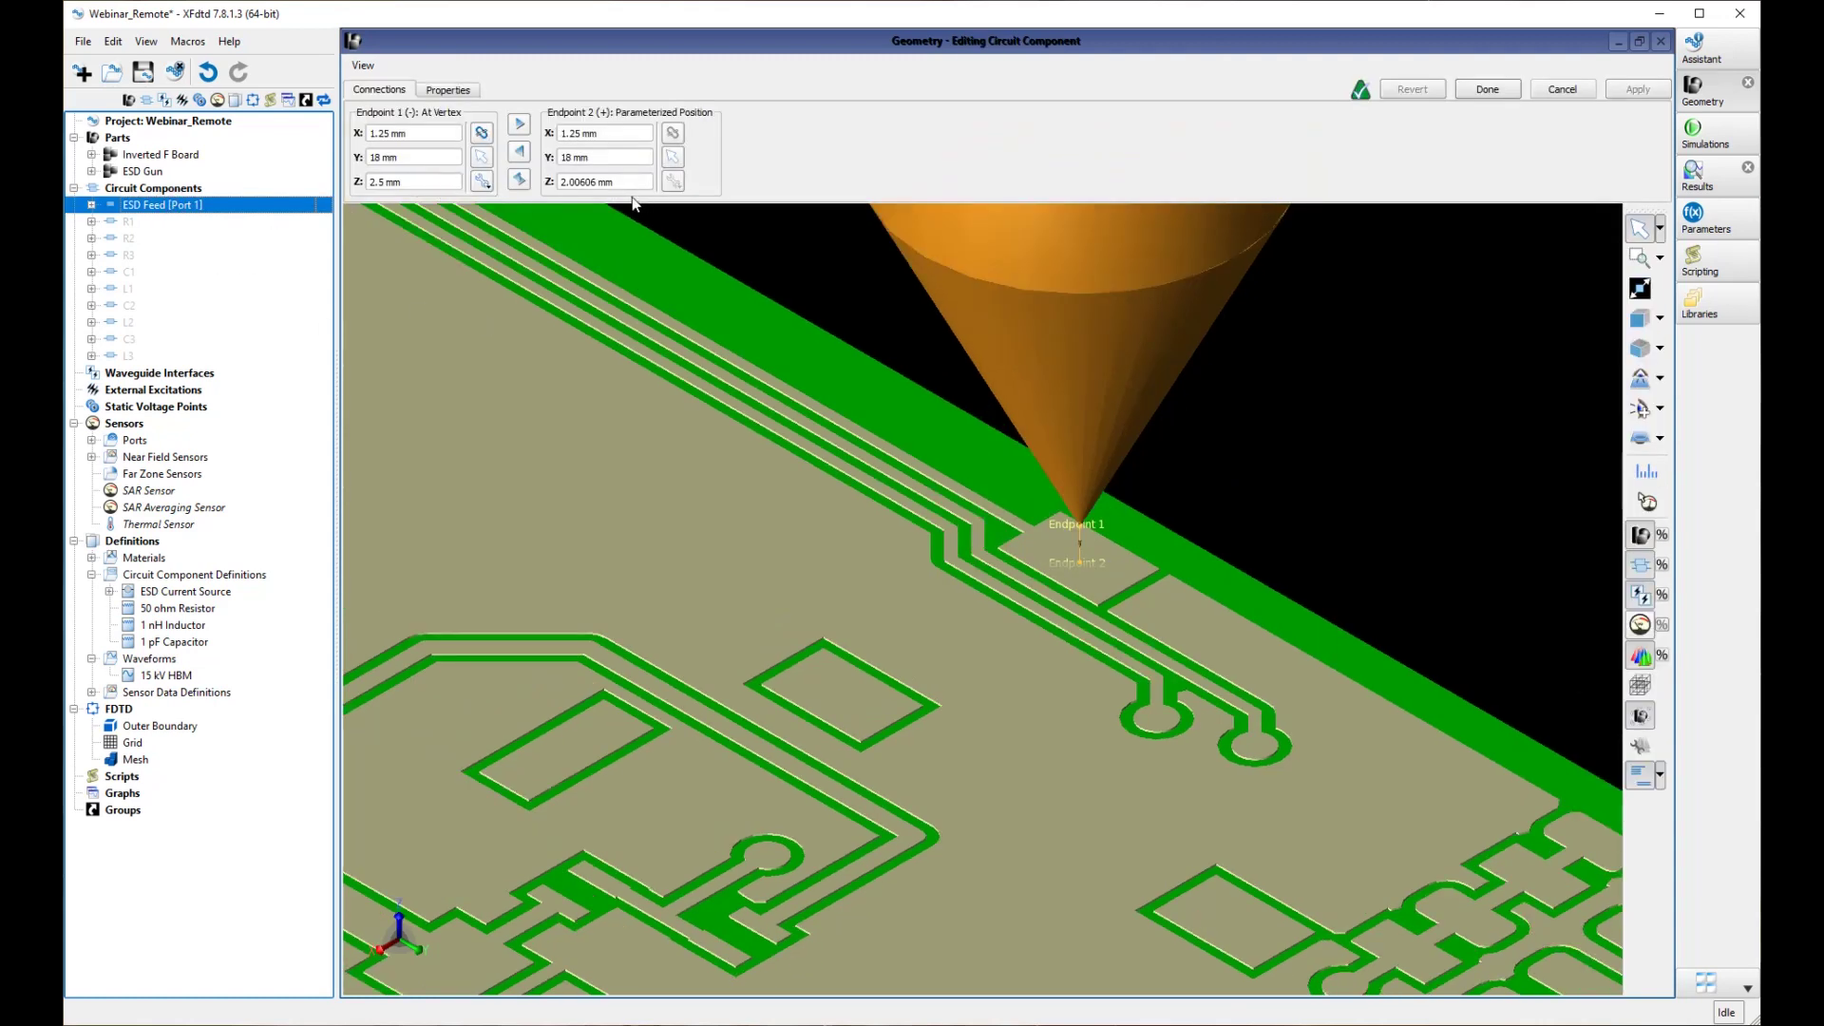
{"action": "left_click", "coordinate": [439, 90]}
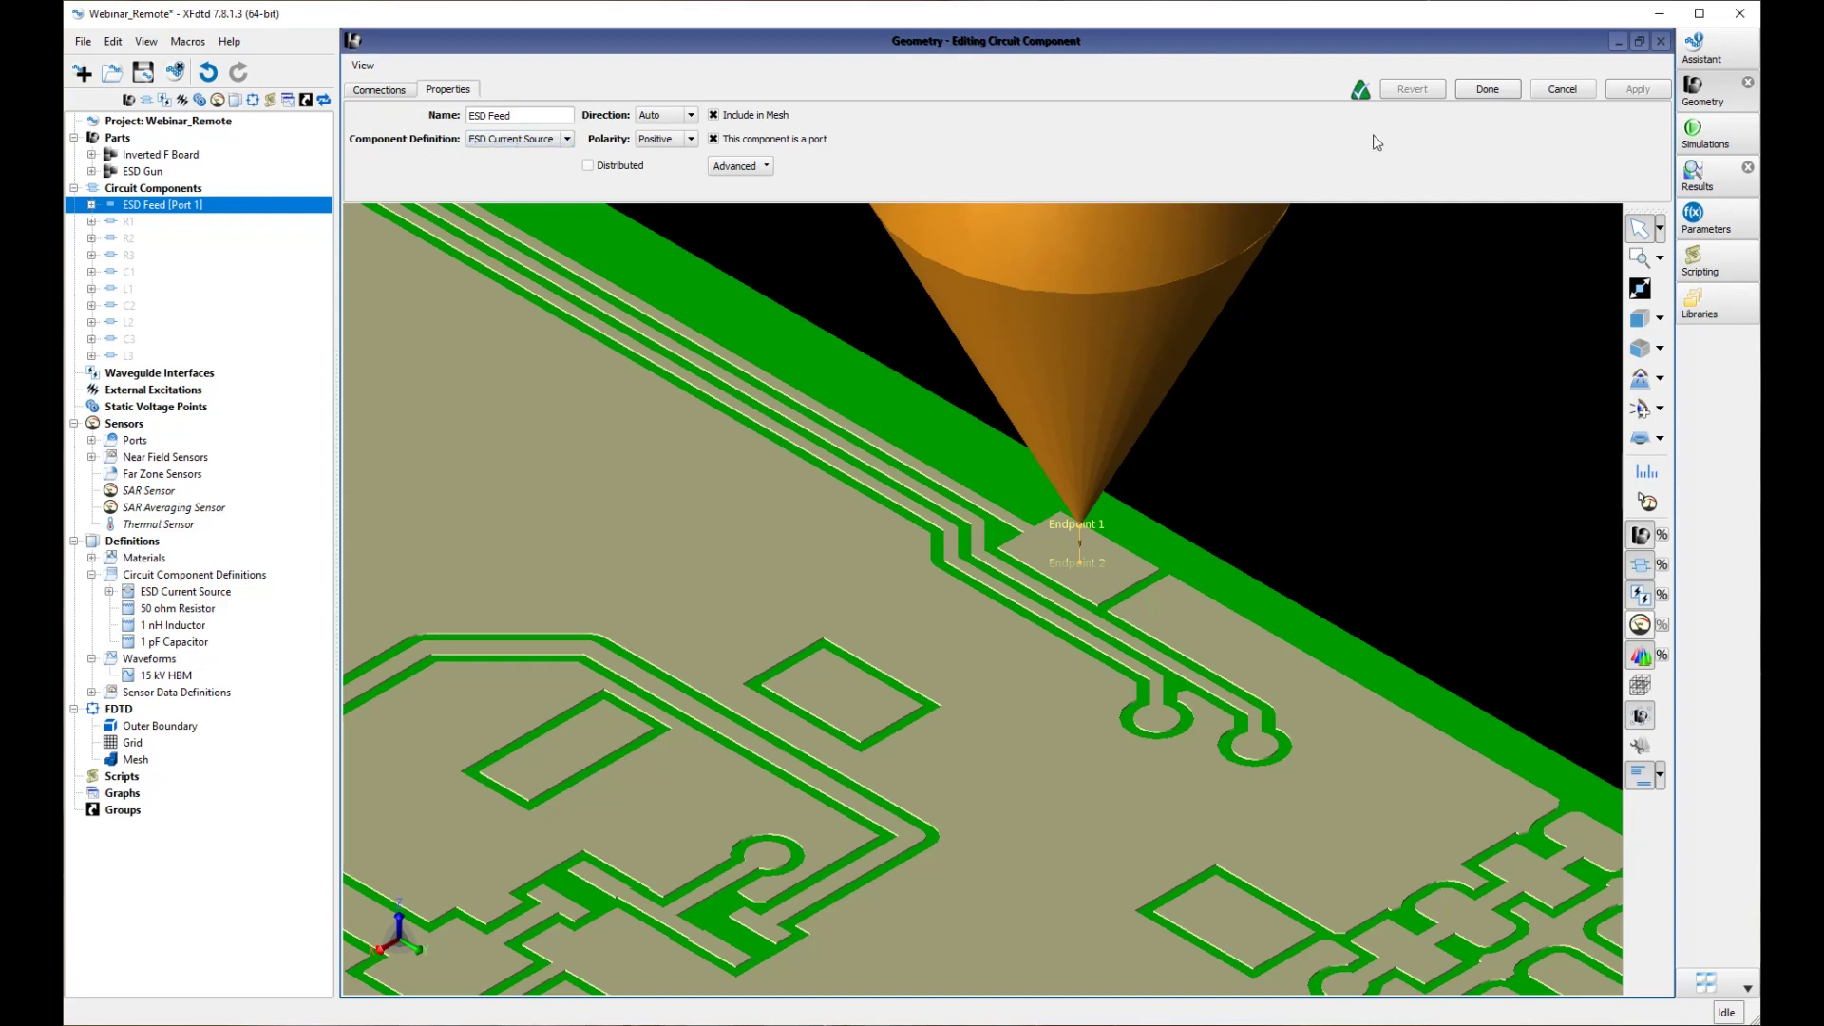
{"action": "left_click", "coordinate": [1487, 89]}
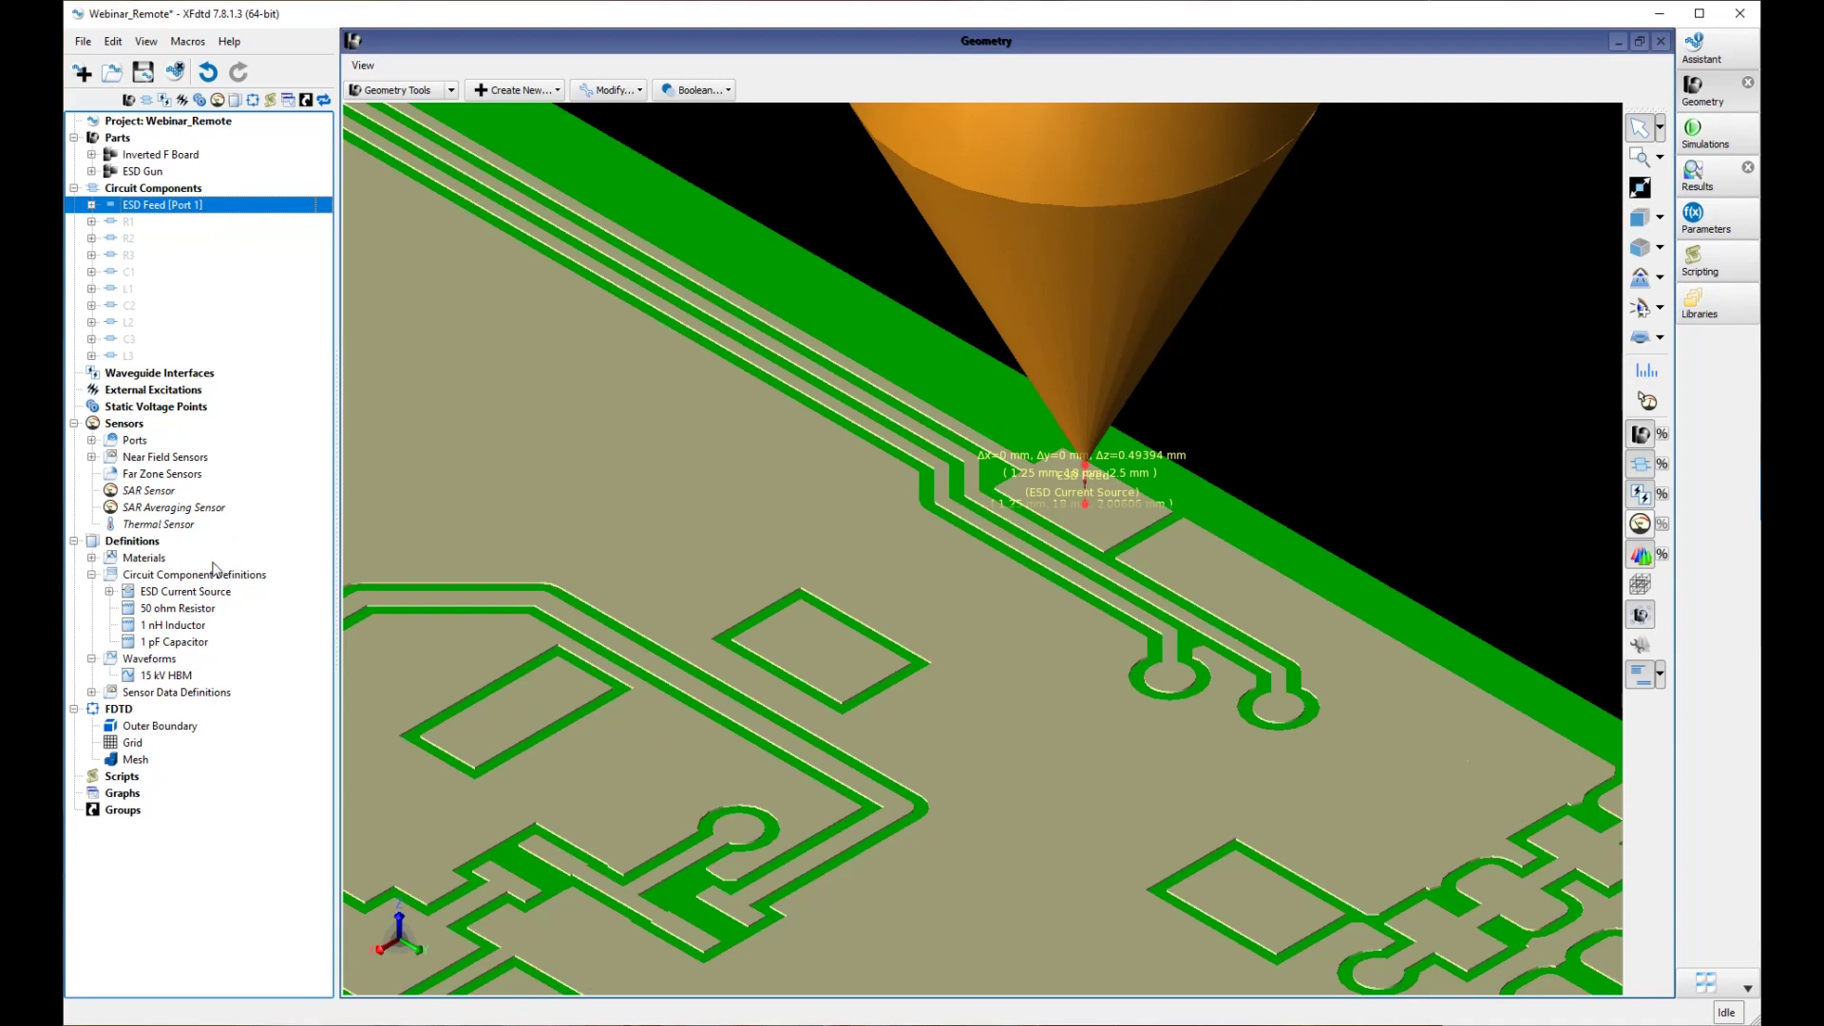
Step: Disable the infinite rated voltage on the 50 ohm Resistor definition and set its rated voltage to 30 V
{"action": "double_click", "coordinate": [176, 609]}
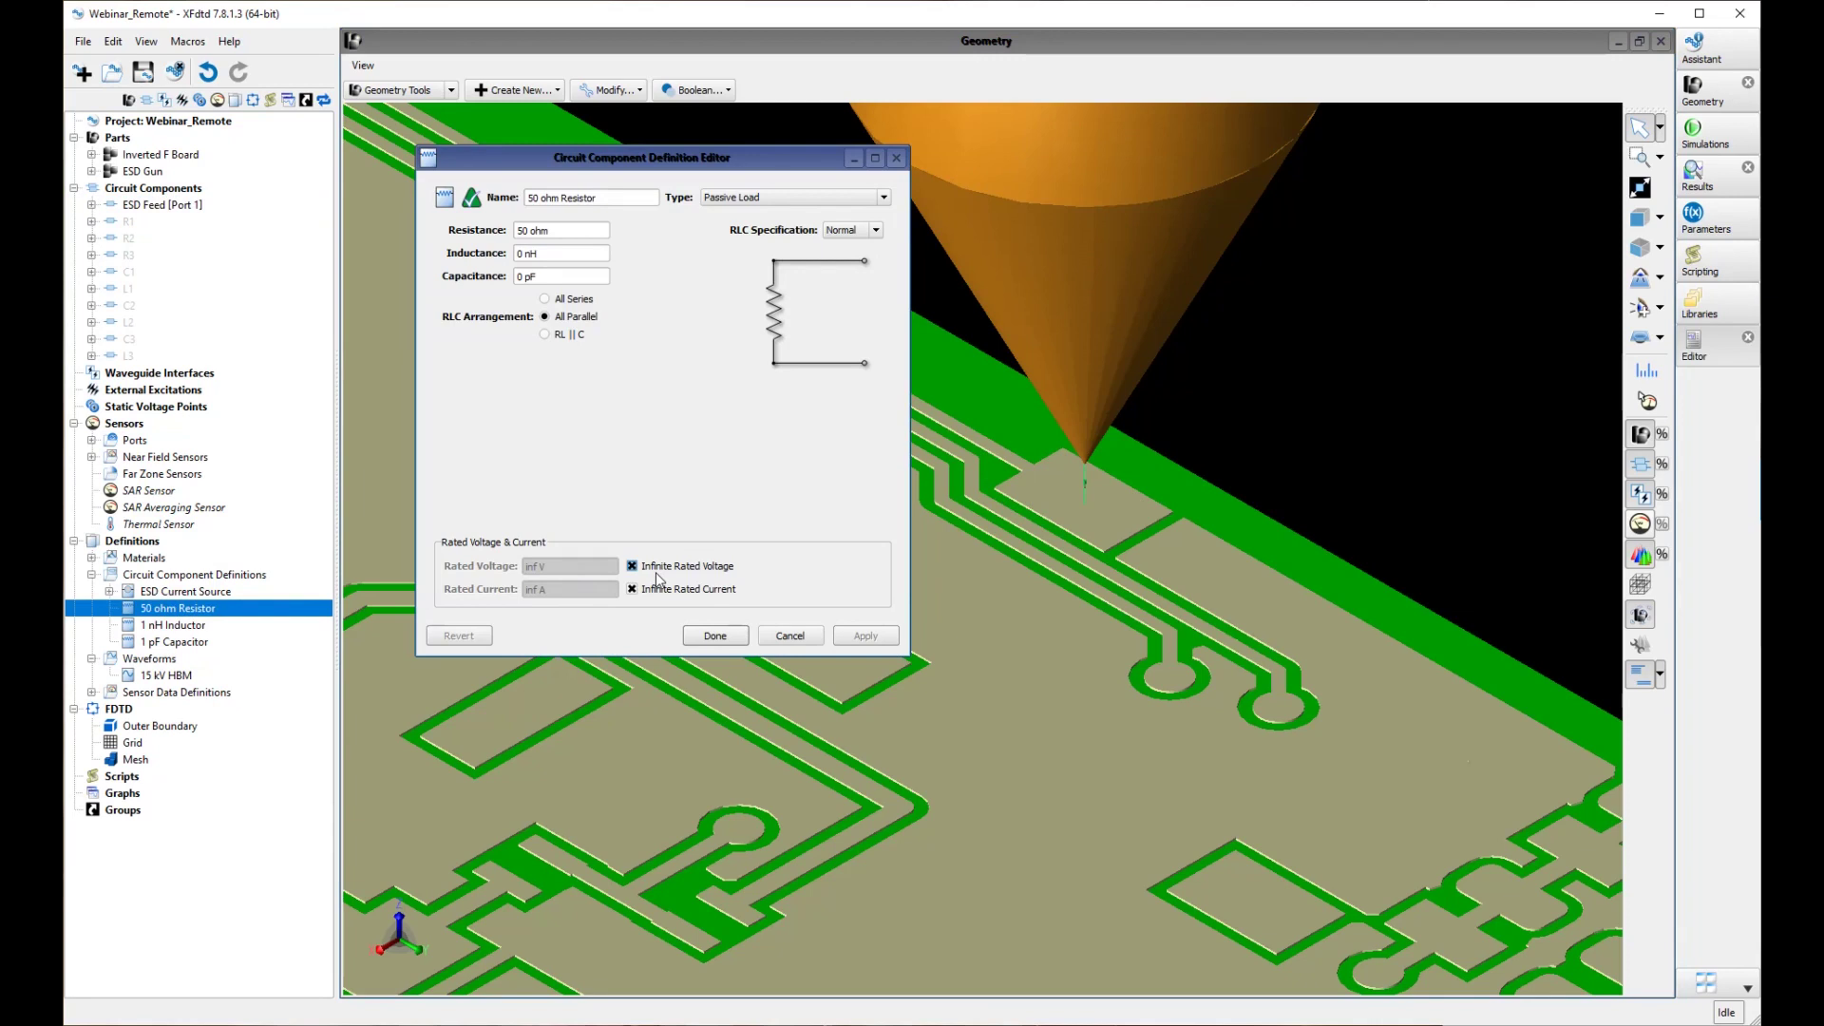
{"action": "left_click", "coordinate": [655, 570]}
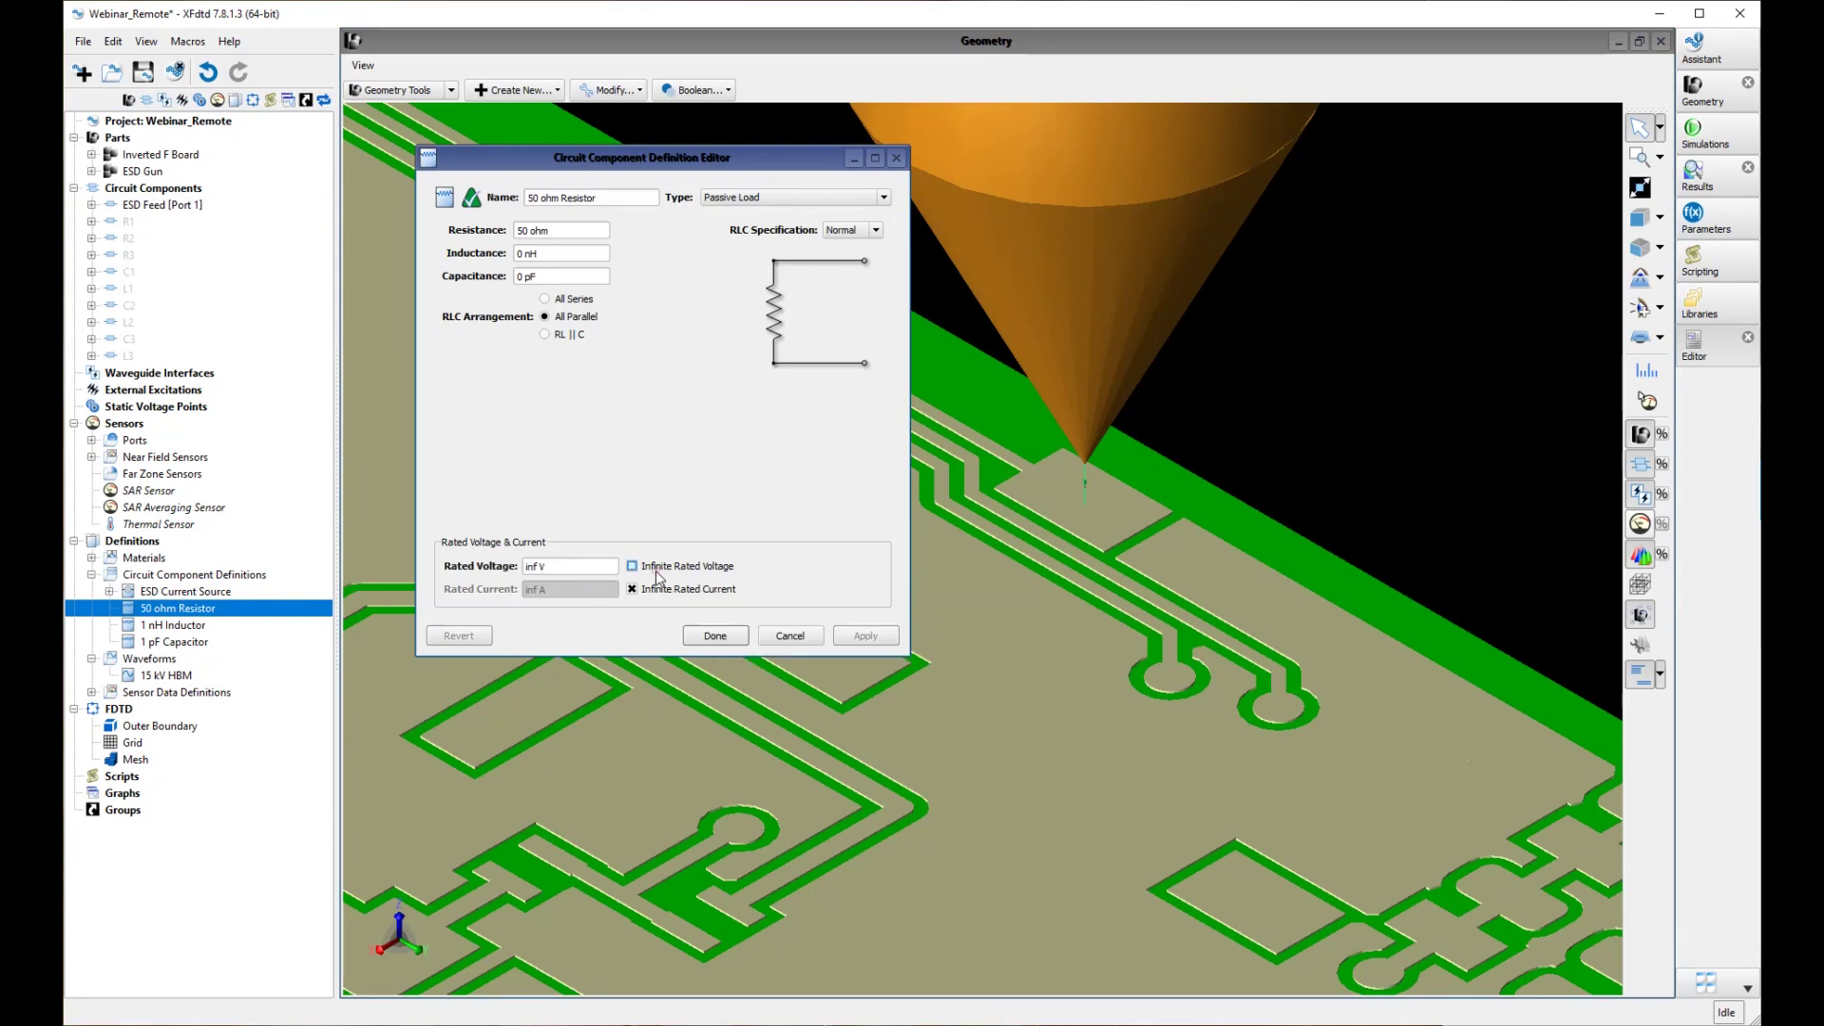
{"action": "left_click", "coordinate": [535, 567]}
{"action": "key", "text": "BackSpace"}
{"action": "key", "text": "BackSpace"}
{"action": "key", "text": "BackSpace"}
{"action": "type", "text": "30"}
{"action": "left_click", "coordinate": [695, 635]}
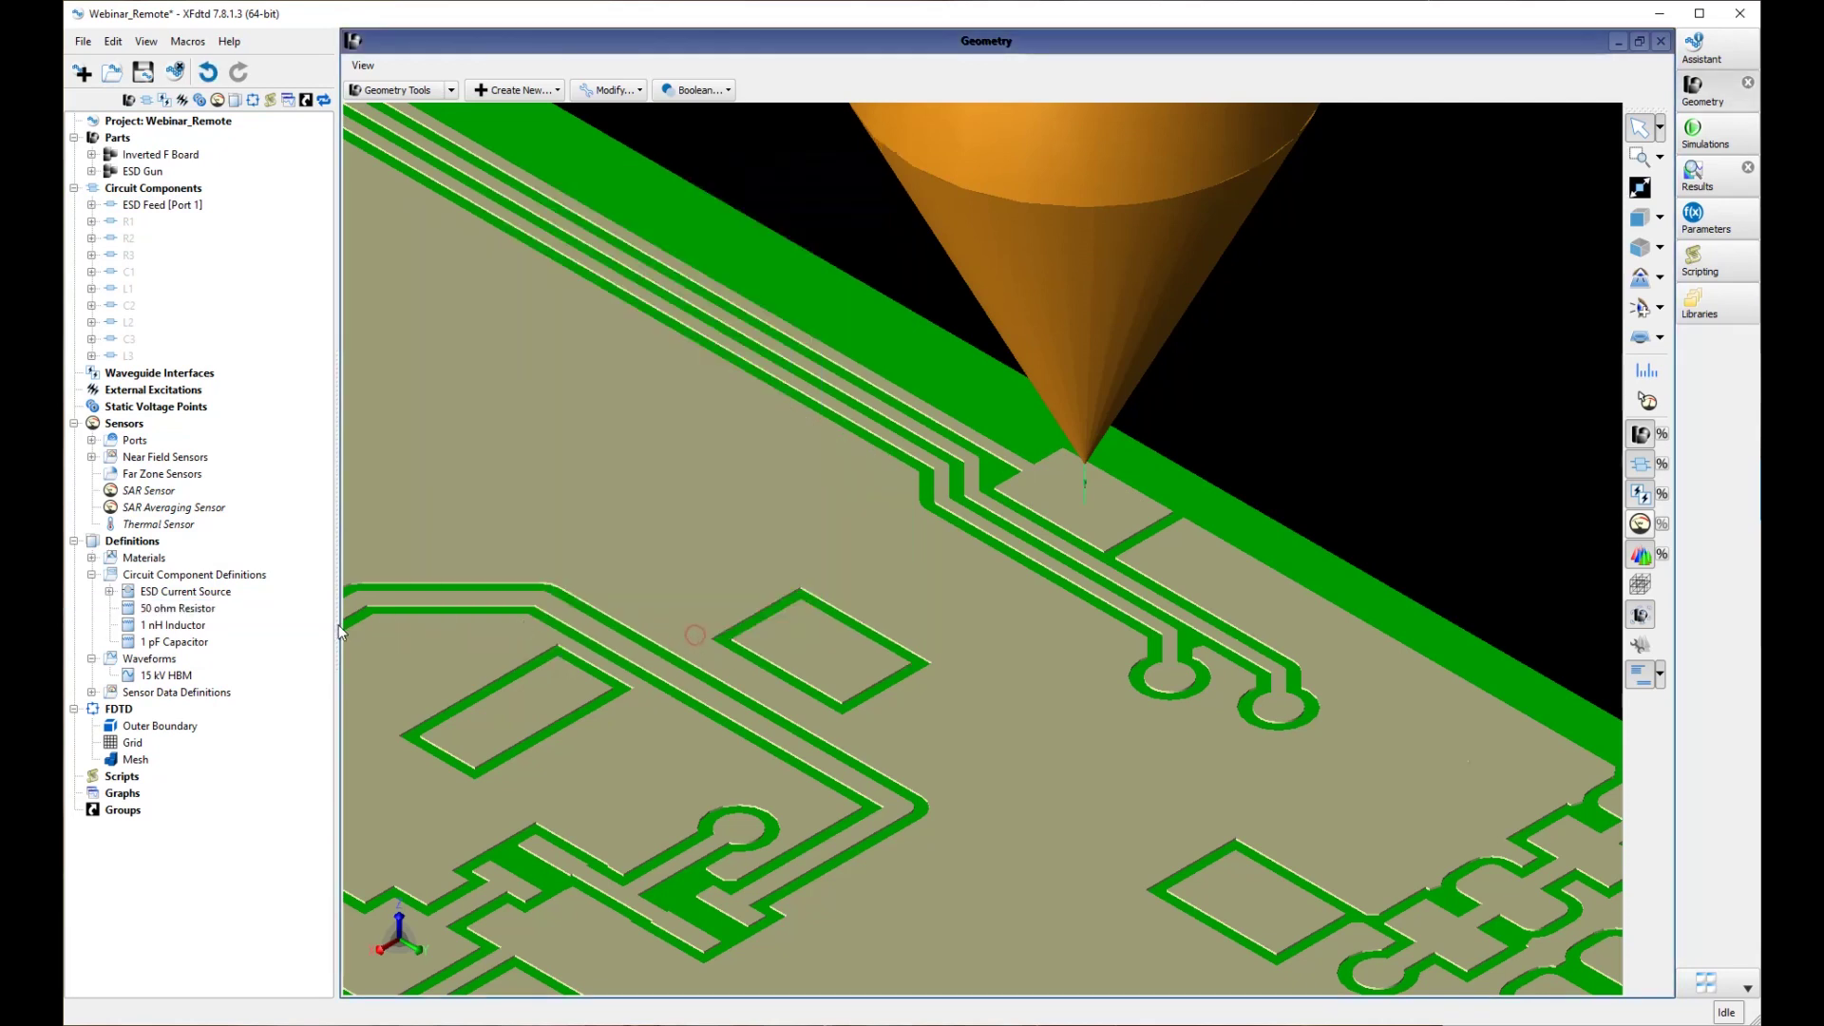
Step: Give the 1 nH Inductor definition a finite rated current of .44 A
{"action": "double_click", "coordinate": [199, 626]}
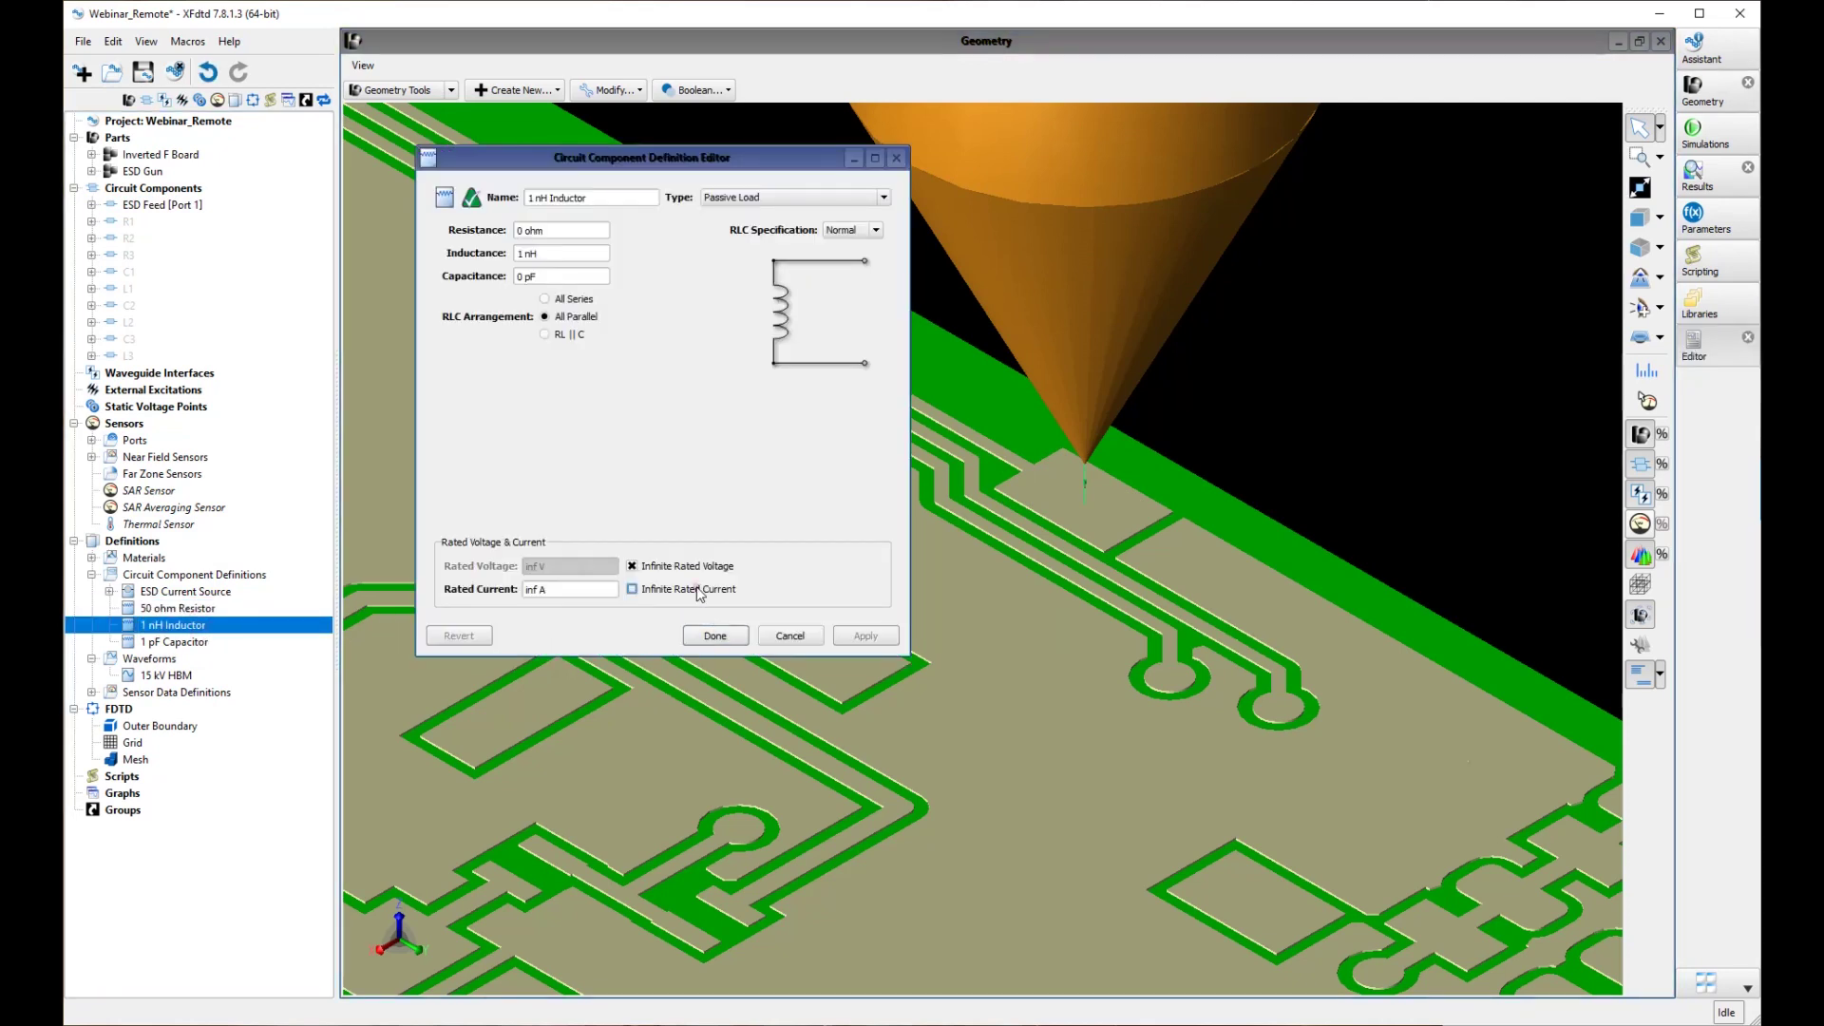
{"action": "left_click", "coordinate": [539, 589]}
{"action": "key", "text": "BackSpace"}
{"action": "key", "text": "BackSpace"}
{"action": "key", "text": "BackSpace"}
{"action": "type", "text": "100"}
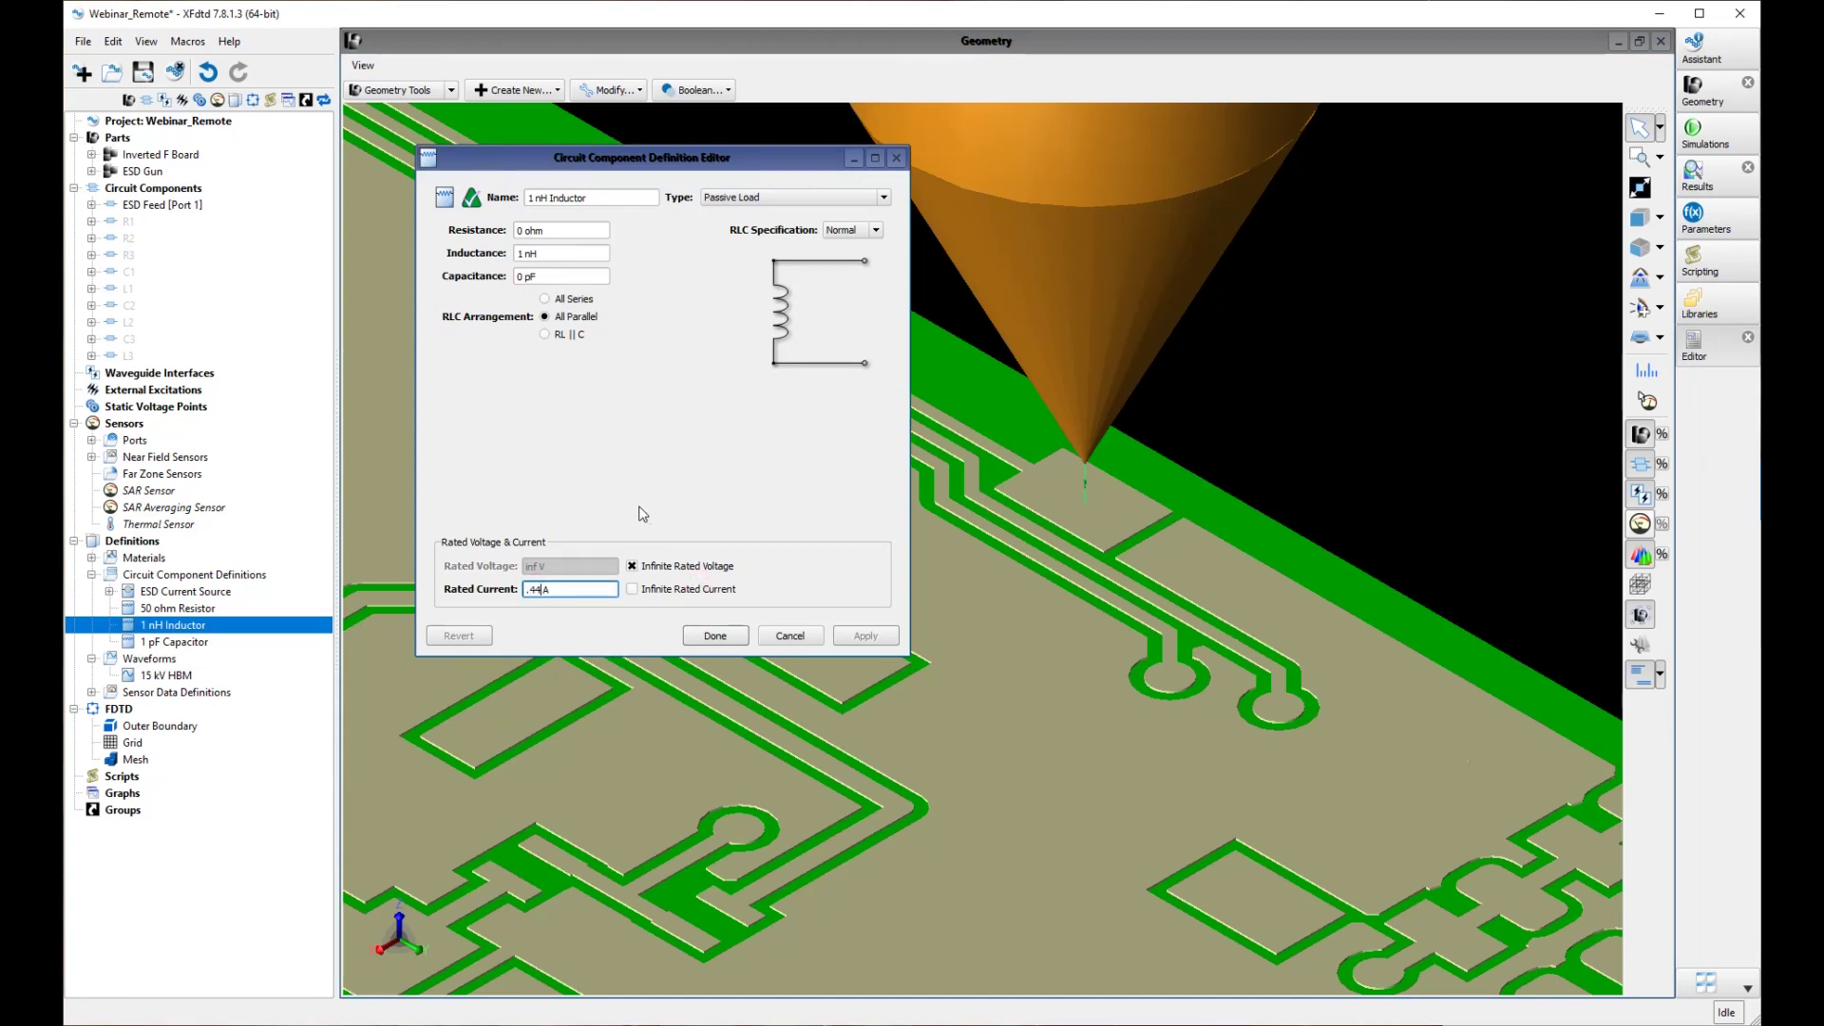
{"action": "left_click", "coordinate": [739, 636]}
Step: Give the 1 pF Capacitor definition a finite rated voltage of 16 V
{"action": "double_click", "coordinate": [152, 642]}
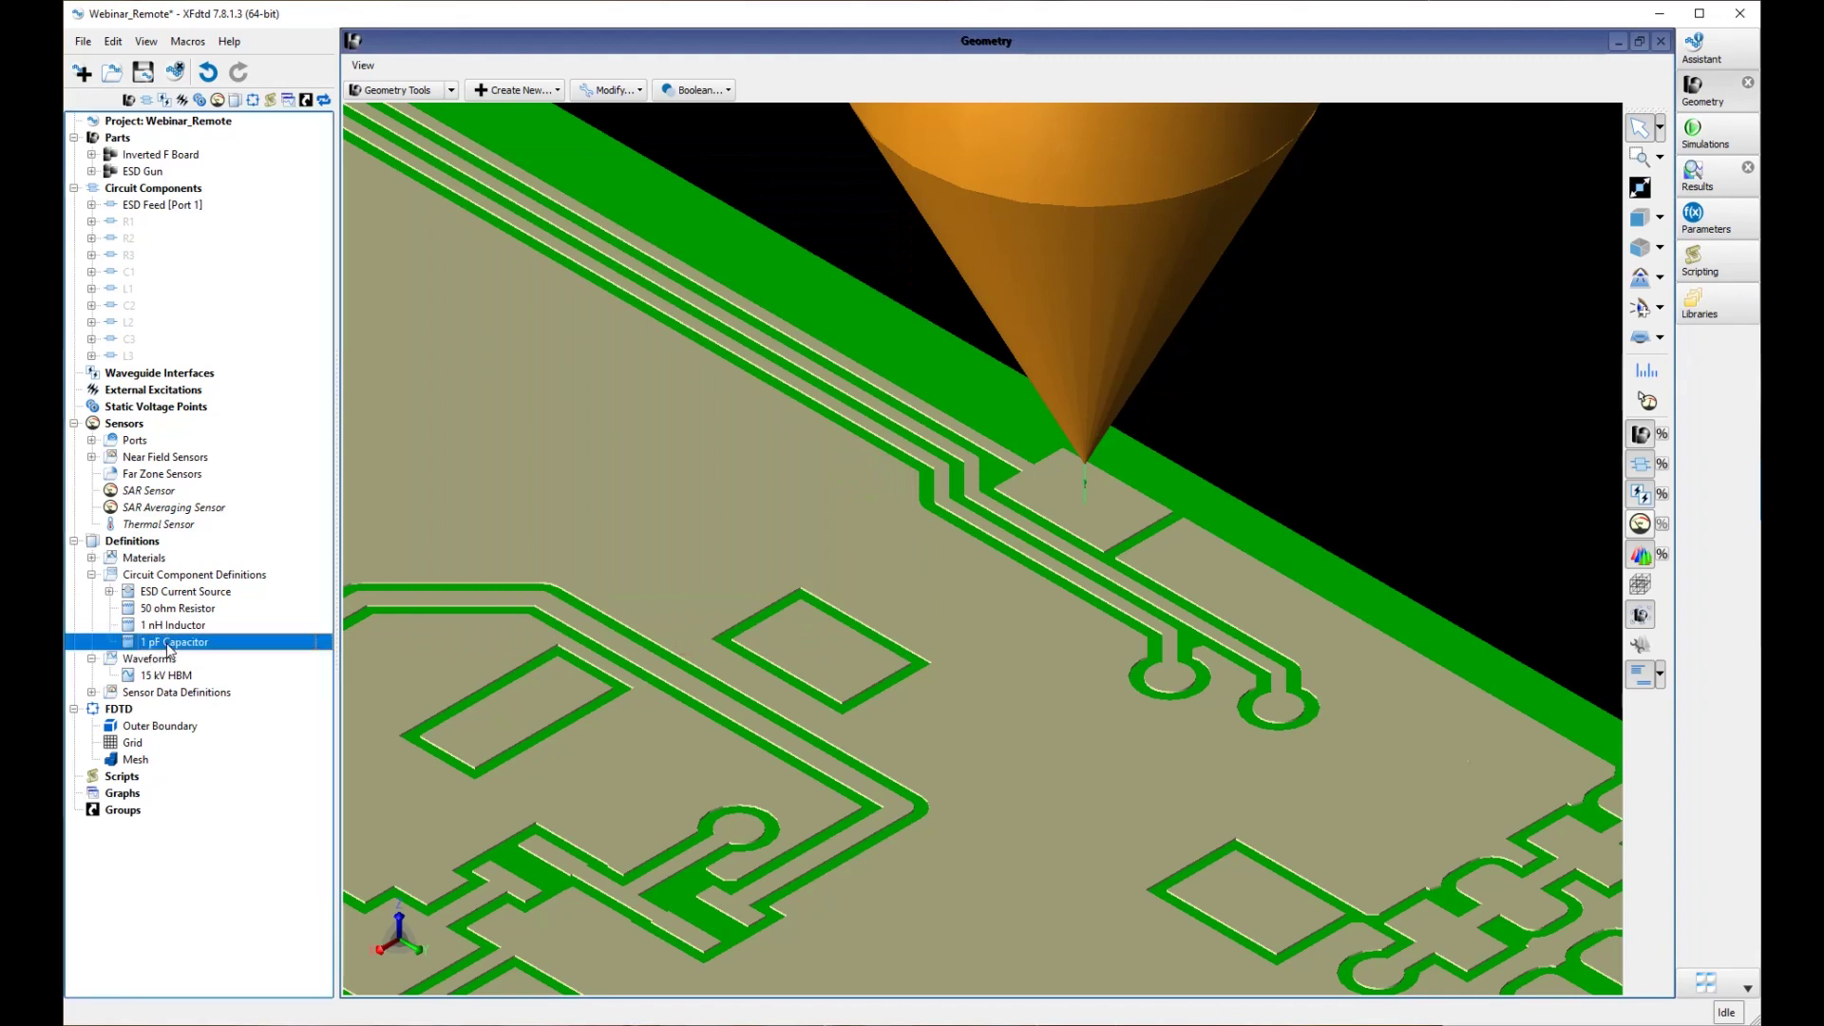
{"action": "left_click", "coordinate": [632, 566]}
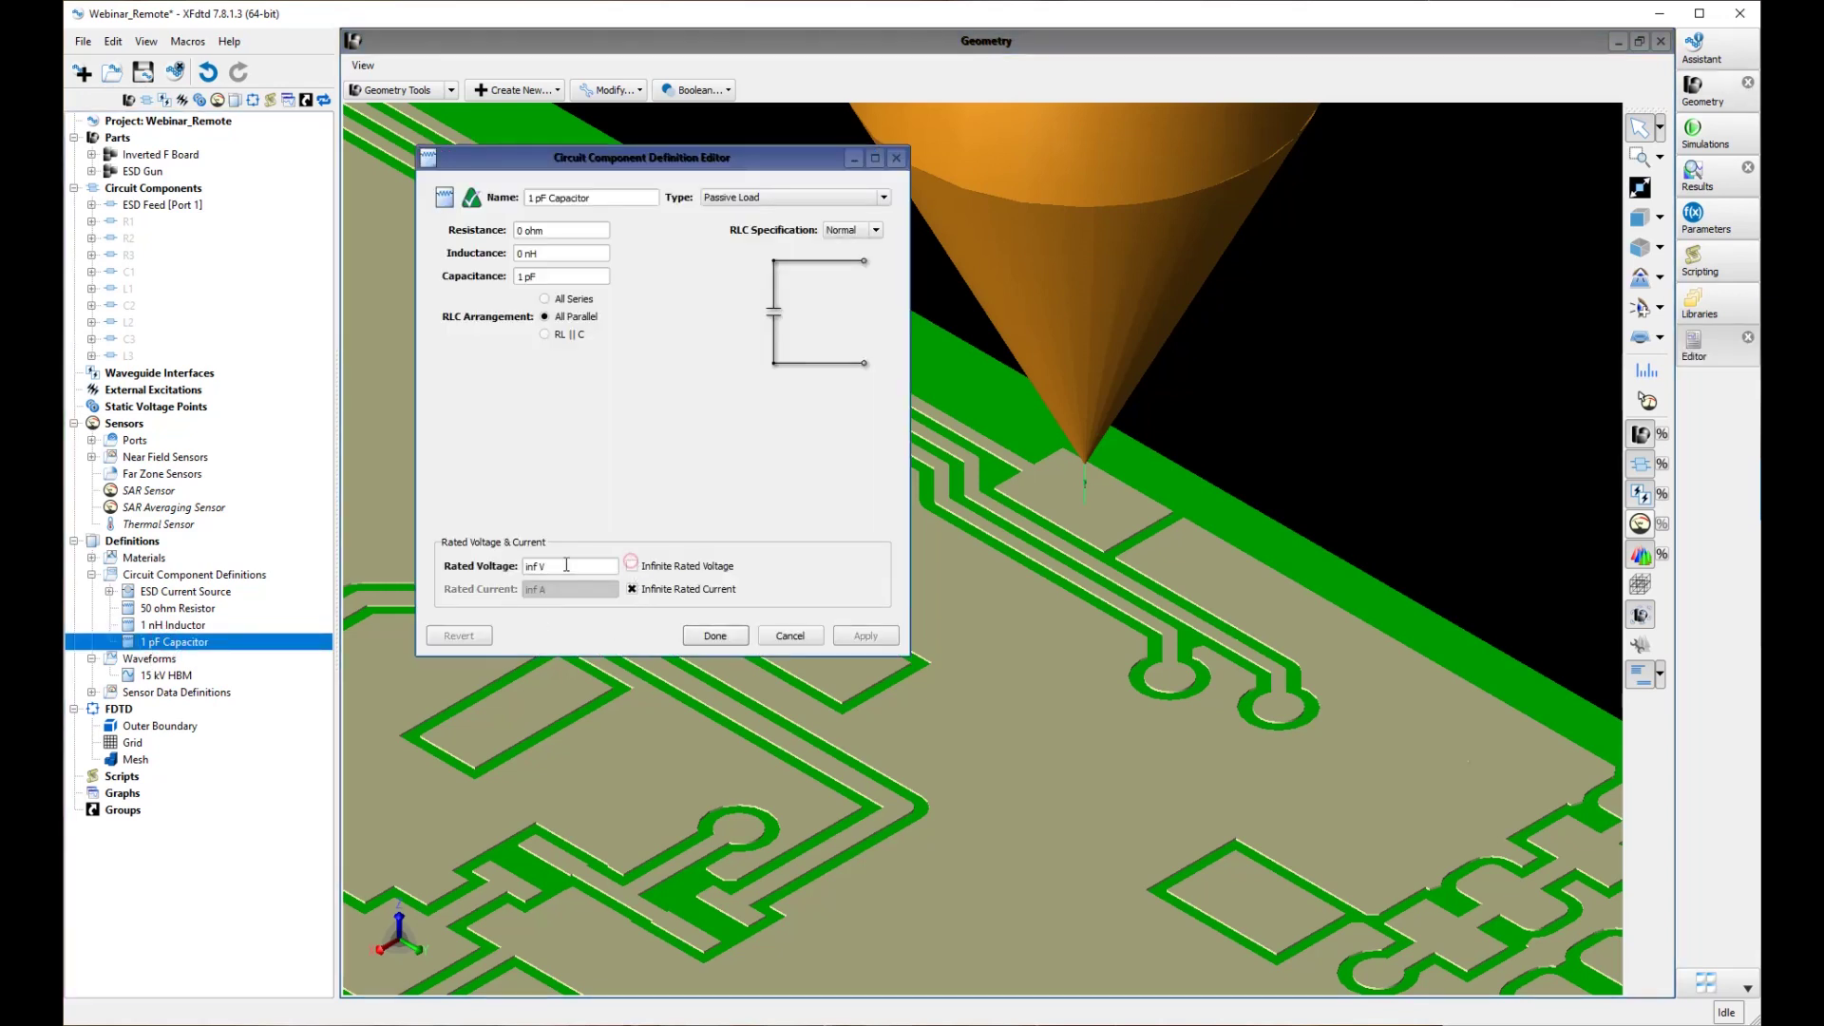
{"action": "left_click", "coordinate": [536, 568]}
{"action": "key", "text": "BackSpace"}
{"action": "key", "text": "BackSpace"}
{"action": "key", "text": "BackSpace"}
{"action": "type", "text": "16"}
{"action": "left_click", "coordinate": [708, 635]}
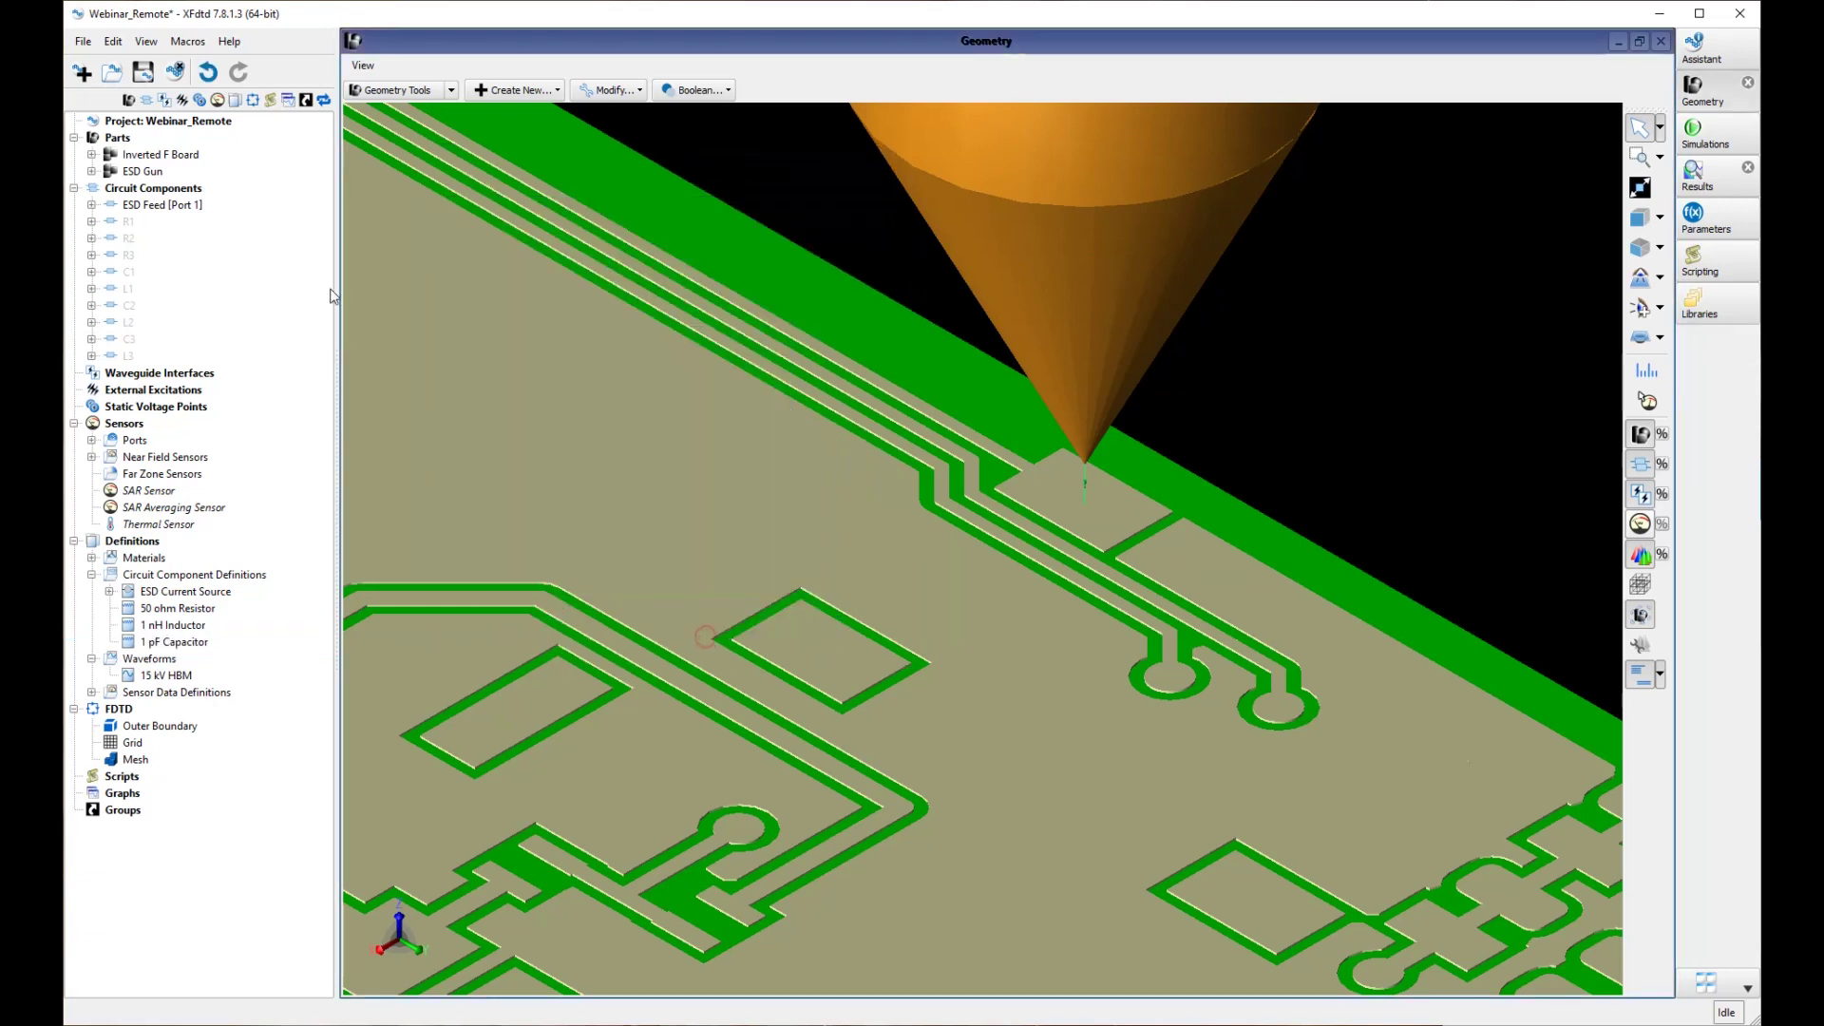
Step: Make circuit components R1 through L3 all visible and look at the chip pad area of the board
{"action": "left_click", "coordinate": [157, 222]}
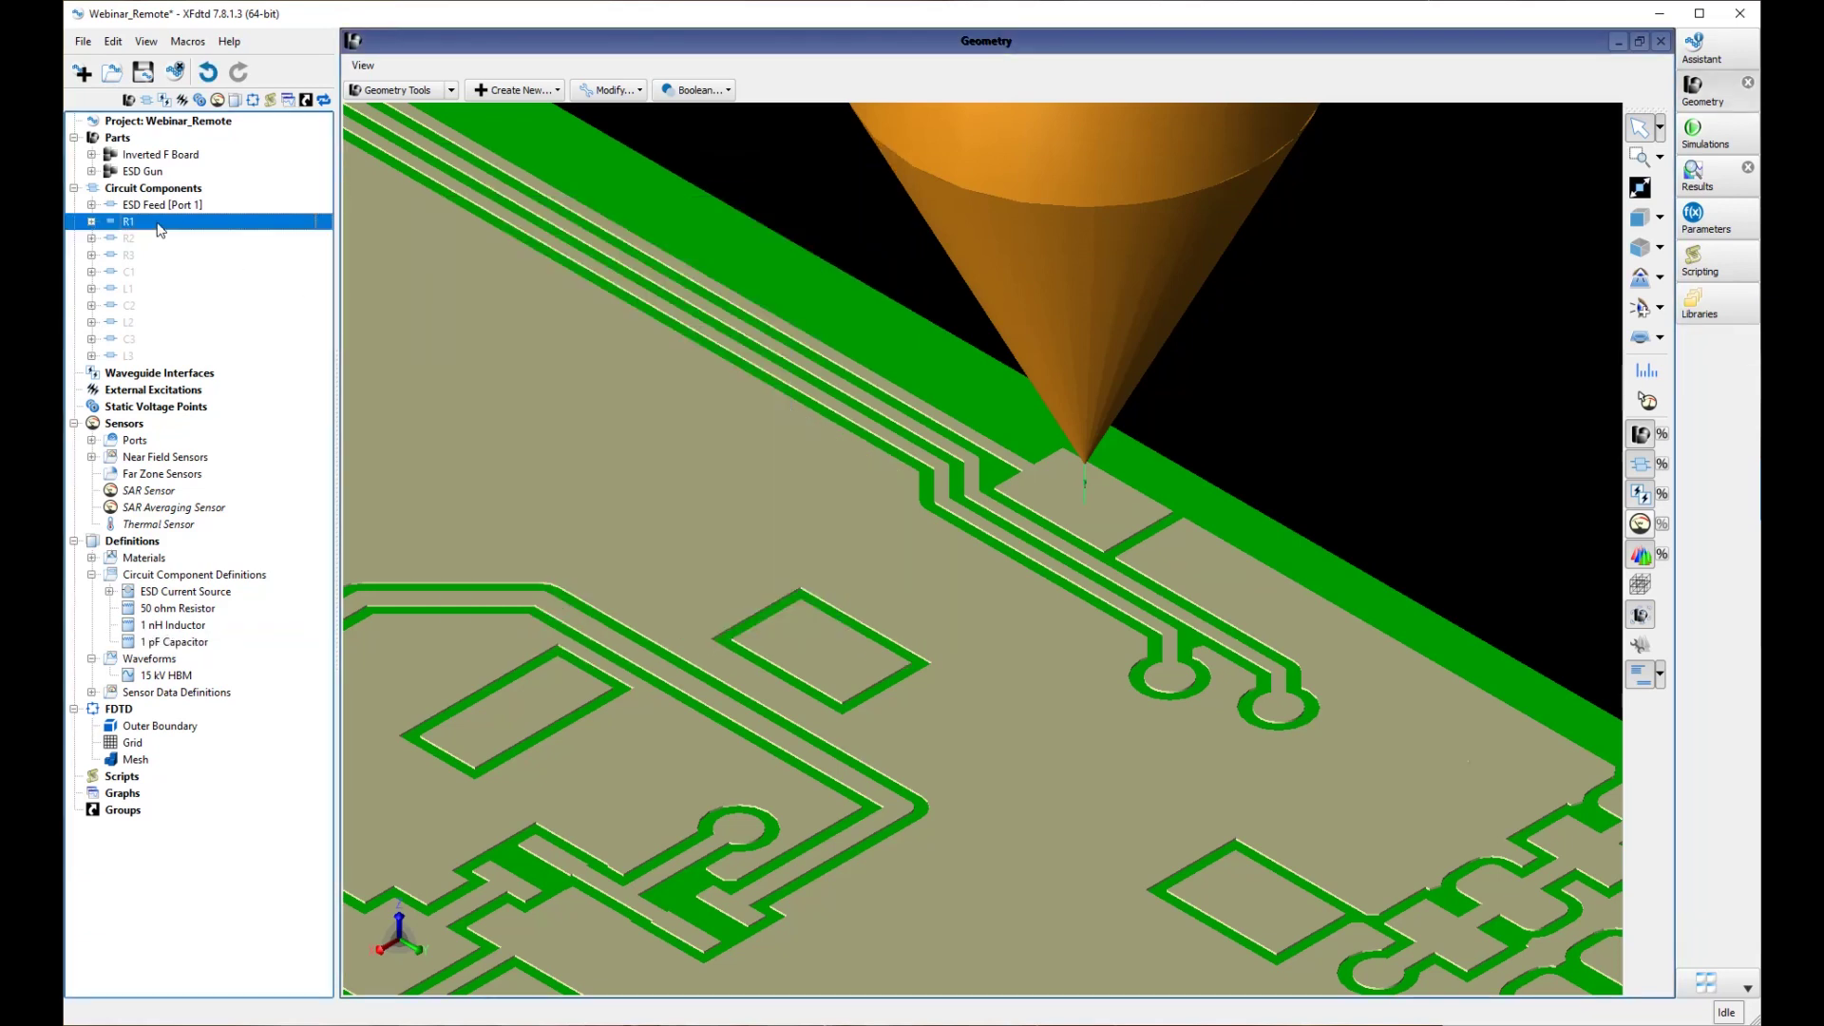
{"action": "left_click", "coordinate": [141, 354], "text": "shift"}
{"action": "right_click", "coordinate": [143, 356]}
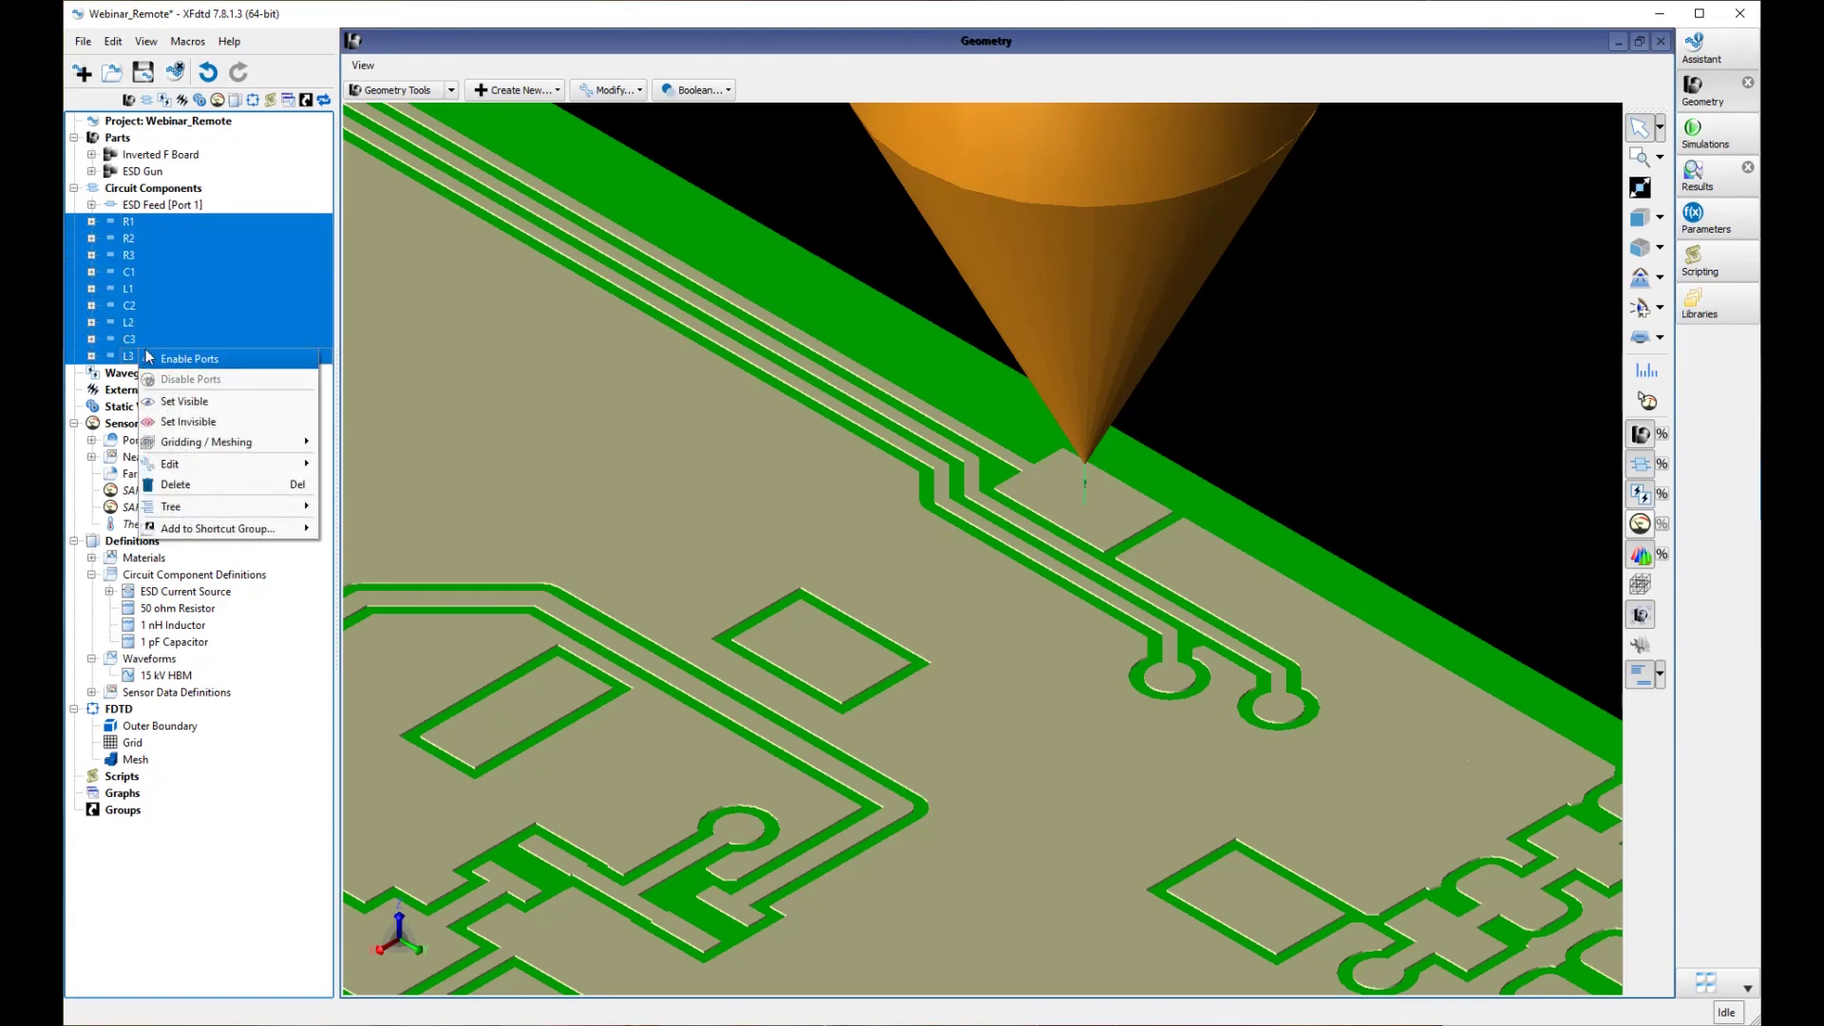
{"action": "left_click", "coordinate": [155, 360]}
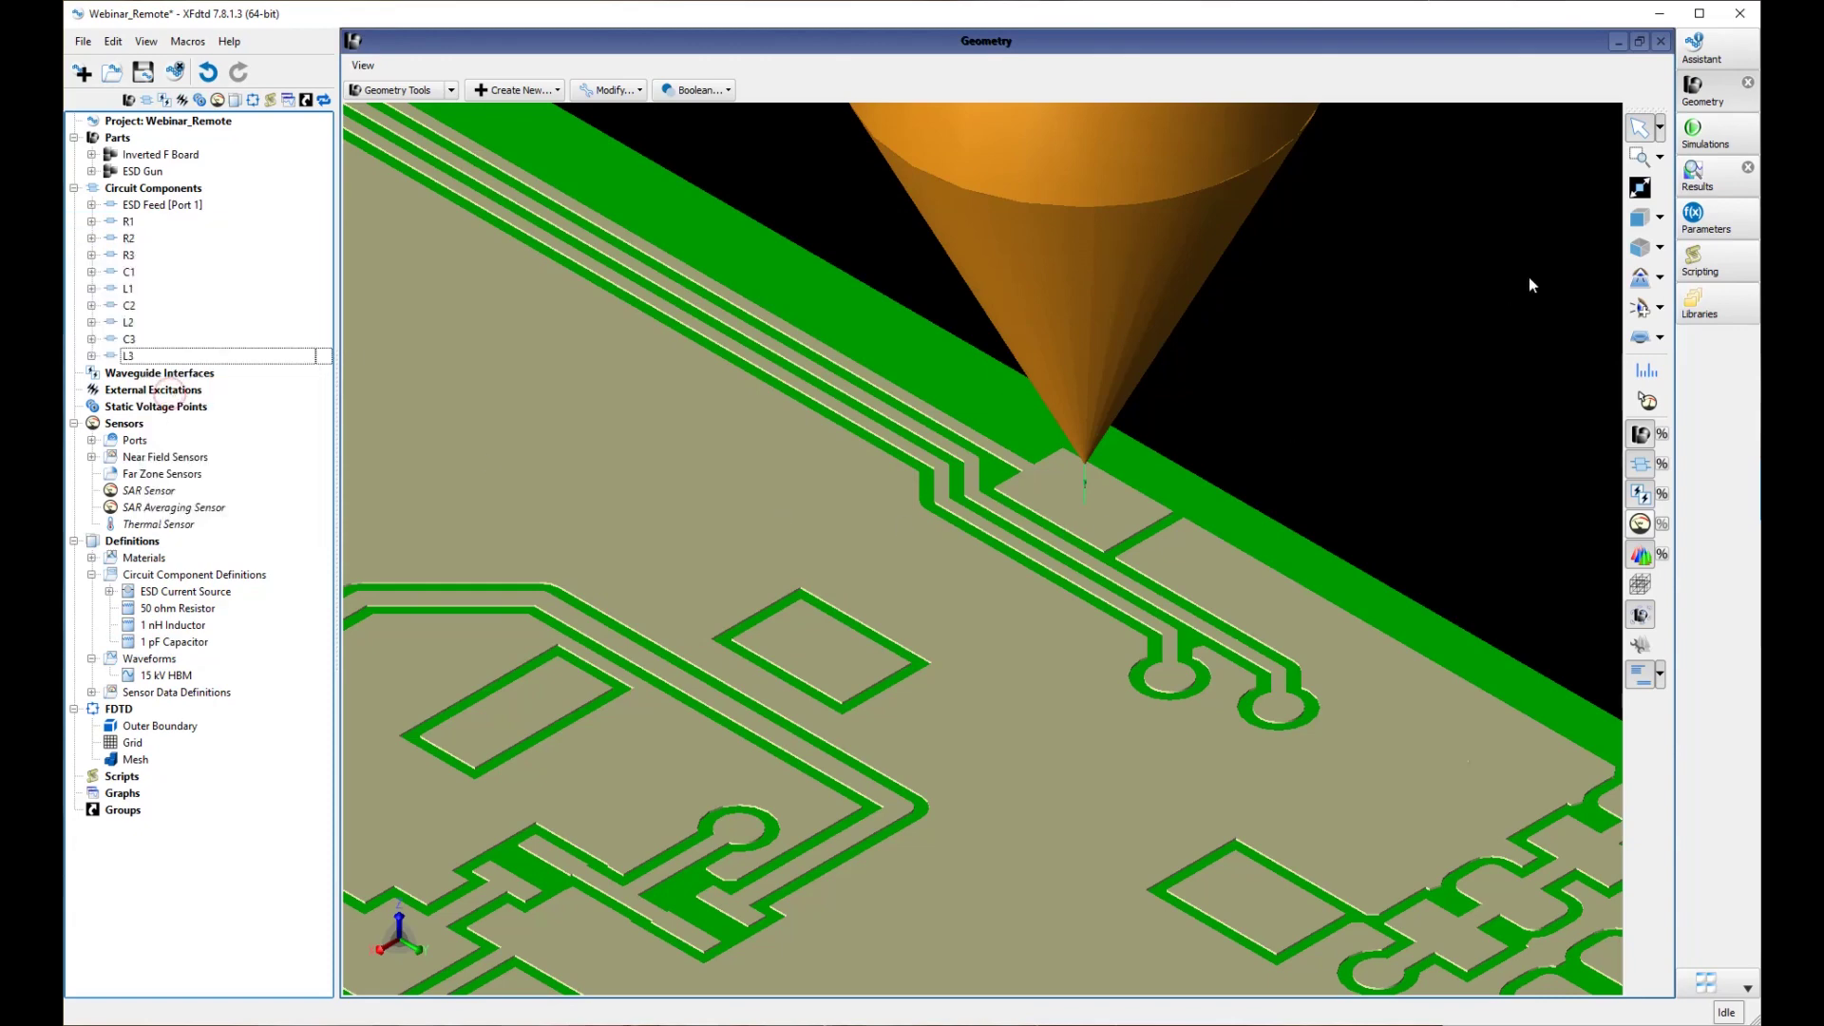
{"action": "left_click", "coordinate": [1640, 187]}
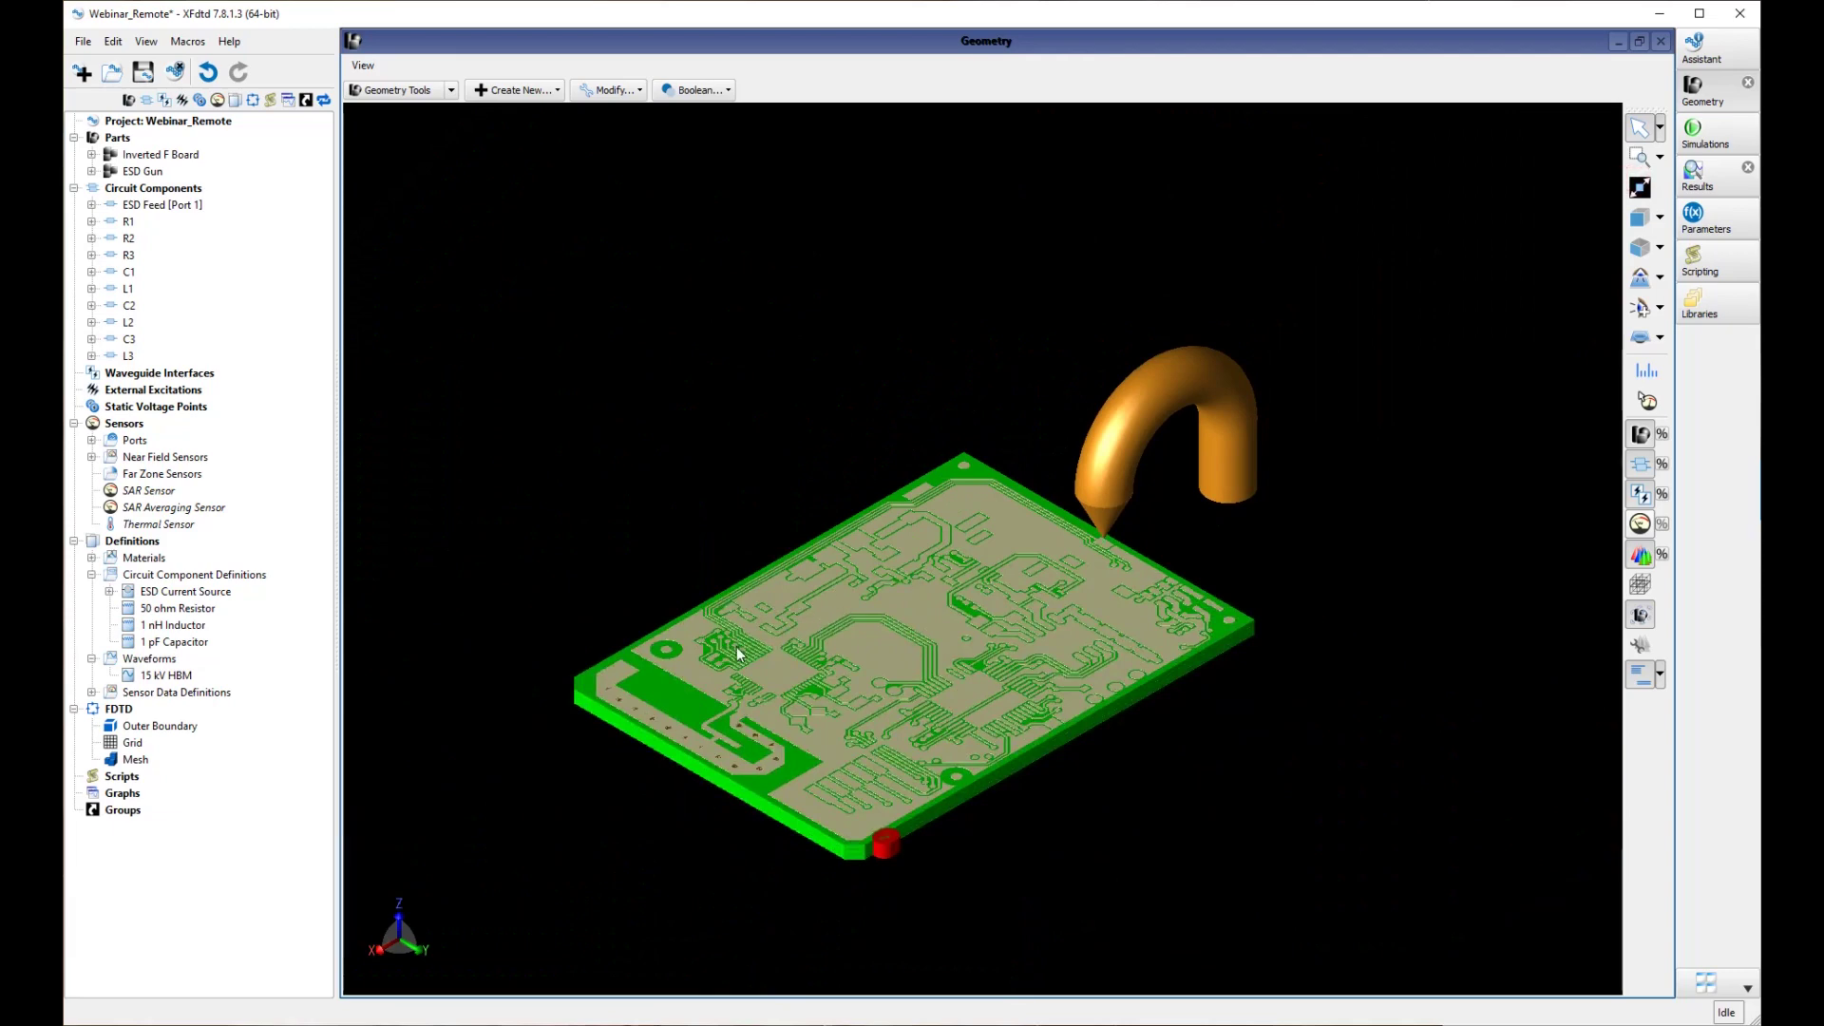
{"action": "scroll", "coordinate": [741, 652], "scroll_direction": "up", "scroll_amount": 10}
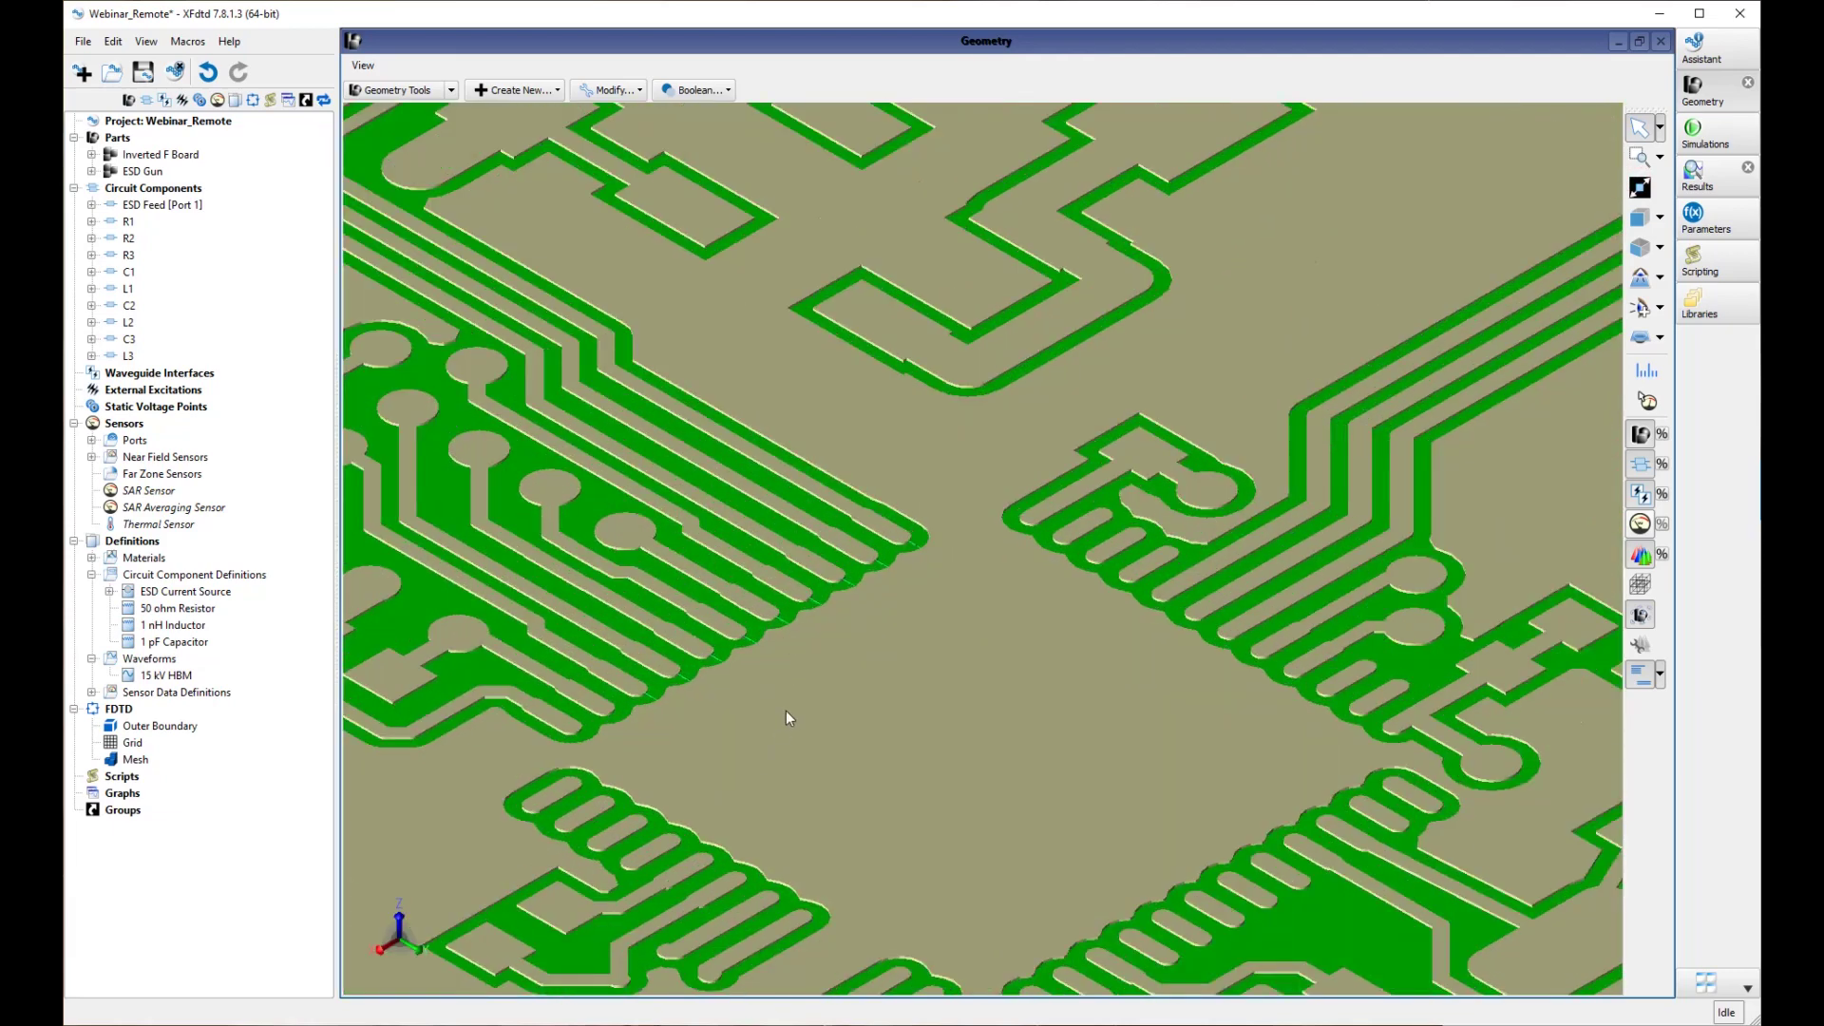
{"action": "middle_click_drag", "start_coordinate": [786, 717], "coordinate": [853, 731]}
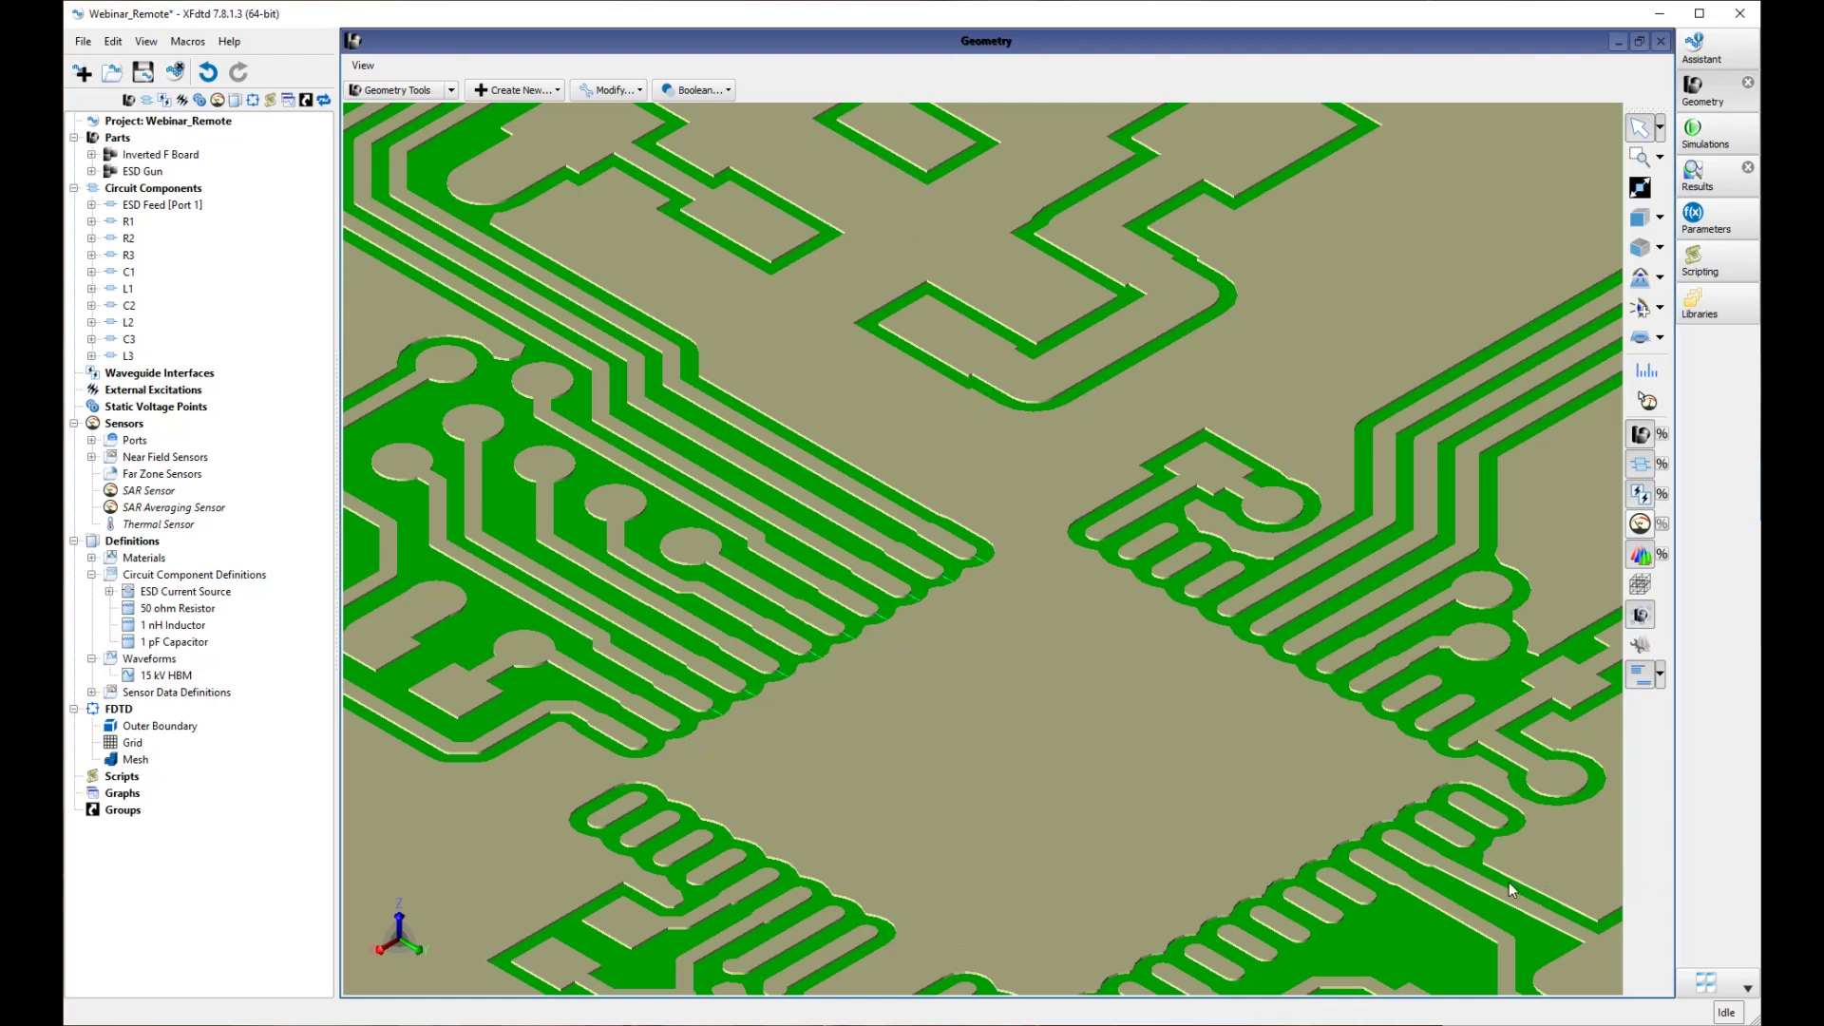
Step: Review the saved fields and sampling time range in the Surface Sensor Definition
{"action": "left_click", "coordinate": [164, 457]}
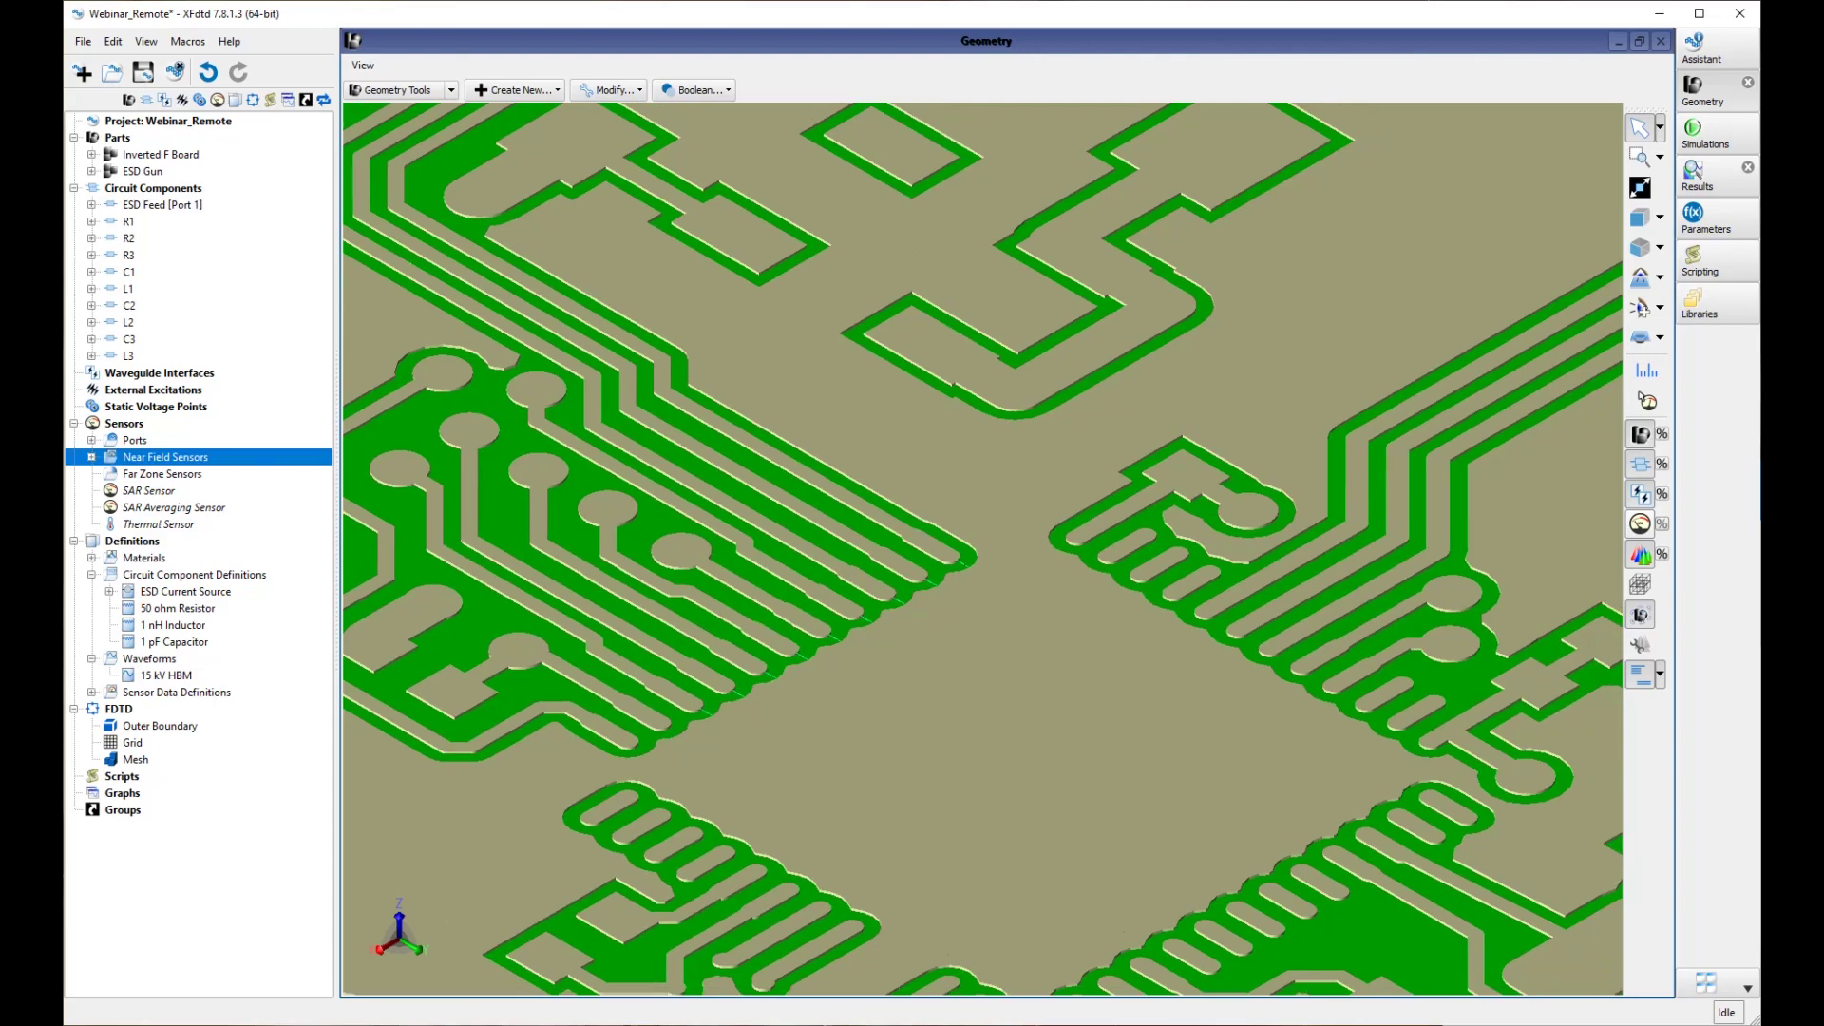
{"action": "left_click", "coordinate": [1638, 217]}
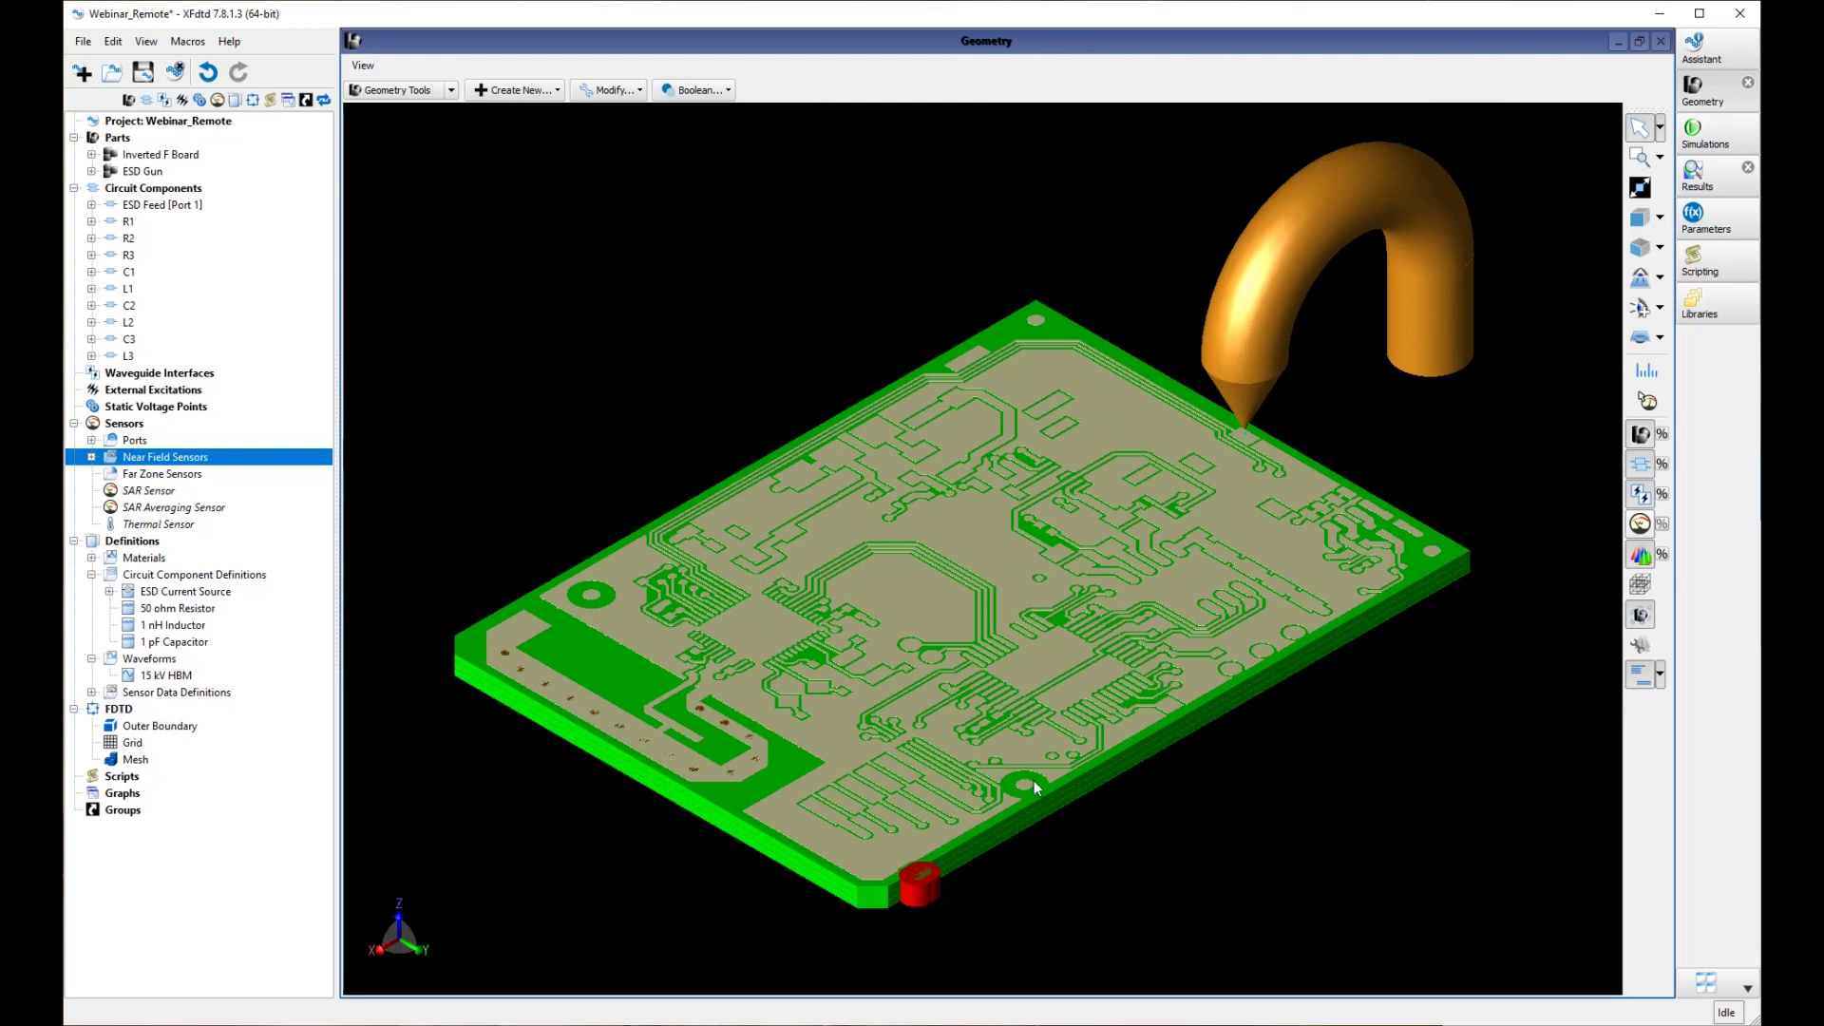
{"action": "left_click", "coordinate": [92, 692]}
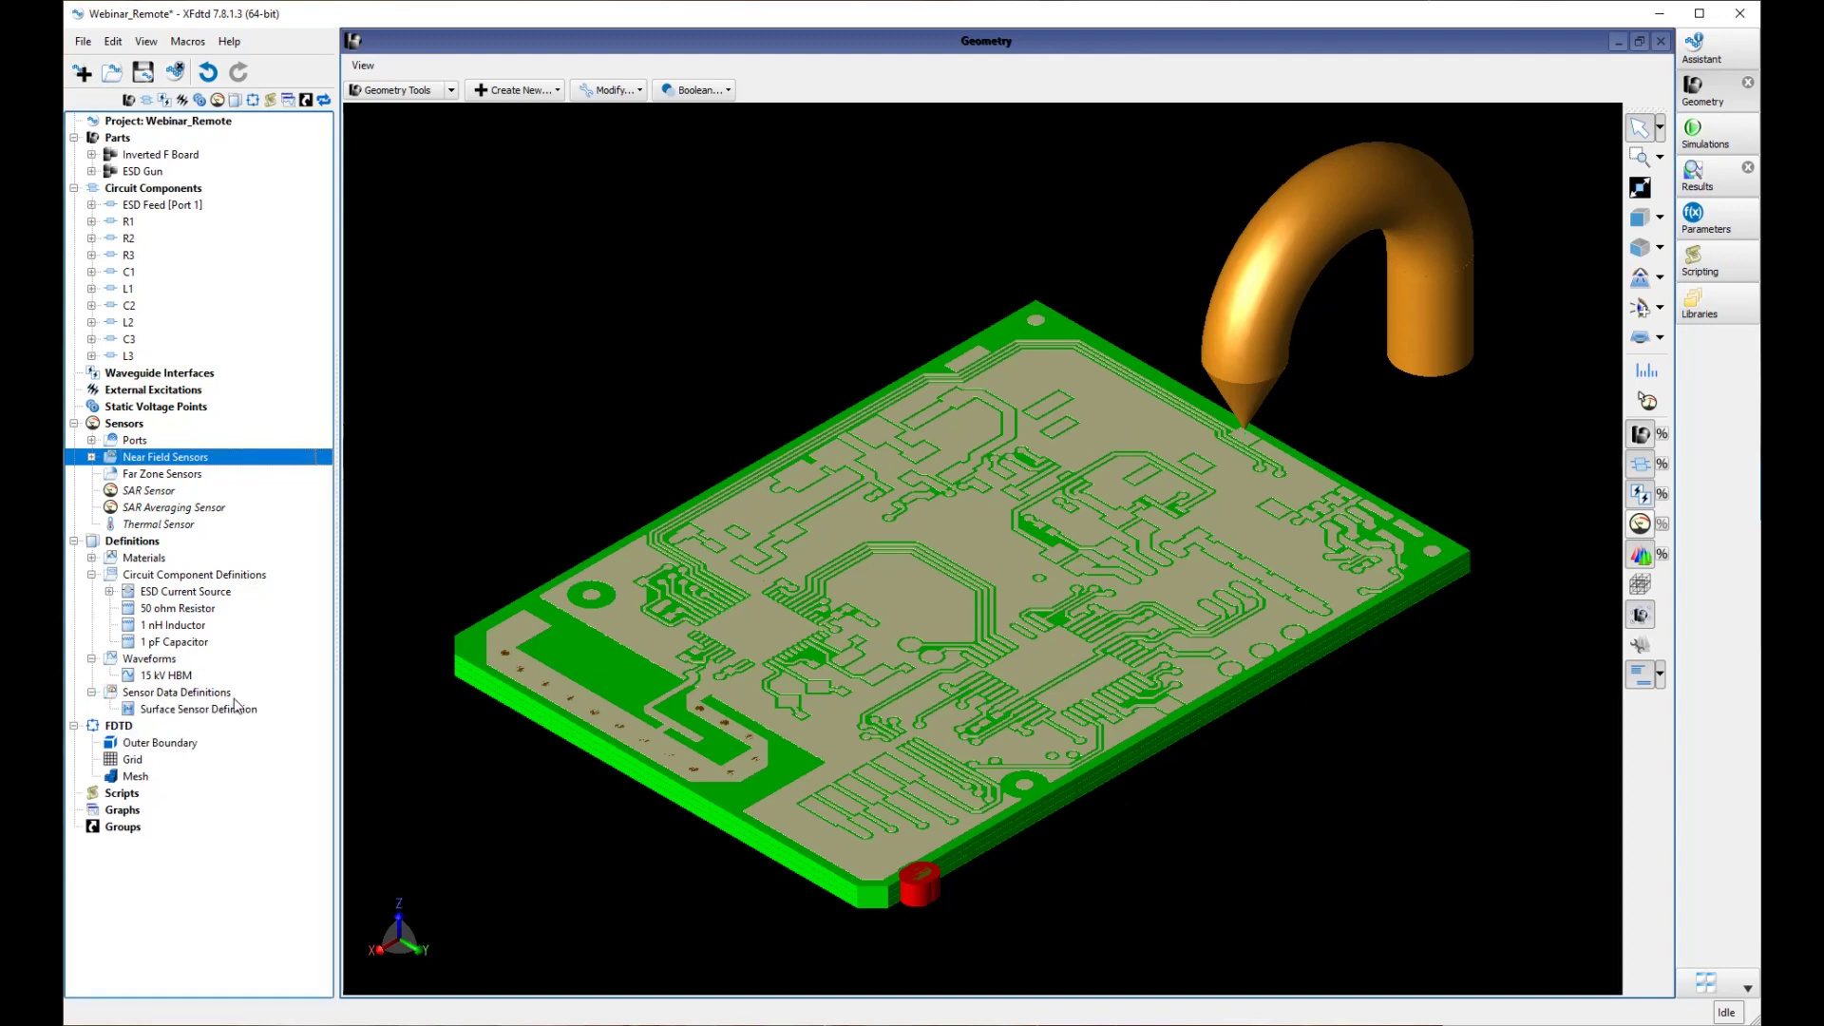
{"action": "double_click", "coordinate": [216, 716]}
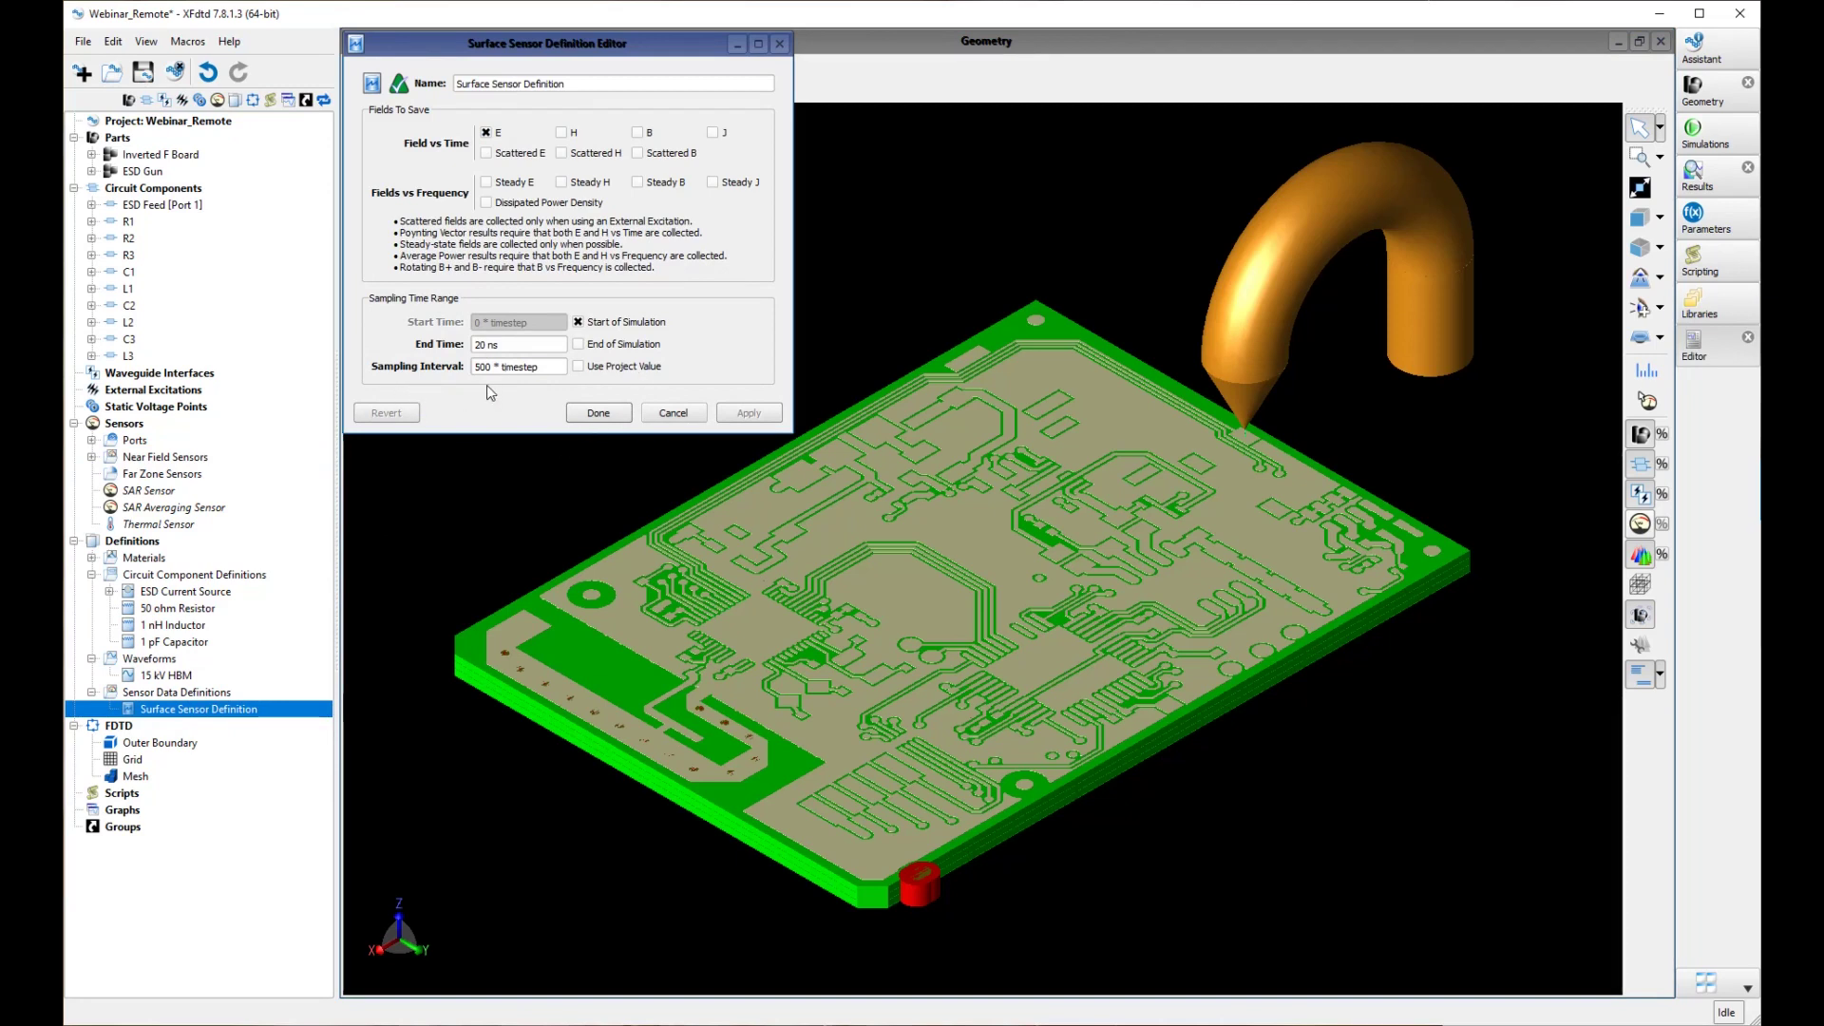
{"action": "left_click", "coordinate": [584, 413]}
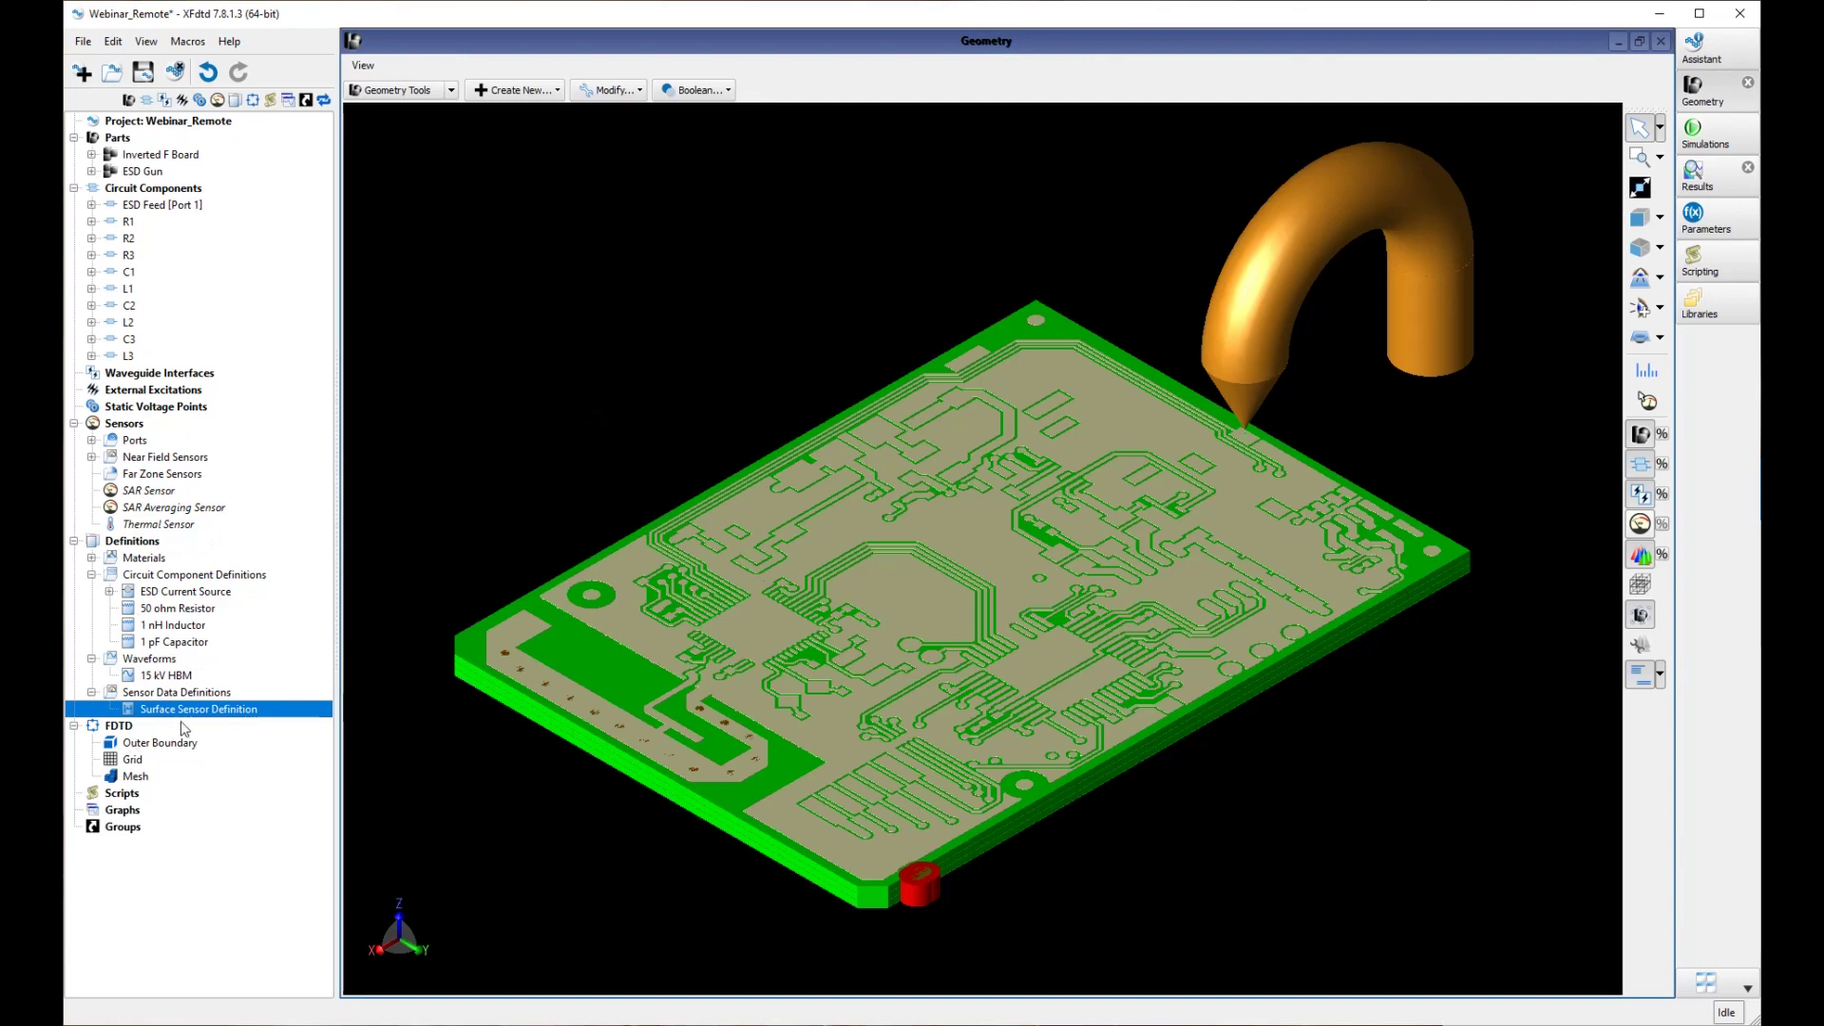
Step: Create a planar near field sensor with its normal set to X 0, Y 0, Z 1 and its point picked on the board's upper surface
{"action": "right_click", "coordinate": [149, 457]}
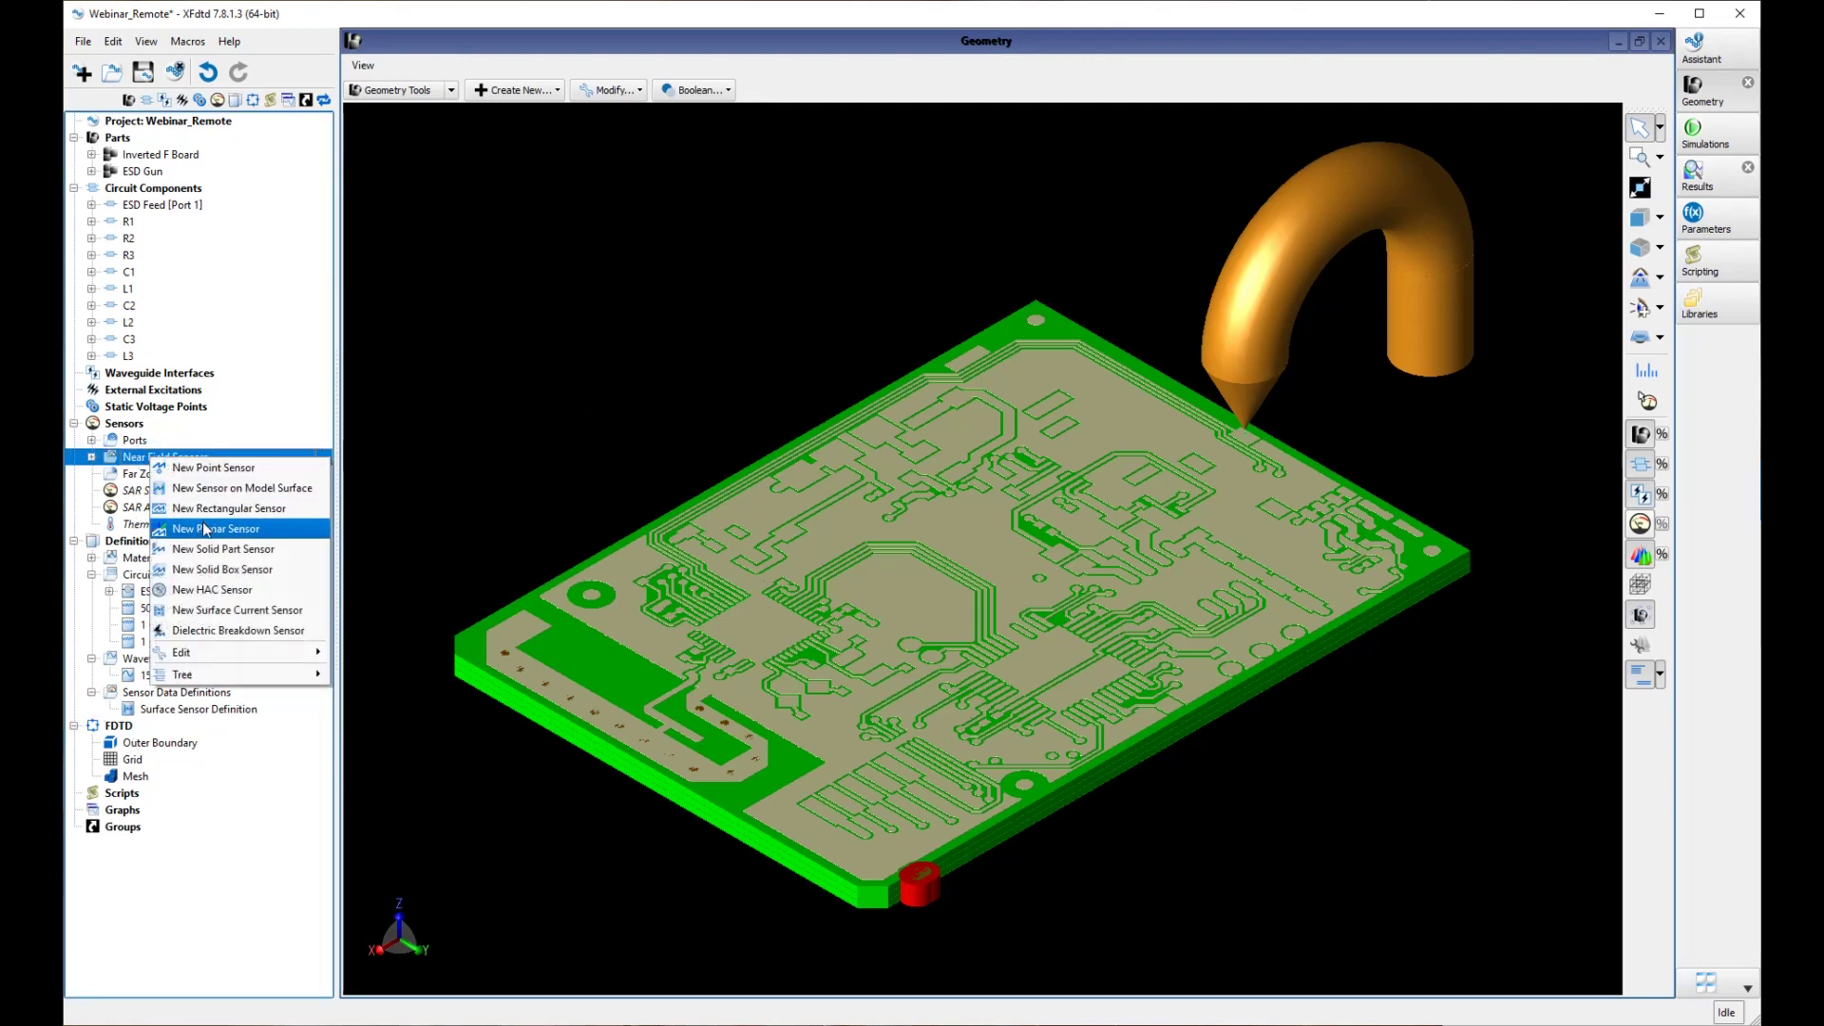
{"action": "left_click", "coordinate": [204, 525]}
{"action": "double_click", "coordinate": [551, 182]}
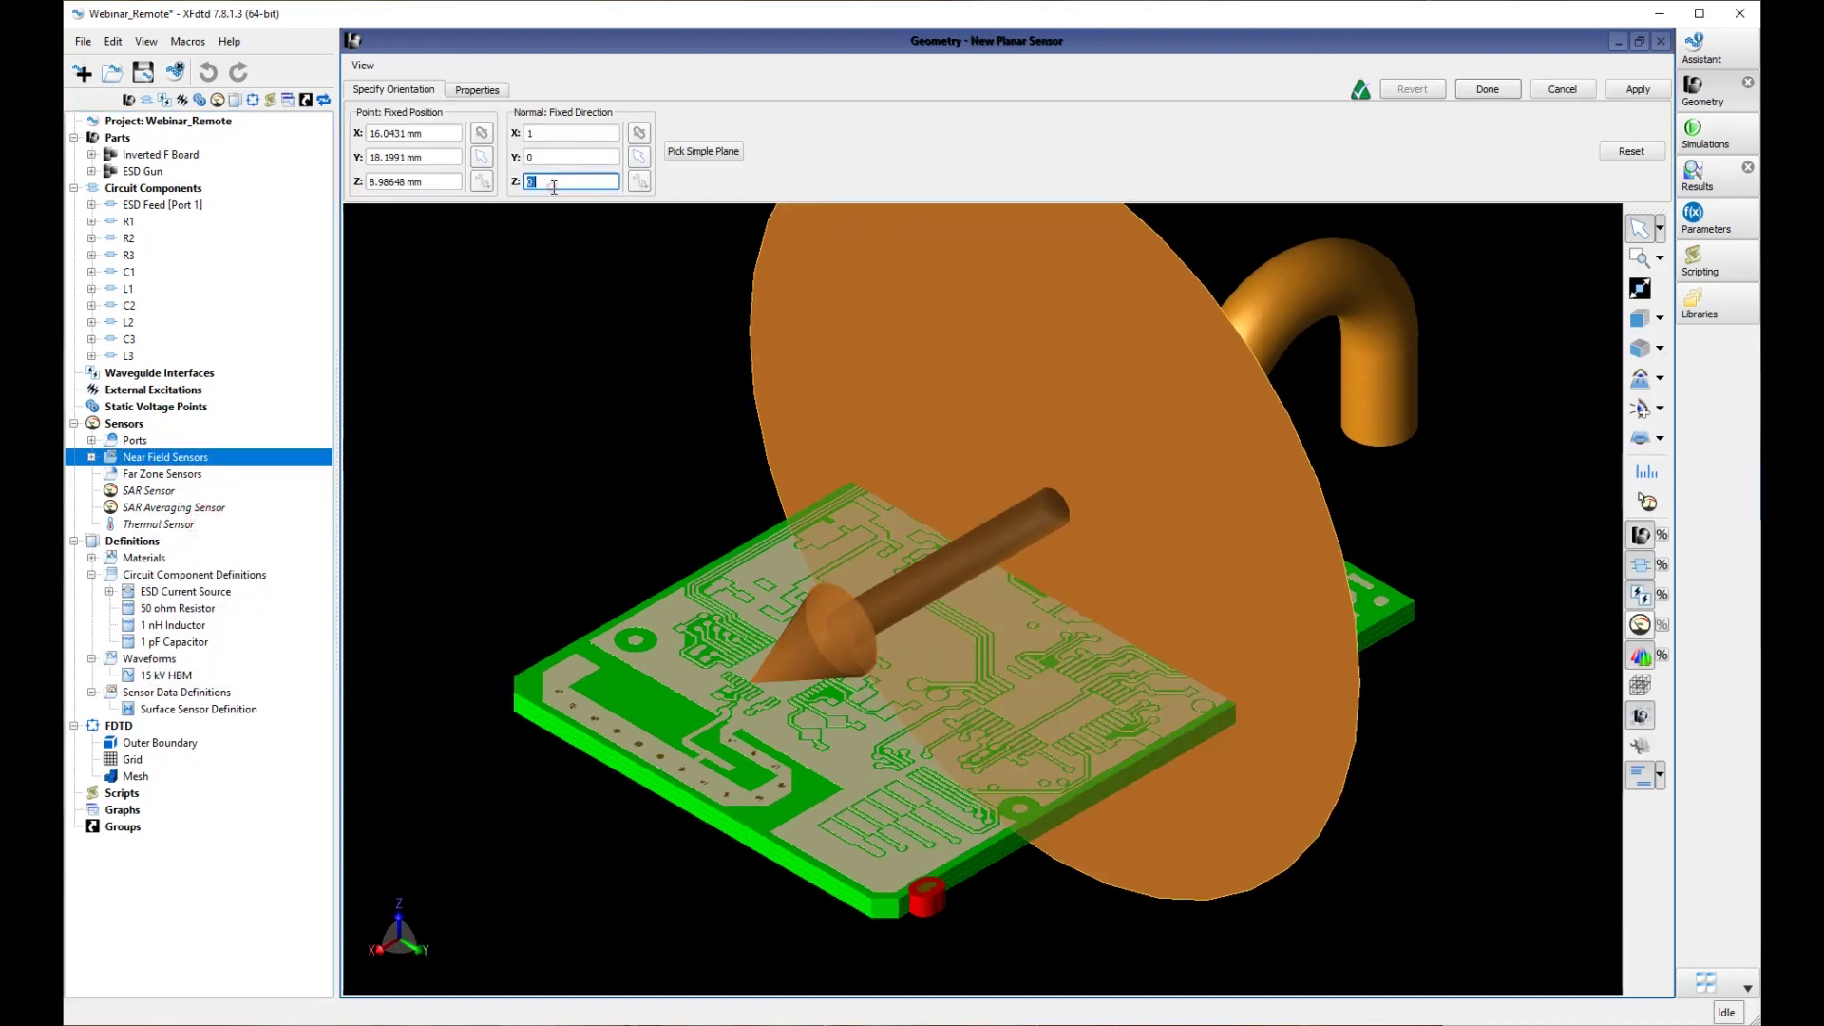
{"action": "type", "text": "1"}
{"action": "double_click", "coordinate": [551, 132]}
{"action": "type", "text": "0"}
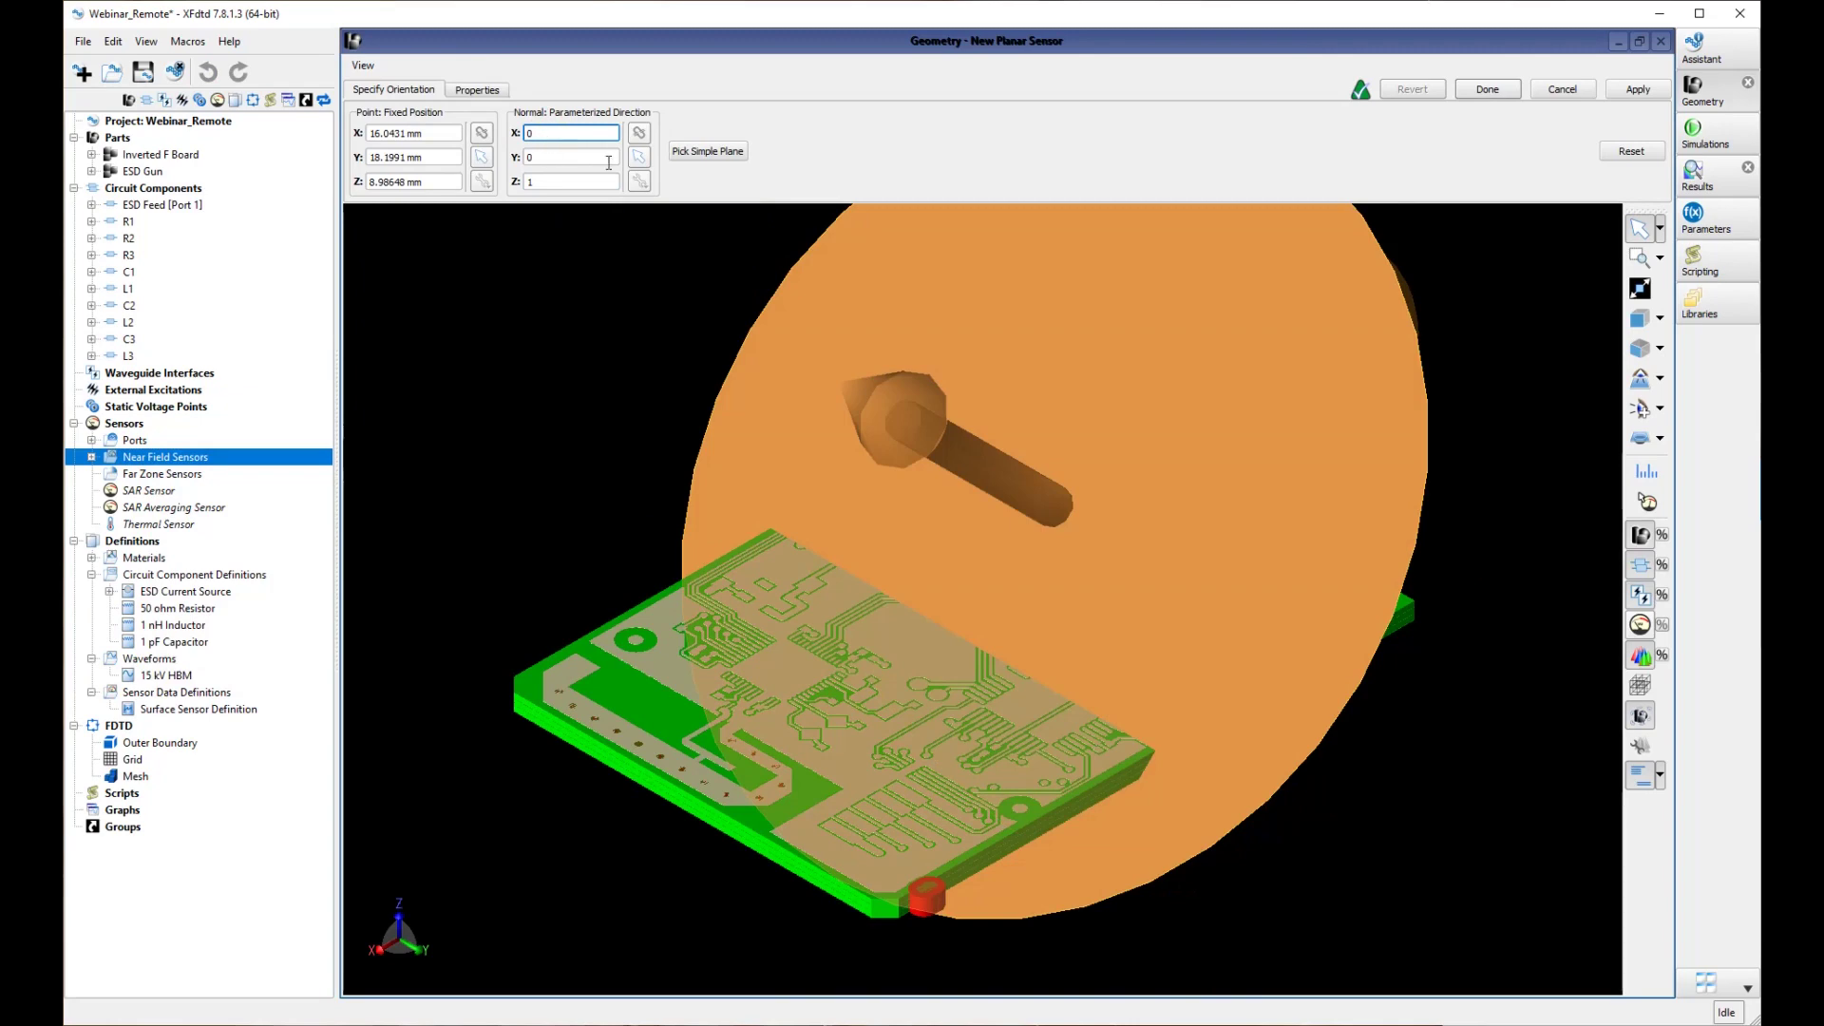
{"action": "key", "text": "Return"}
{"action": "left_click", "coordinate": [482, 159]}
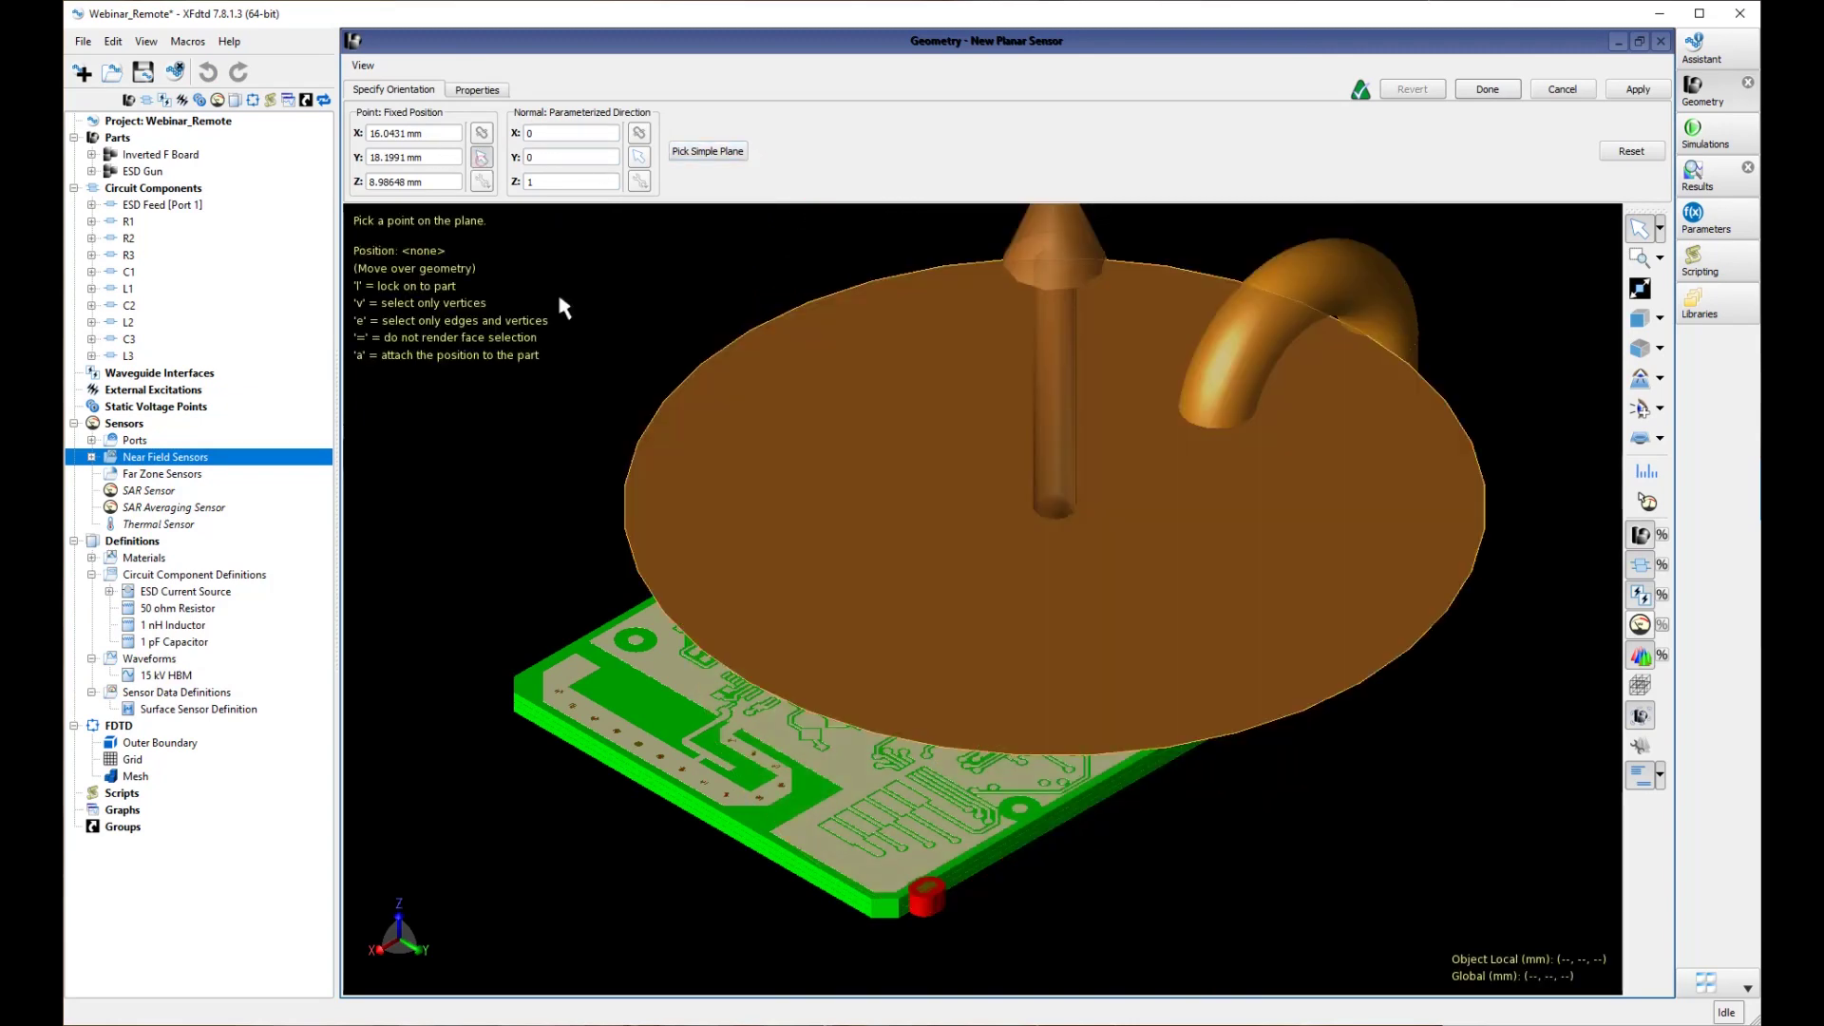
{"action": "left_click", "coordinate": [630, 691]}
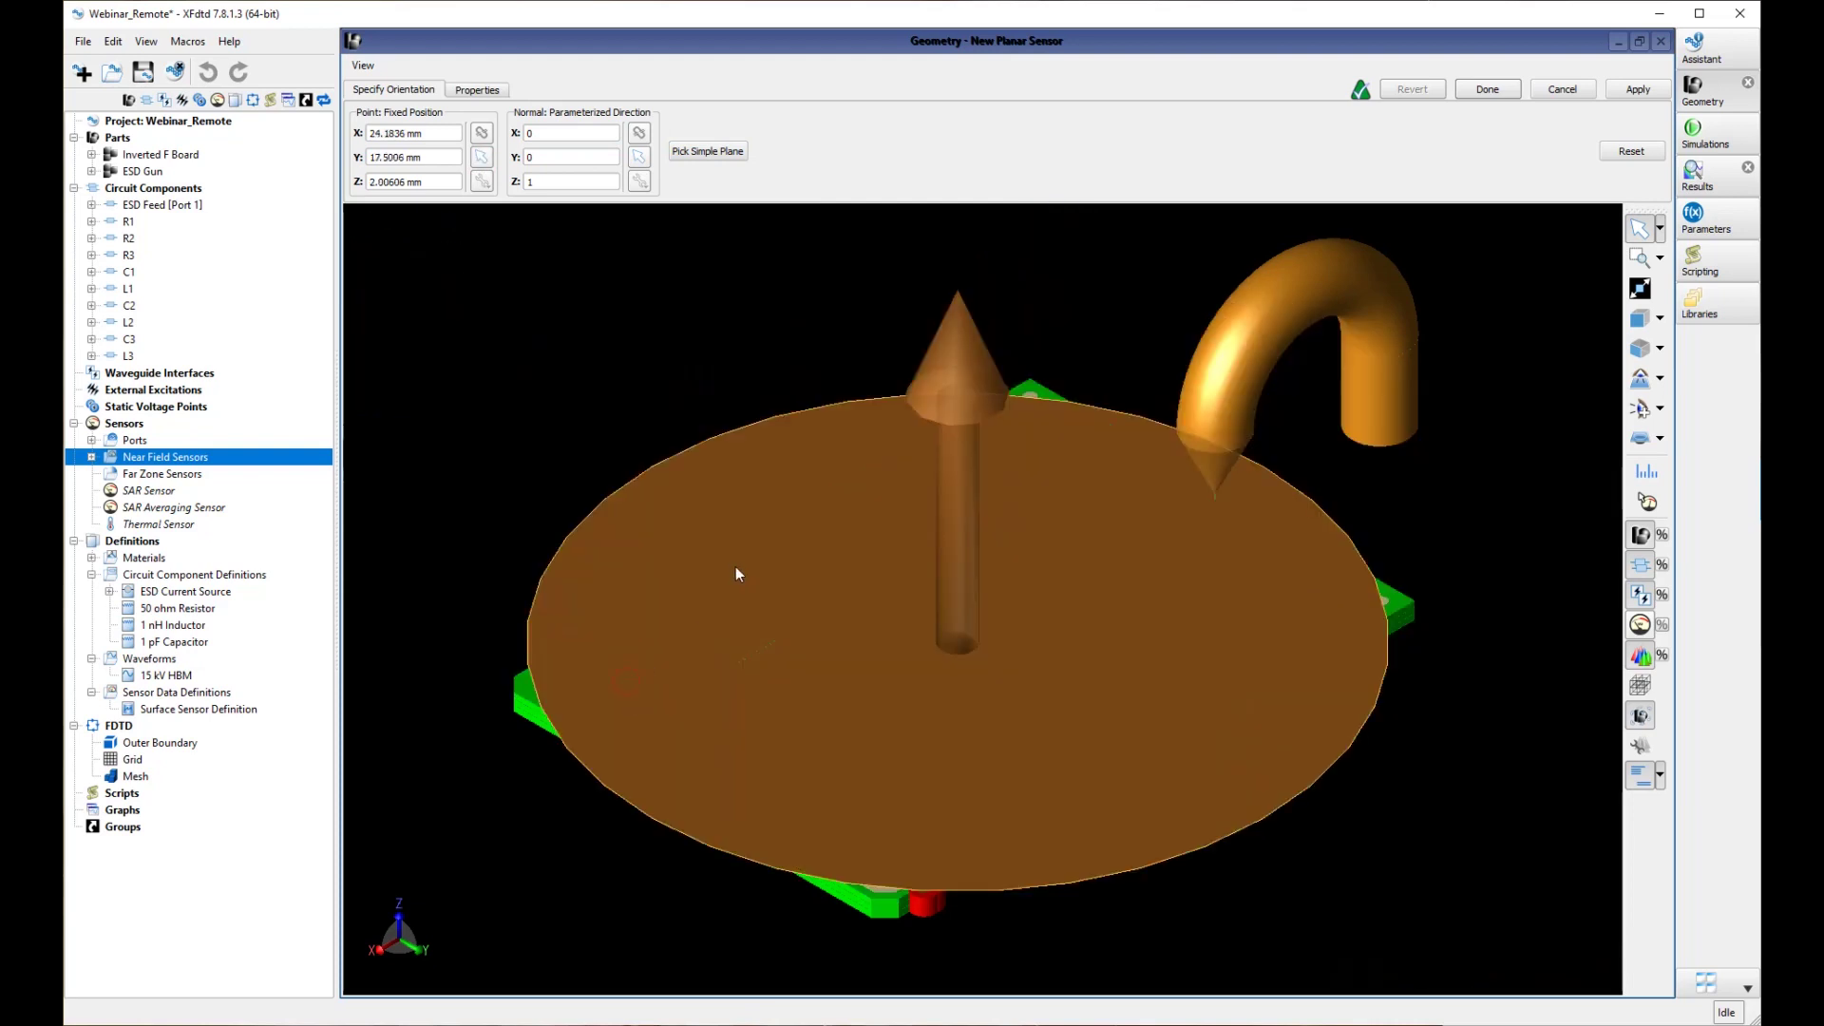
Step: Assign the Surface Sensor Definition to the new planar sensor and finish creating it
{"action": "left_click", "coordinate": [477, 89]}
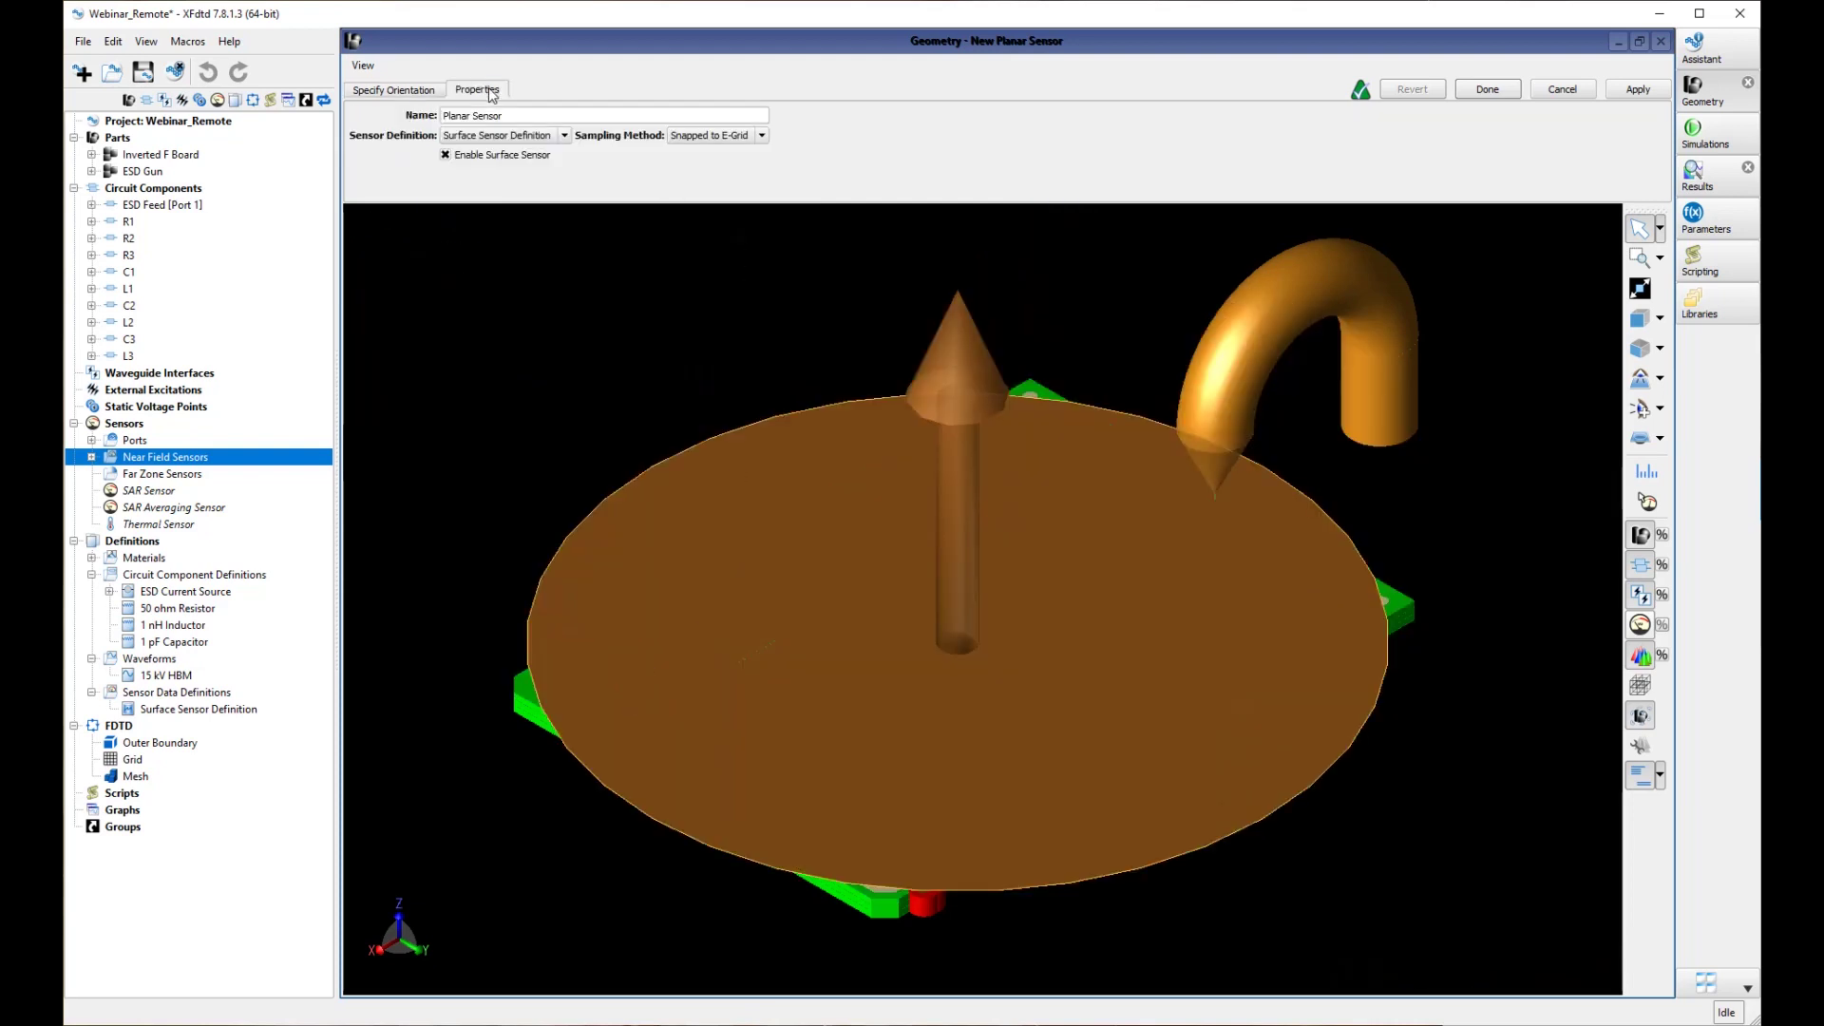
{"action": "left_click", "coordinate": [516, 138]}
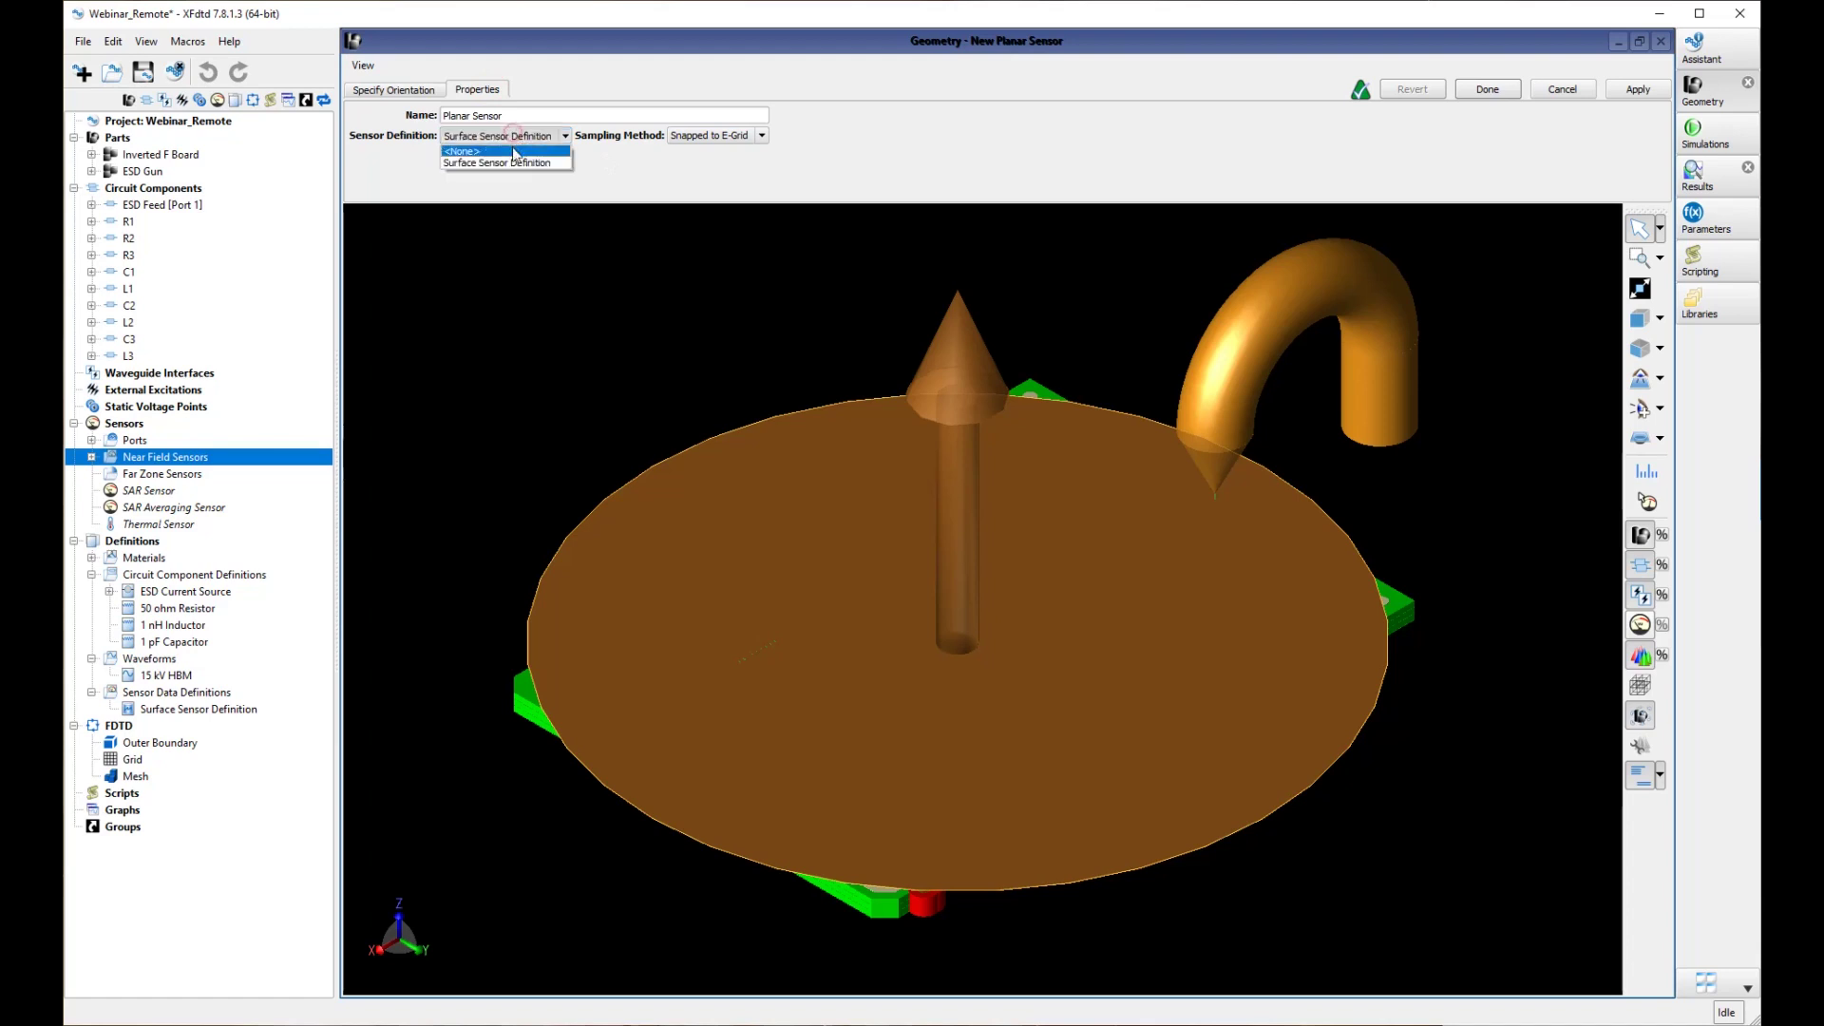
{"action": "left_click", "coordinate": [513, 164]}
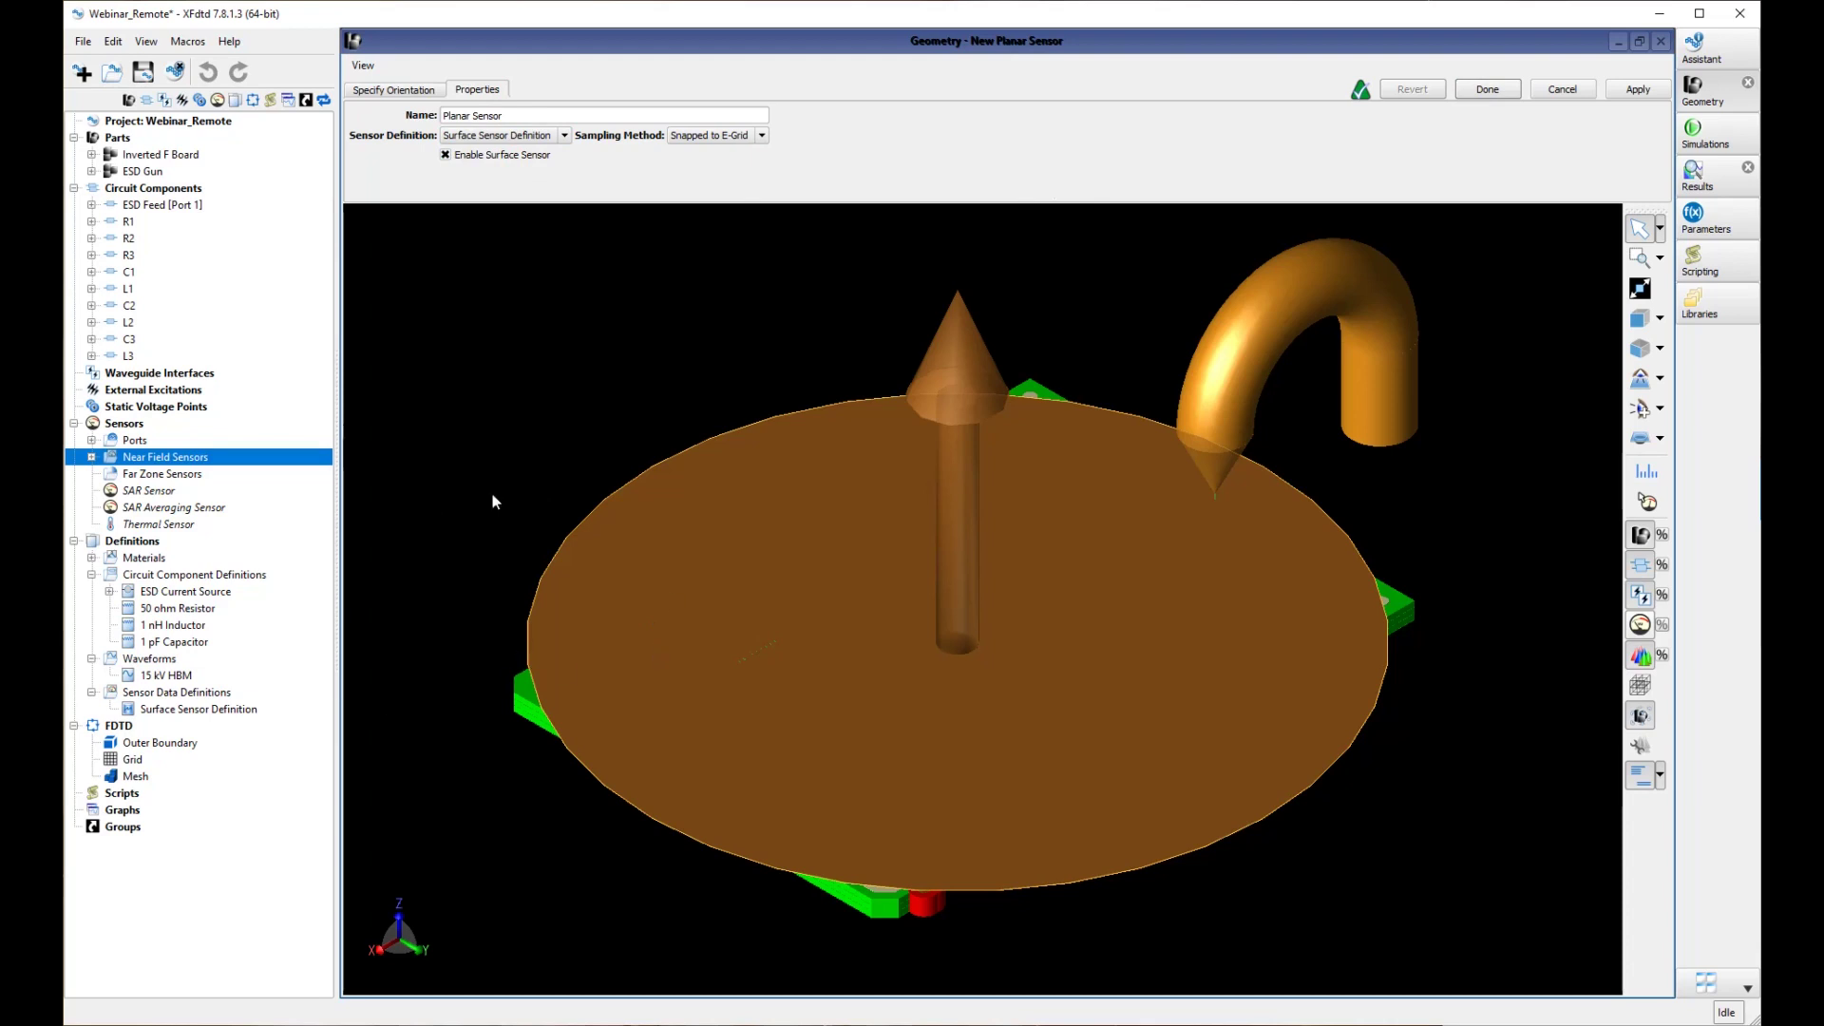
{"action": "left_click", "coordinate": [1487, 89]}
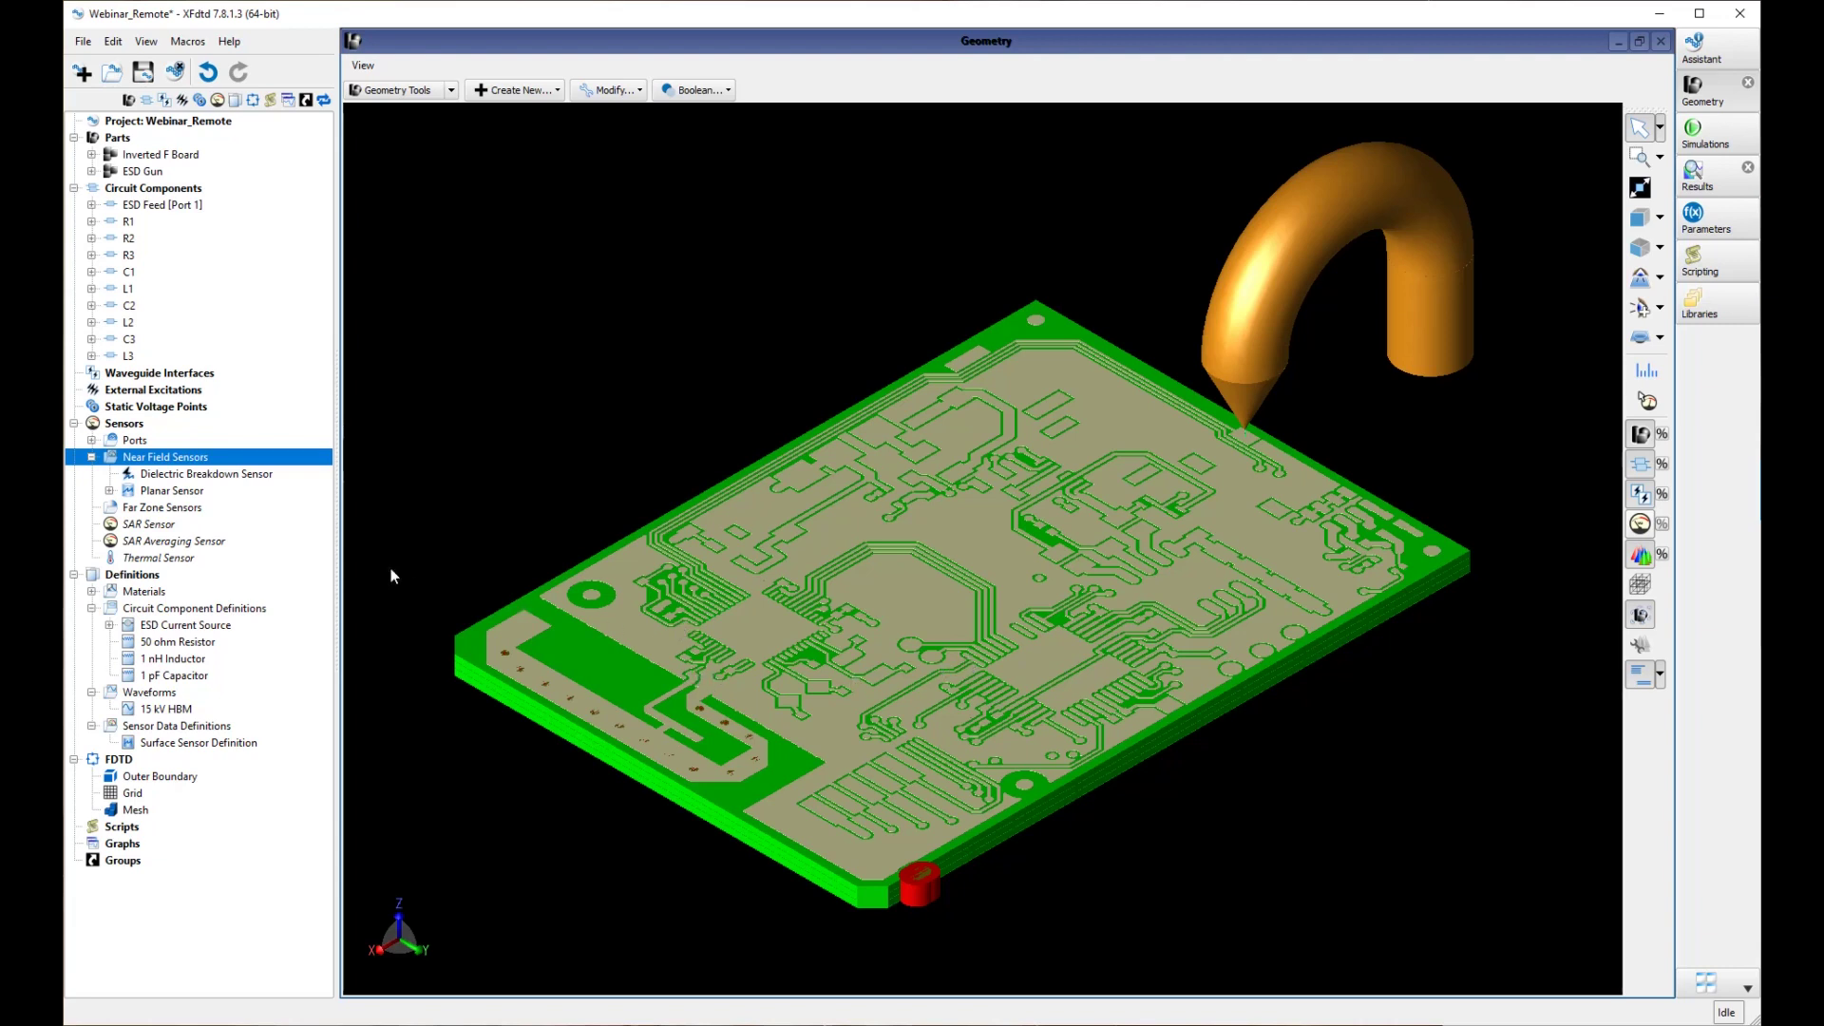
Step: Enable the Dielectric Breakdown Sensor's bounding box and fit it to the project geometry
{"action": "right_click", "coordinate": [145, 461]}
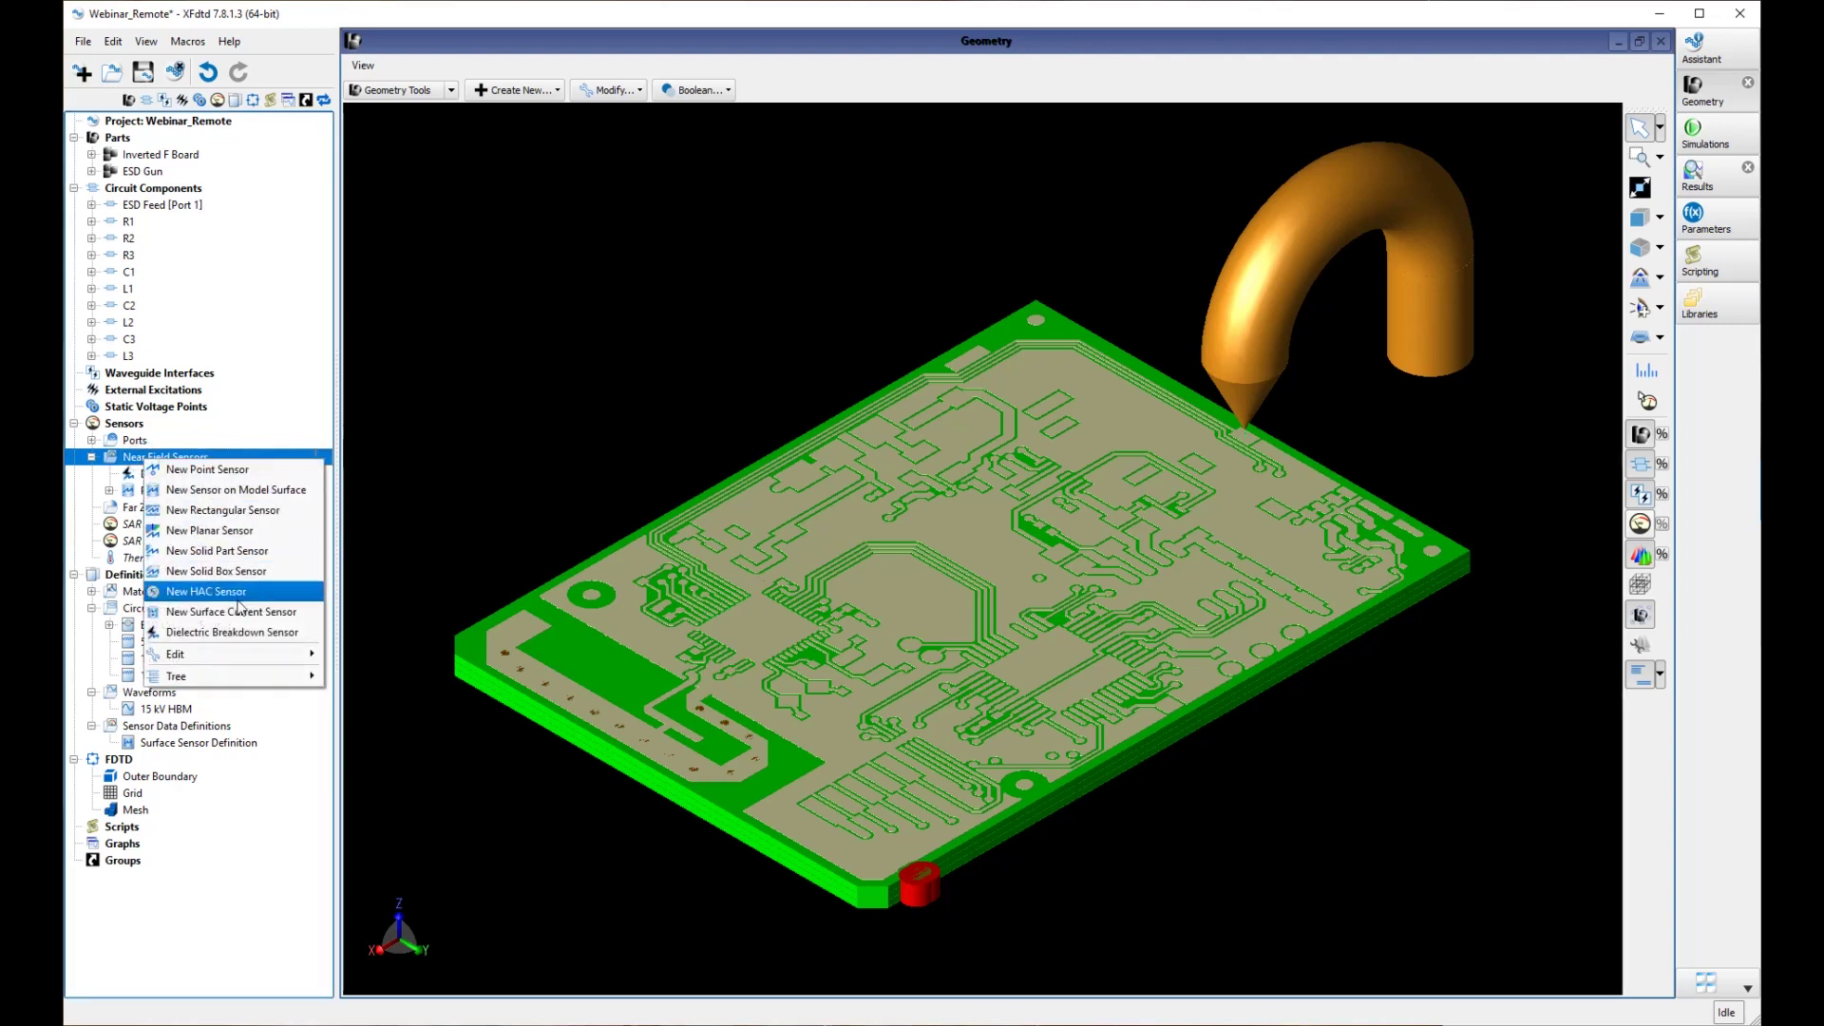
{"action": "left_click", "coordinate": [281, 393]}
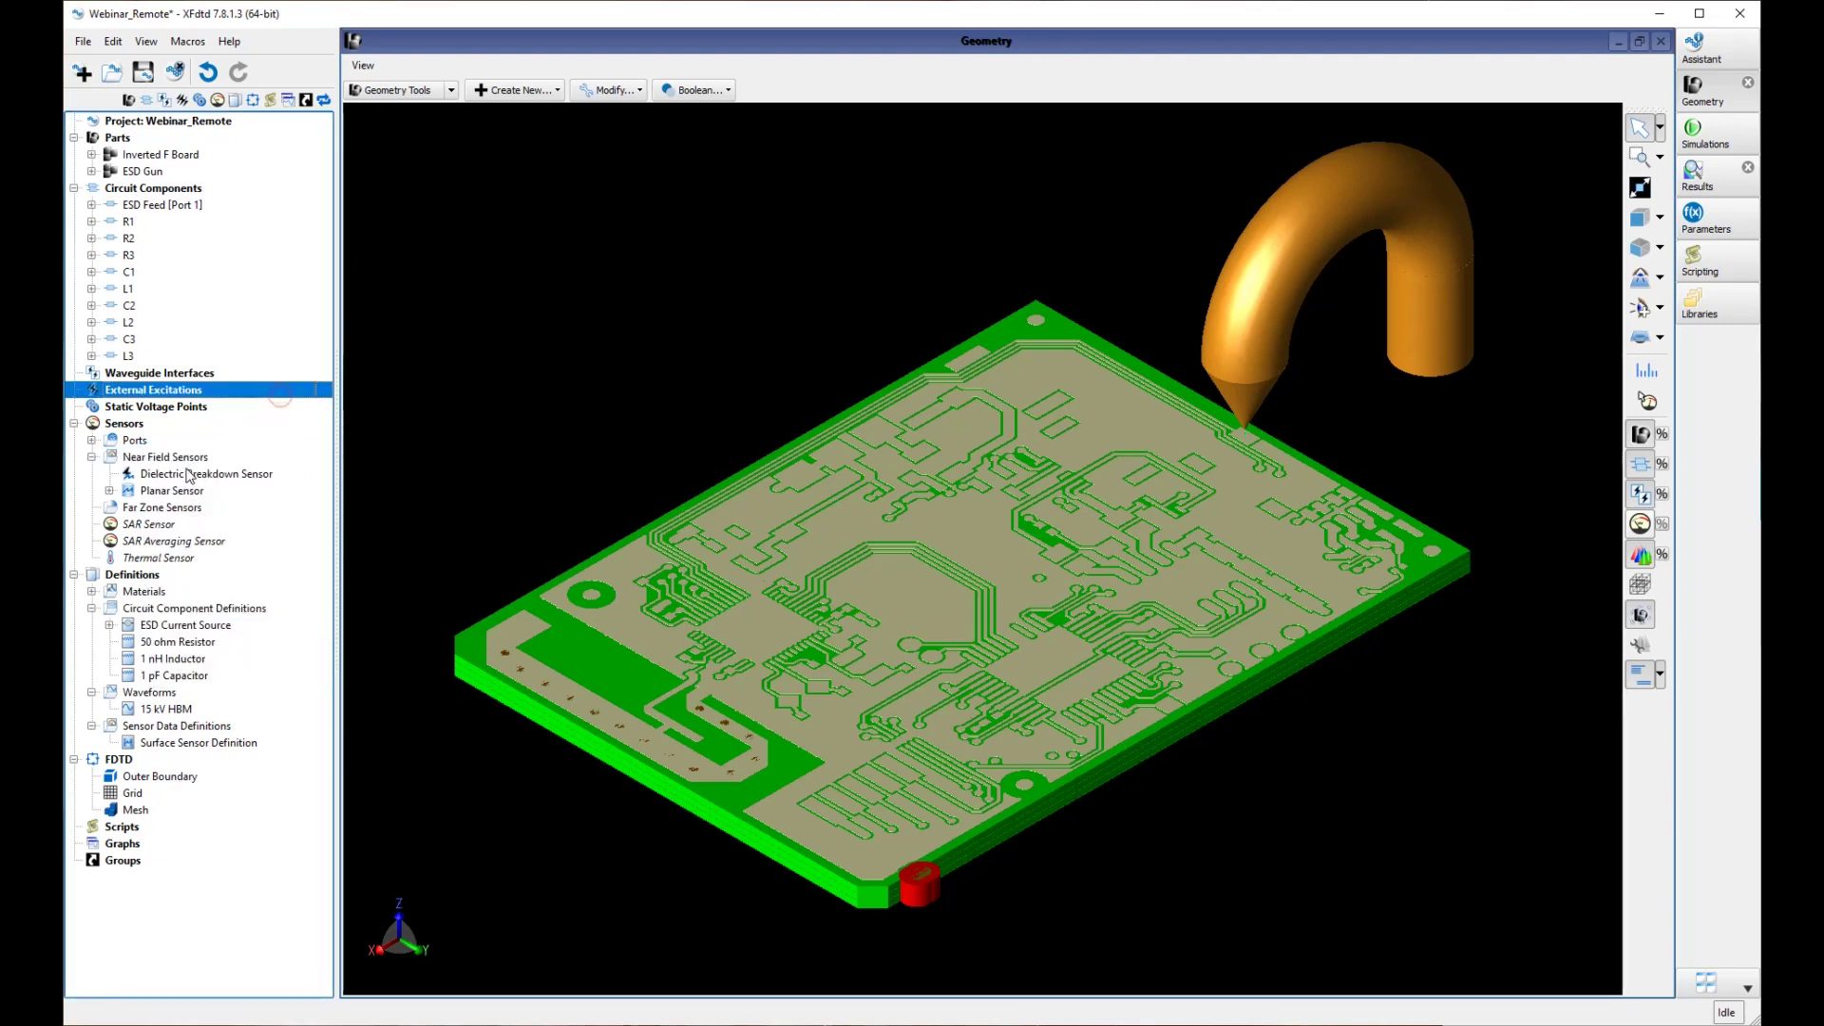
{"action": "double_click", "coordinate": [233, 468]}
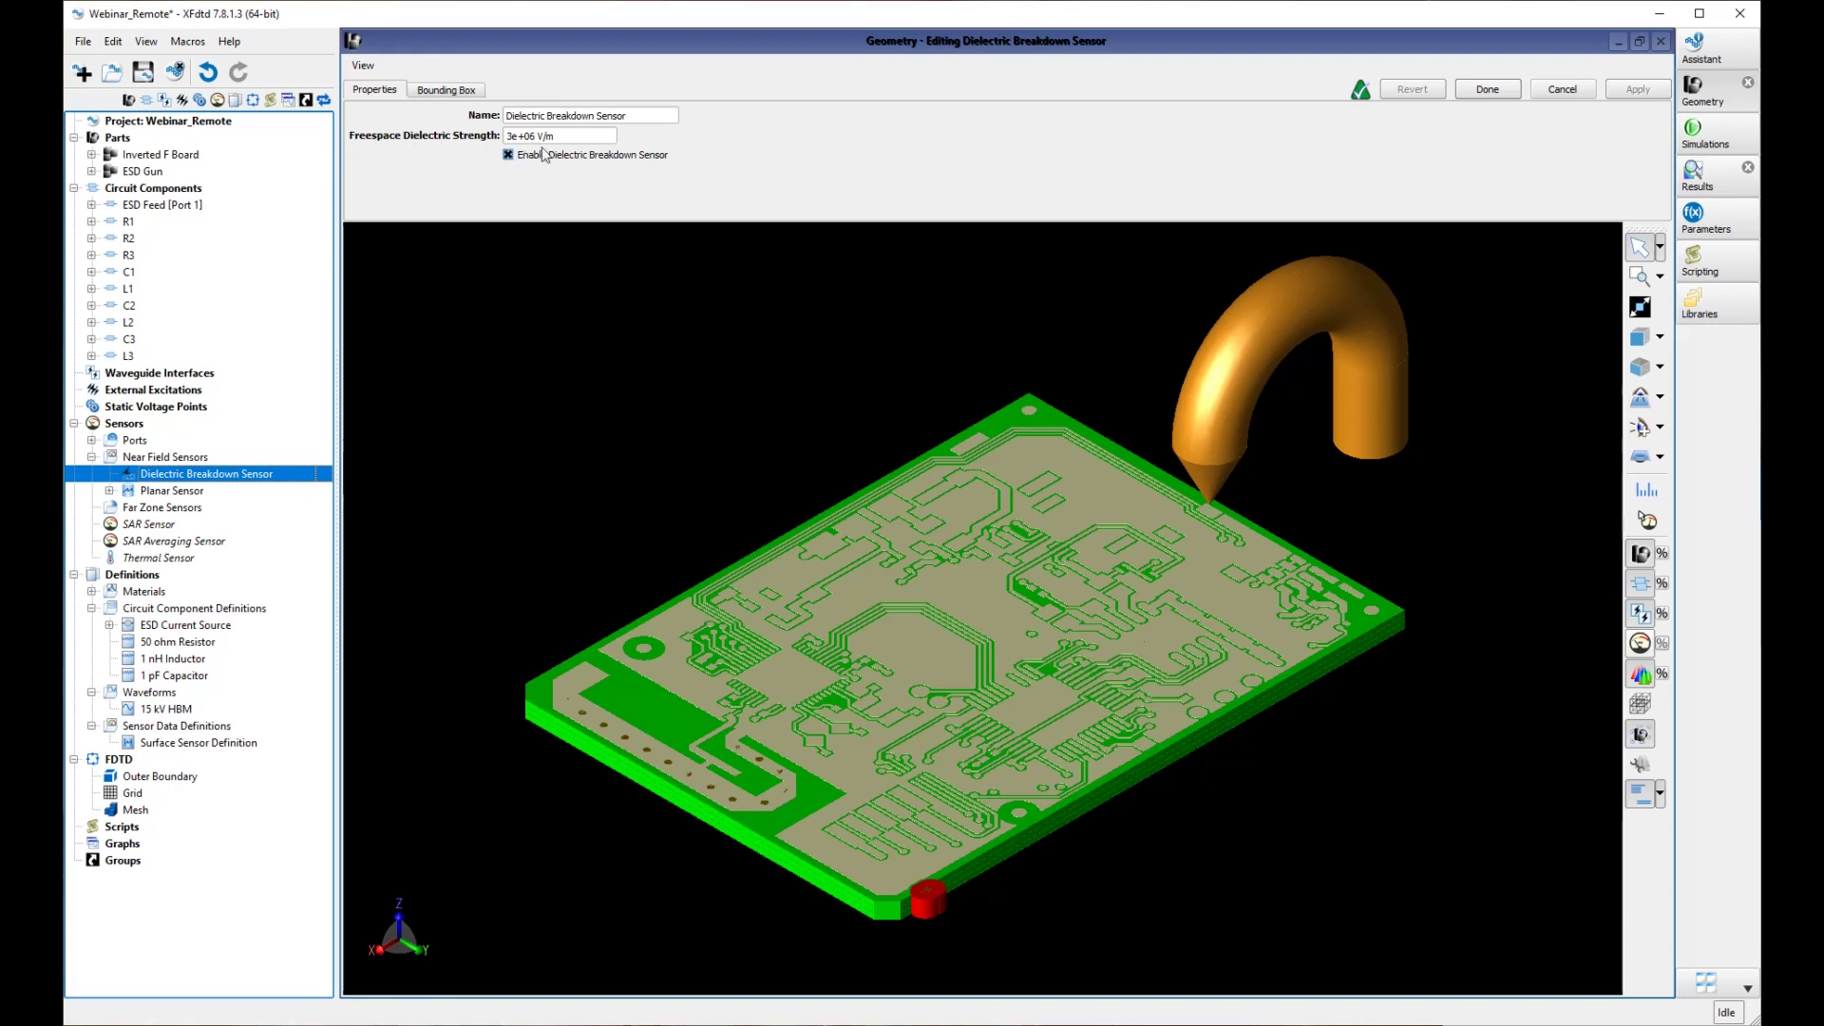
{"action": "left_click", "coordinate": [448, 92]}
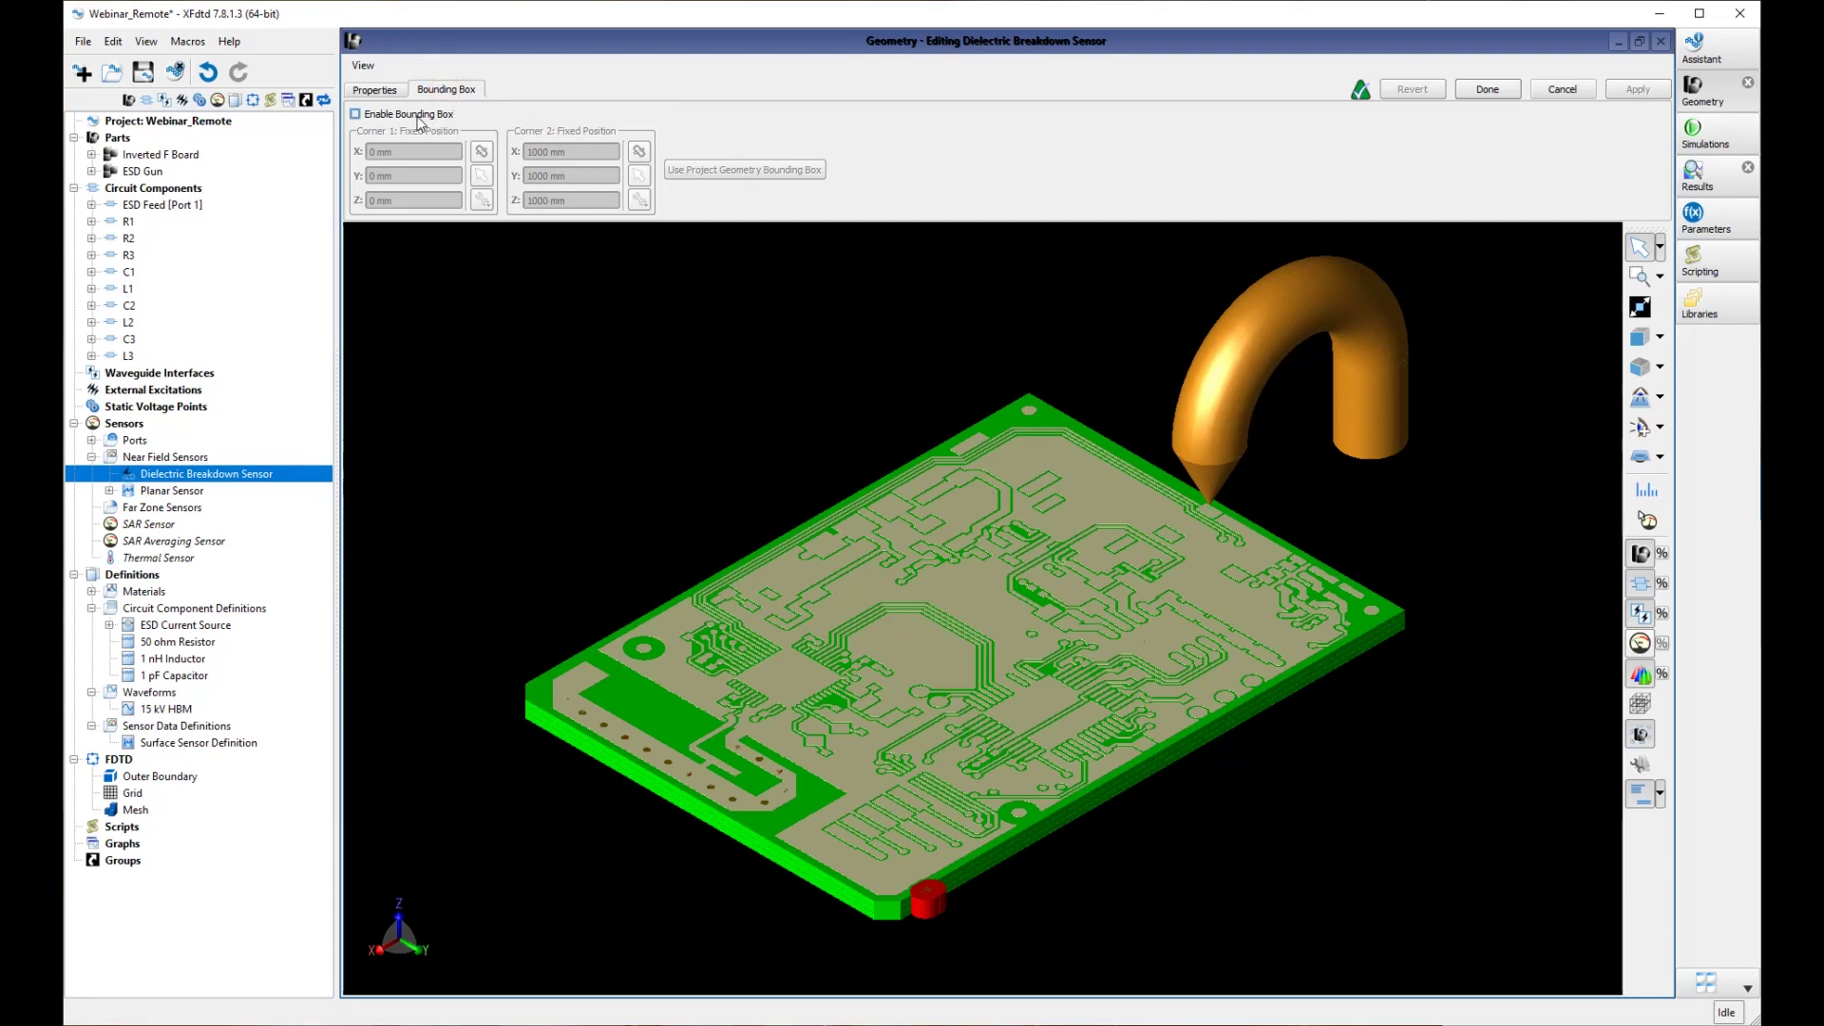
{"action": "mouse_move", "coordinate": [416, 122]}
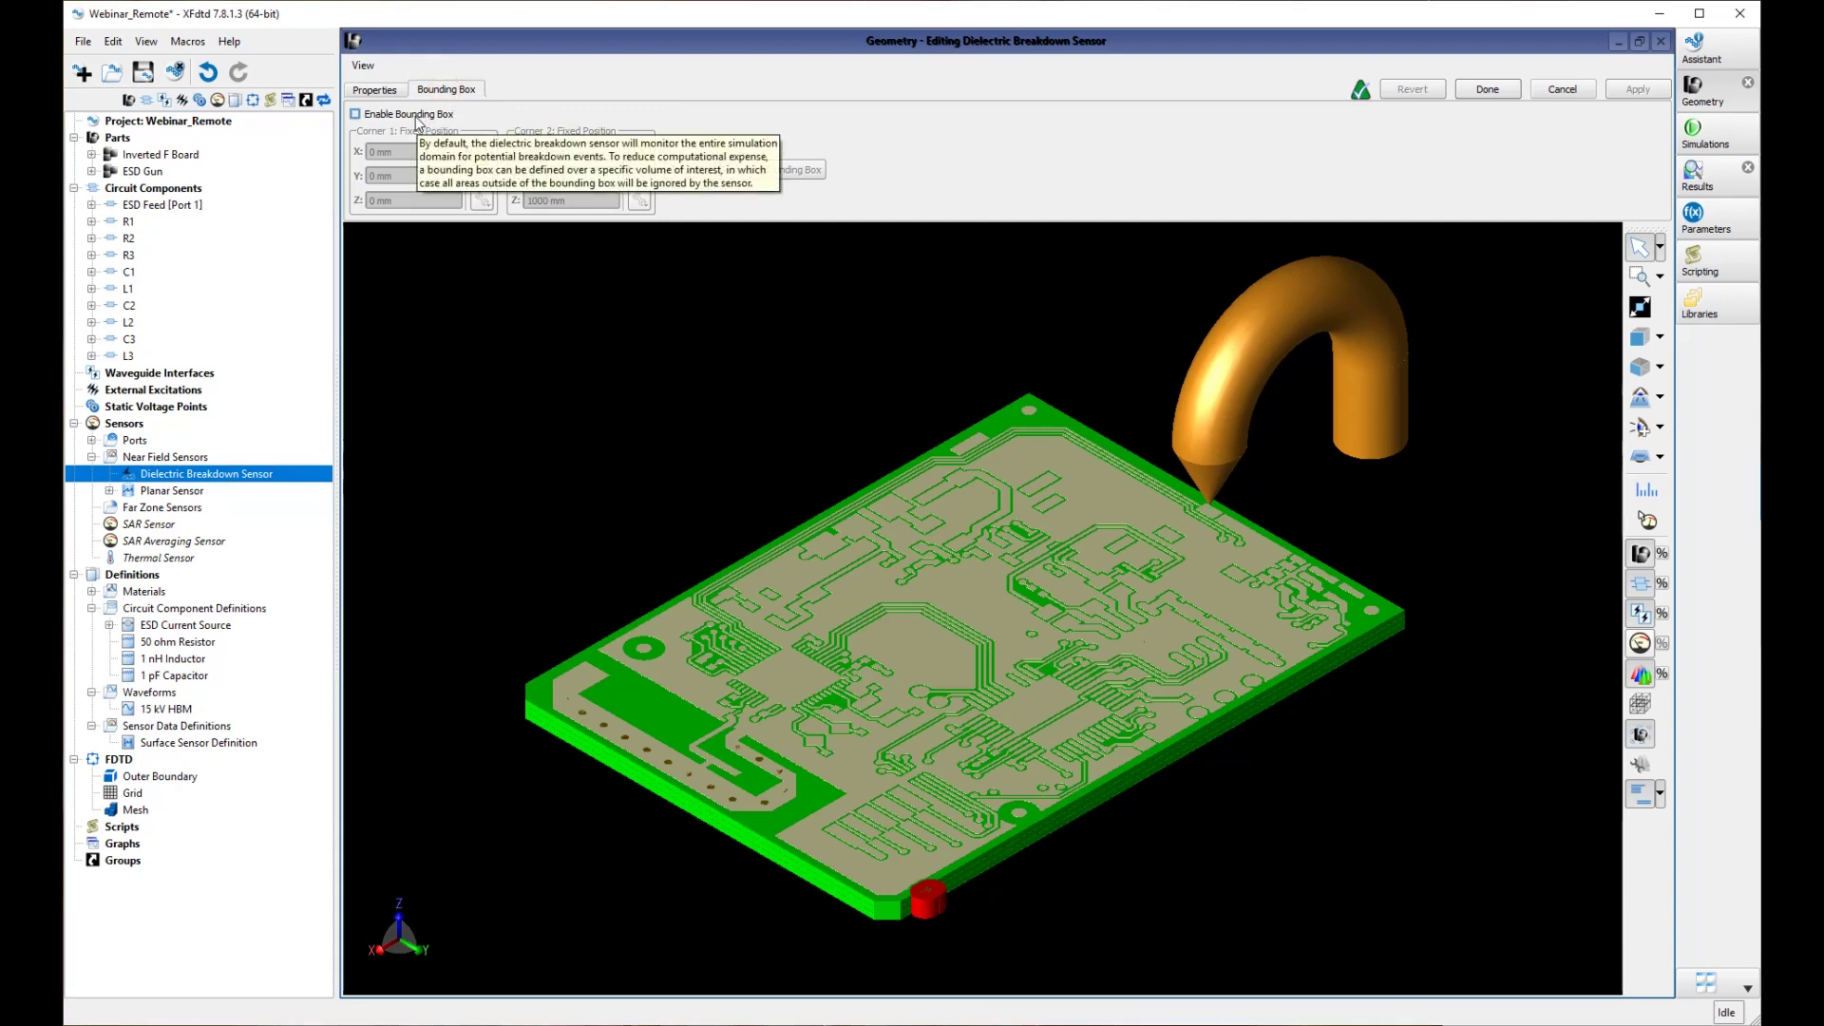
{"action": "left_click", "coordinate": [415, 115]}
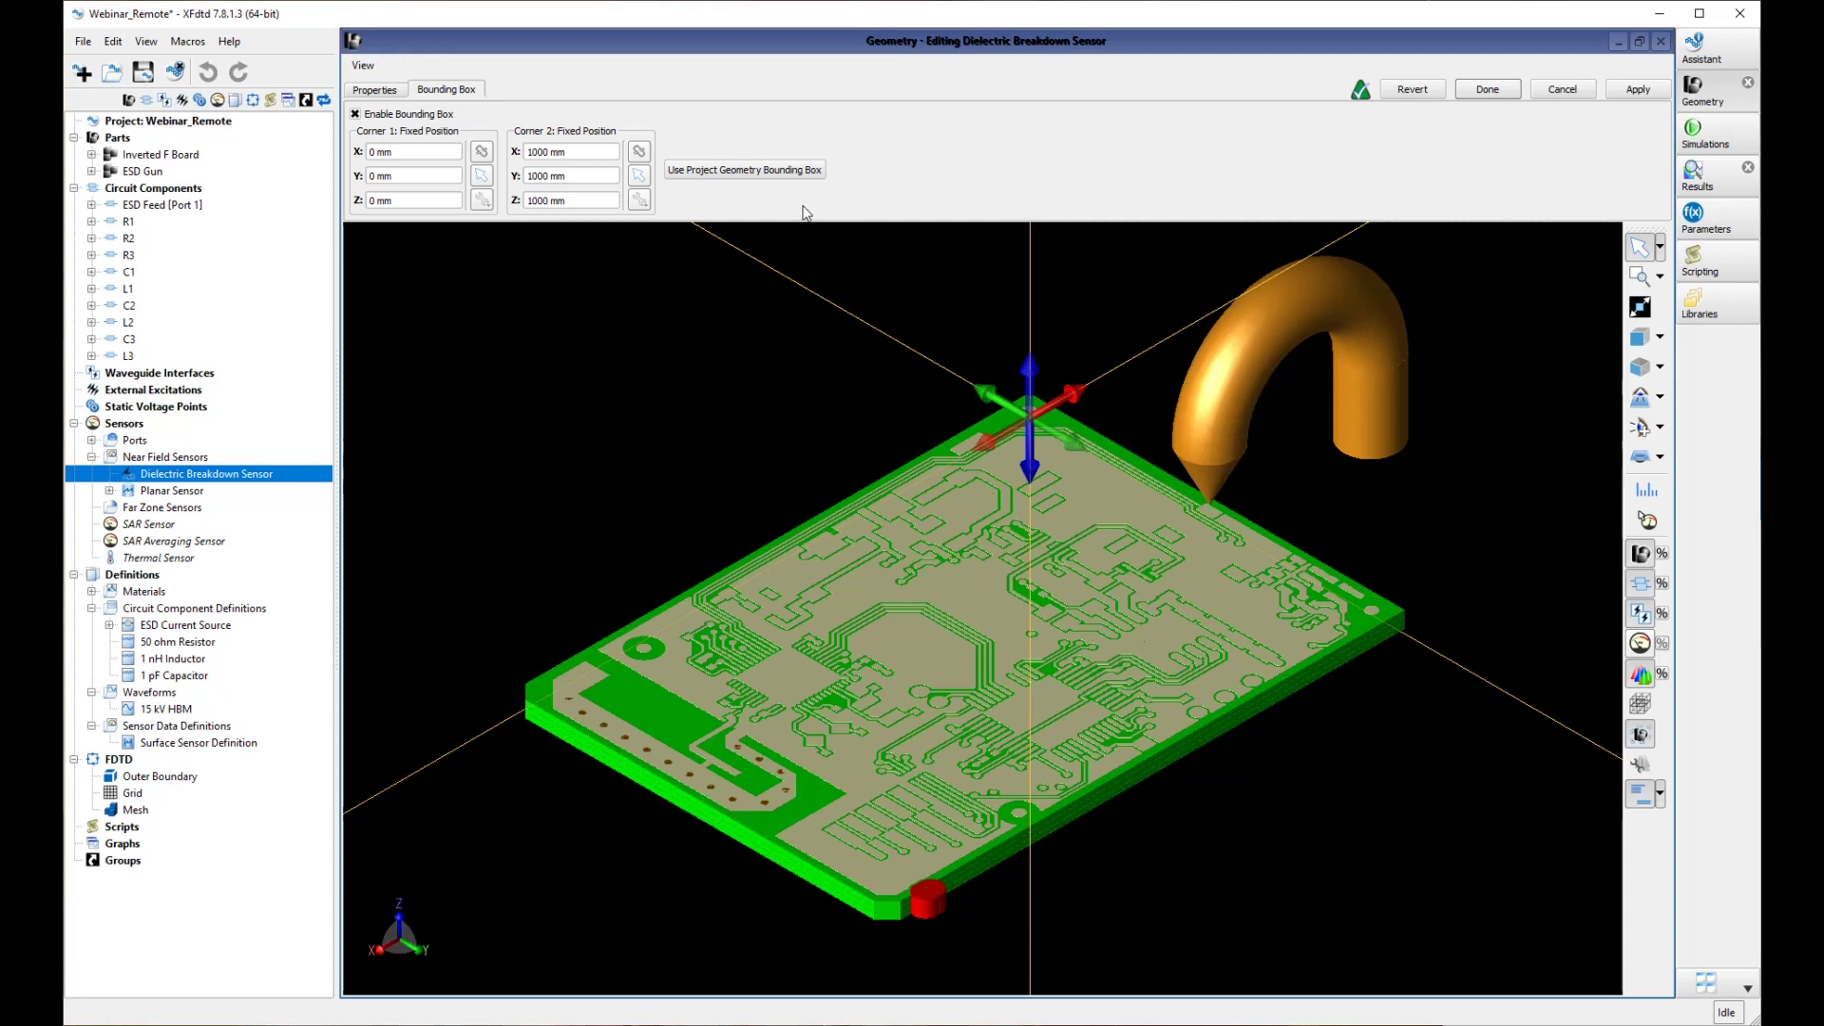
{"action": "left_click", "coordinate": [760, 175]}
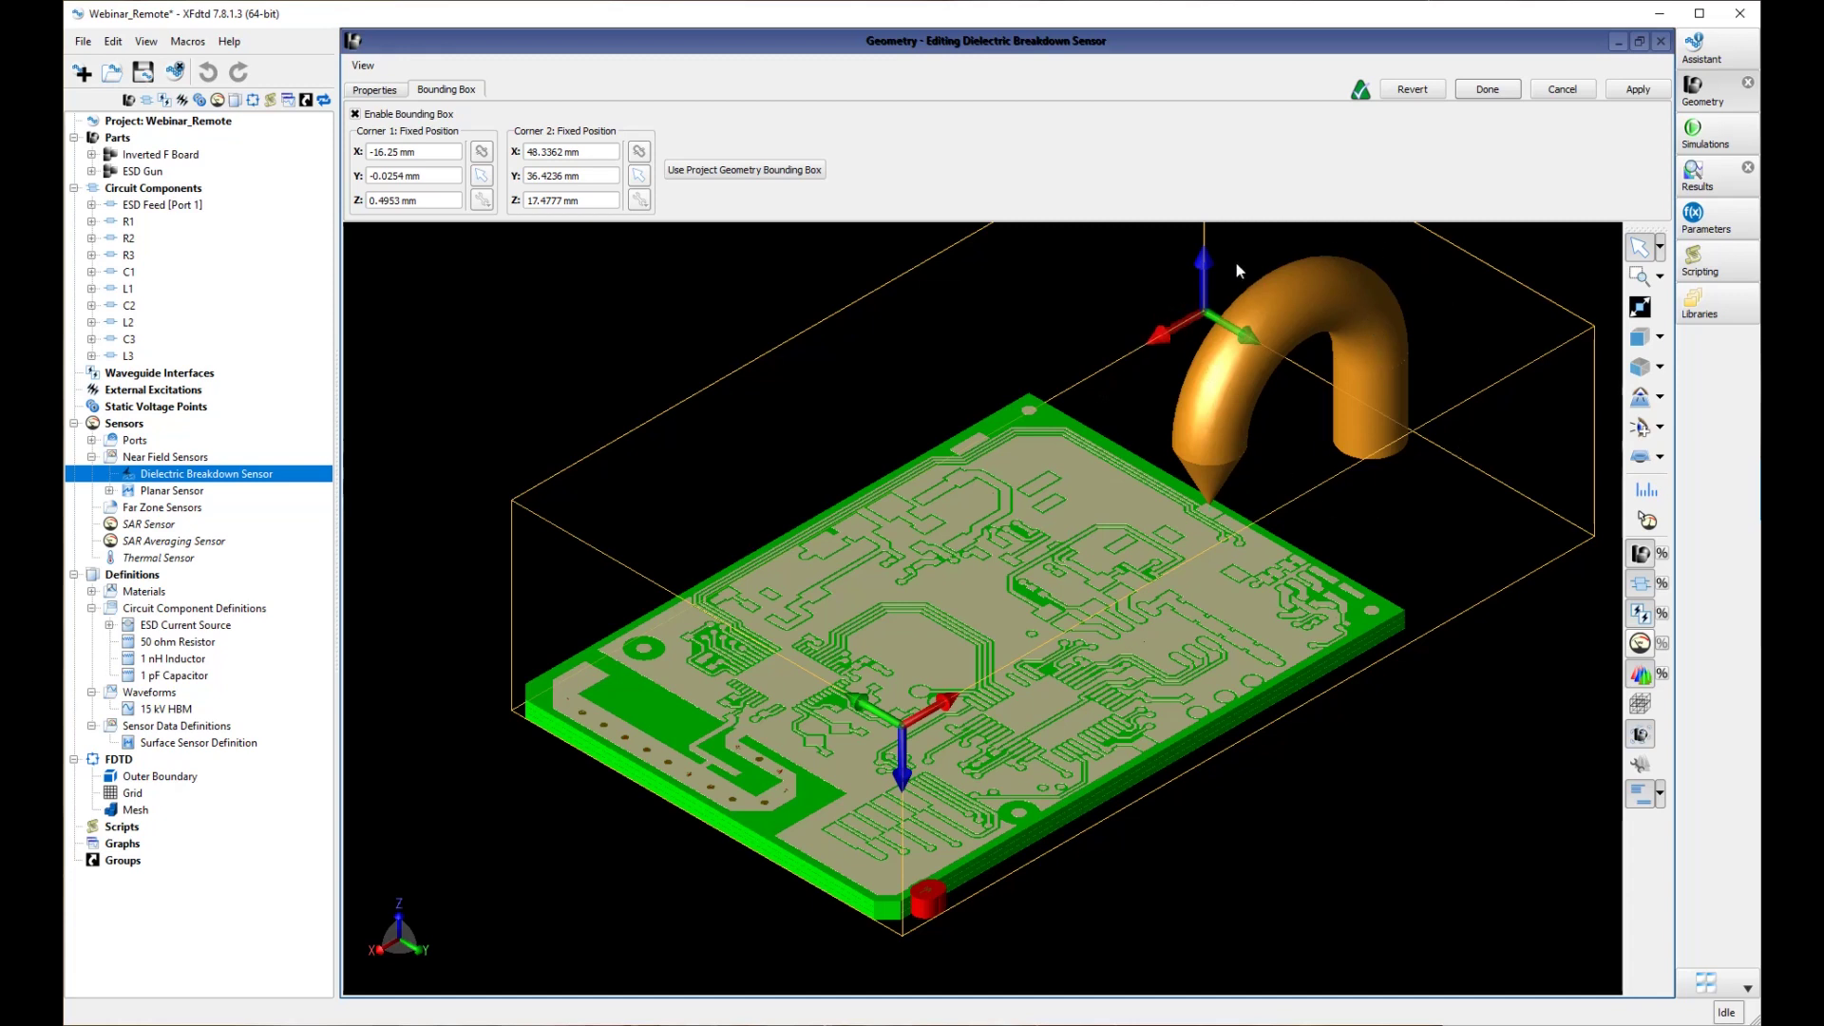
Step: Shrink the breakdown sensor's bounding box around the board, with corner 1 X at about -0.17 mm and corner 2 Z at about 2.76 mm
{"action": "left_click_drag", "start_coordinate": [1178, 323], "coordinate": [1006, 419]}
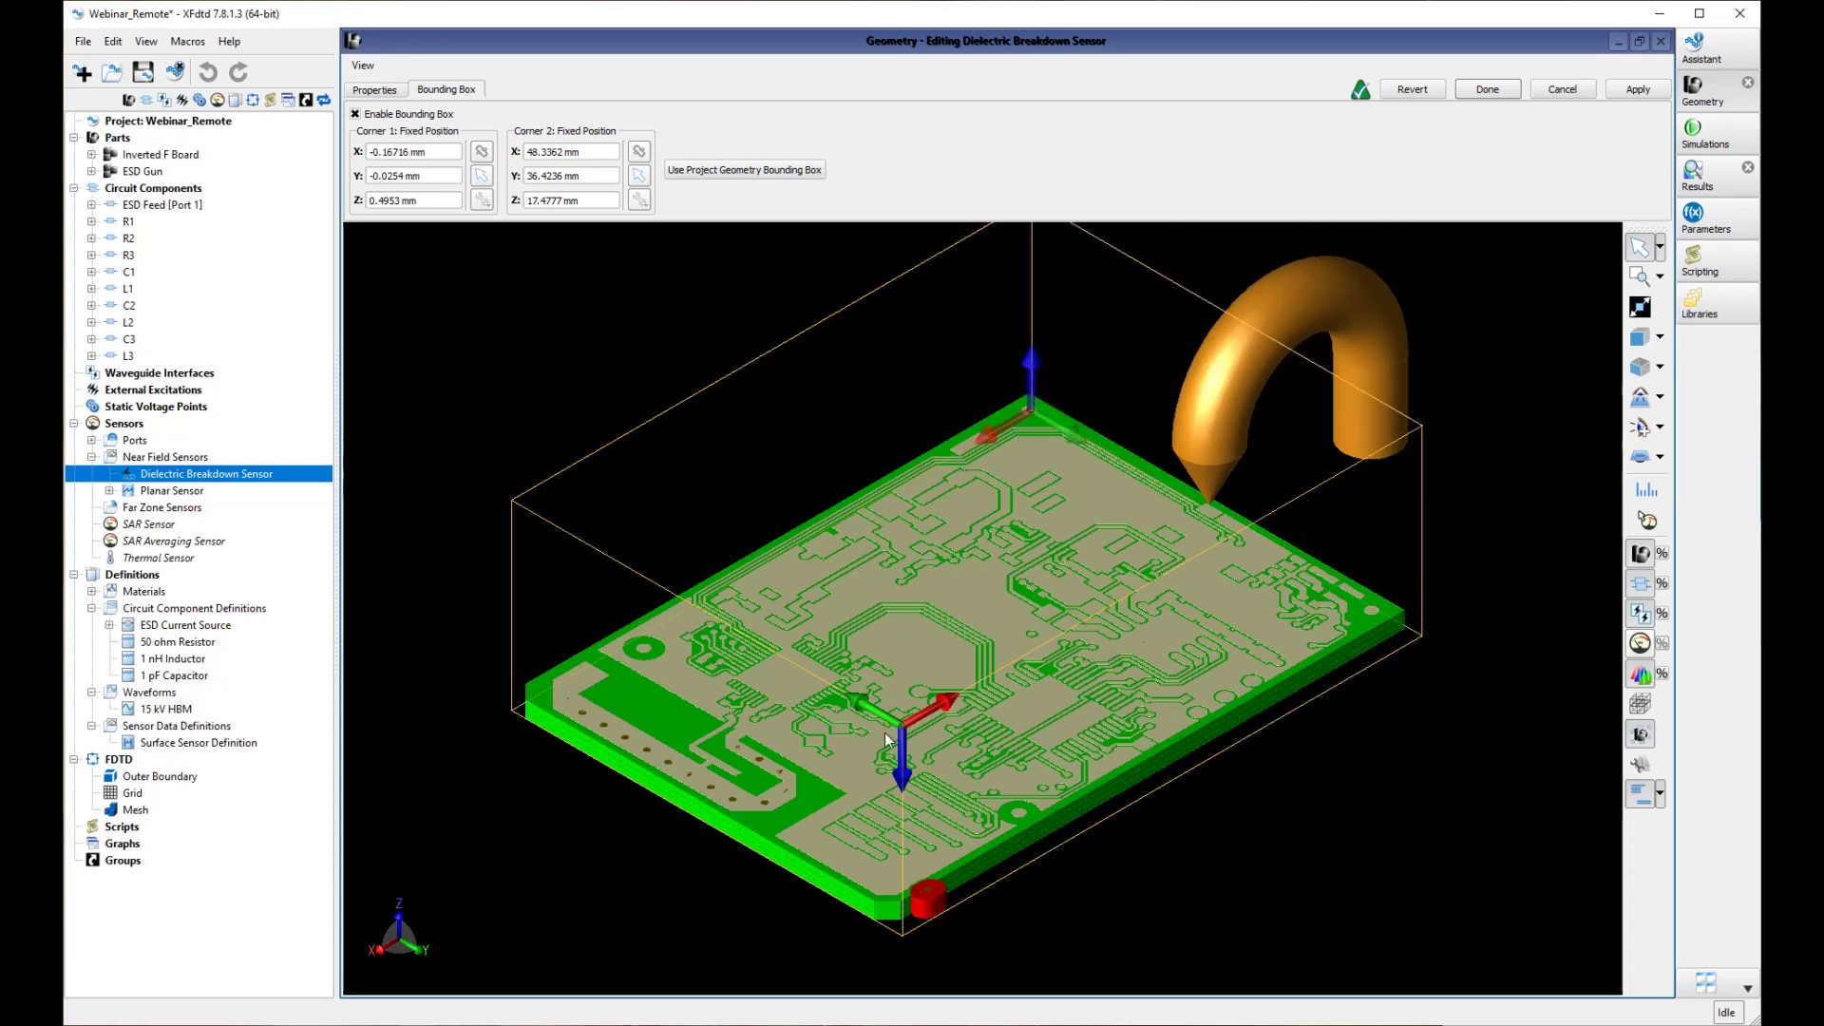
{"action": "left_click_drag", "start_coordinate": [899, 760], "coordinate": [897, 927]}
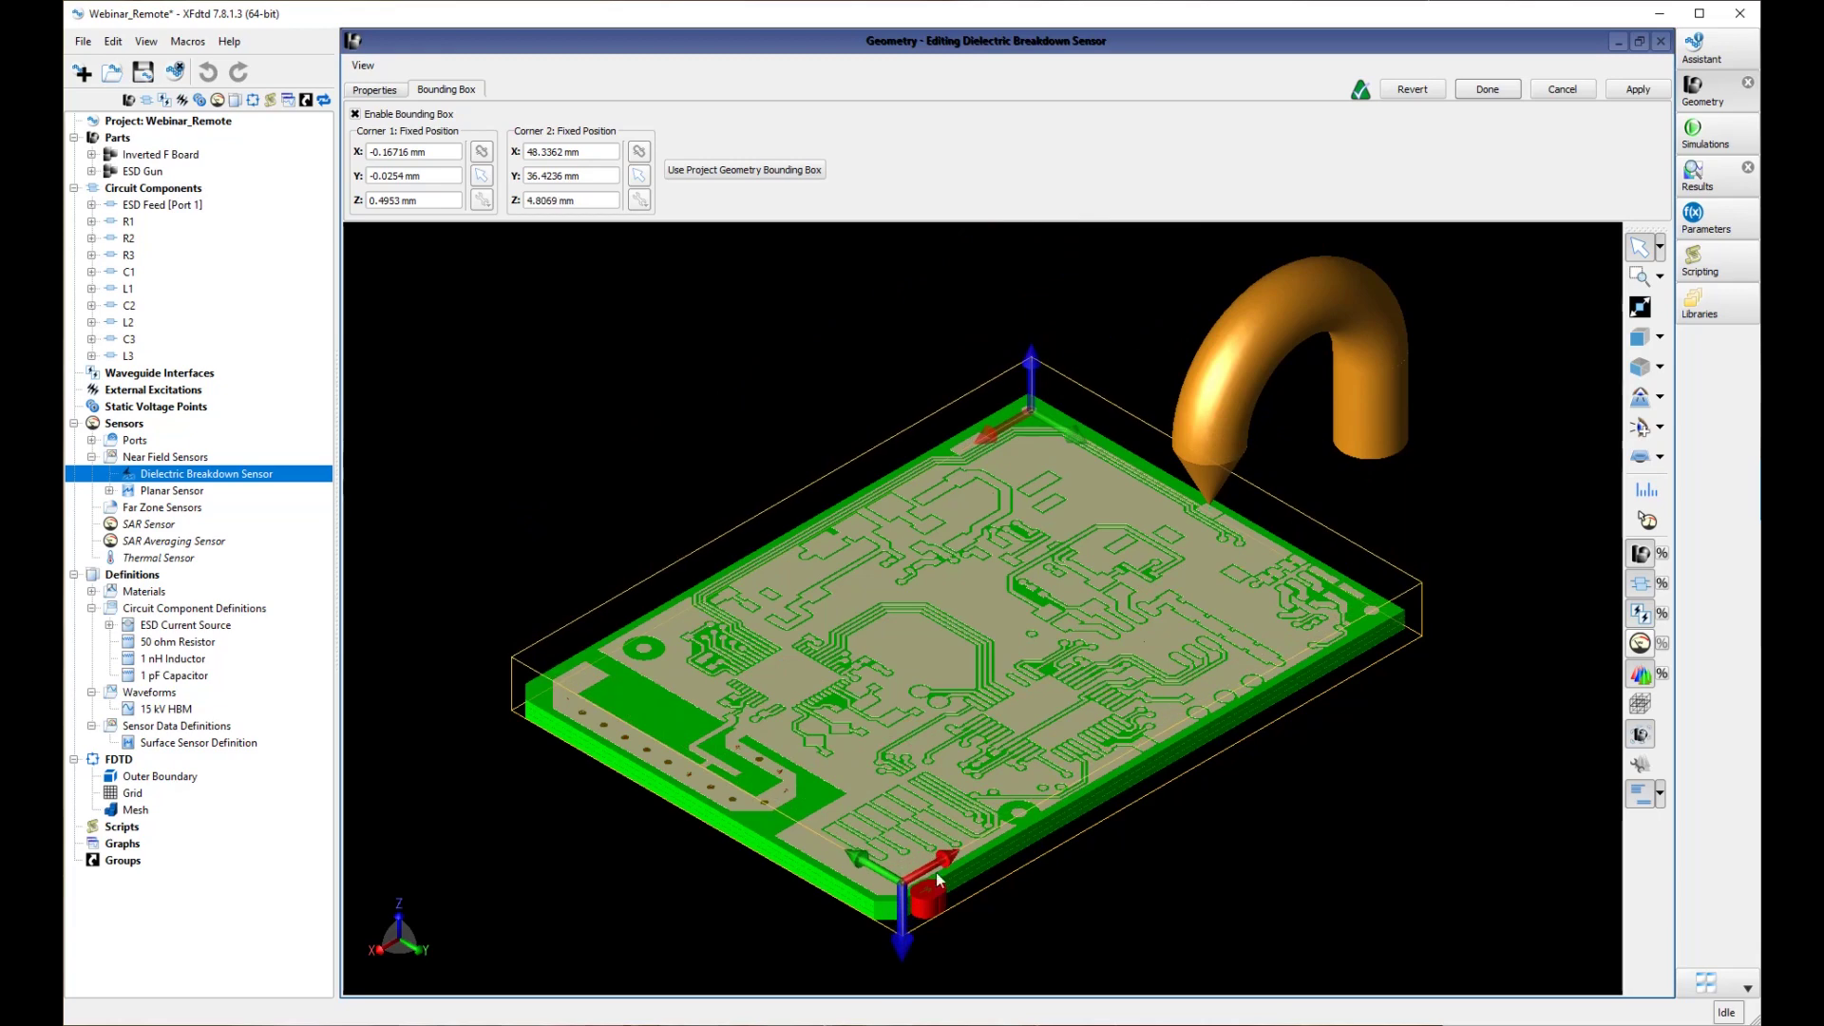
{"action": "left_click", "coordinate": [1641, 340]}
{"action": "left_click_drag", "start_coordinate": [539, 601], "coordinate": [538, 634]}
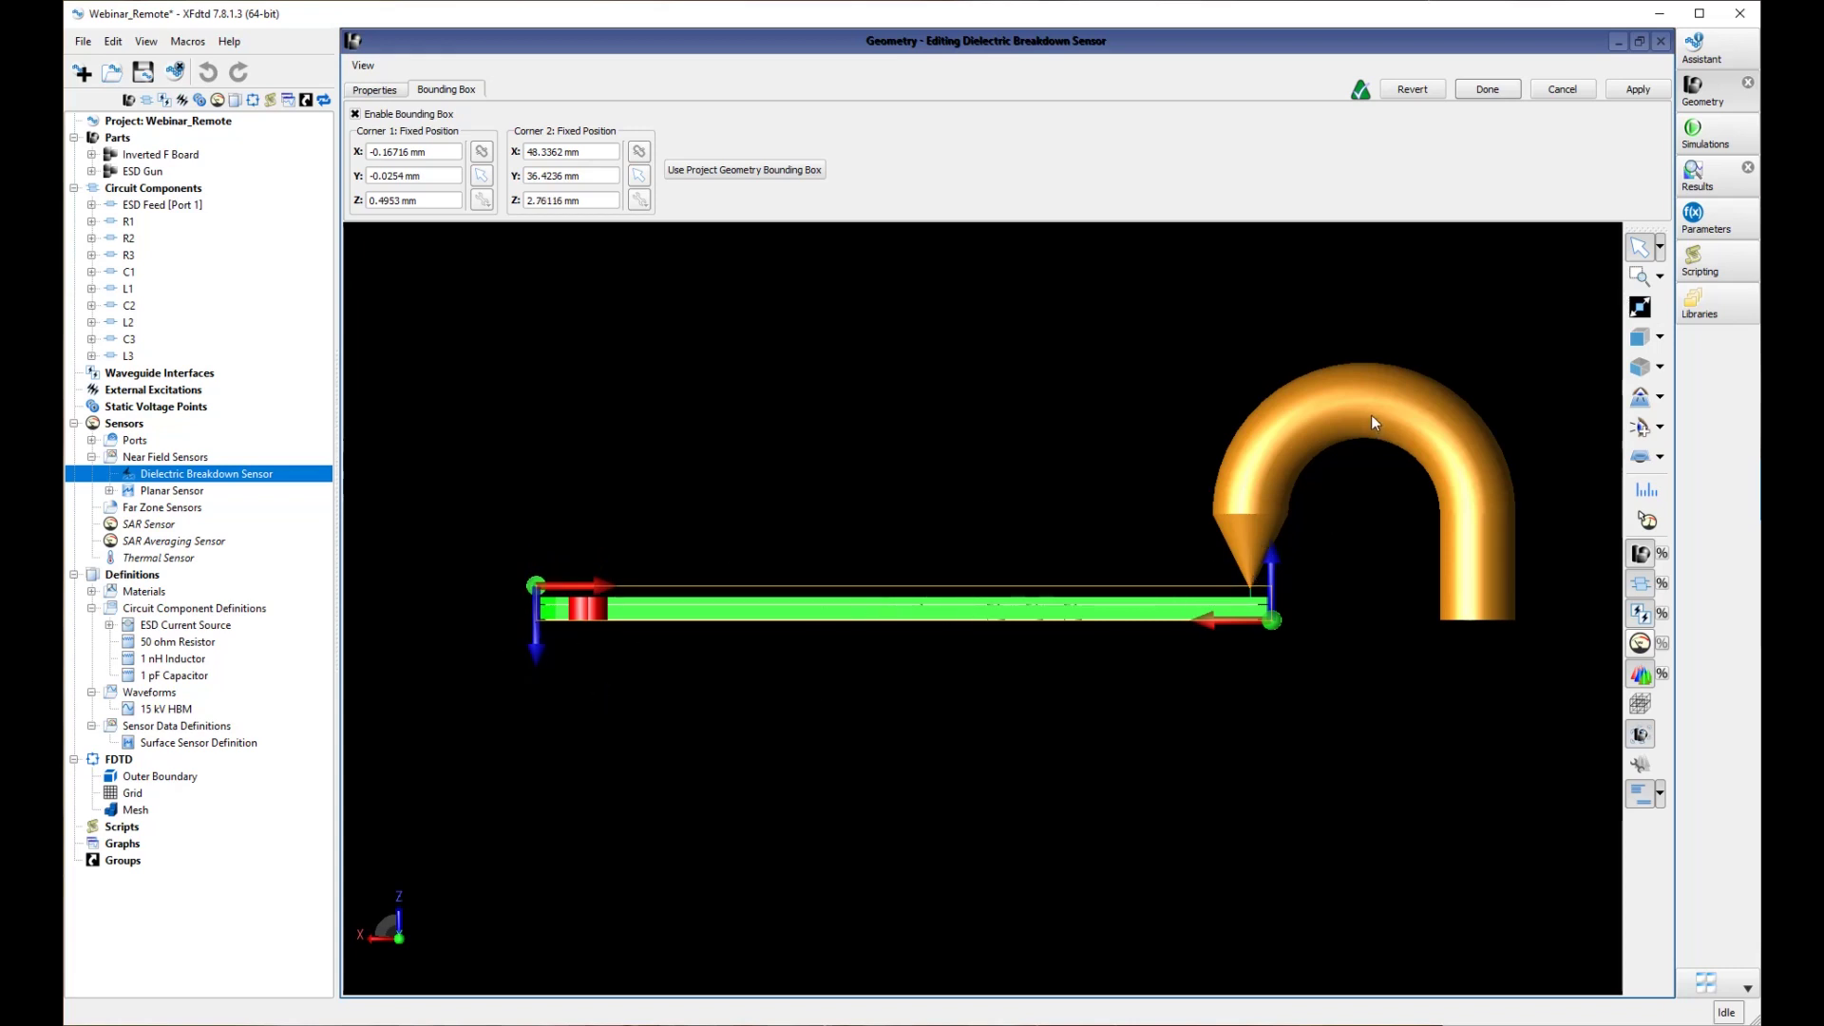
{"action": "left_click", "coordinate": [1488, 89]}
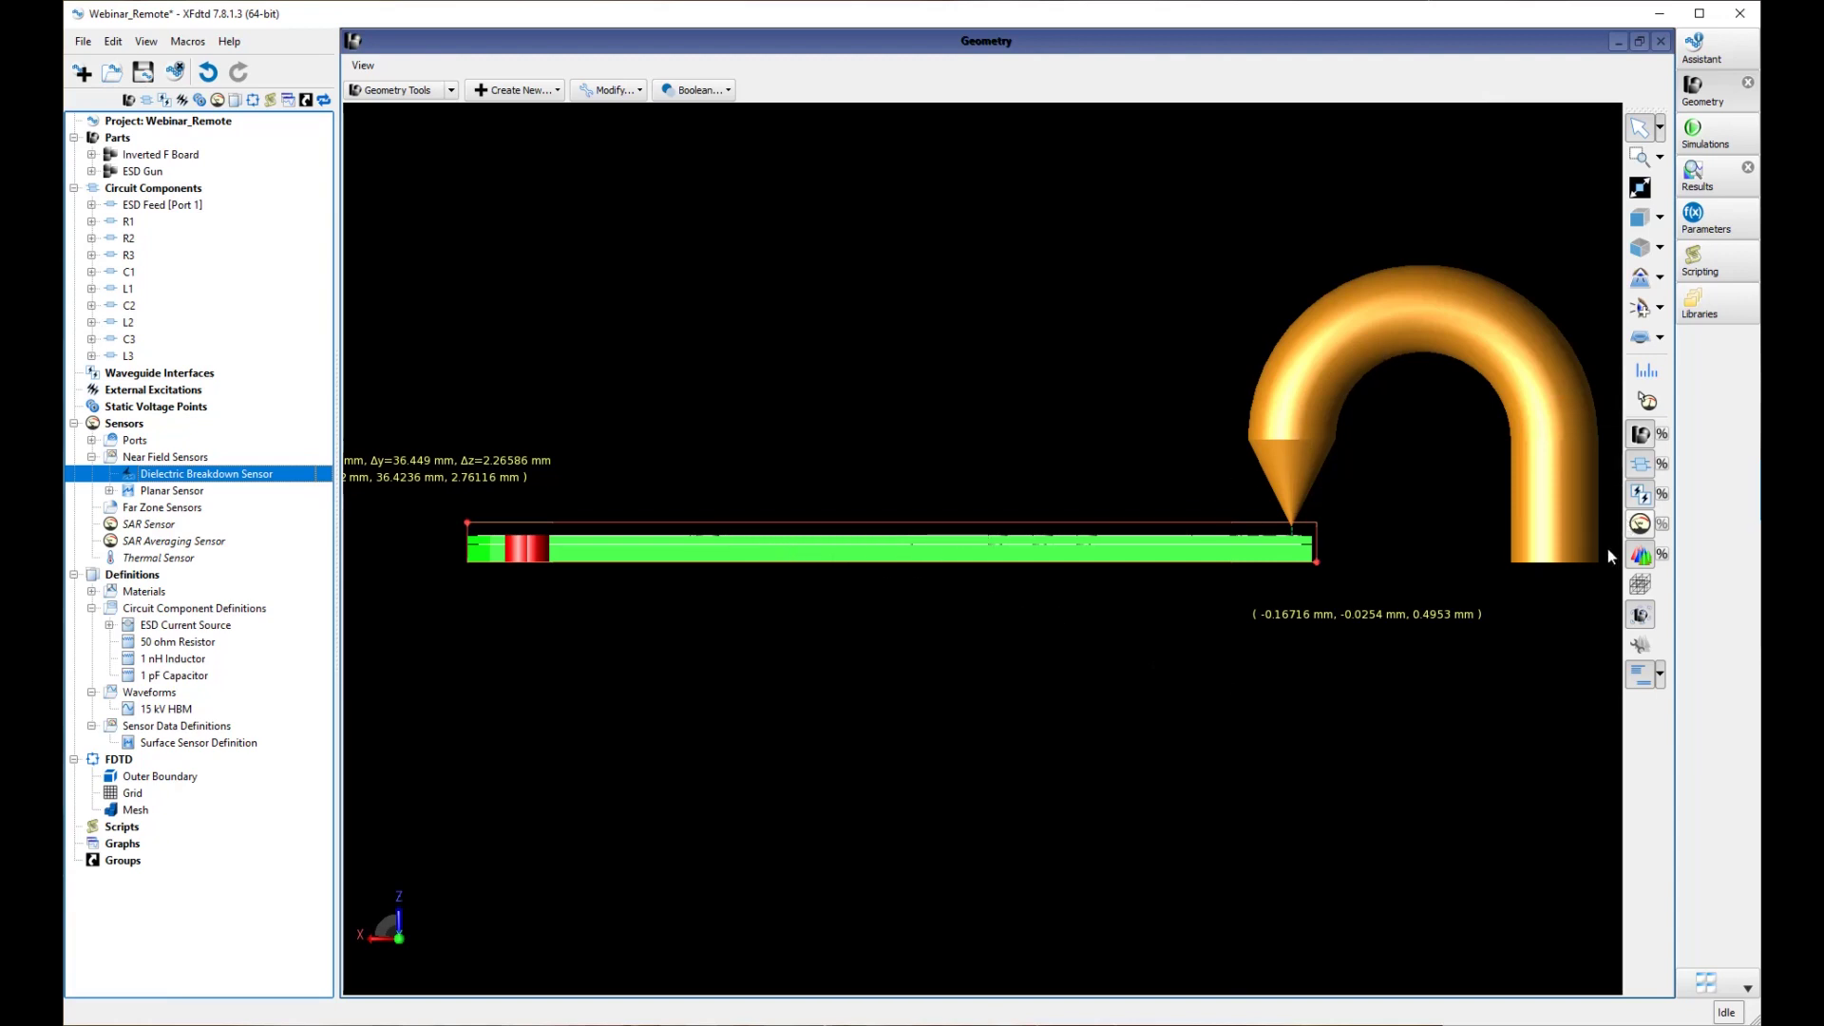
Step: Check the lower and upper boundary conditions and absorption type of the FDTD outer boundary
{"action": "right_click", "coordinate": [175, 785]}
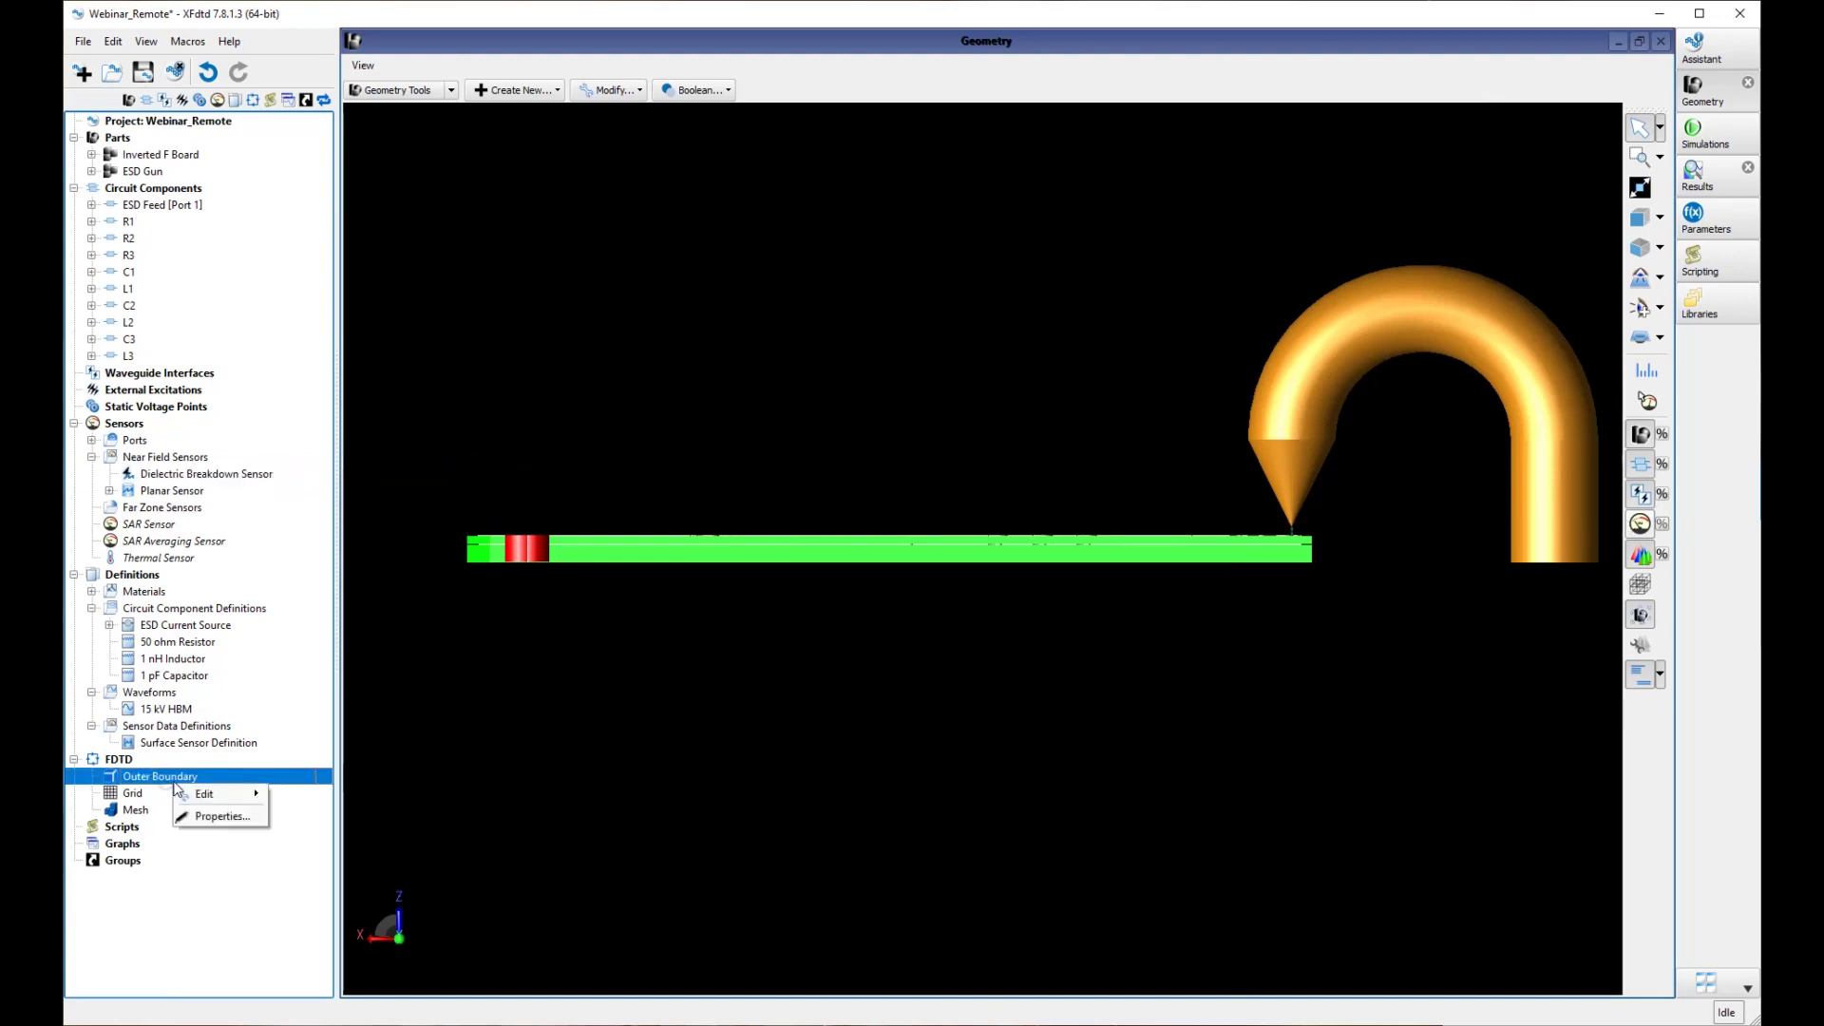
{"action": "left_click", "coordinate": [221, 816]}
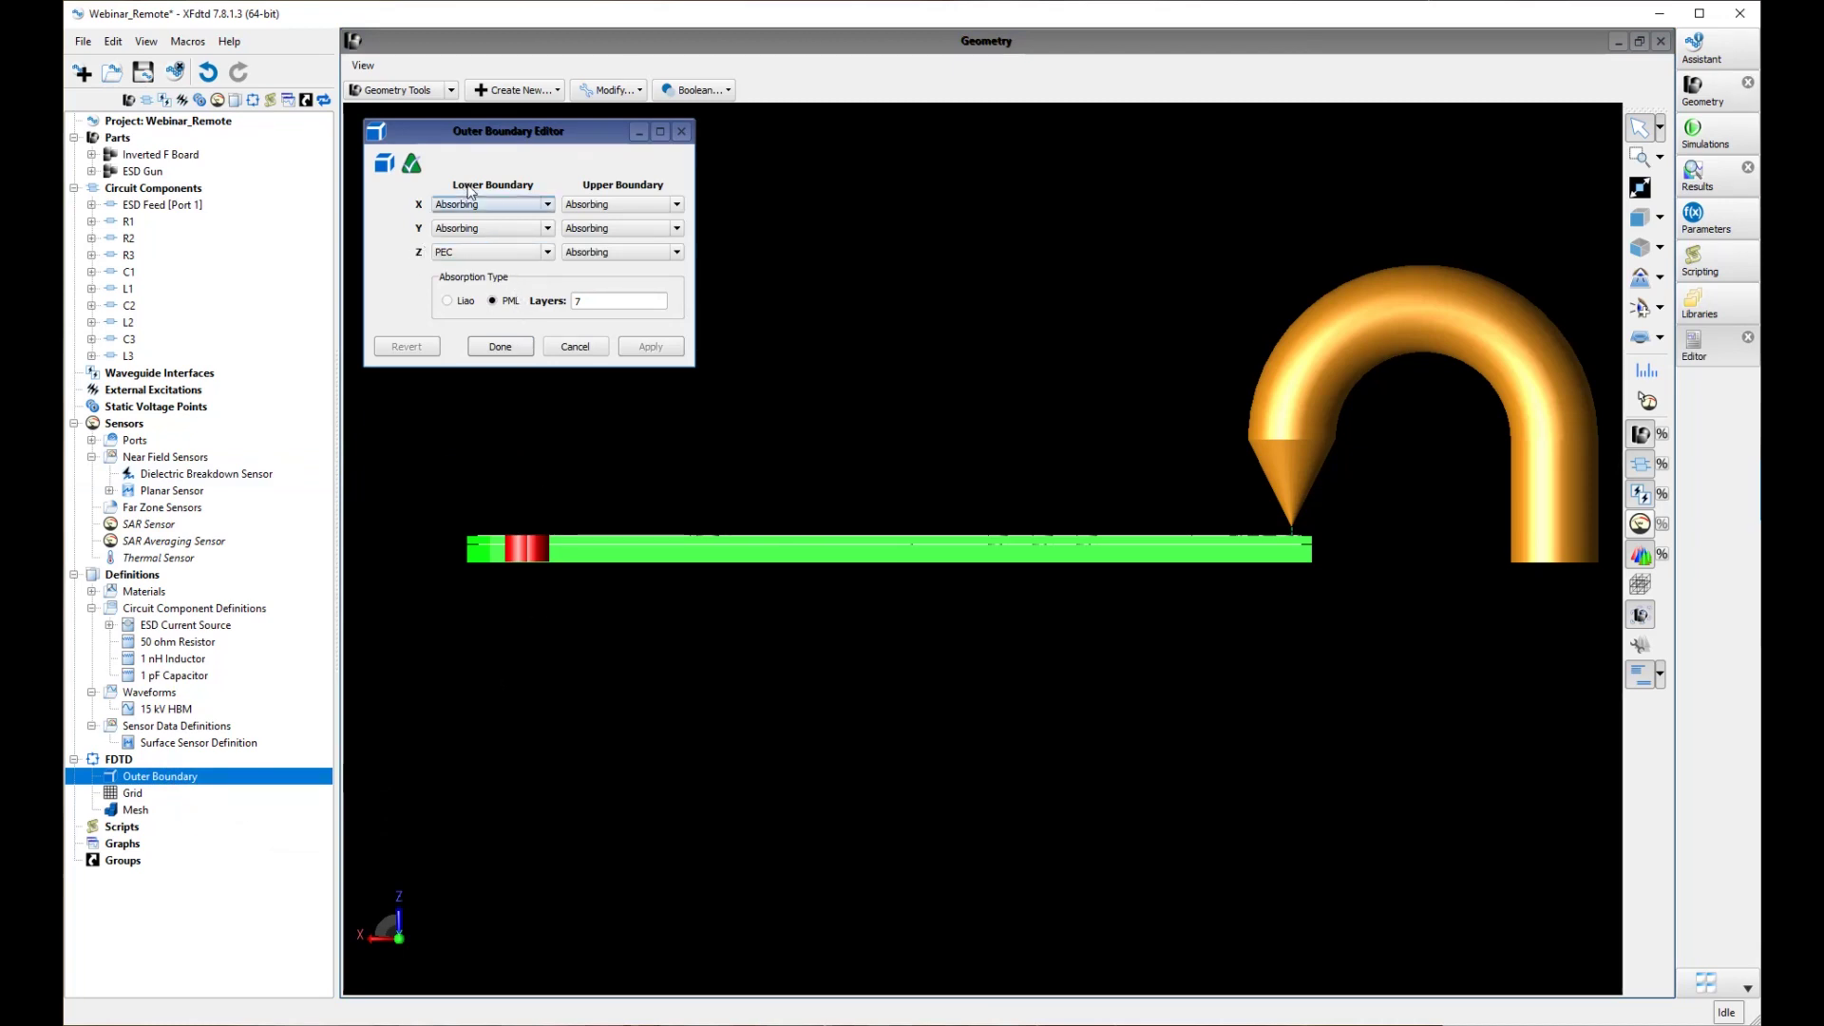
{"action": "left_click", "coordinate": [501, 346]}
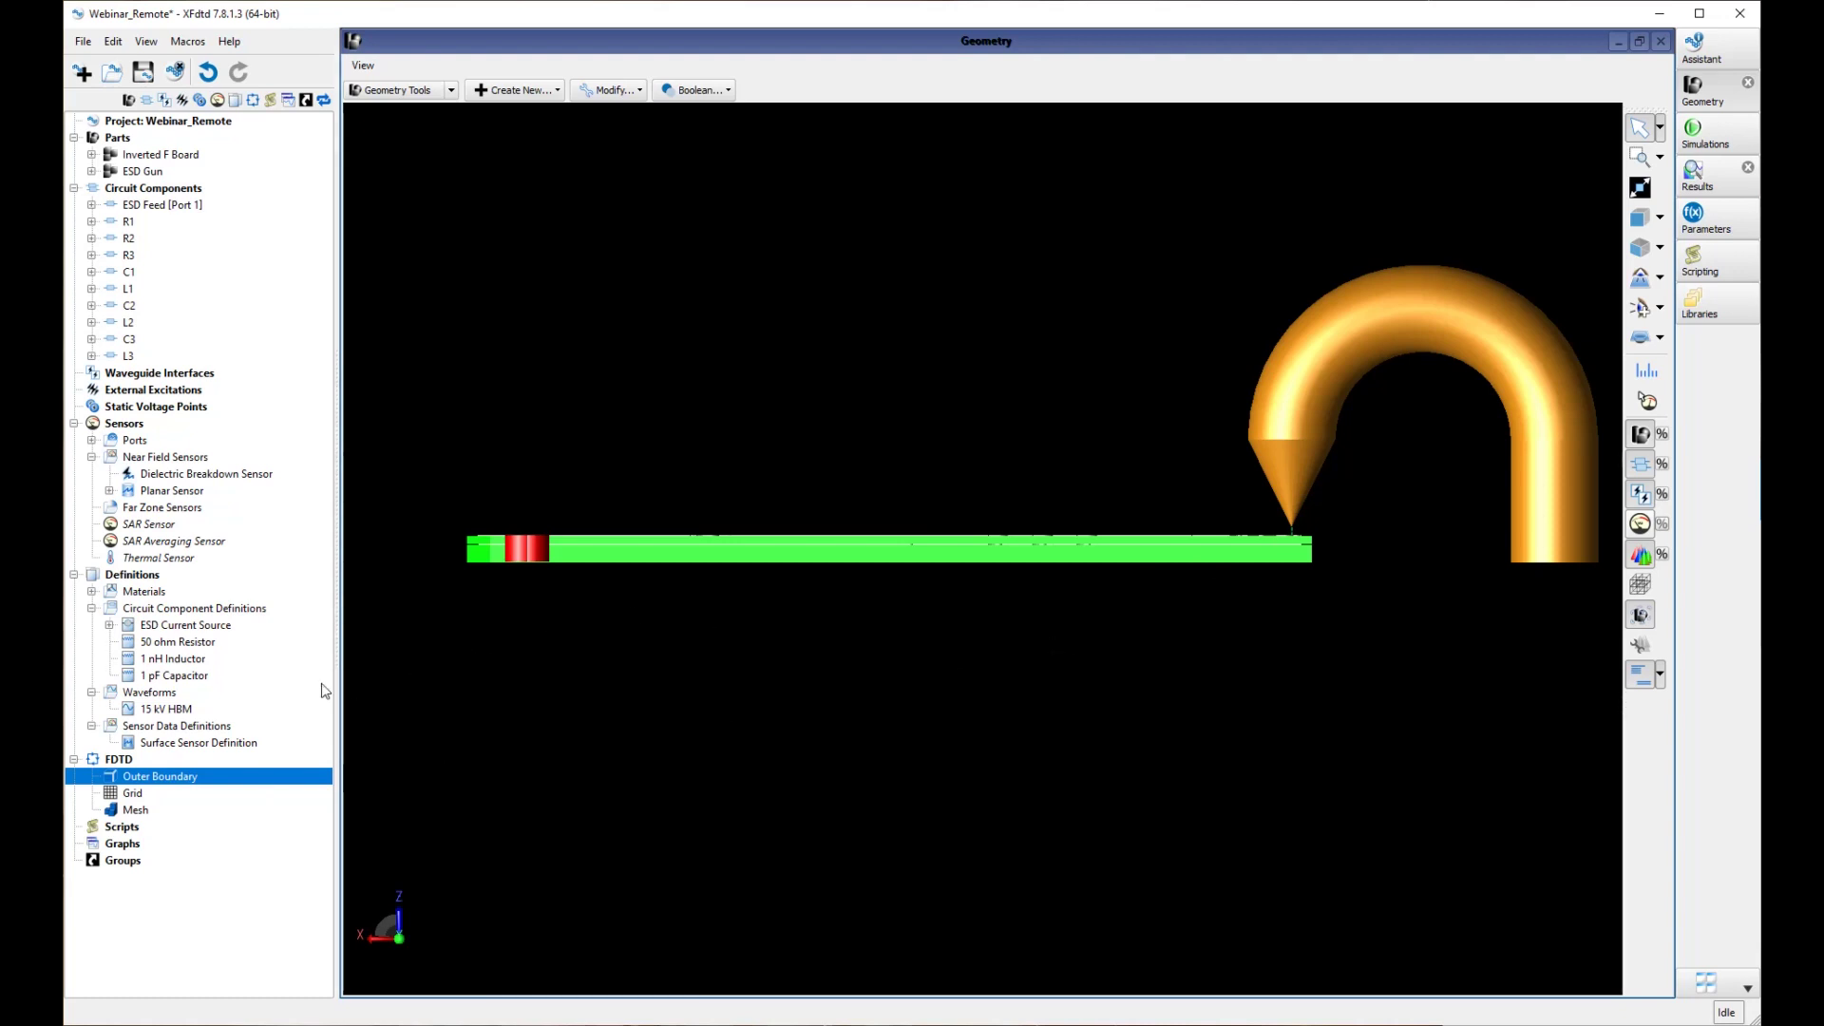
Step: Review the 15 kV HBM waveform's time and frequency plots, restore the isometric board view and save the project
{"action": "left_click", "coordinate": [167, 710]}
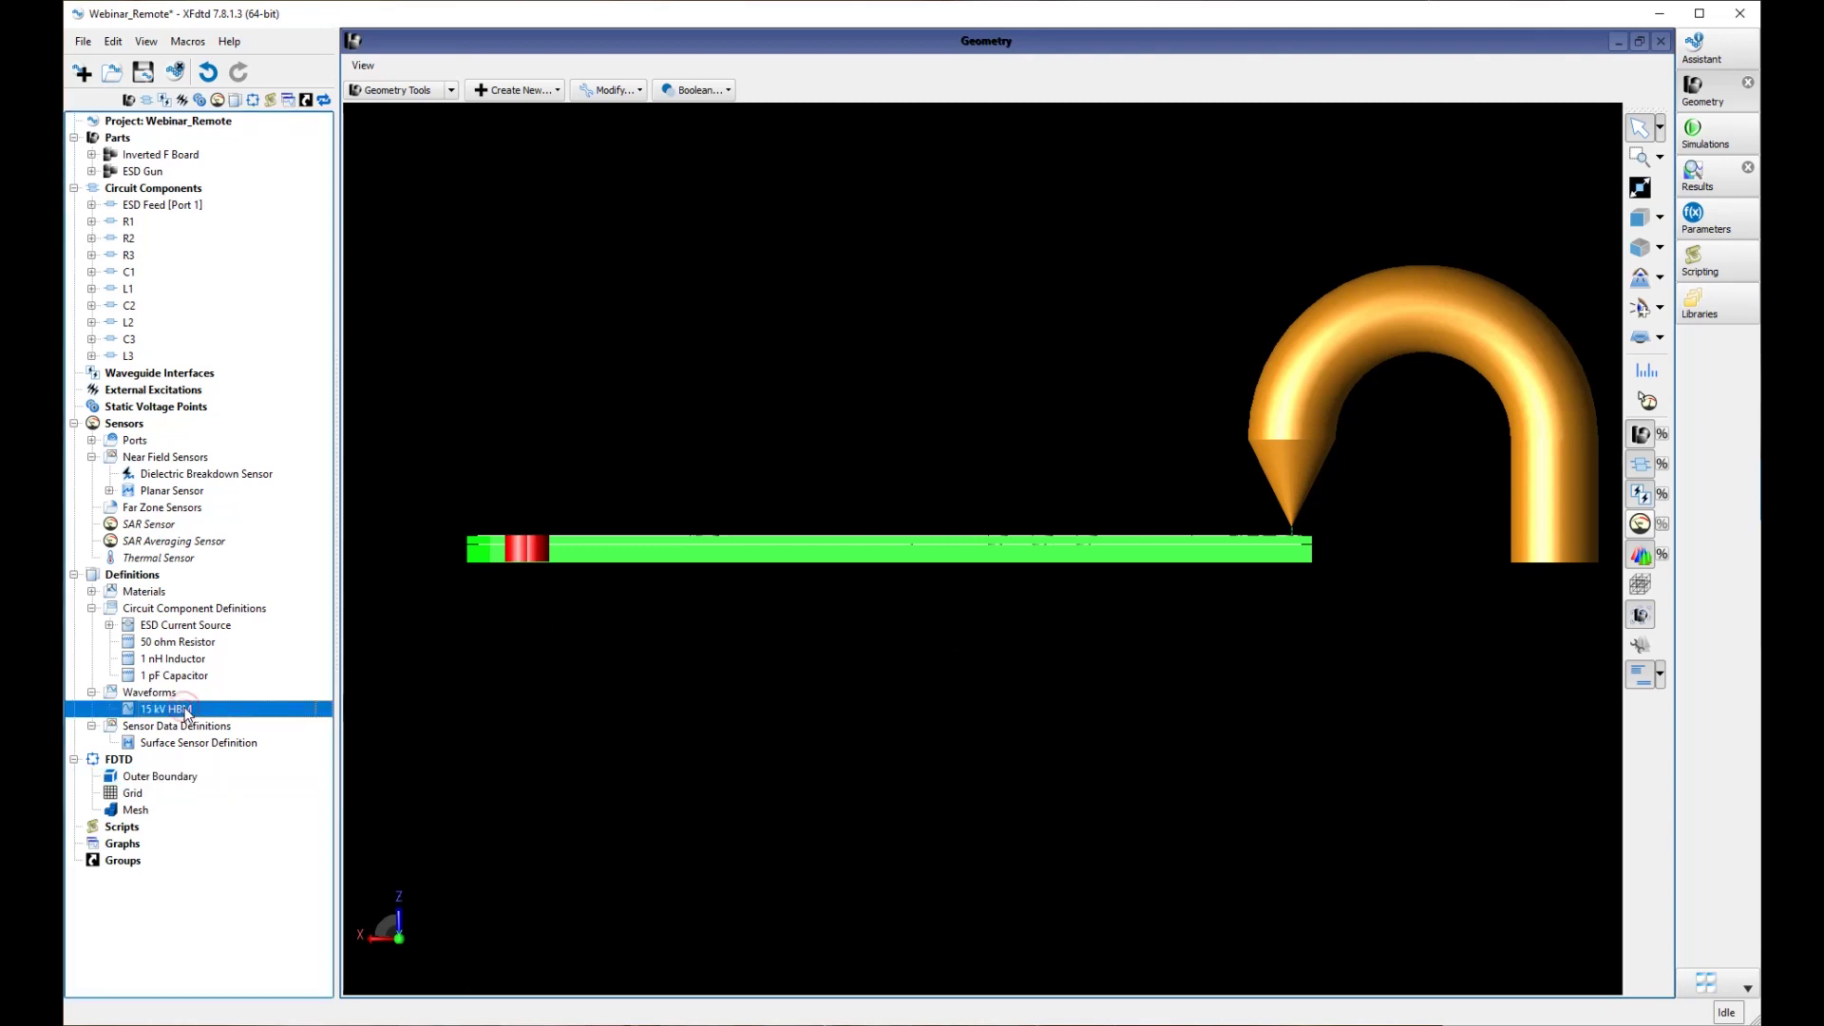
{"action": "double_click", "coordinate": [186, 711]}
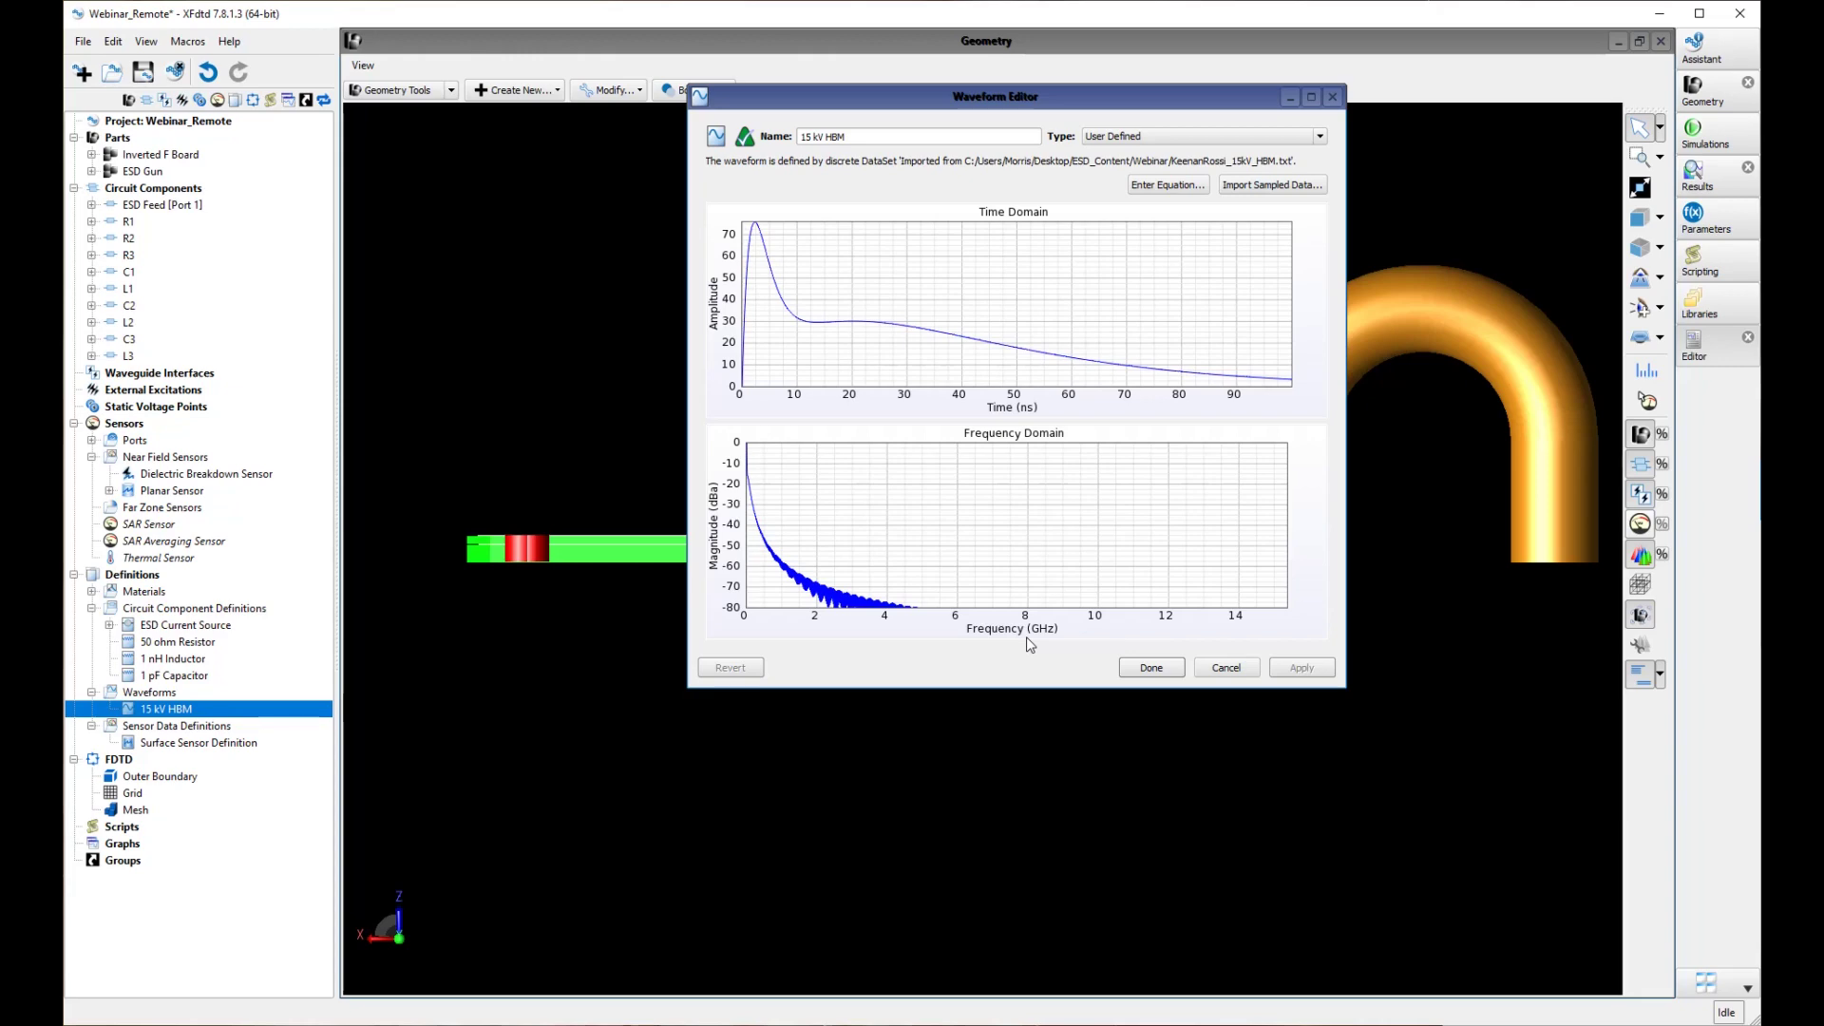
{"action": "left_click", "coordinate": [1166, 665]}
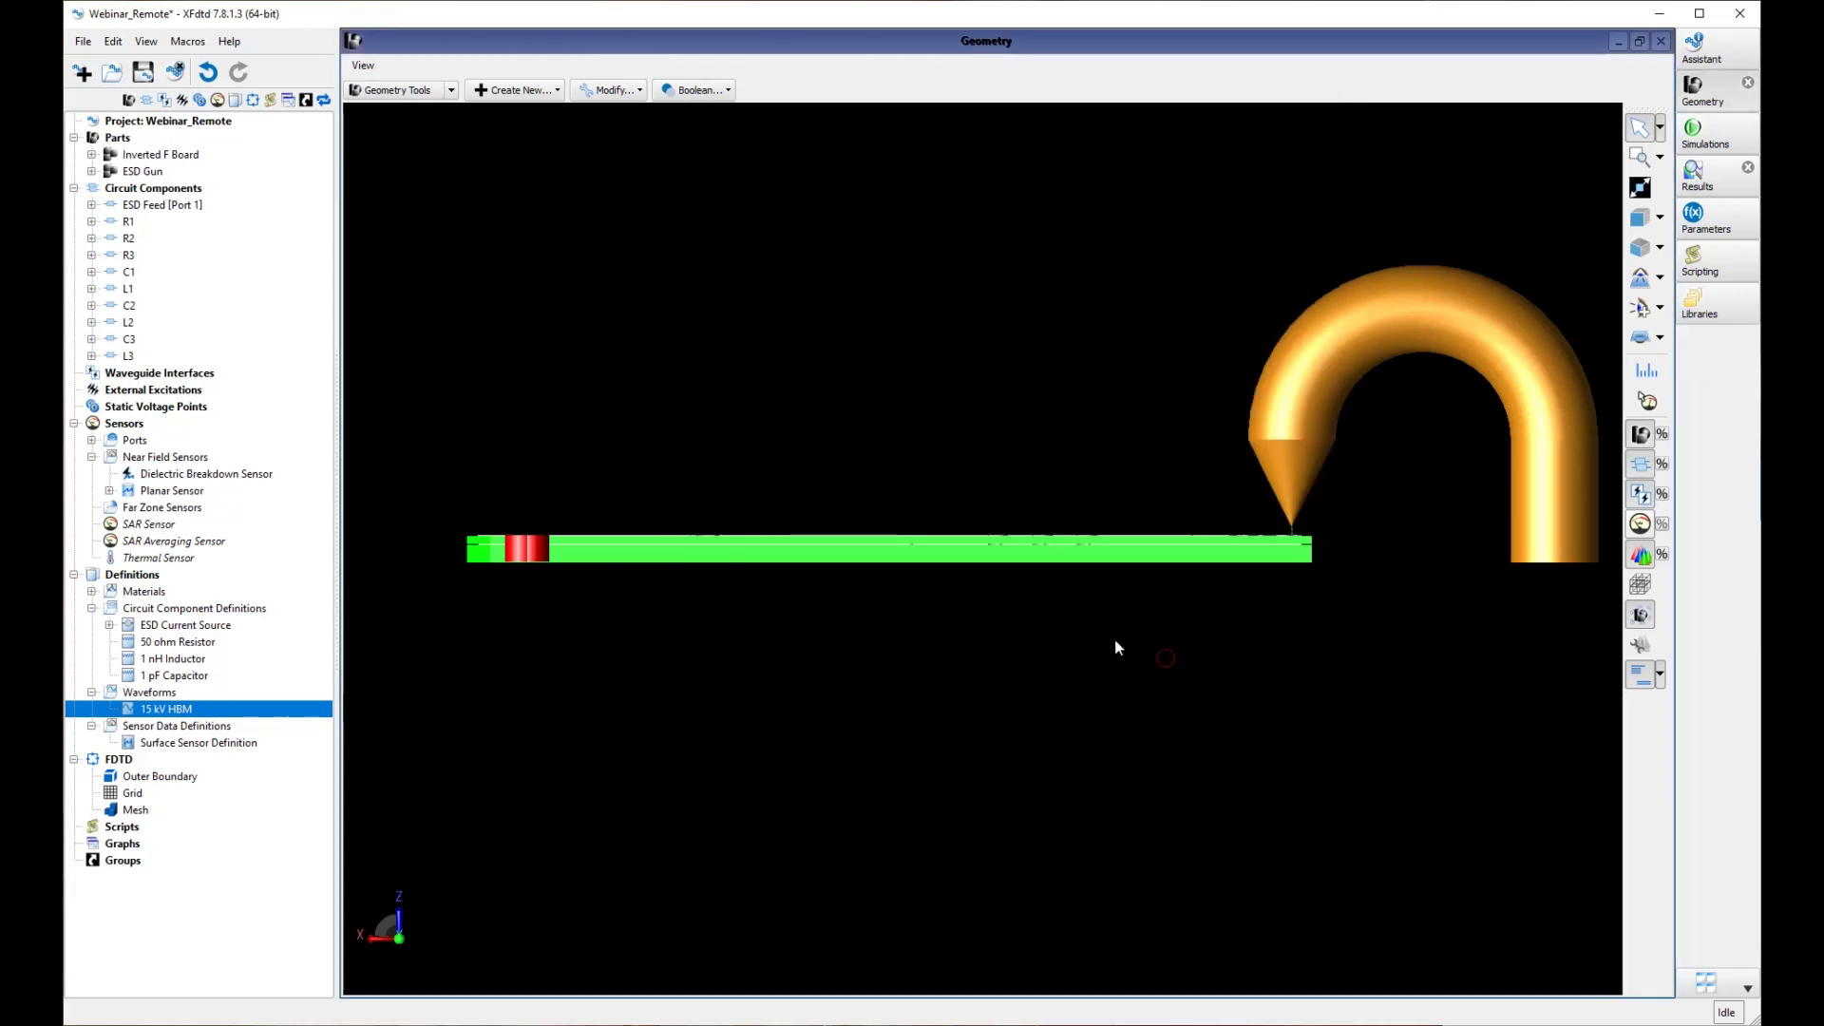
{"action": "left_click", "coordinate": [1641, 249]}
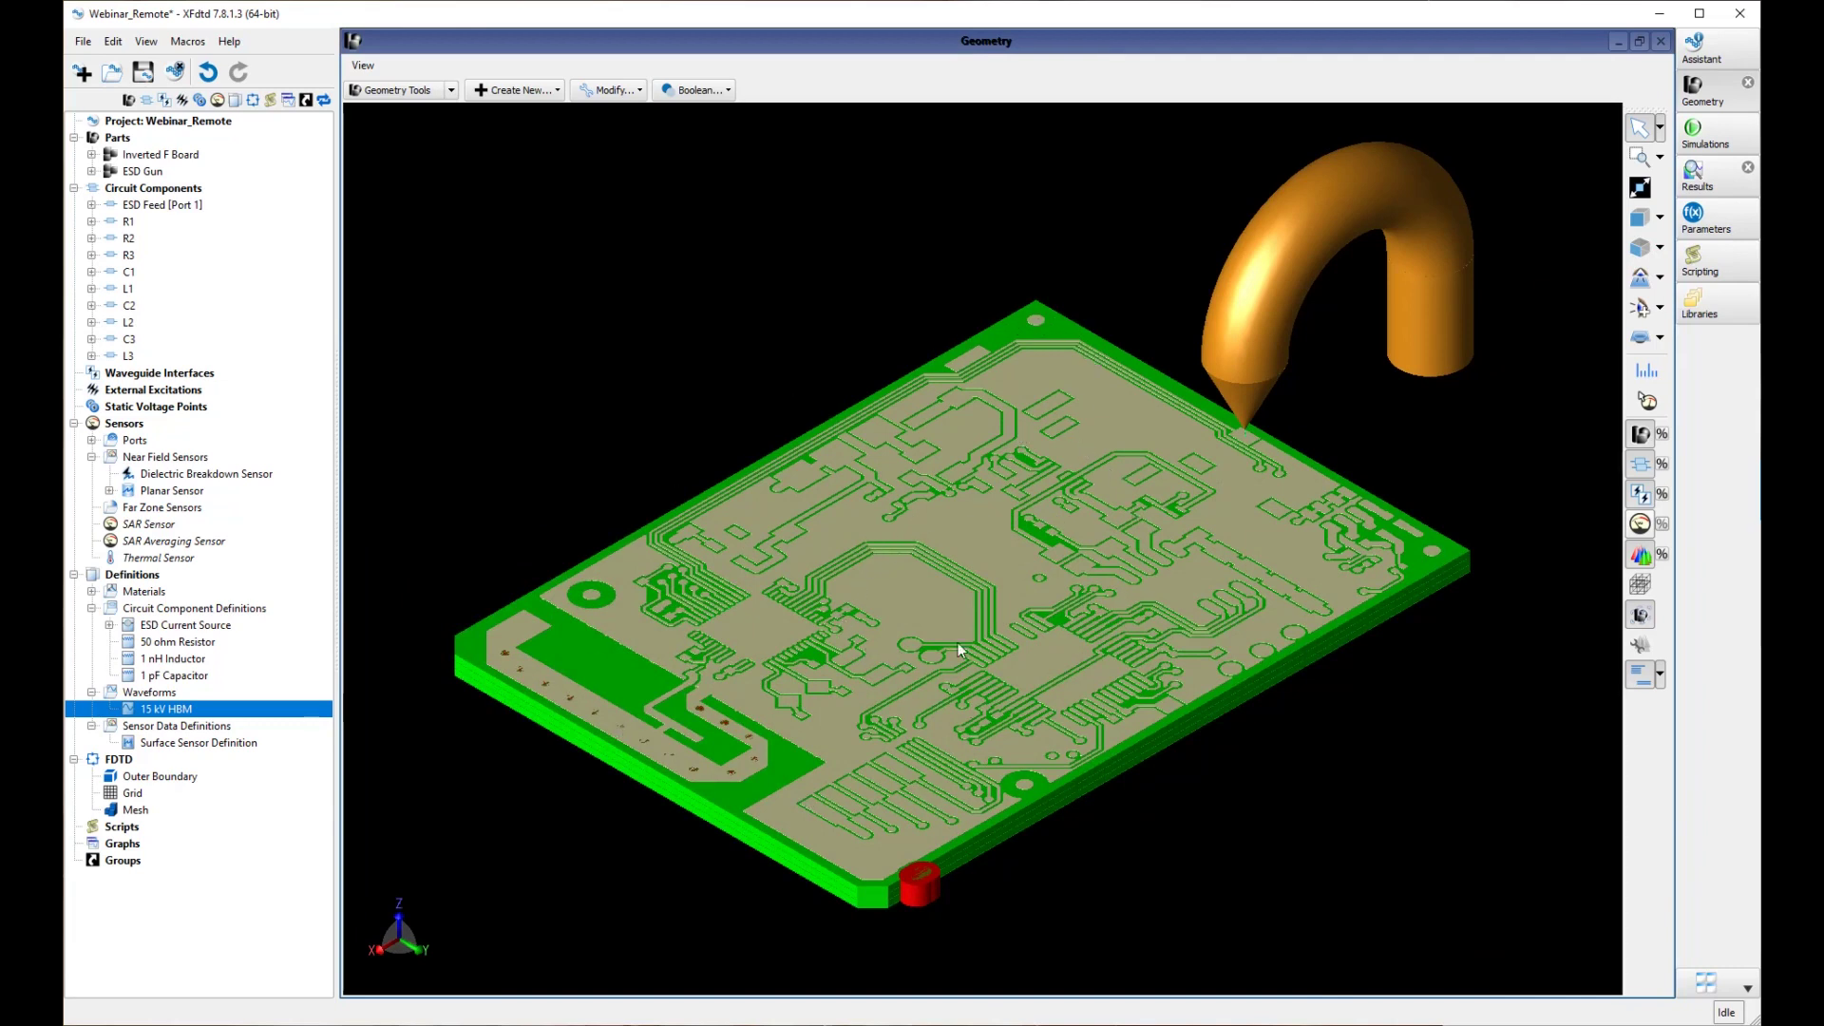
{"action": "key", "text": "ctrl+s"}
Step: Open the FDTD grid for editing and turn off PrOGrid project-optimized gridding
{"action": "left_click", "coordinate": [138, 794]}
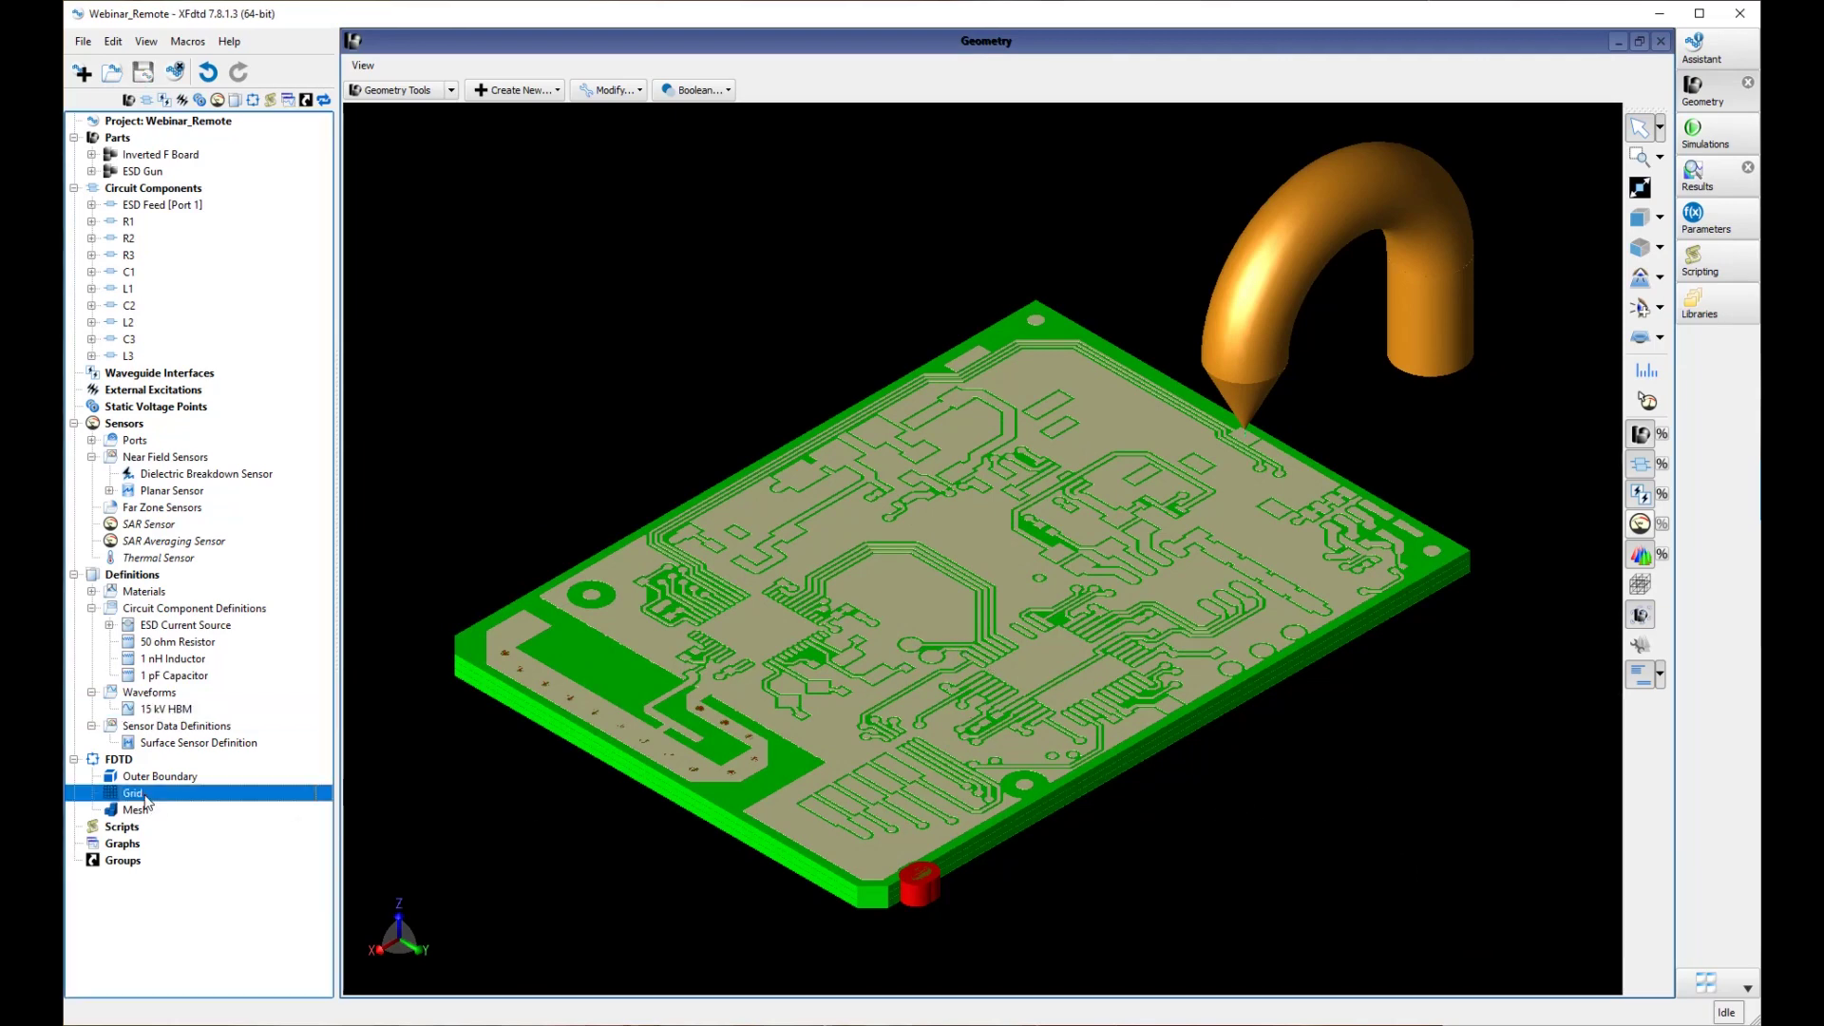
{"action": "double_click", "coordinate": [145, 801]}
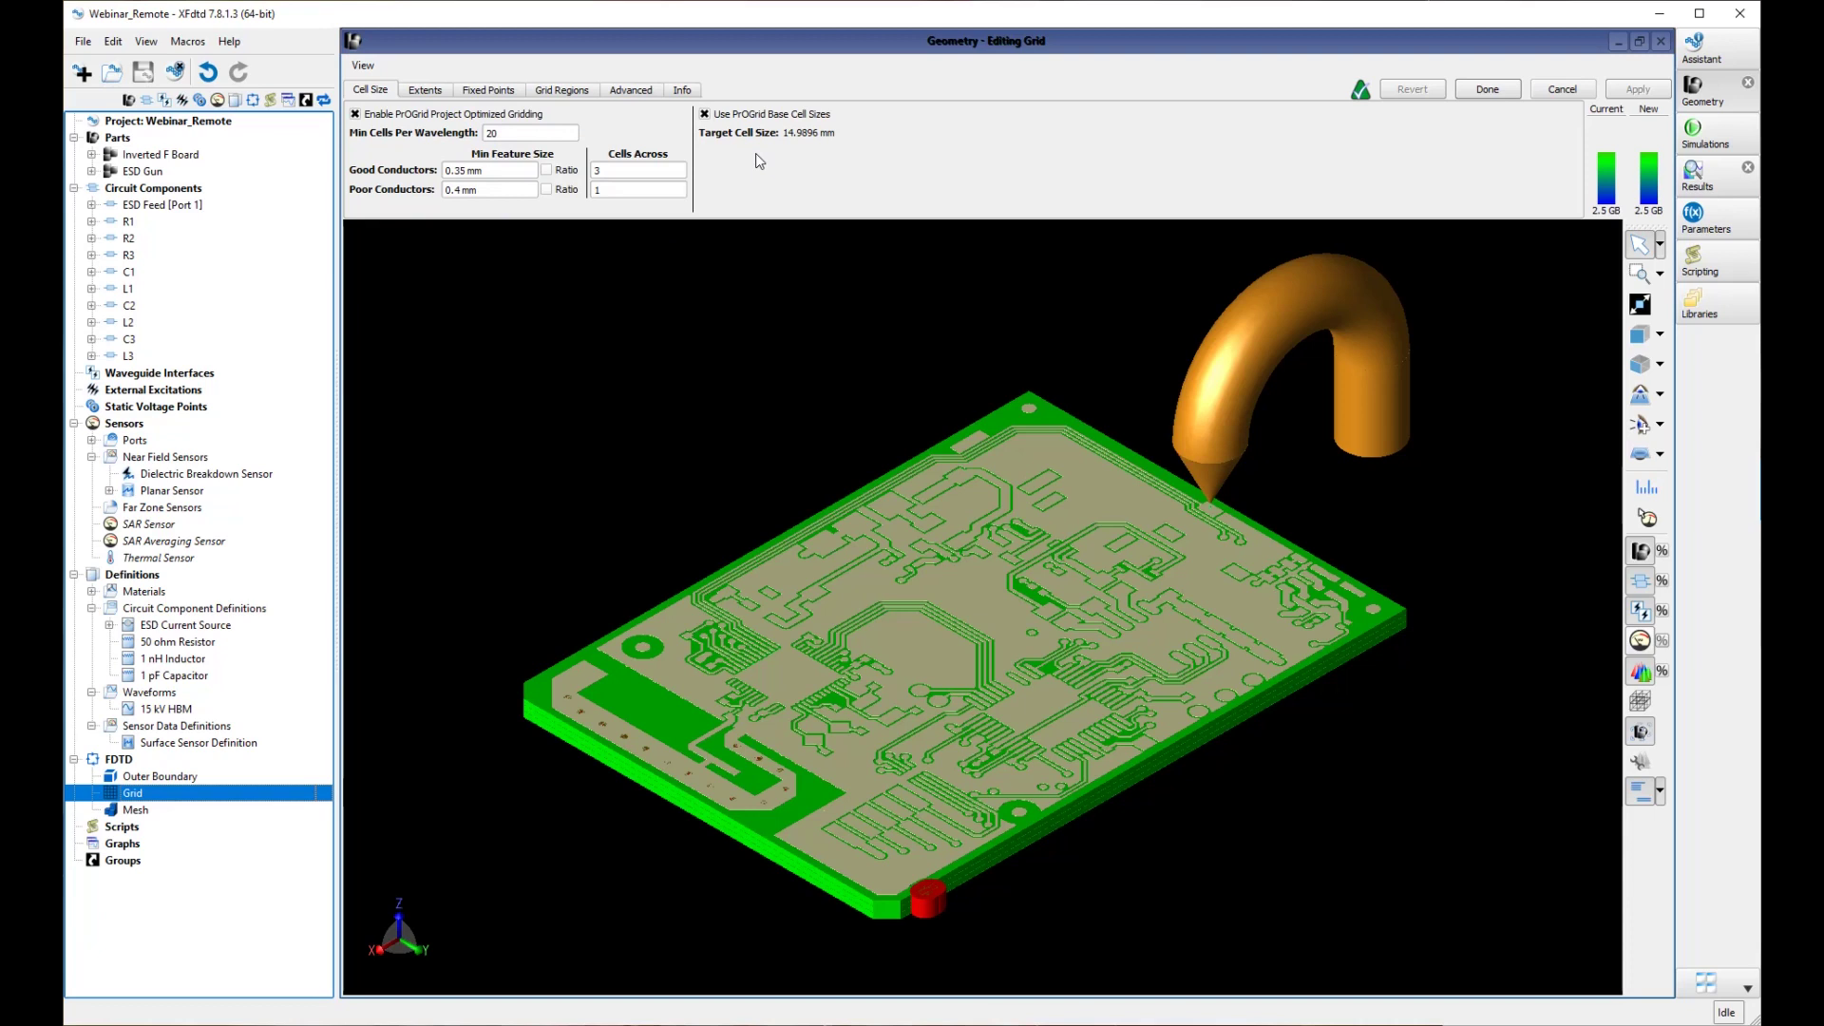
{"action": "left_click", "coordinate": [356, 114]}
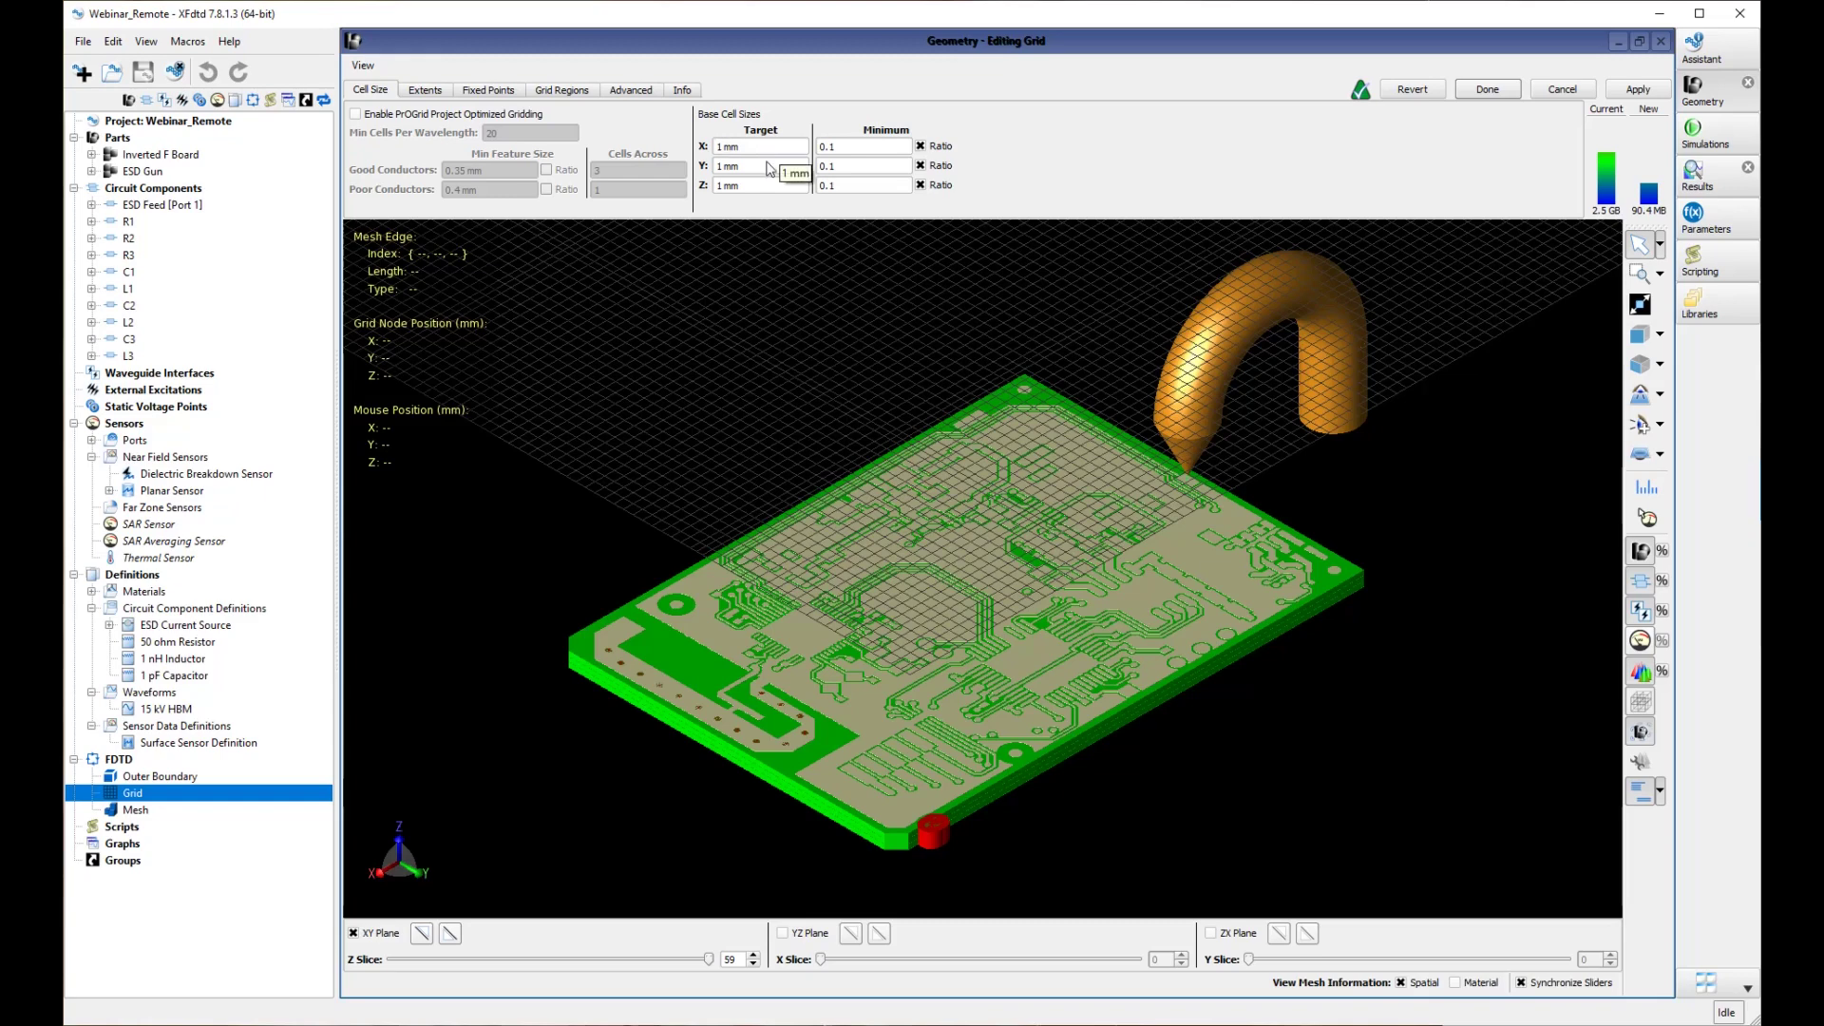
Step: Set the grid's lower Z free space padding to 0 base cells
{"action": "left_click", "coordinate": [424, 92]}
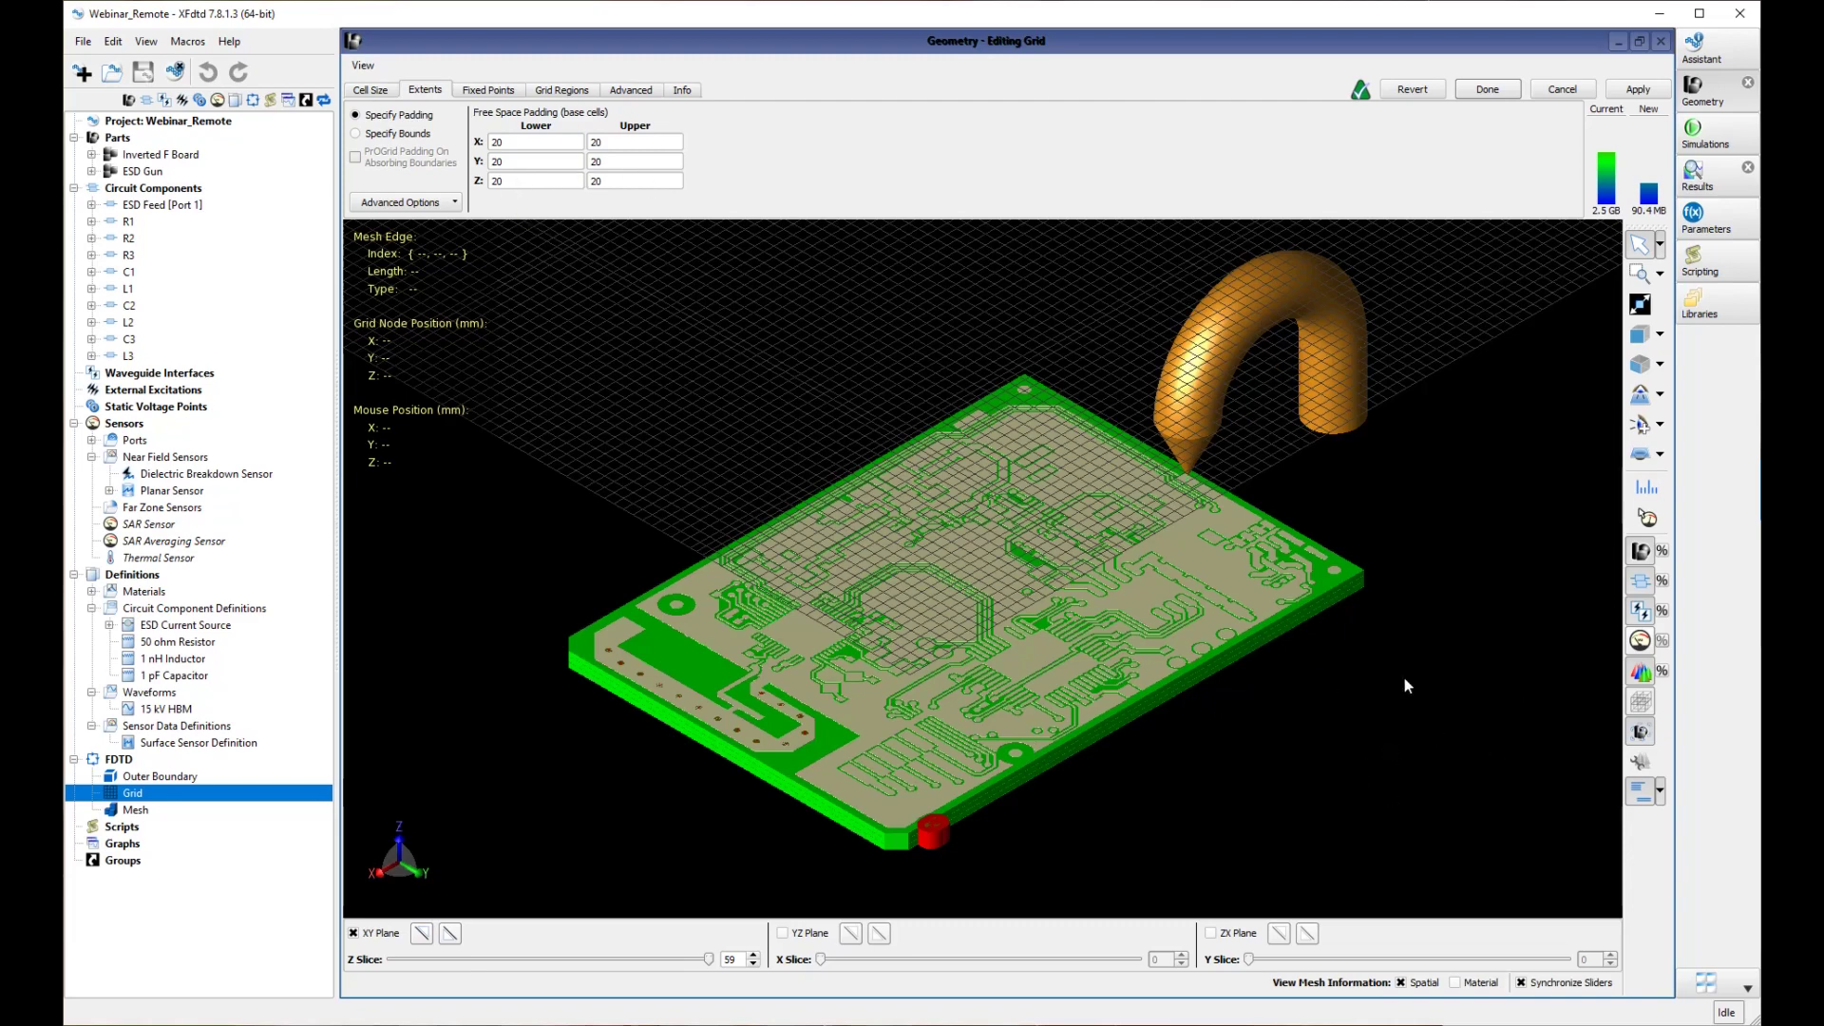
{"action": "double_click", "coordinate": [533, 189]}
{"action": "double_click", "coordinate": [532, 188]}
{"action": "type", "text": "0"}
{"action": "left_click", "coordinate": [1368, 635]}
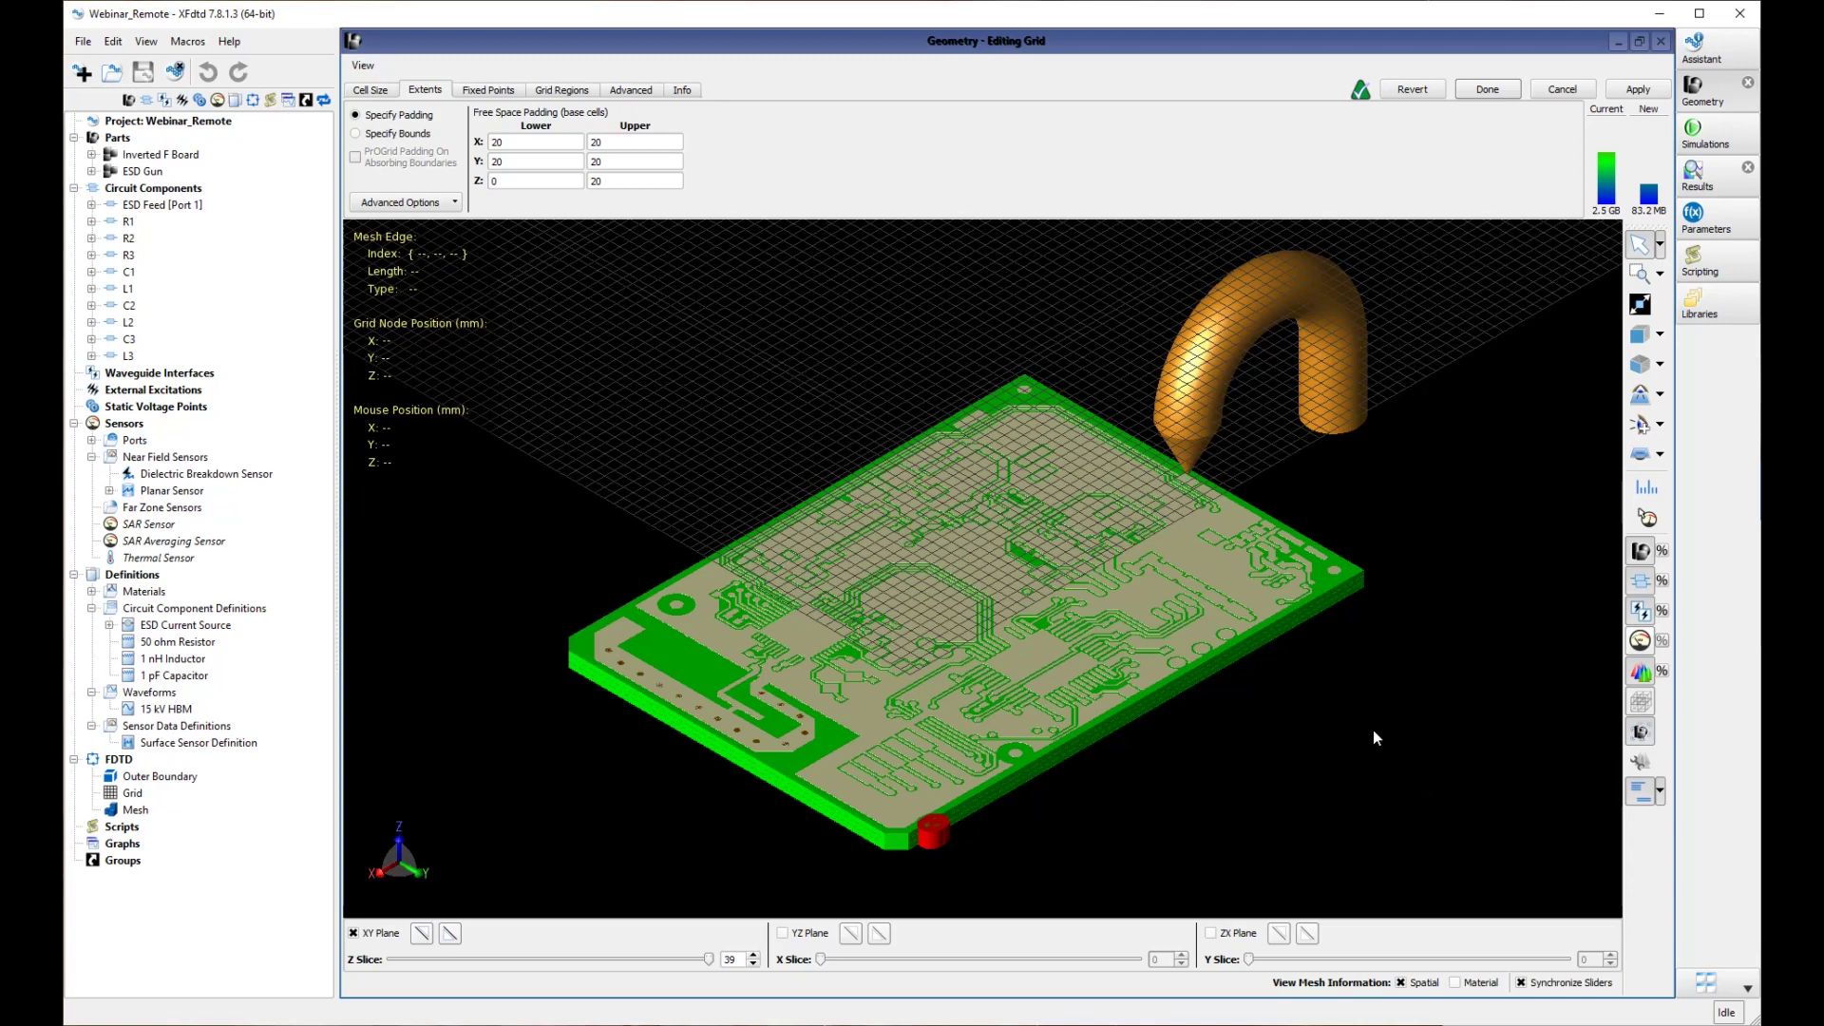
Step: Set the free space padding to 5 base cells for lower and upper X and Y and for upper Z, and apply the grid changes
{"action": "double_click", "coordinate": [509, 143]}
{"action": "type", "text": "5"}
{"action": "double_click", "coordinate": [631, 142]}
{"action": "type", "text": "5"}
{"action": "double_click", "coordinate": [536, 159]}
{"action": "type", "text": "5"}
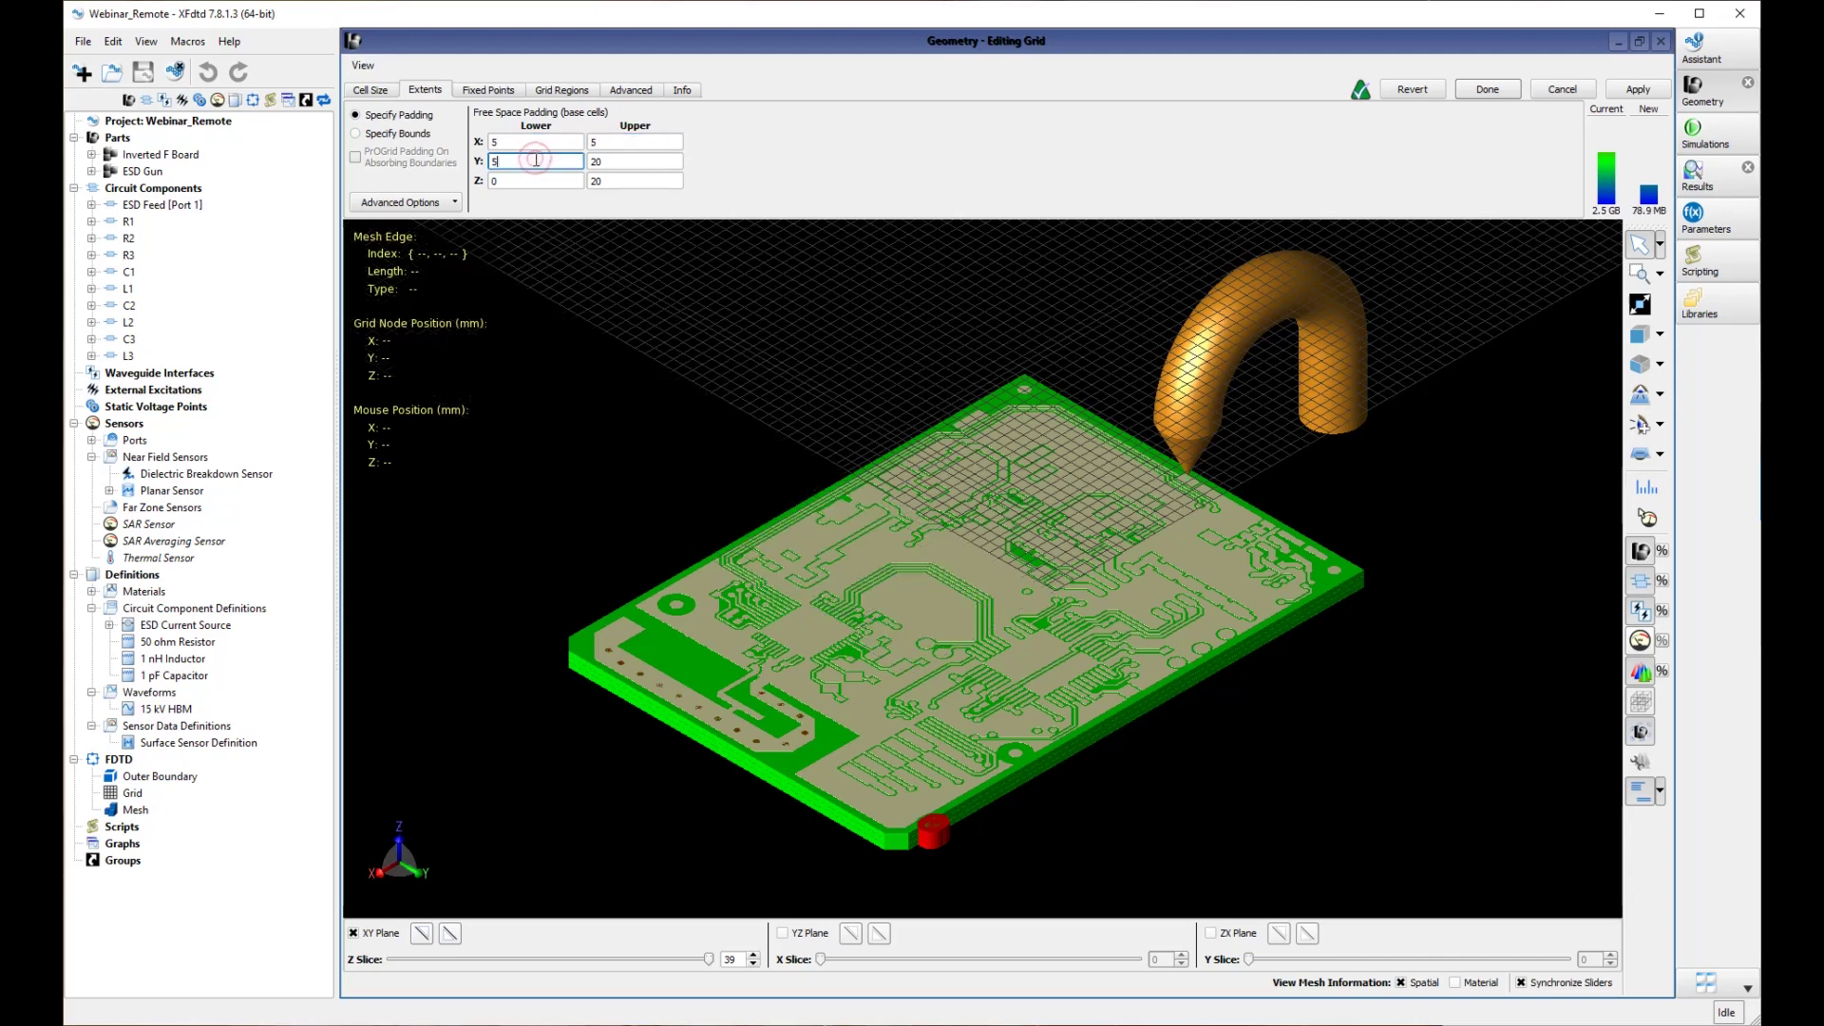
{"action": "double_click", "coordinate": [624, 161]}
{"action": "type", "text": "5"}
{"action": "double_click", "coordinate": [628, 182]}
{"action": "type", "text": "5"}
{"action": "left_click", "coordinate": [864, 165]}
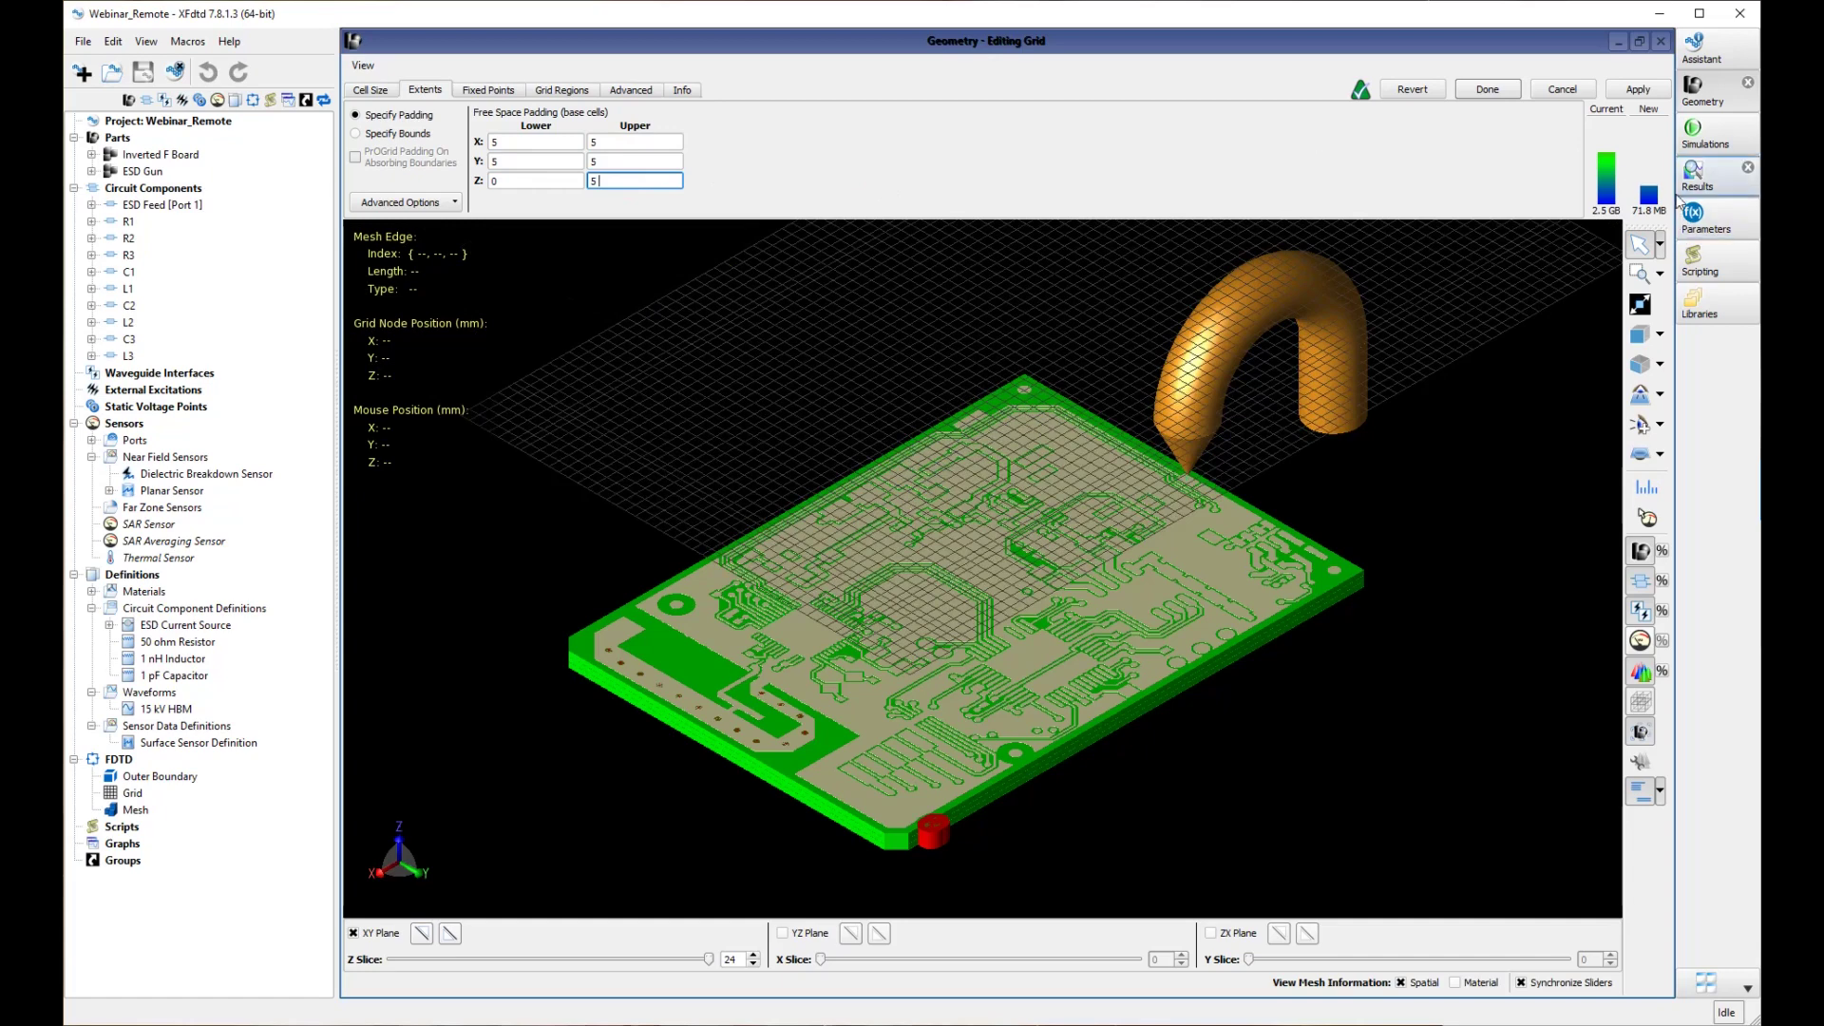
{"action": "left_click", "coordinate": [380, 90]}
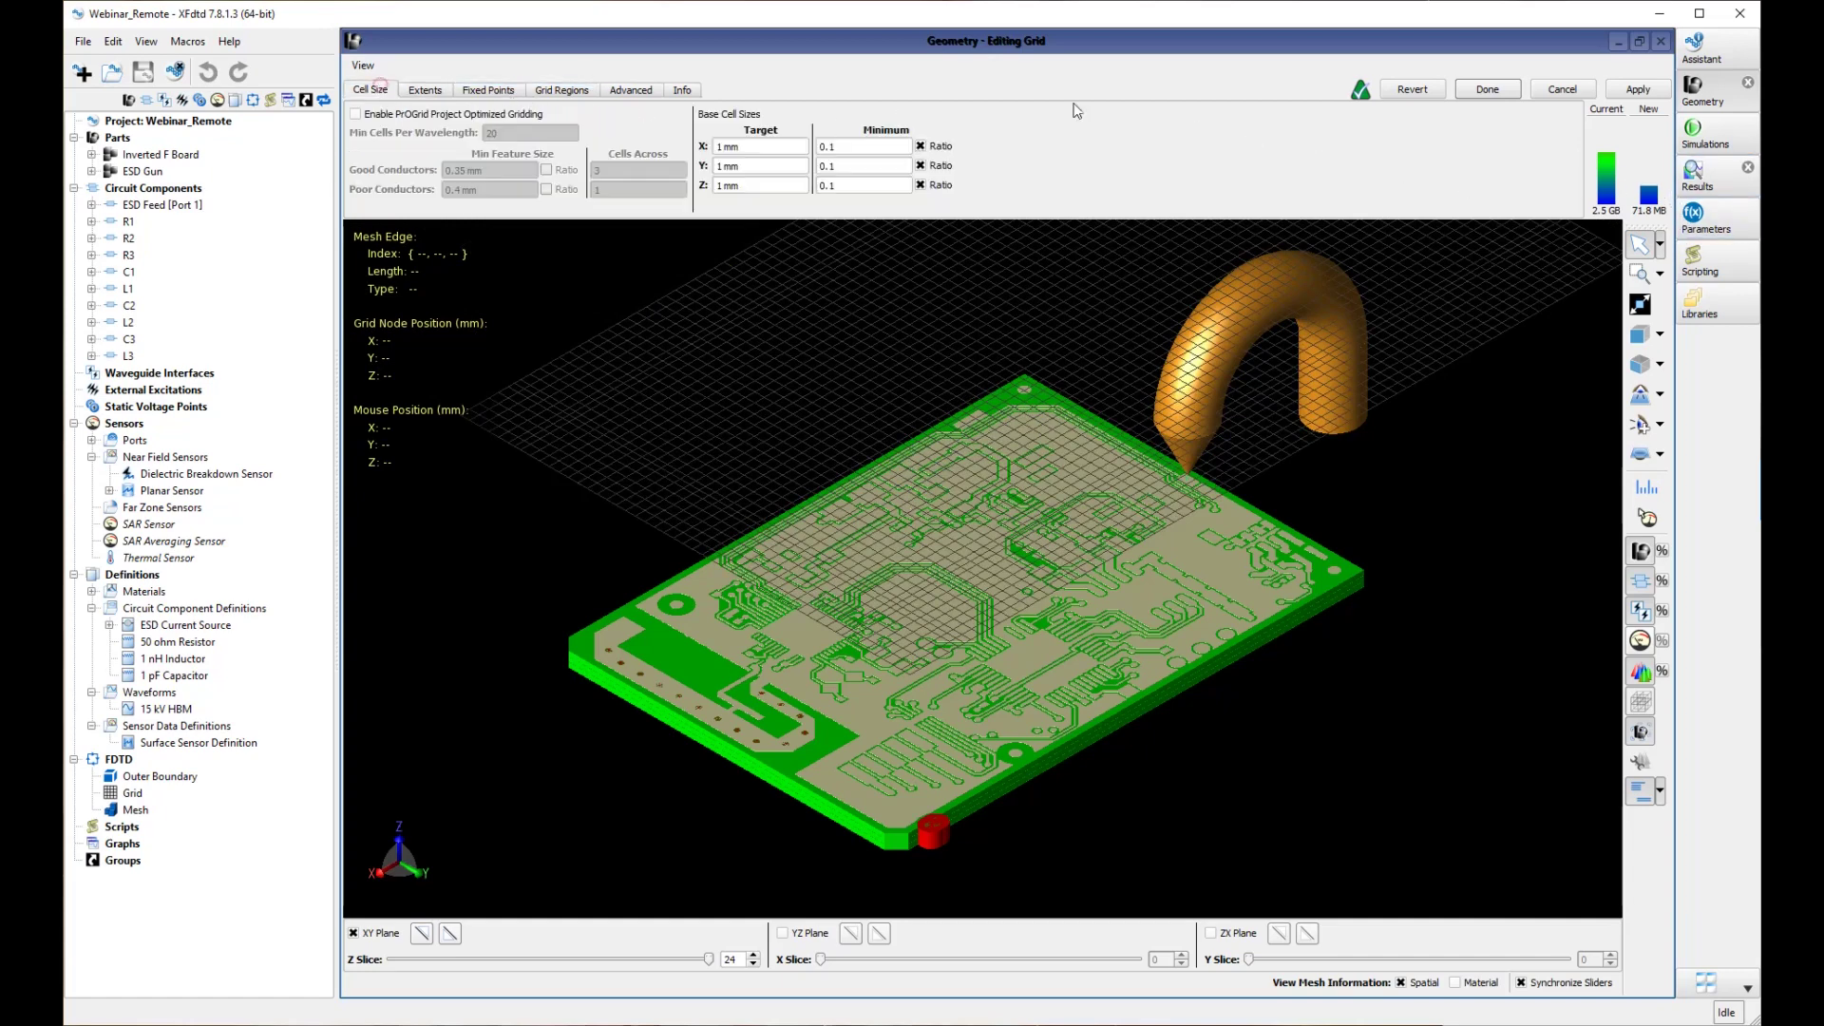
{"action": "left_click", "coordinate": [1631, 88]}
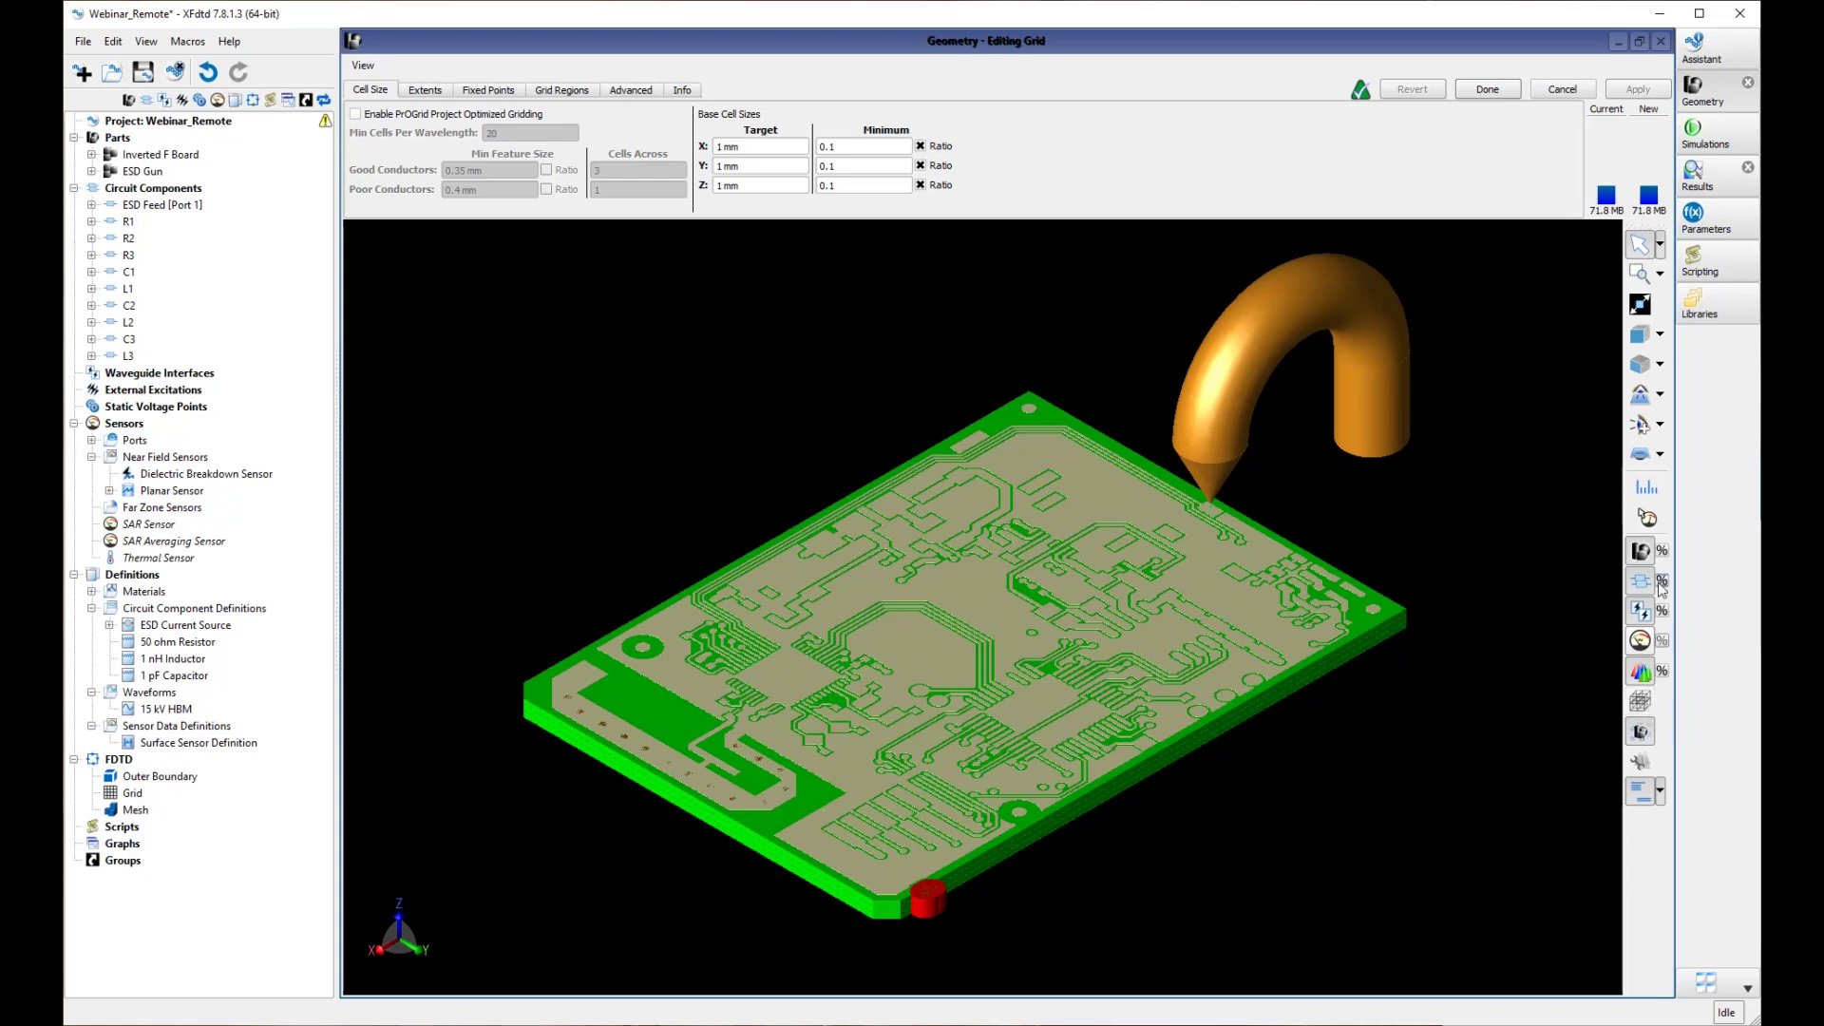
Step: Hide the parts, display the mesh and examine its XY cutplane down through the board to Z slice 3
{"action": "left_click", "coordinate": [1641, 551]}
{"action": "left_click", "coordinate": [1636, 698]}
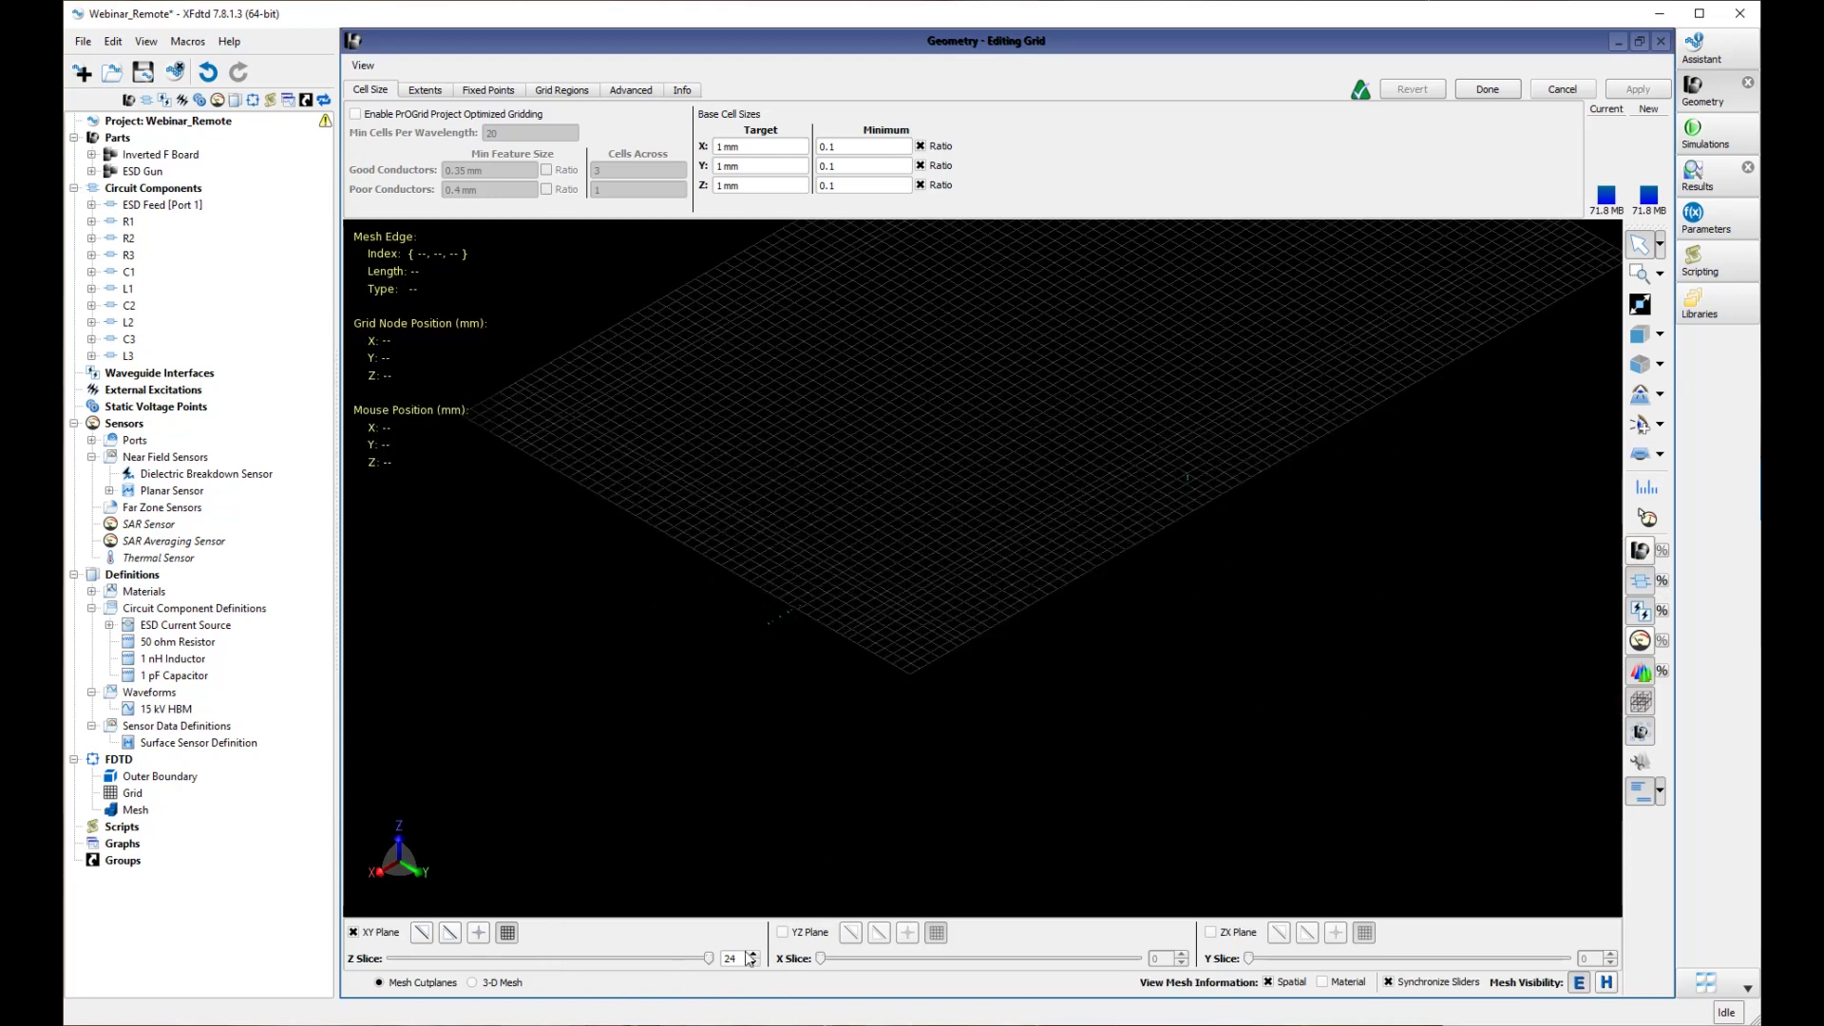
{"action": "scroll", "coordinate": [744, 958], "scroll_direction": "down", "scroll_amount": 5}
{"action": "scroll", "coordinate": [744, 958], "scroll_direction": "down", "scroll_amount": 6}
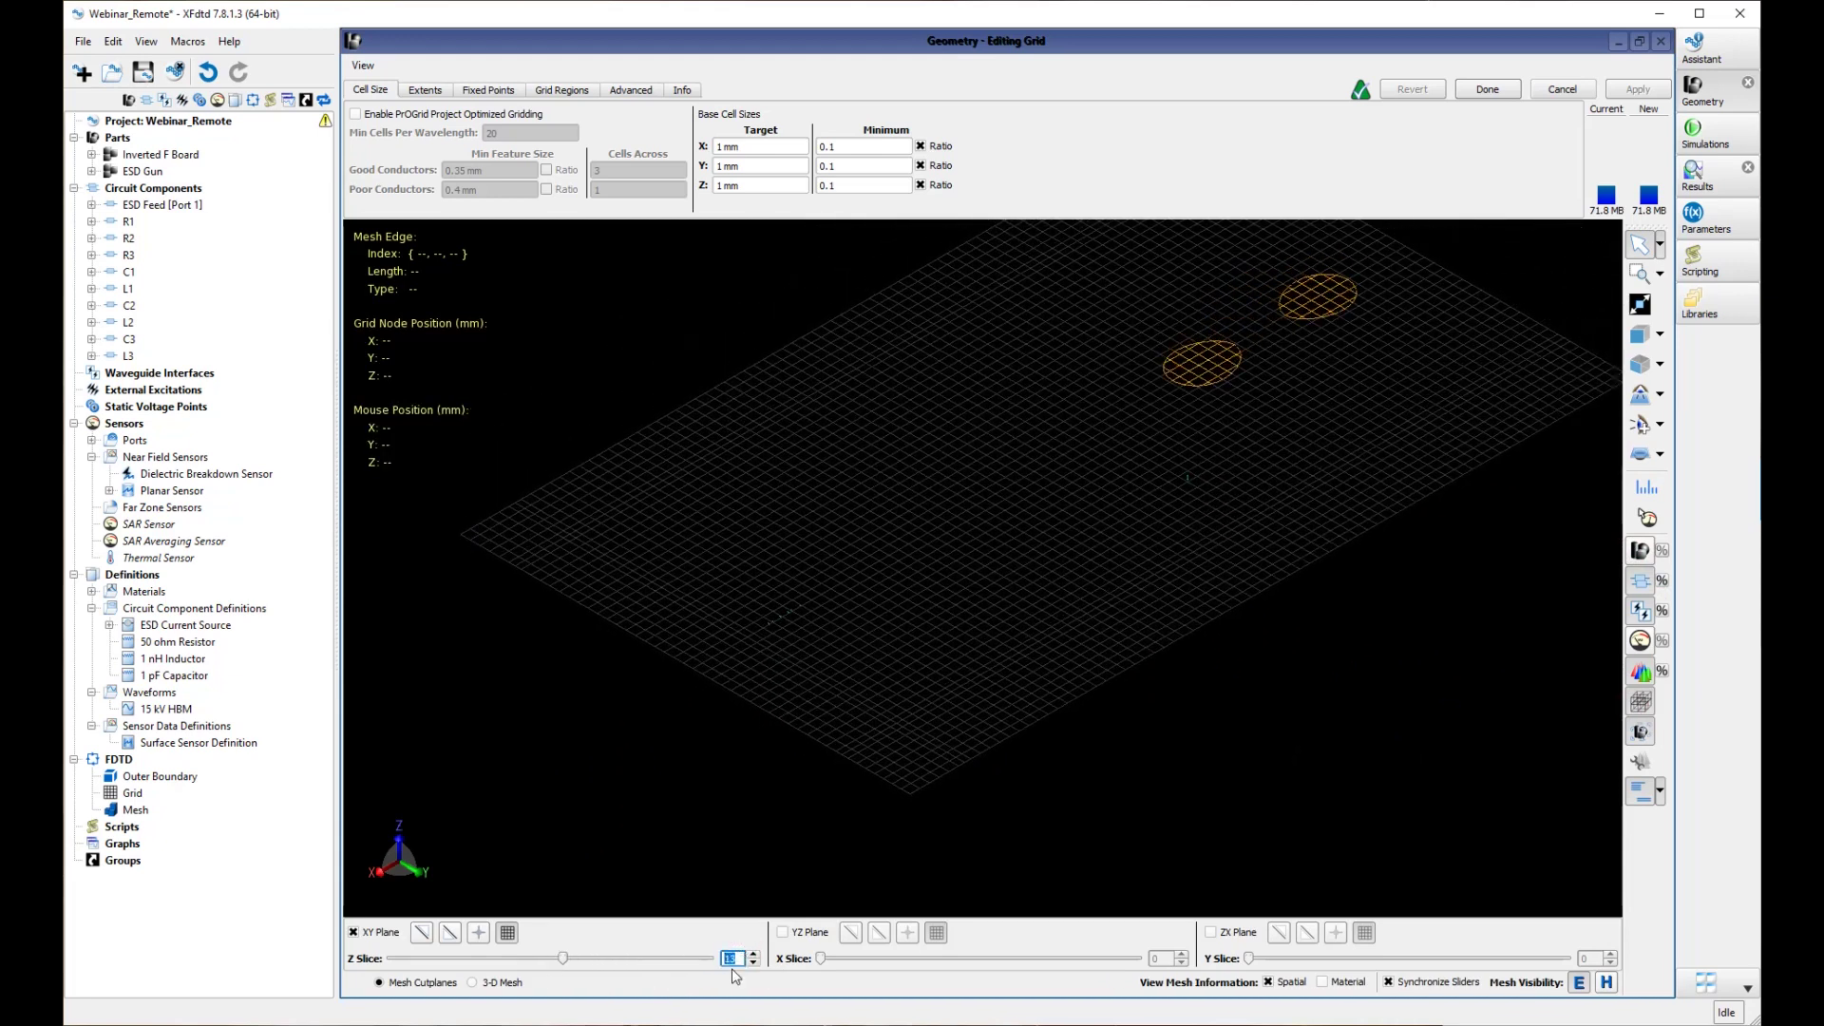
{"action": "scroll", "coordinate": [738, 957], "scroll_direction": "down", "scroll_amount": 2}
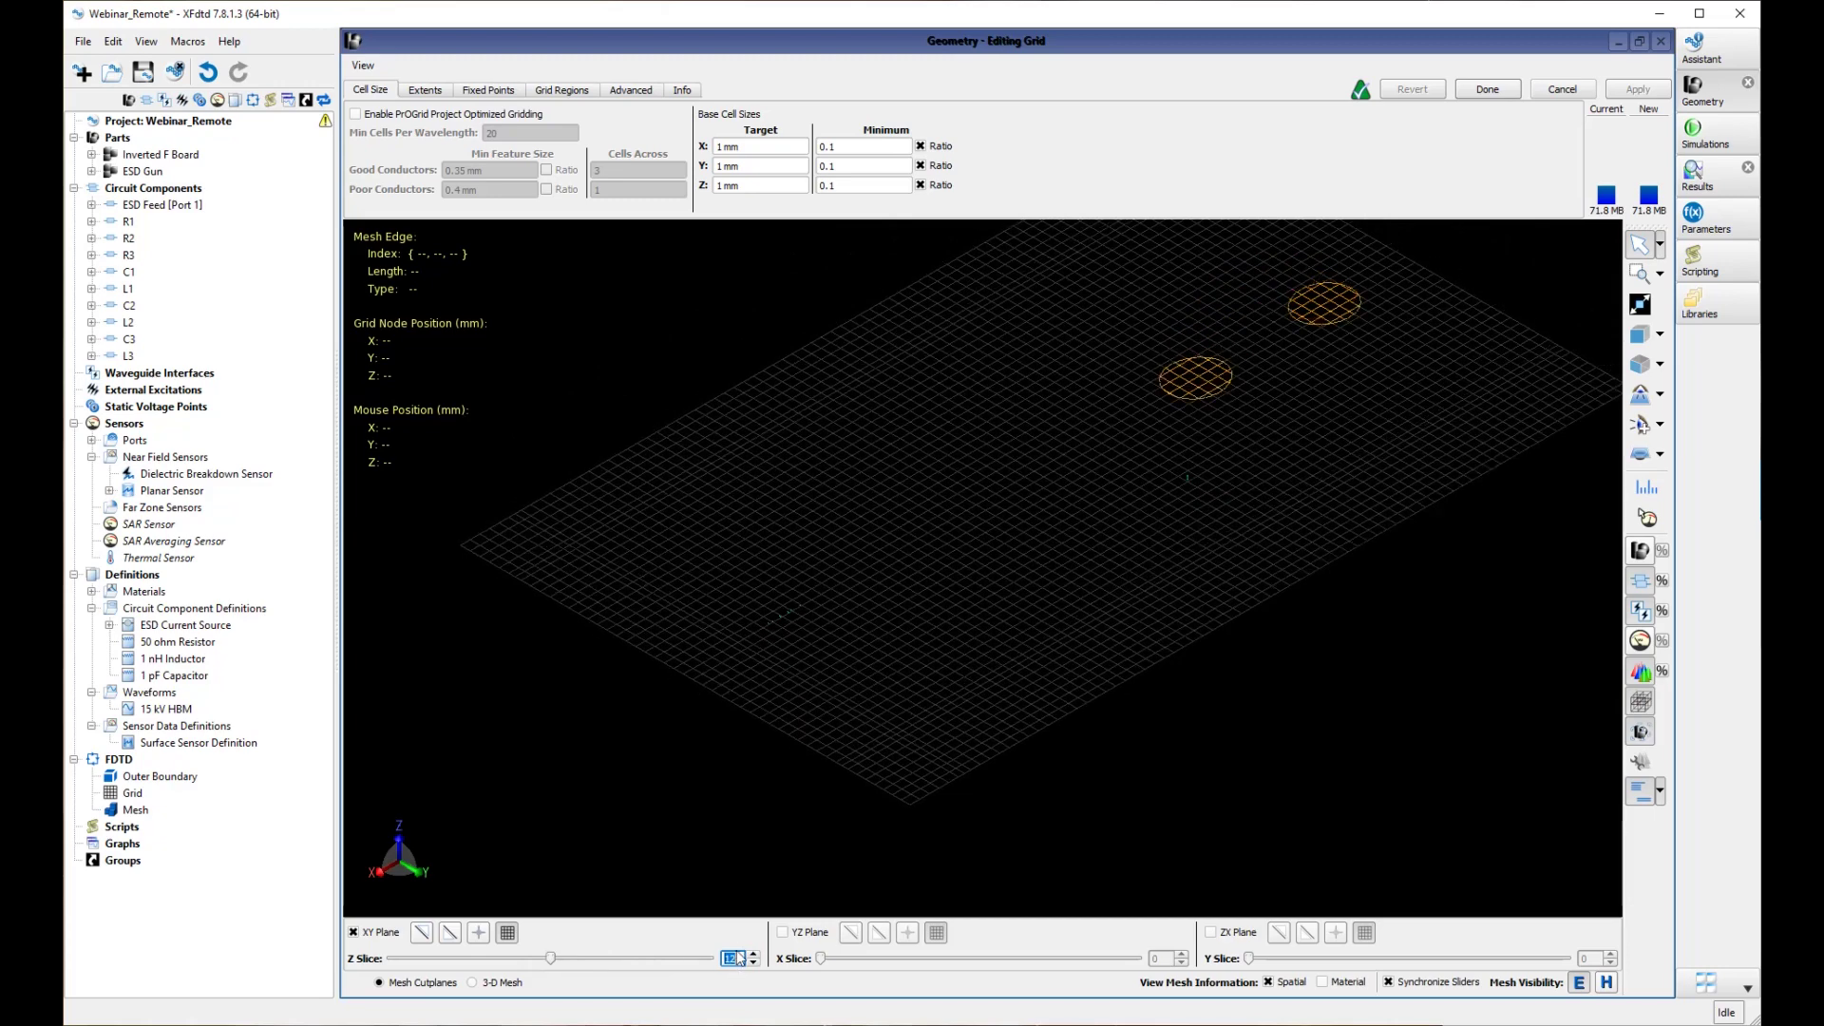
{"action": "scroll", "coordinate": [739, 958], "scroll_direction": "down", "scroll_amount": 4}
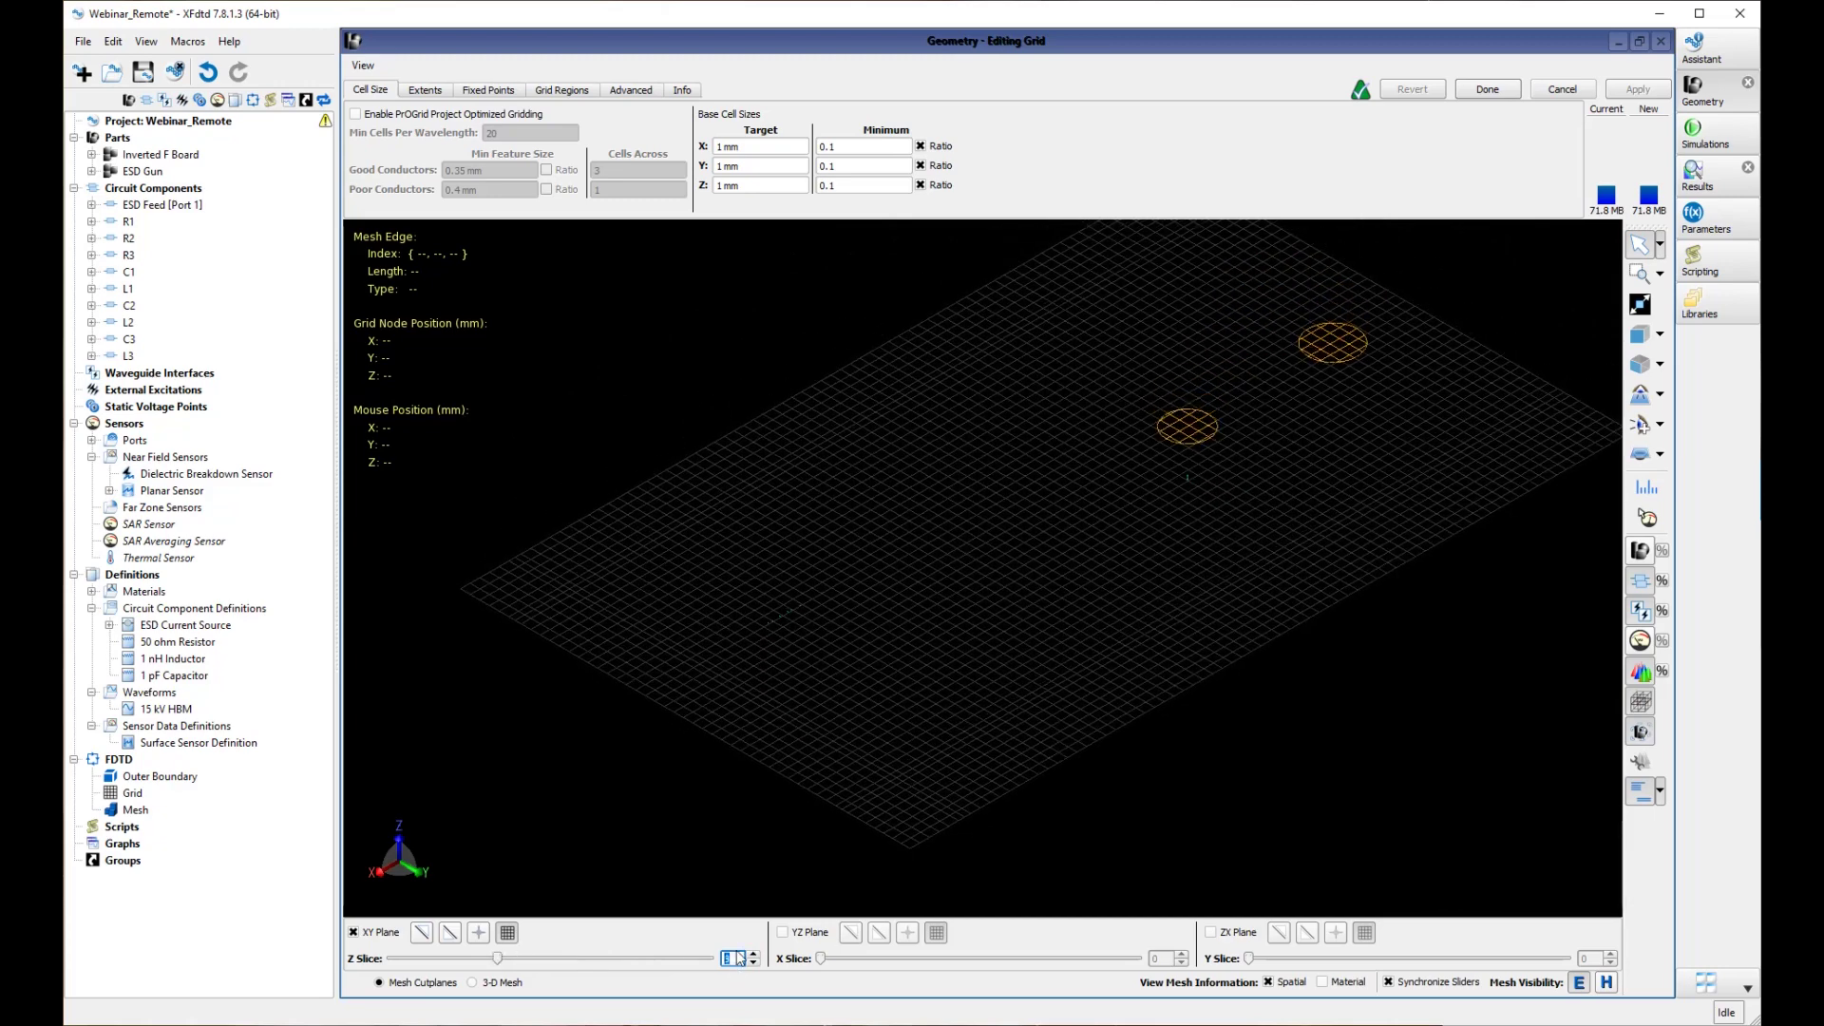
{"action": "scroll", "coordinate": [739, 957], "scroll_direction": "down", "scroll_amount": 4}
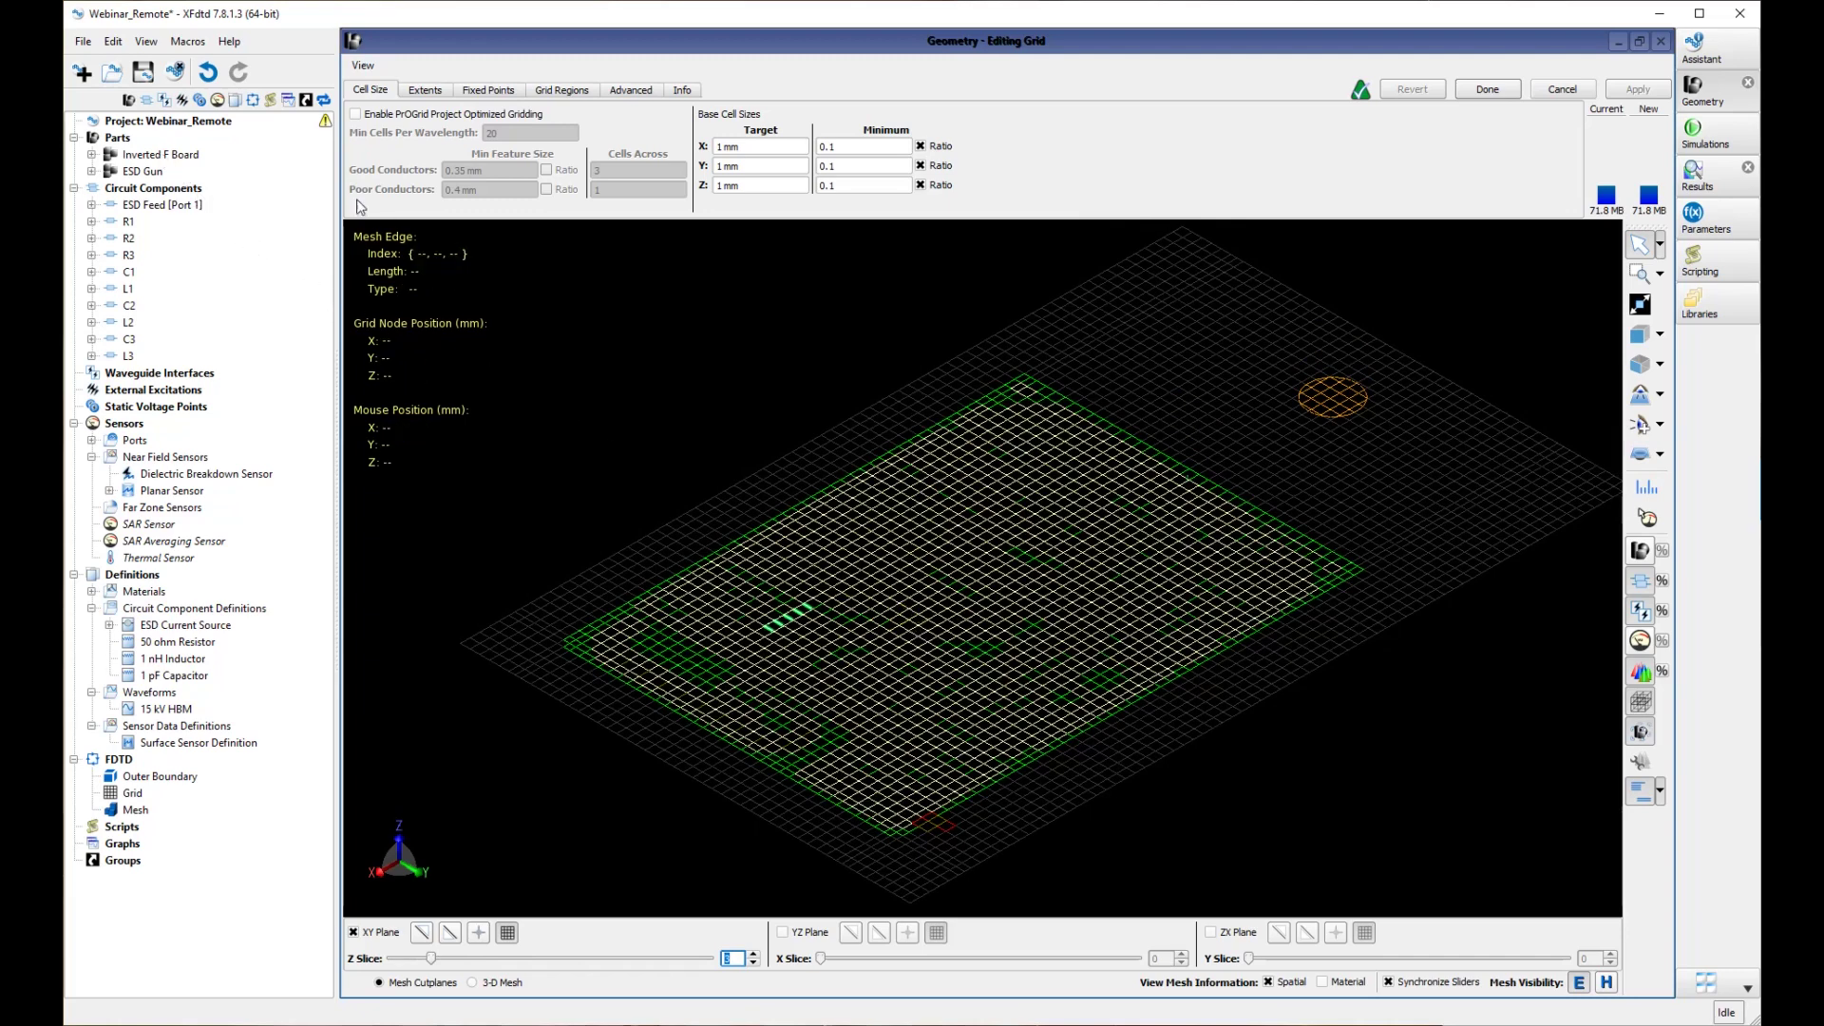
Step: Enable grid regions in X, Y and Z in the Inverted F Board's gridding properties and apply them
{"action": "right_click", "coordinate": [174, 158]}
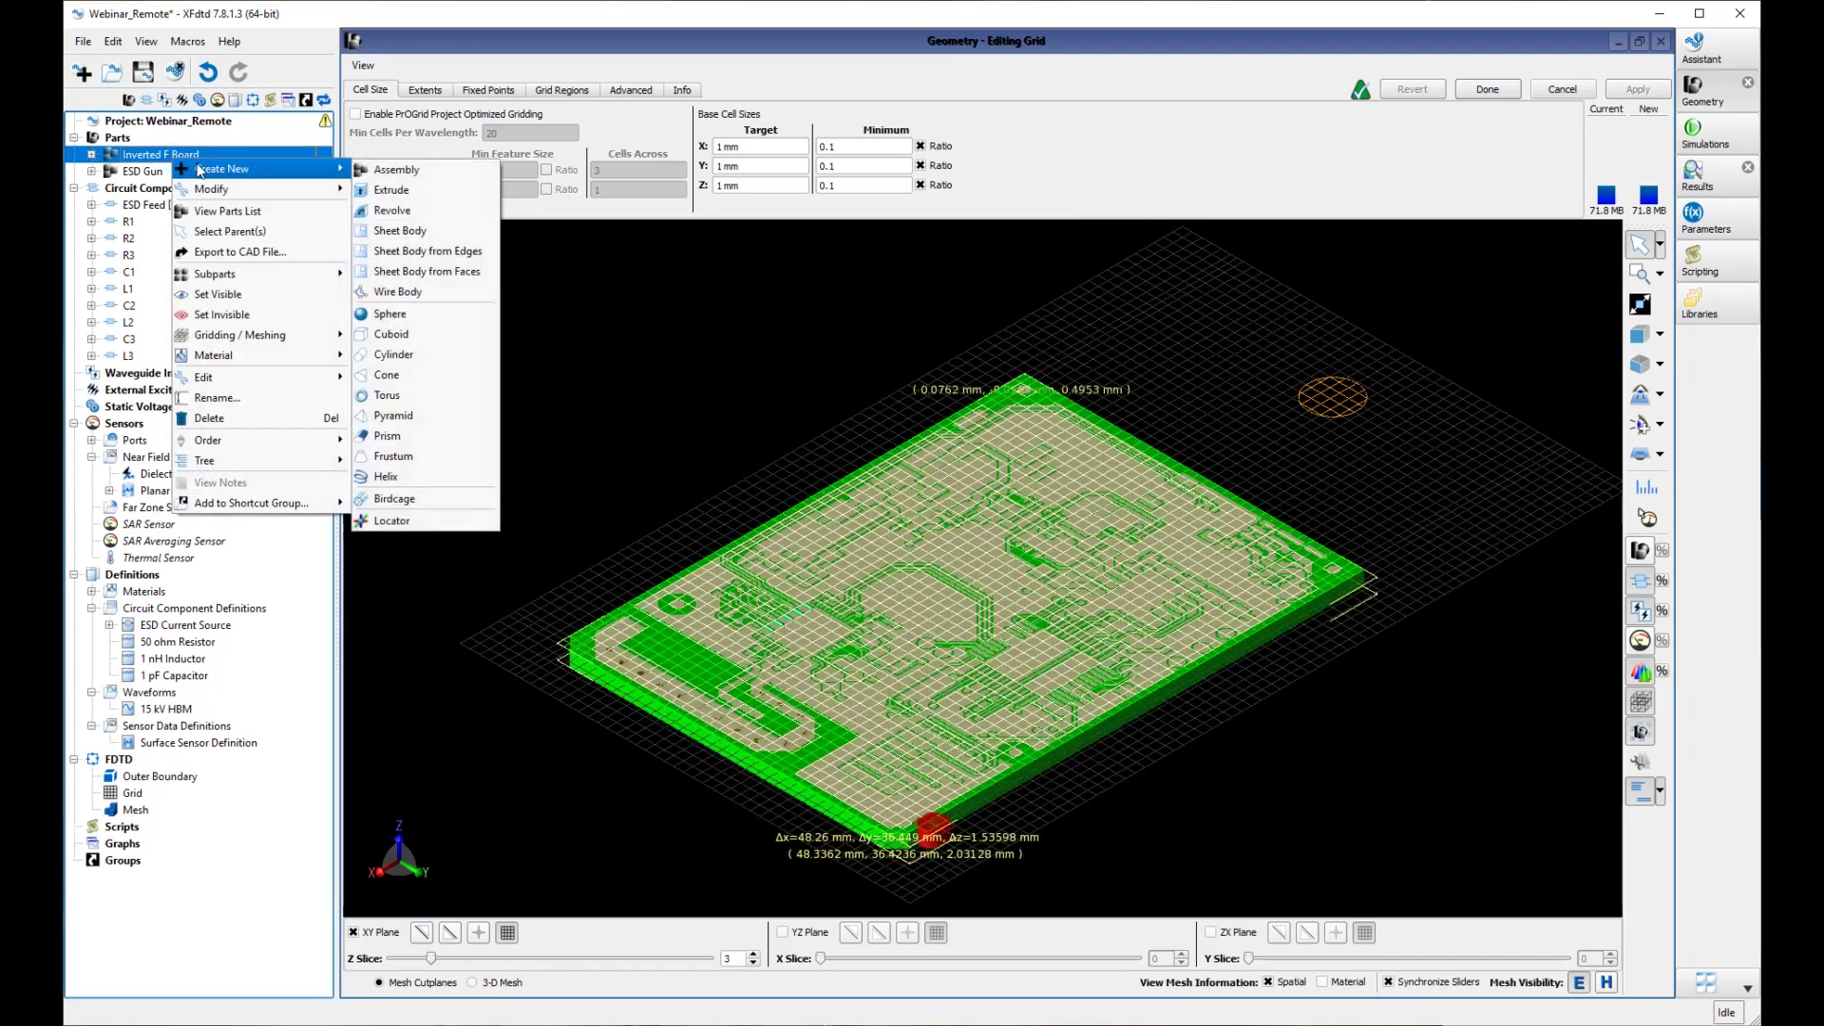
{"action": "mouse_move", "coordinate": [238, 334]}
{"action": "left_click", "coordinate": [418, 335]}
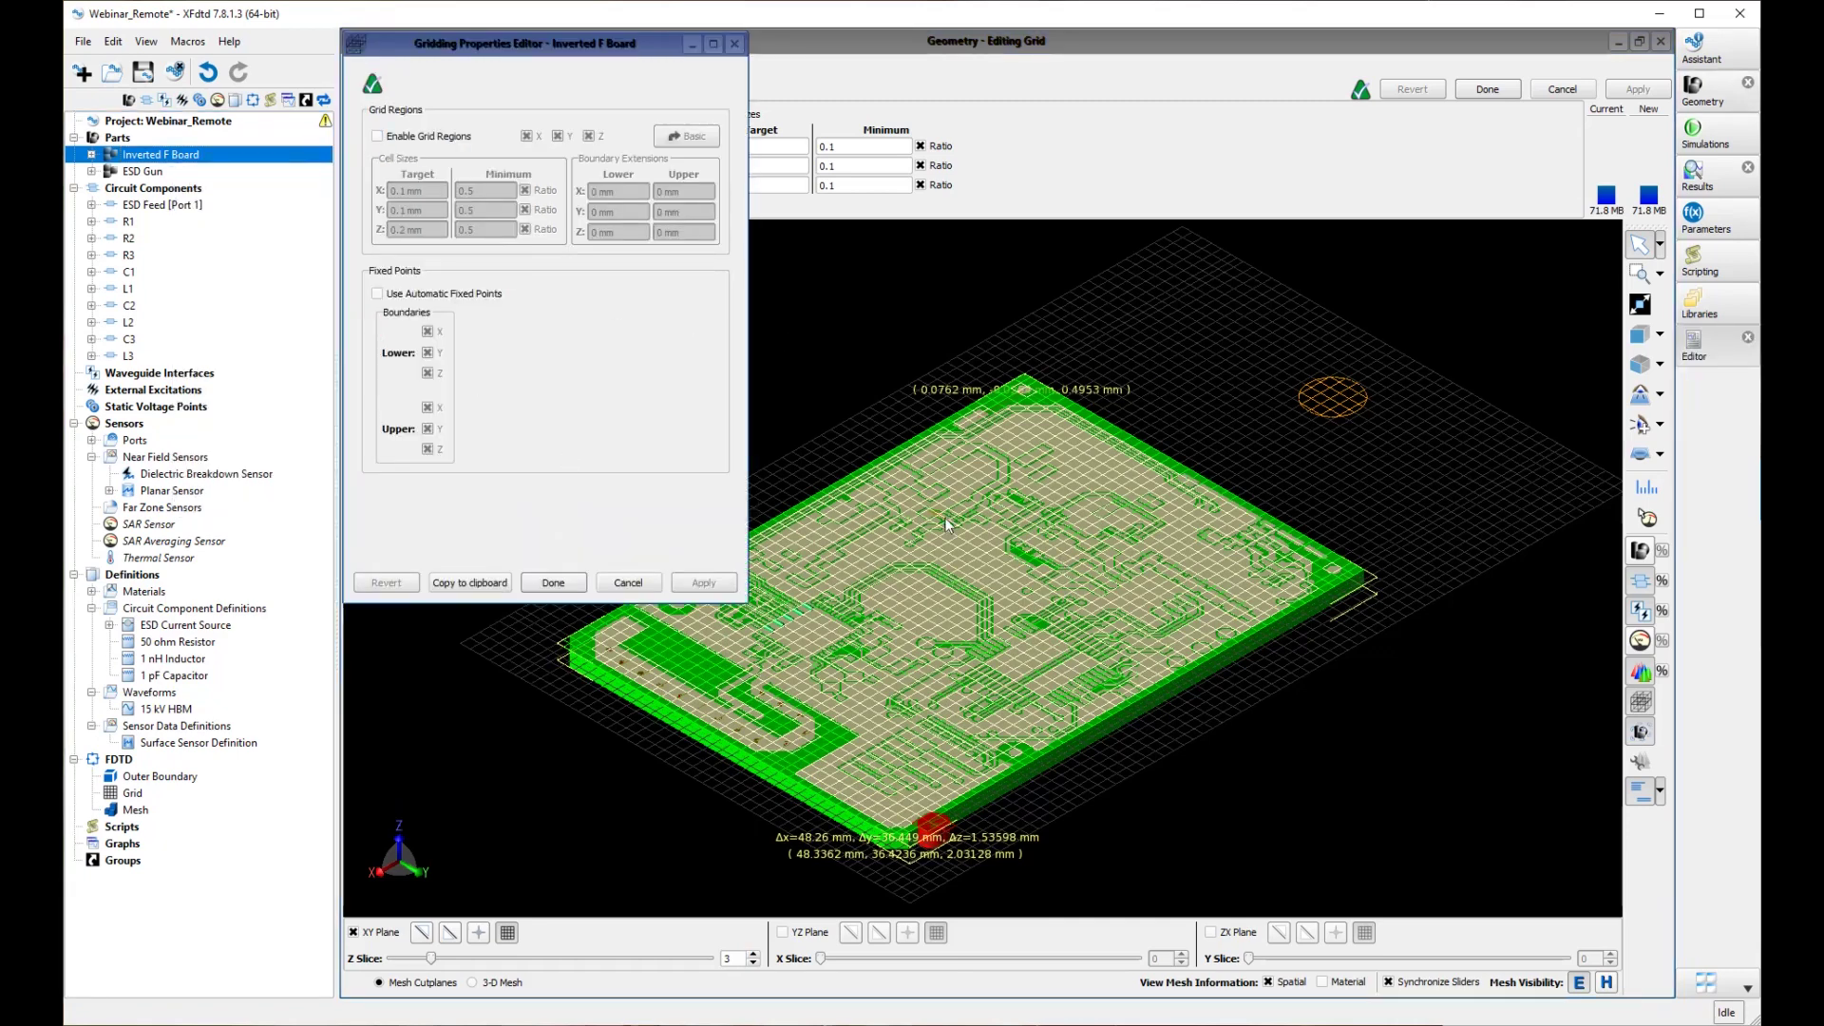
{"action": "left_click", "coordinate": [391, 140]}
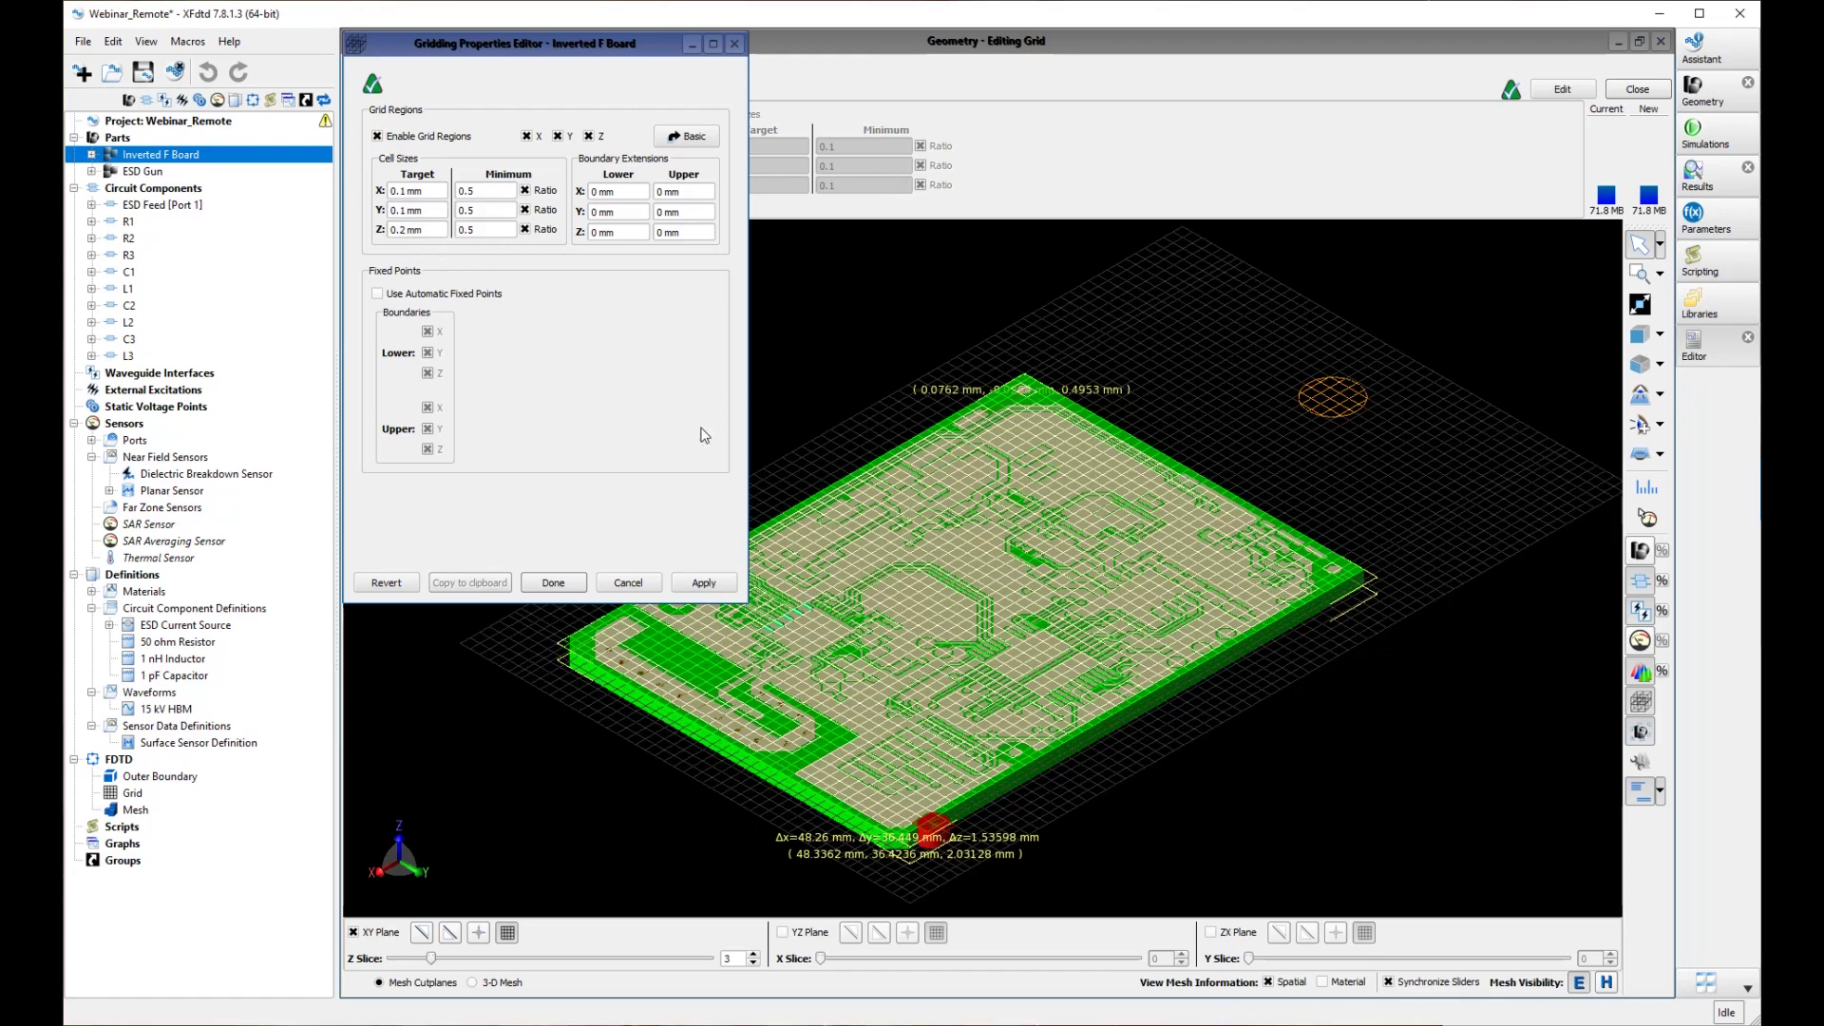
{"action": "left_click", "coordinate": [704, 583]}
{"action": "left_click", "coordinate": [554, 584]}
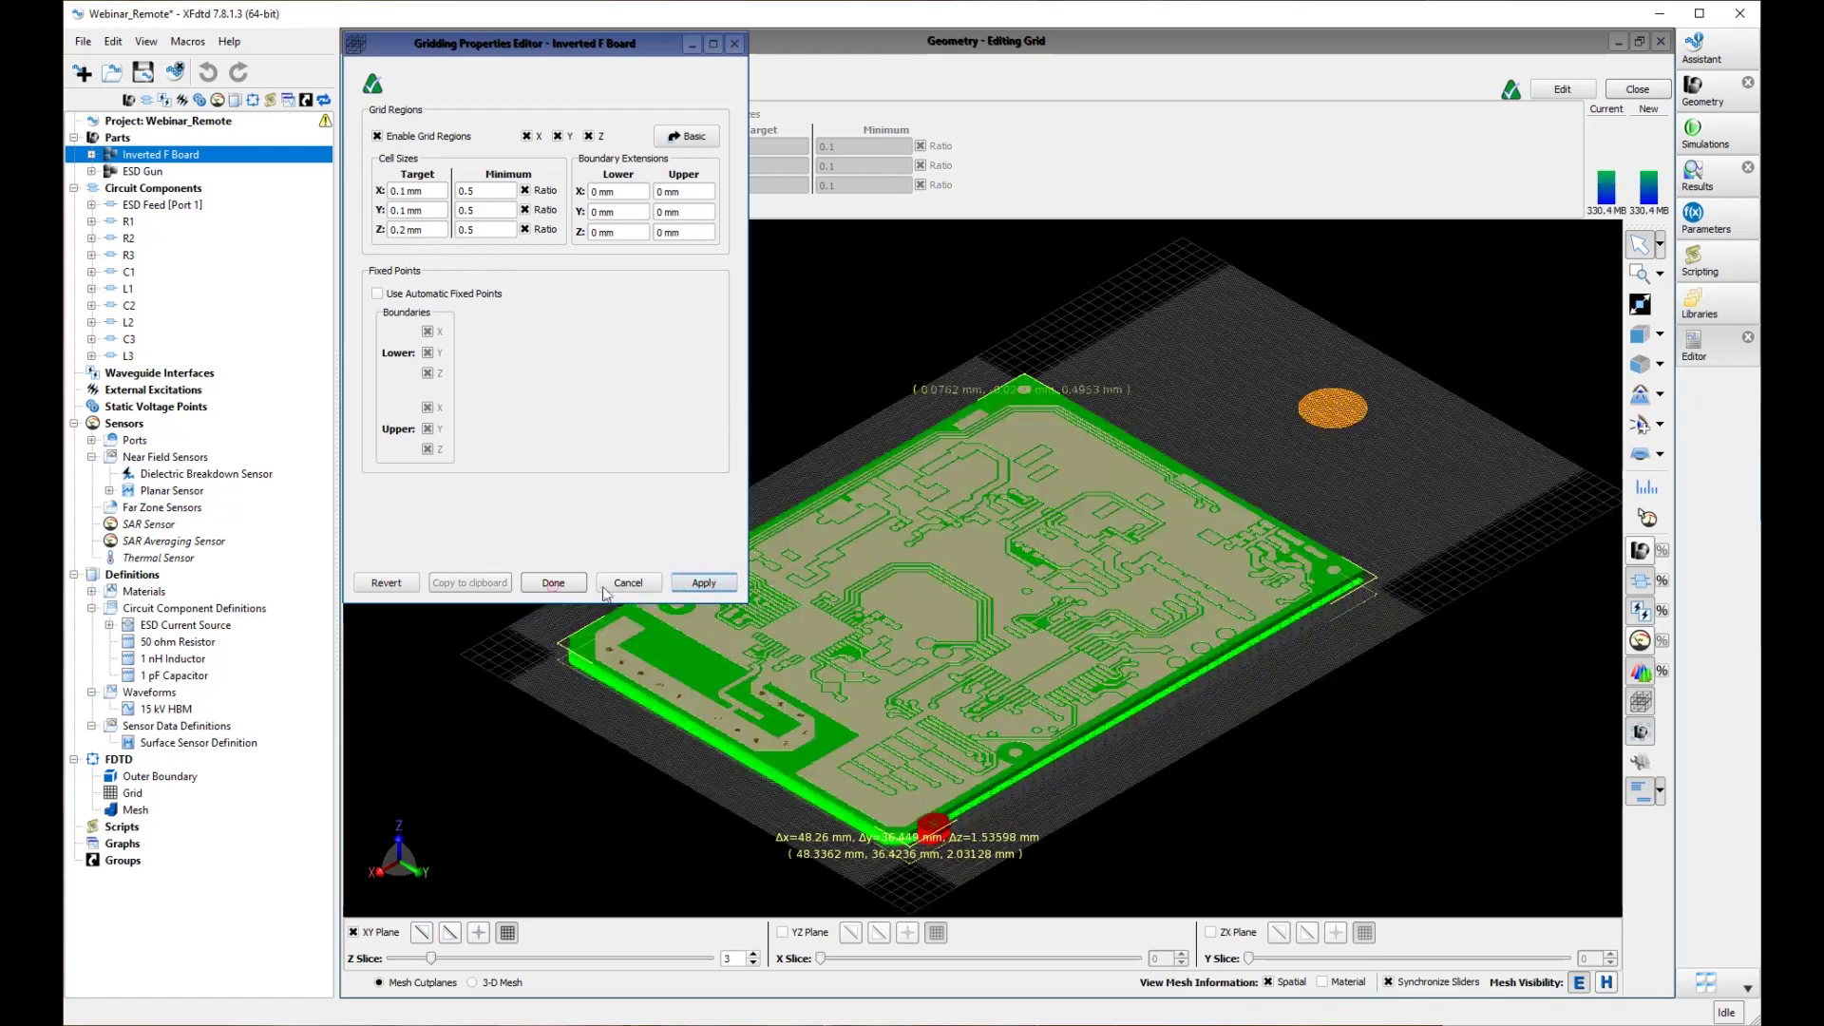
Step: Examine the refined board mesh layer by layer up to Z slice 9 and inspect how the top traces are resolved
{"action": "left_click", "coordinate": [731, 959]}
{"action": "key", "text": "Up"}
{"action": "key", "text": "Up"}
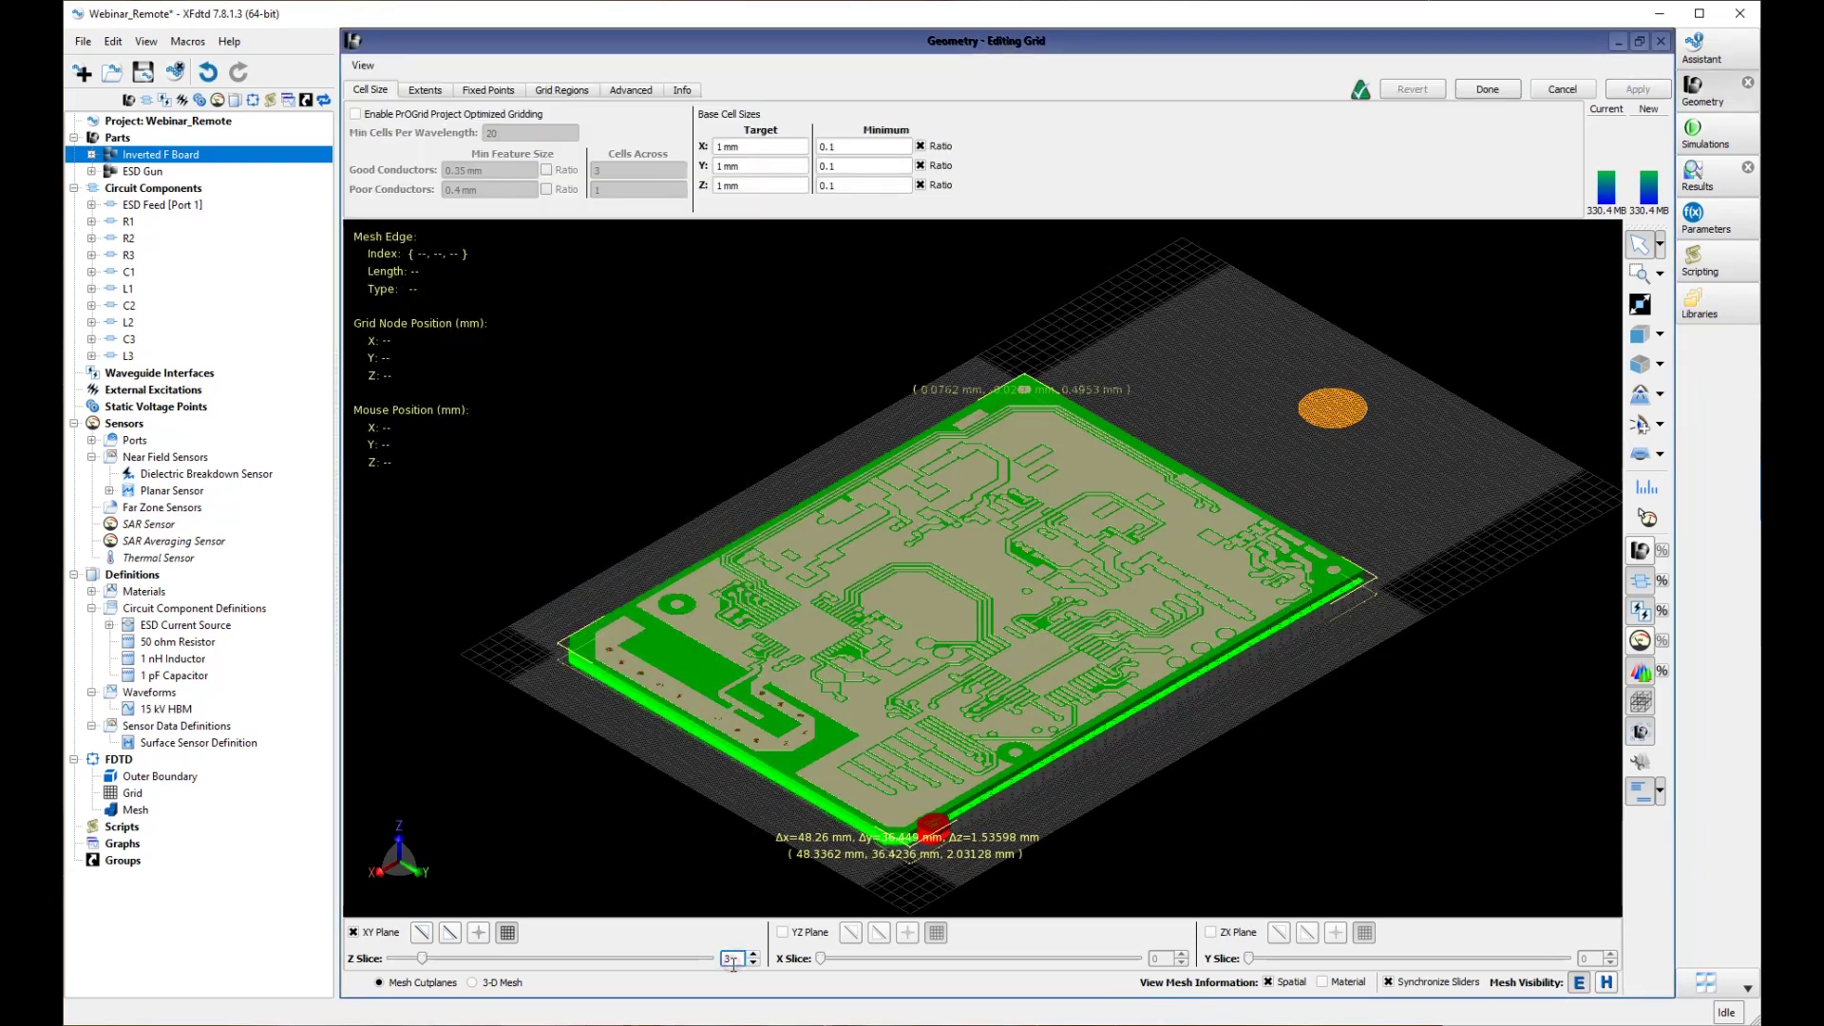
{"action": "key", "text": "Up"}
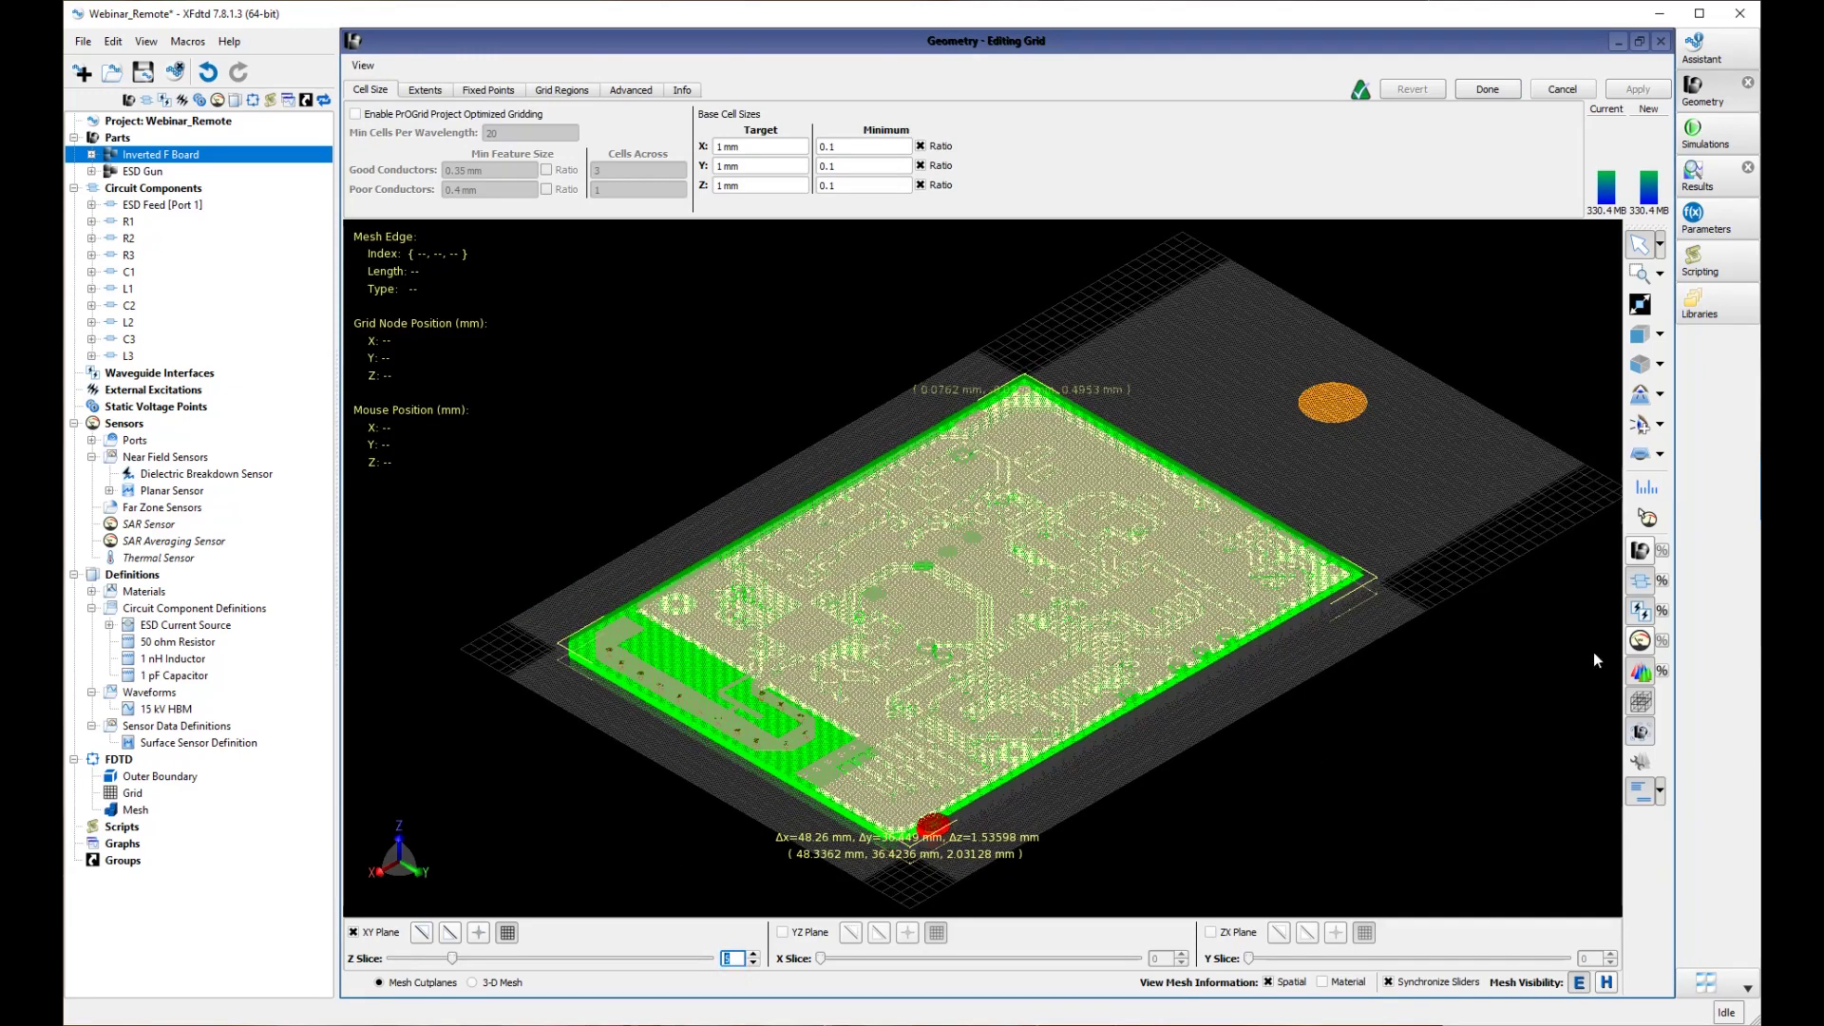
{"action": "left_click", "coordinate": [1412, 722]}
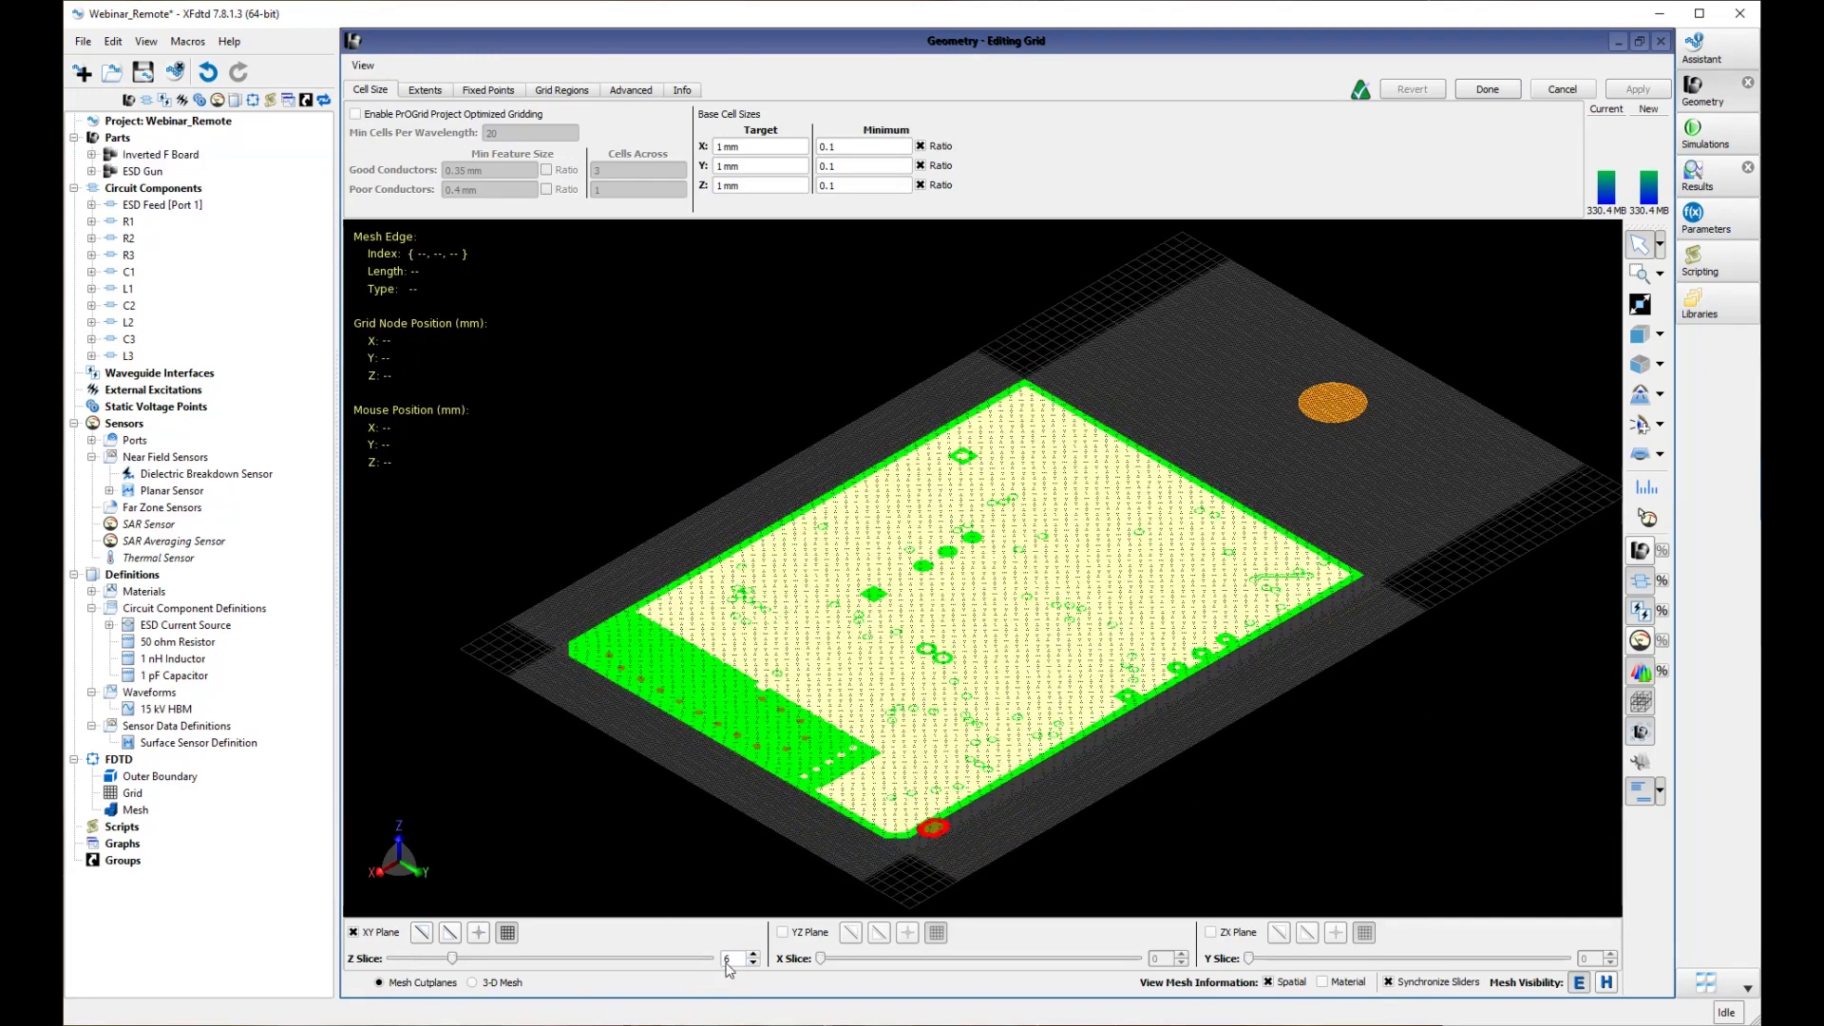
{"action": "key", "text": "Up"}
{"action": "key", "text": "Up"}
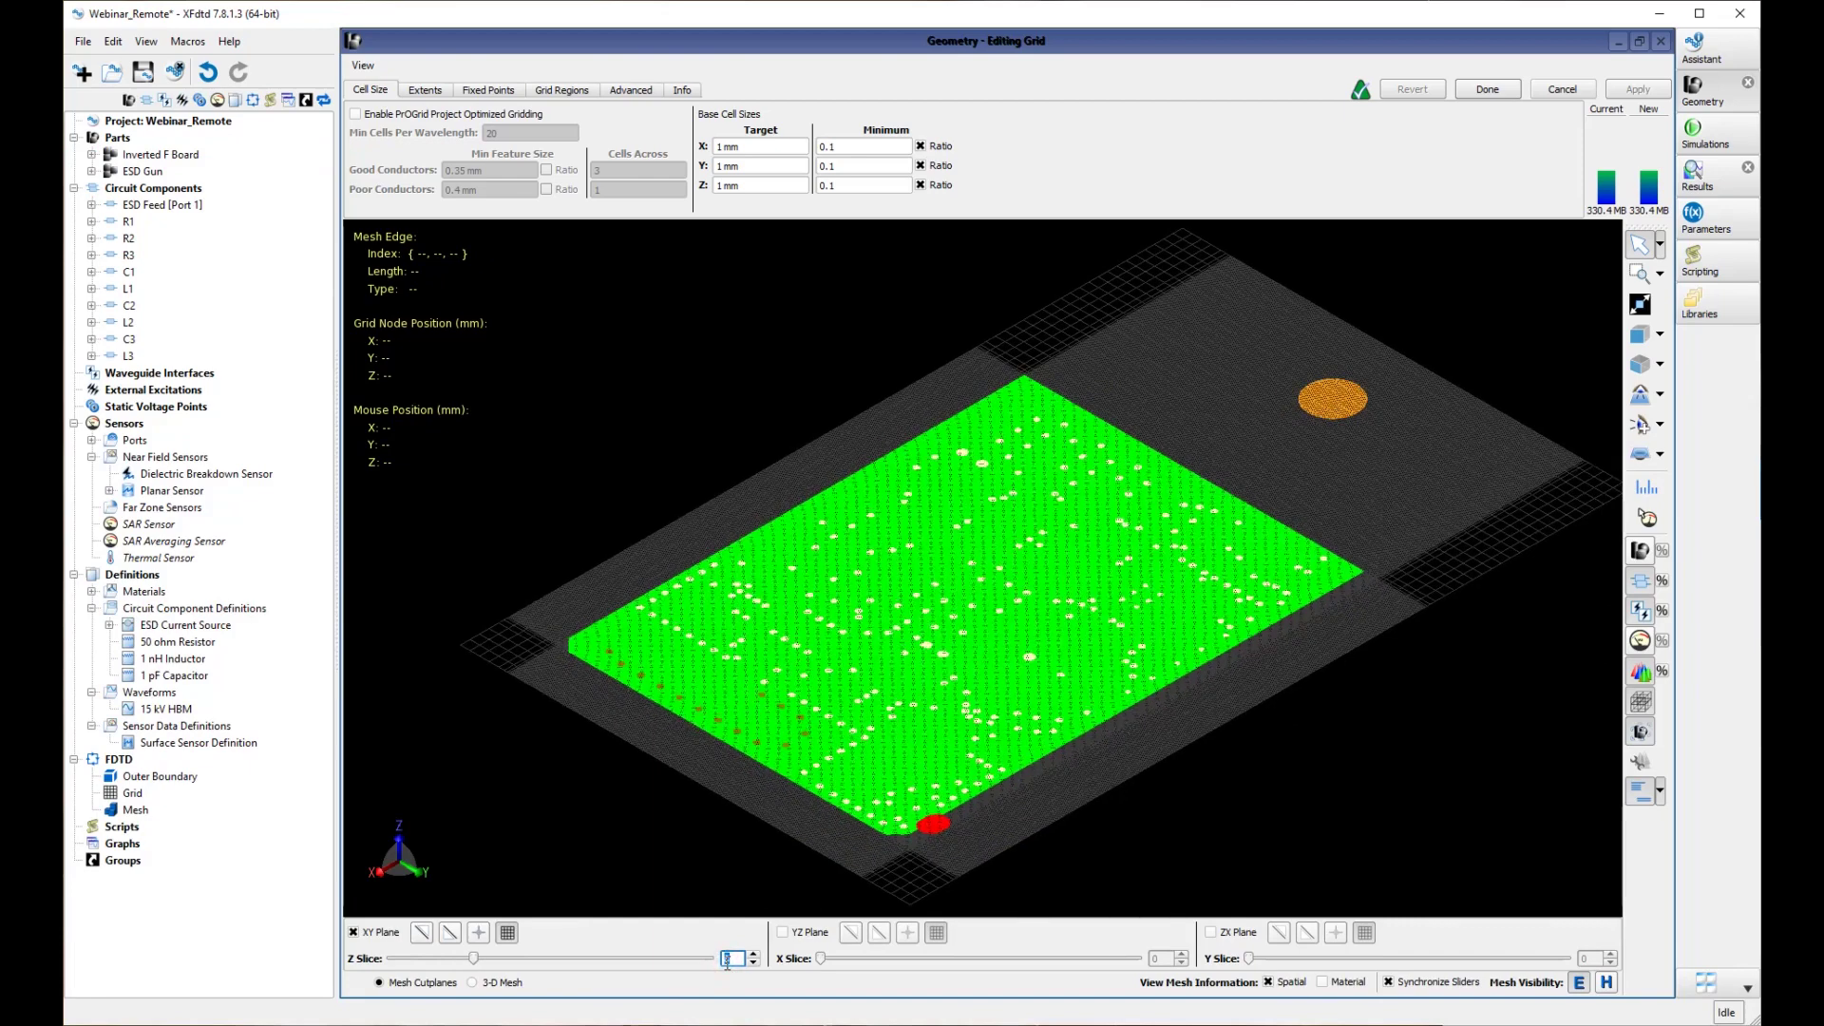
{"action": "key", "text": "Up"}
{"action": "key", "text": "Up"}
{"action": "key", "text": "Down"}
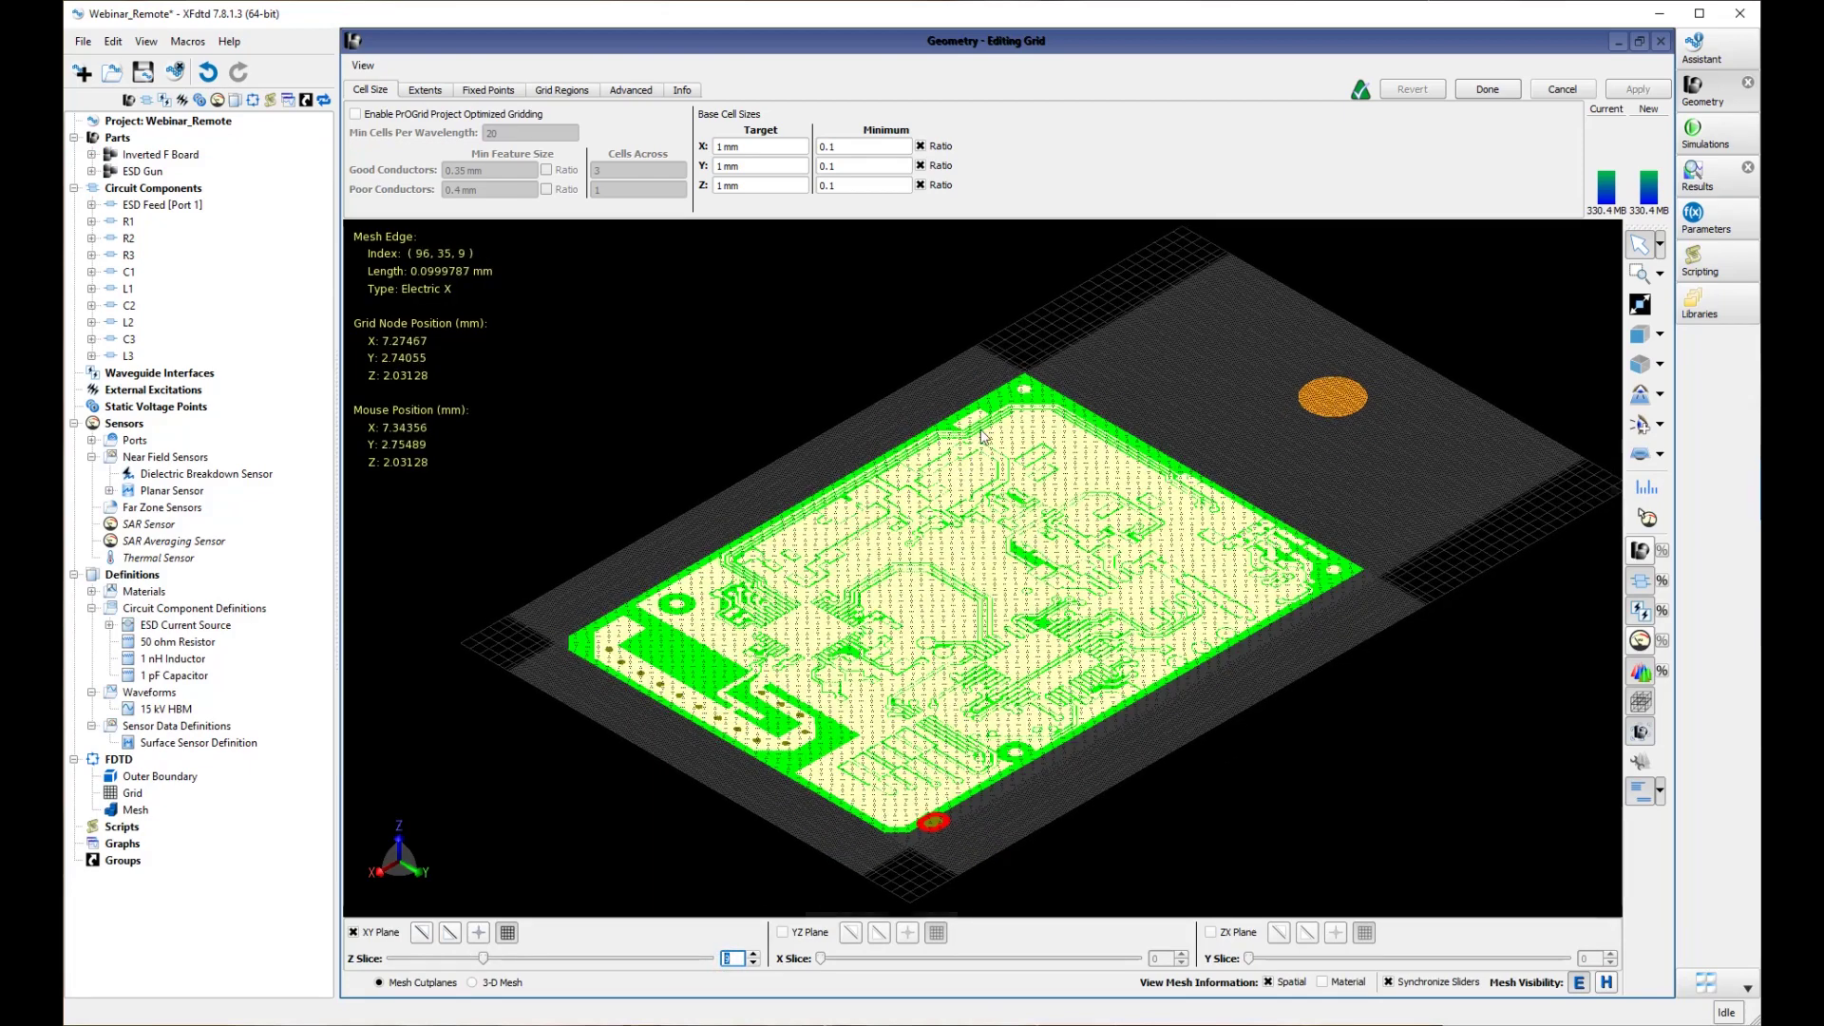
{"action": "scroll", "coordinate": [982, 437], "scroll_direction": "up", "scroll_amount": 10}
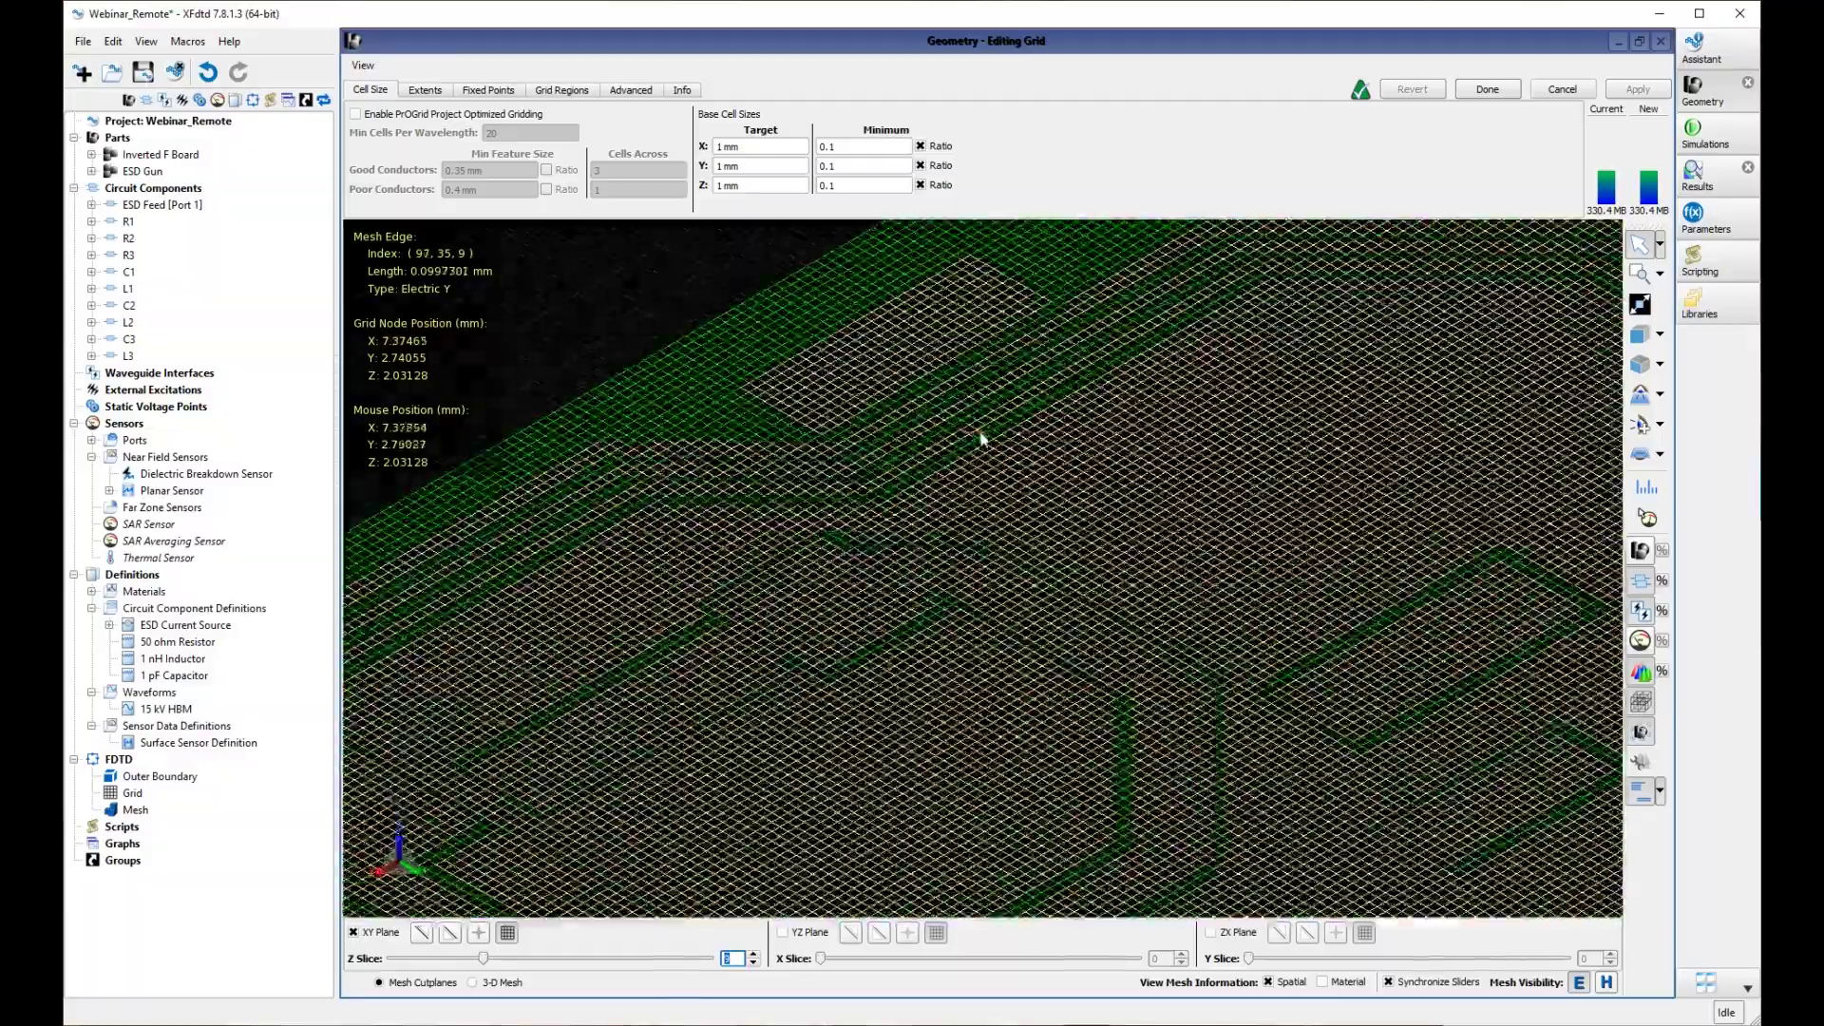
{"action": "middle_click_drag", "start_coordinate": [965, 439], "coordinate": [1015, 529]}
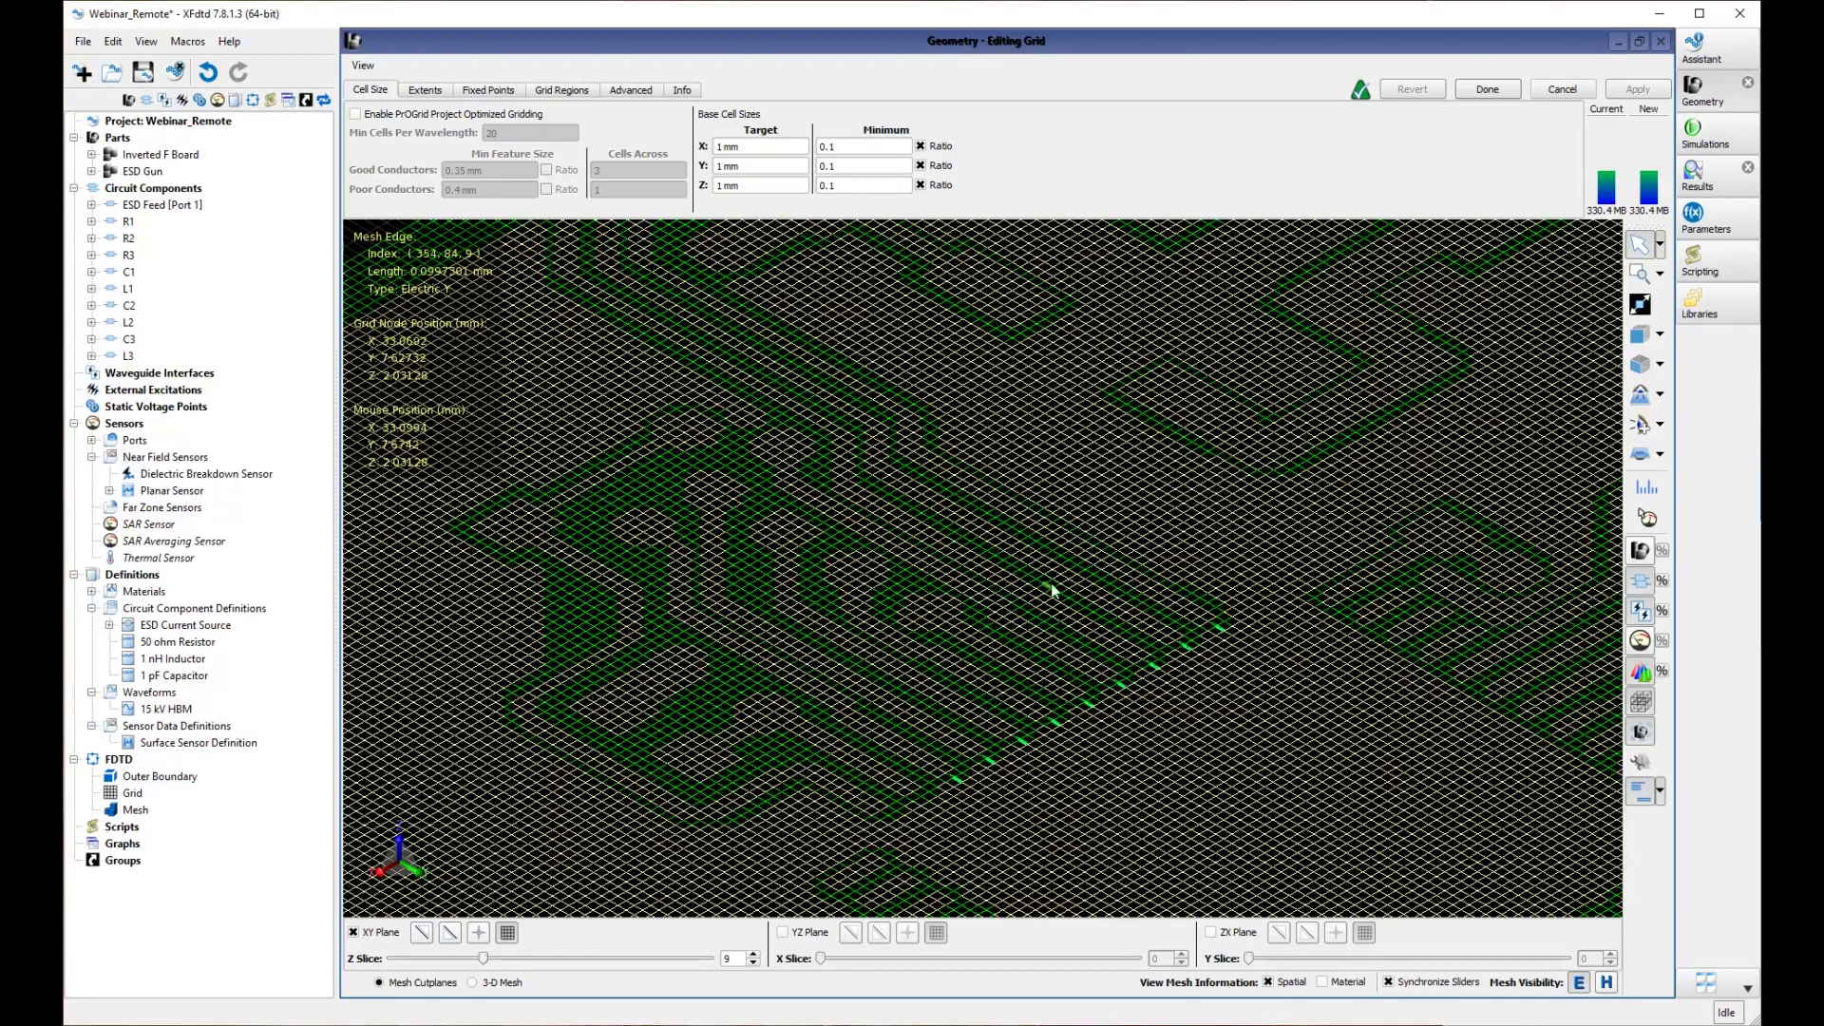
Step: Recheck the 15 kV HBM waveform's time and frequency plots, and finish editing the grid
{"action": "left_click", "coordinate": [150, 710]}
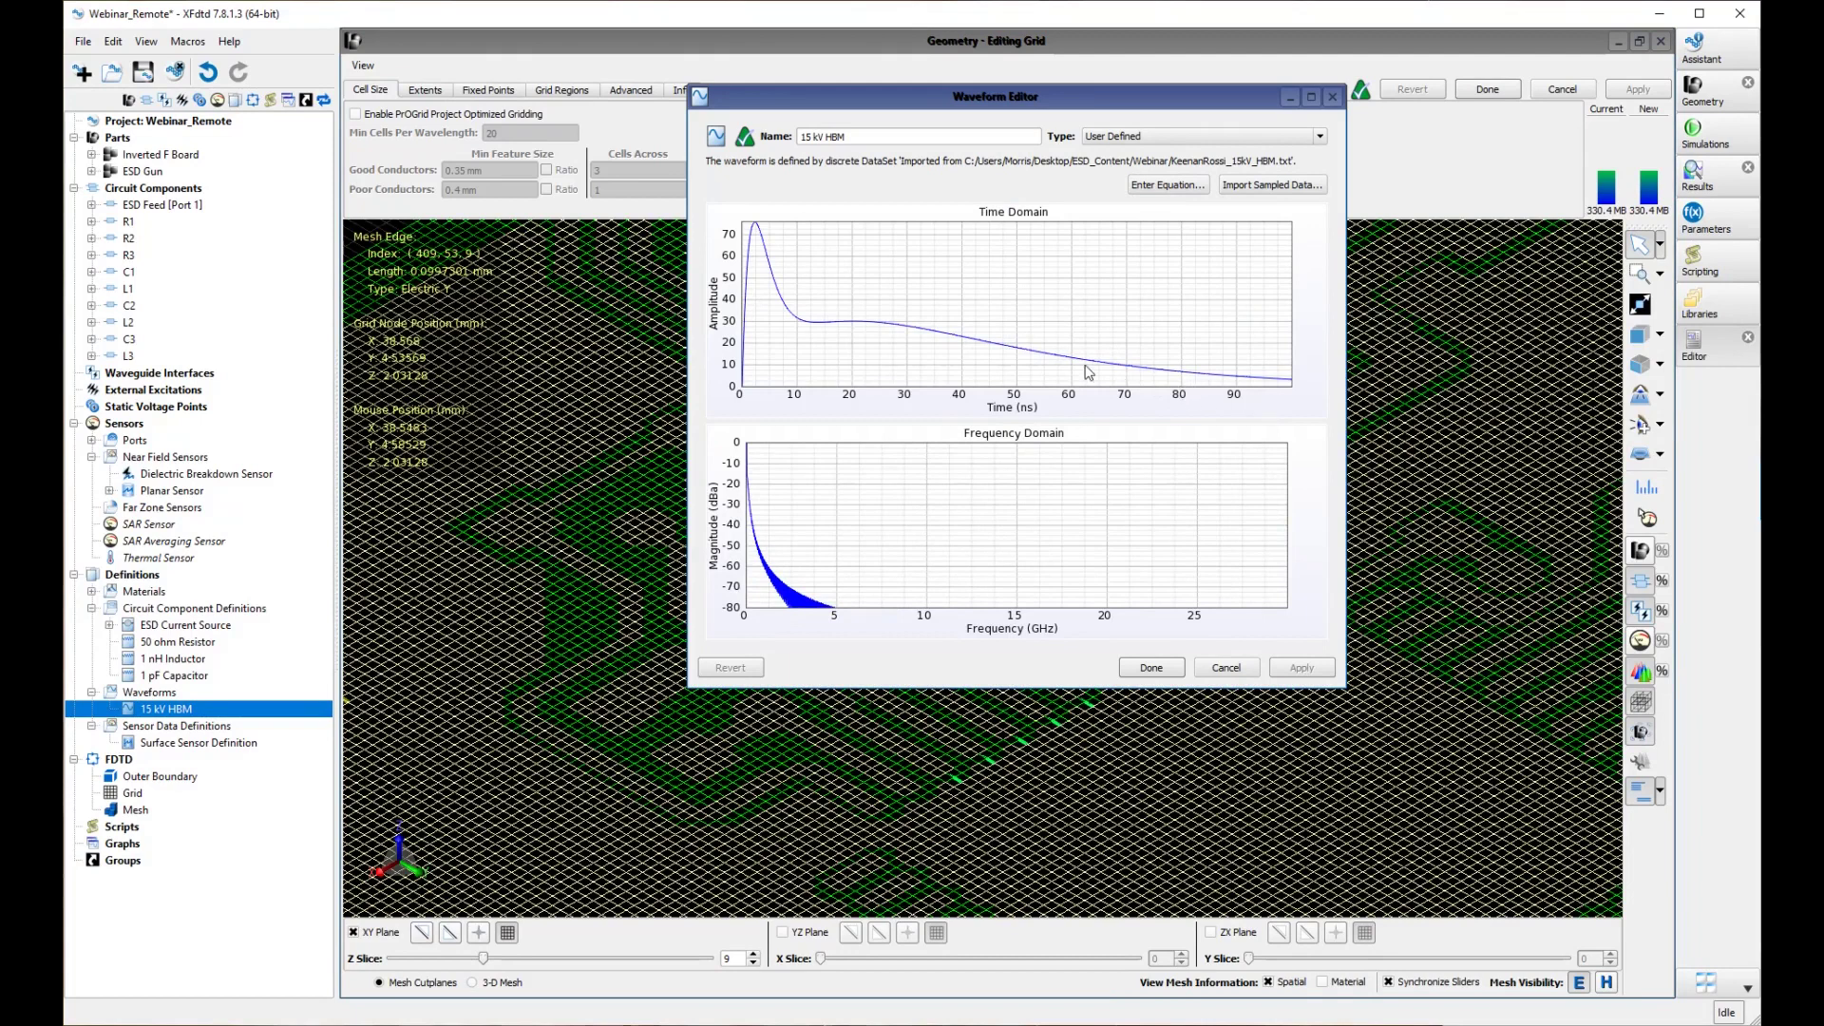
{"action": "left_click", "coordinate": [1152, 668]}
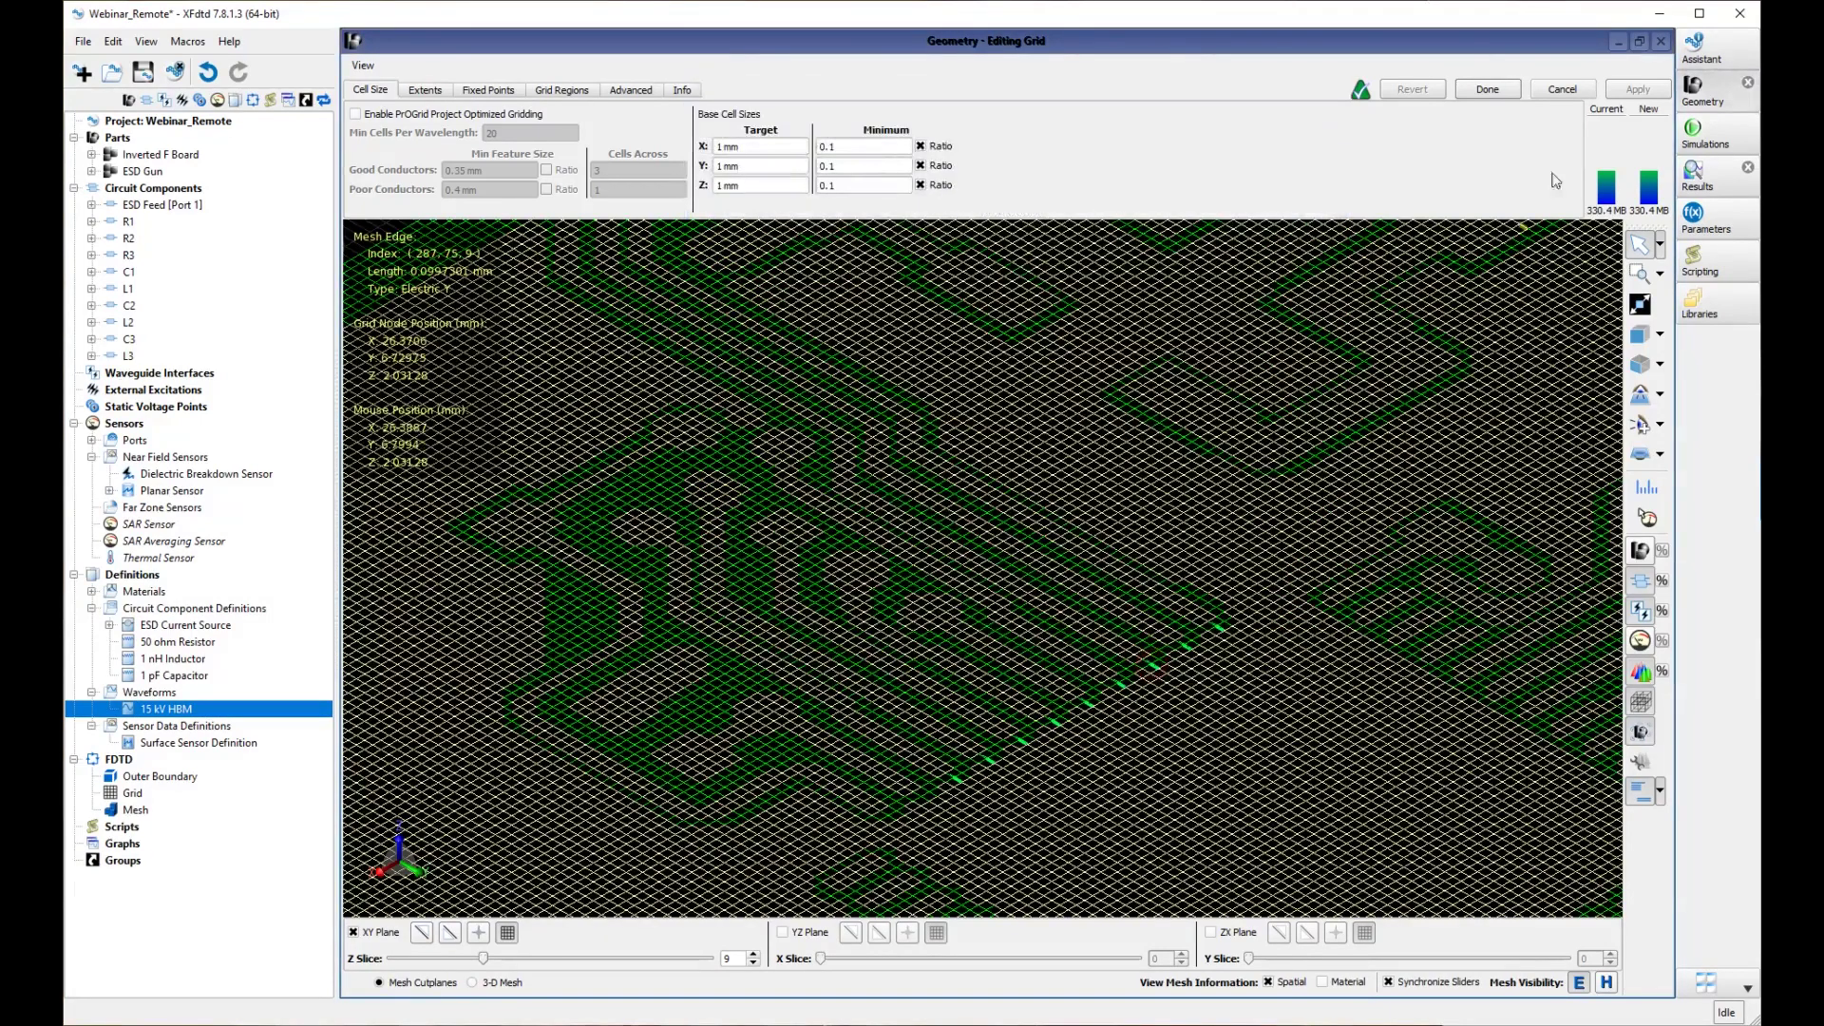
{"action": "left_click", "coordinate": [1498, 94]}
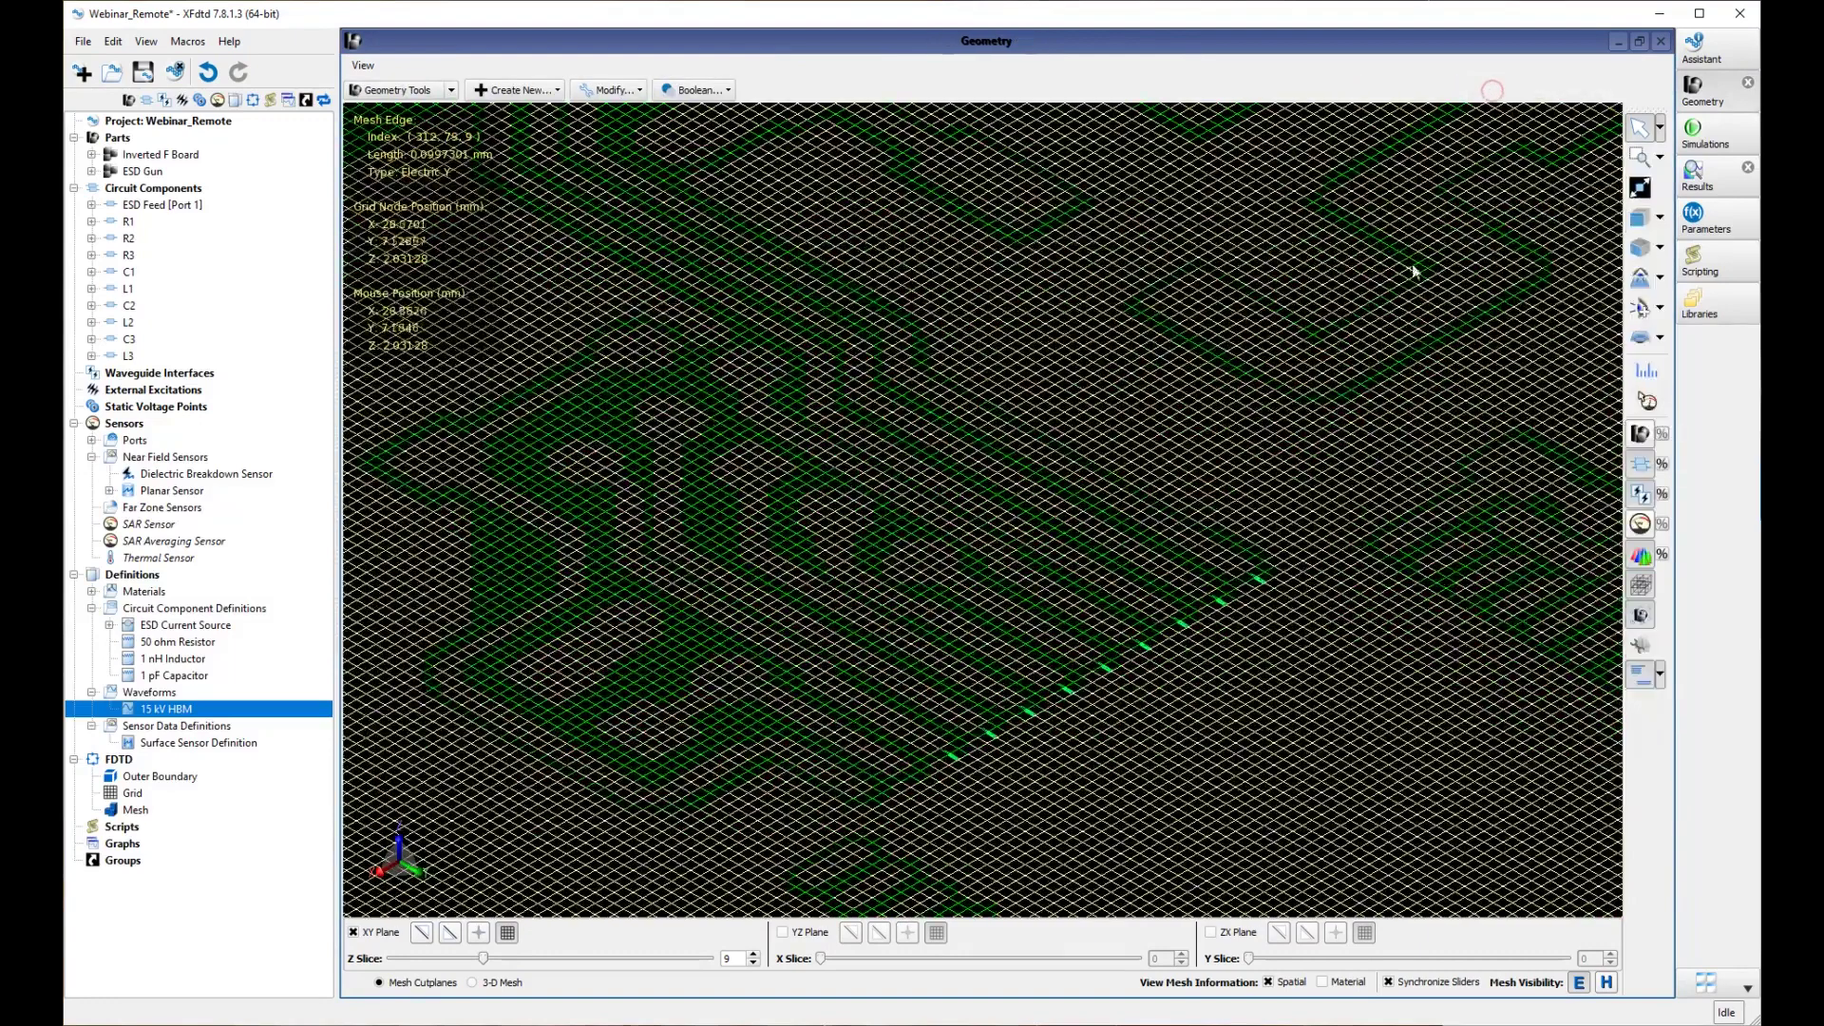
{"action": "left_click", "coordinate": [1651, 586]}
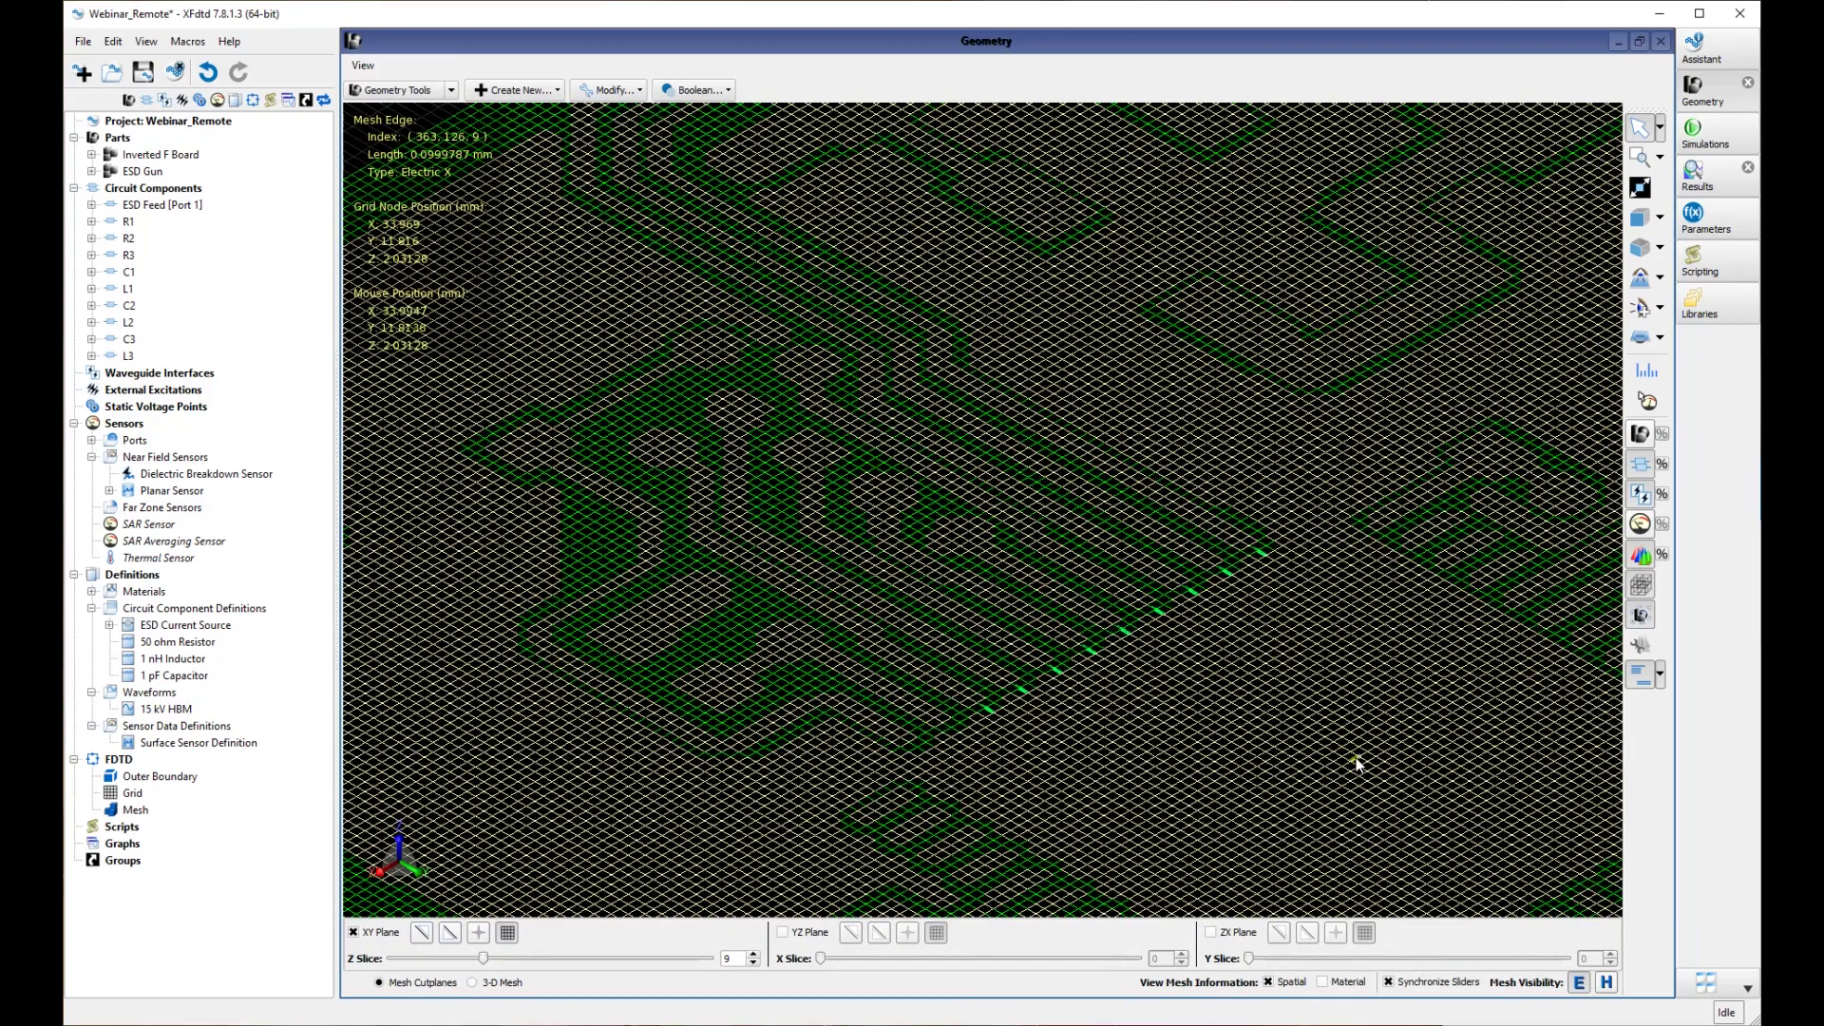
Step: Review a new FDTD simulation's parameter sweep, S-parameter, frequencies of interest and termination criteria settings without creating the simulation
{"action": "left_click", "coordinate": [1706, 142]}
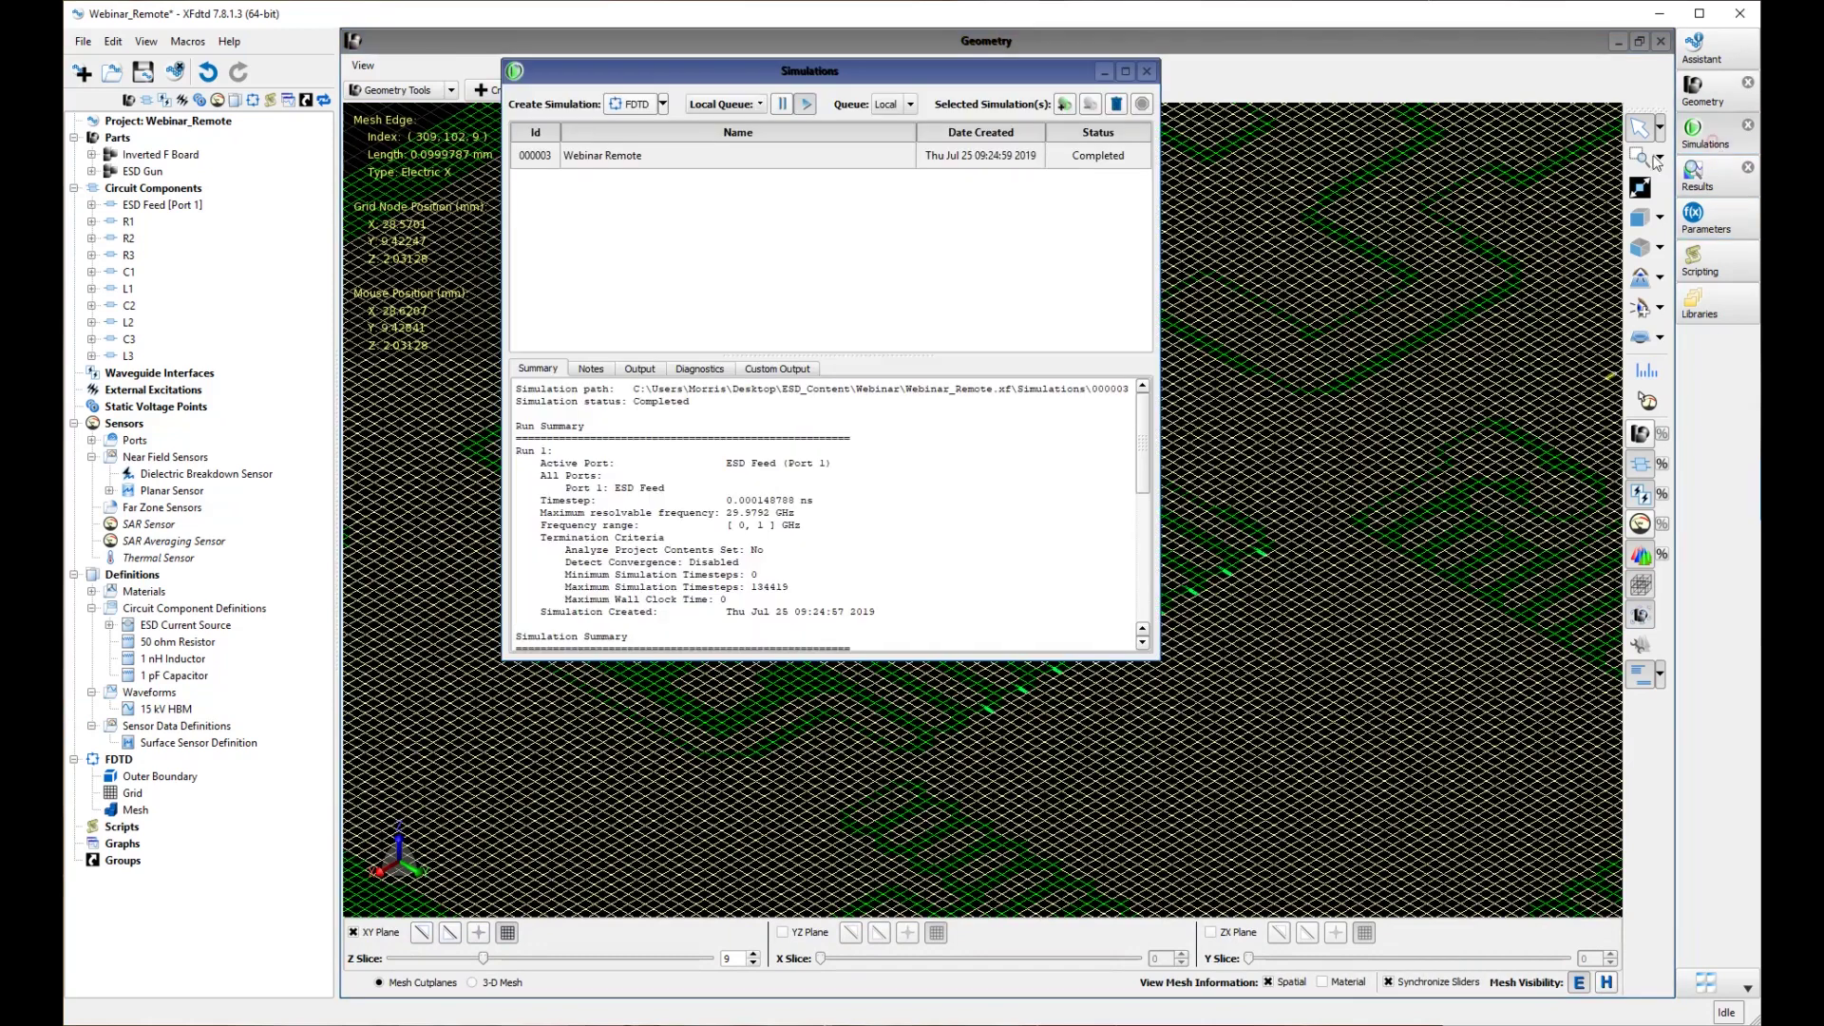
{"action": "left_click", "coordinate": [628, 105]}
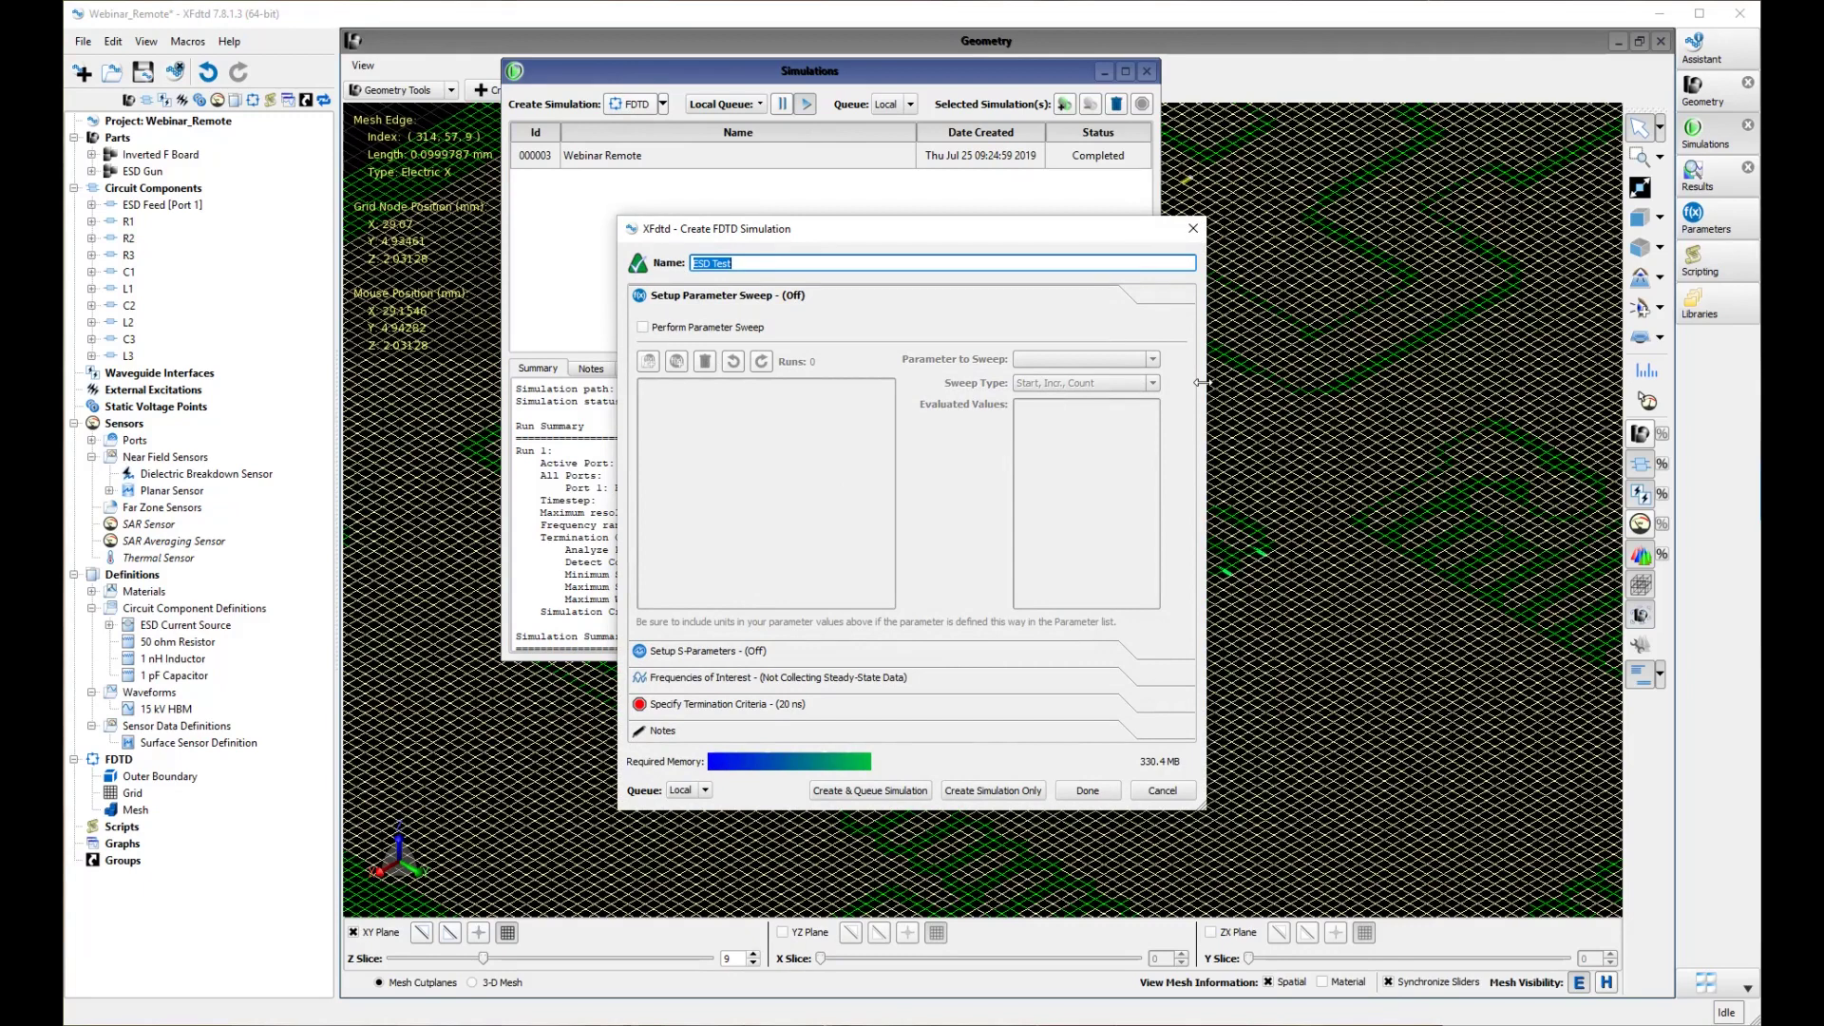
{"action": "left_click", "coordinate": [894, 308]}
{"action": "left_click", "coordinate": [785, 657]}
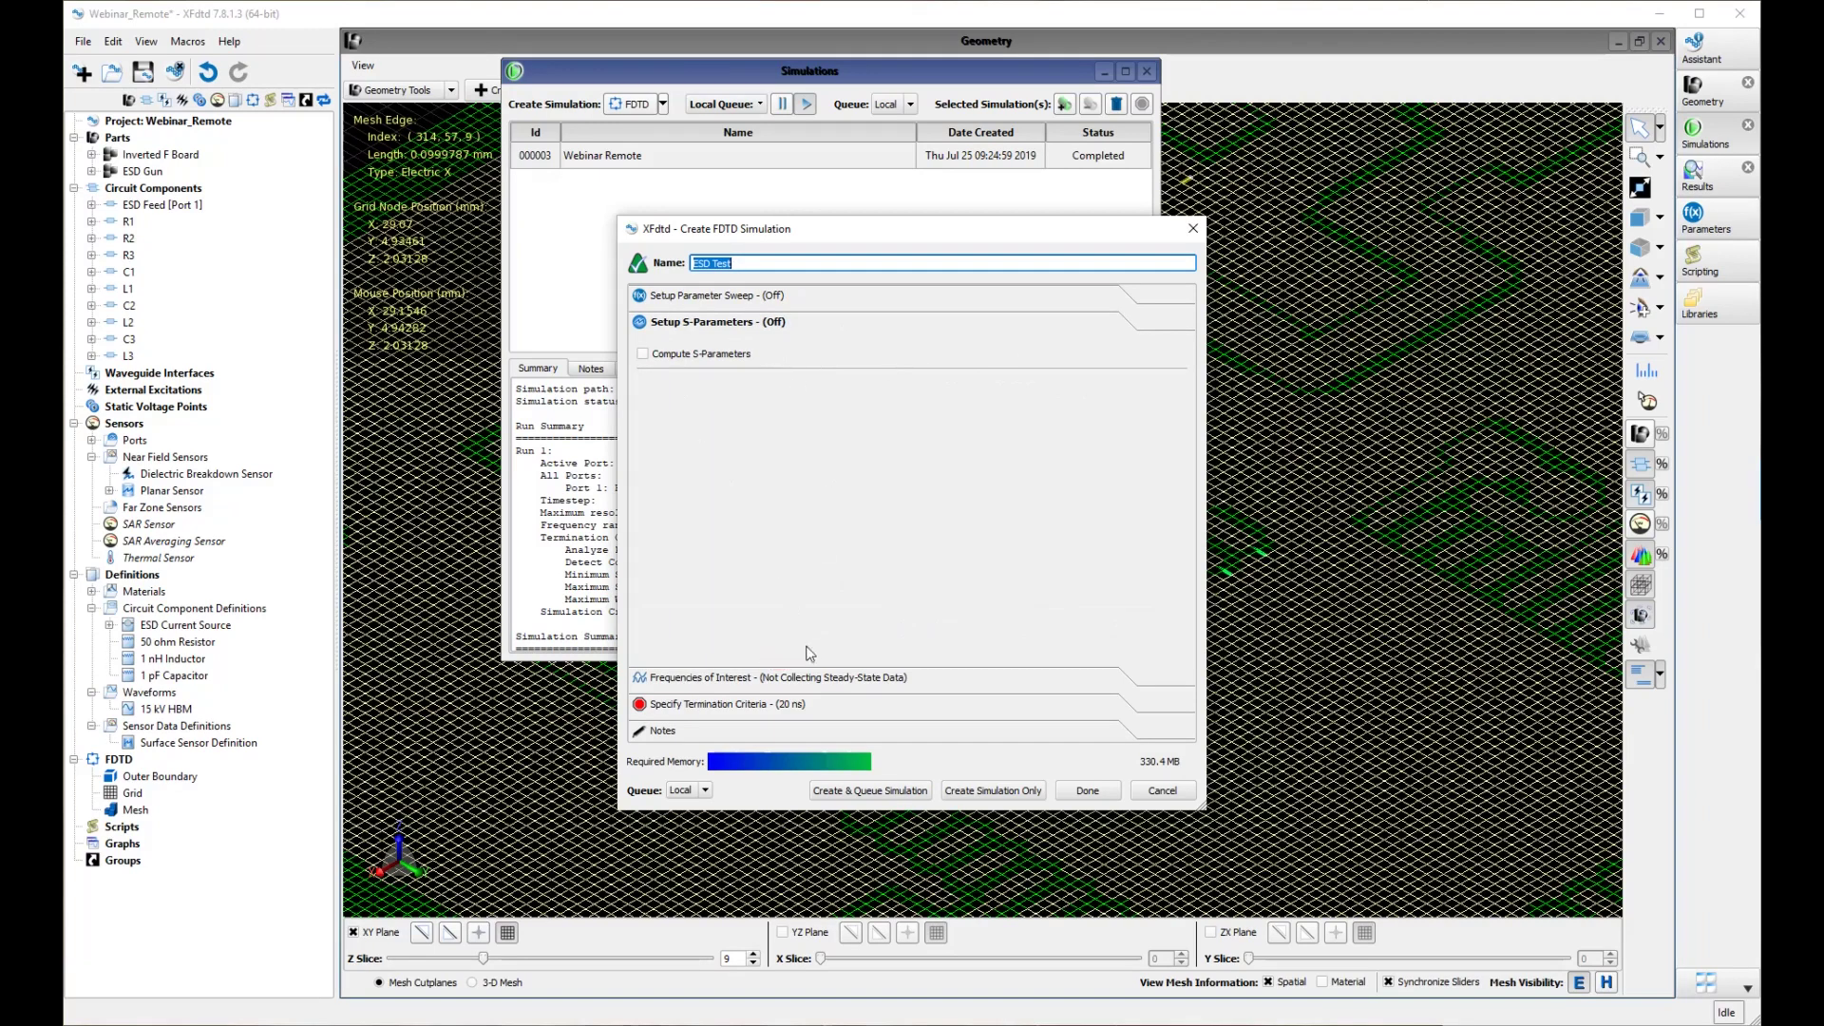
{"action": "left_click", "coordinate": [741, 676]}
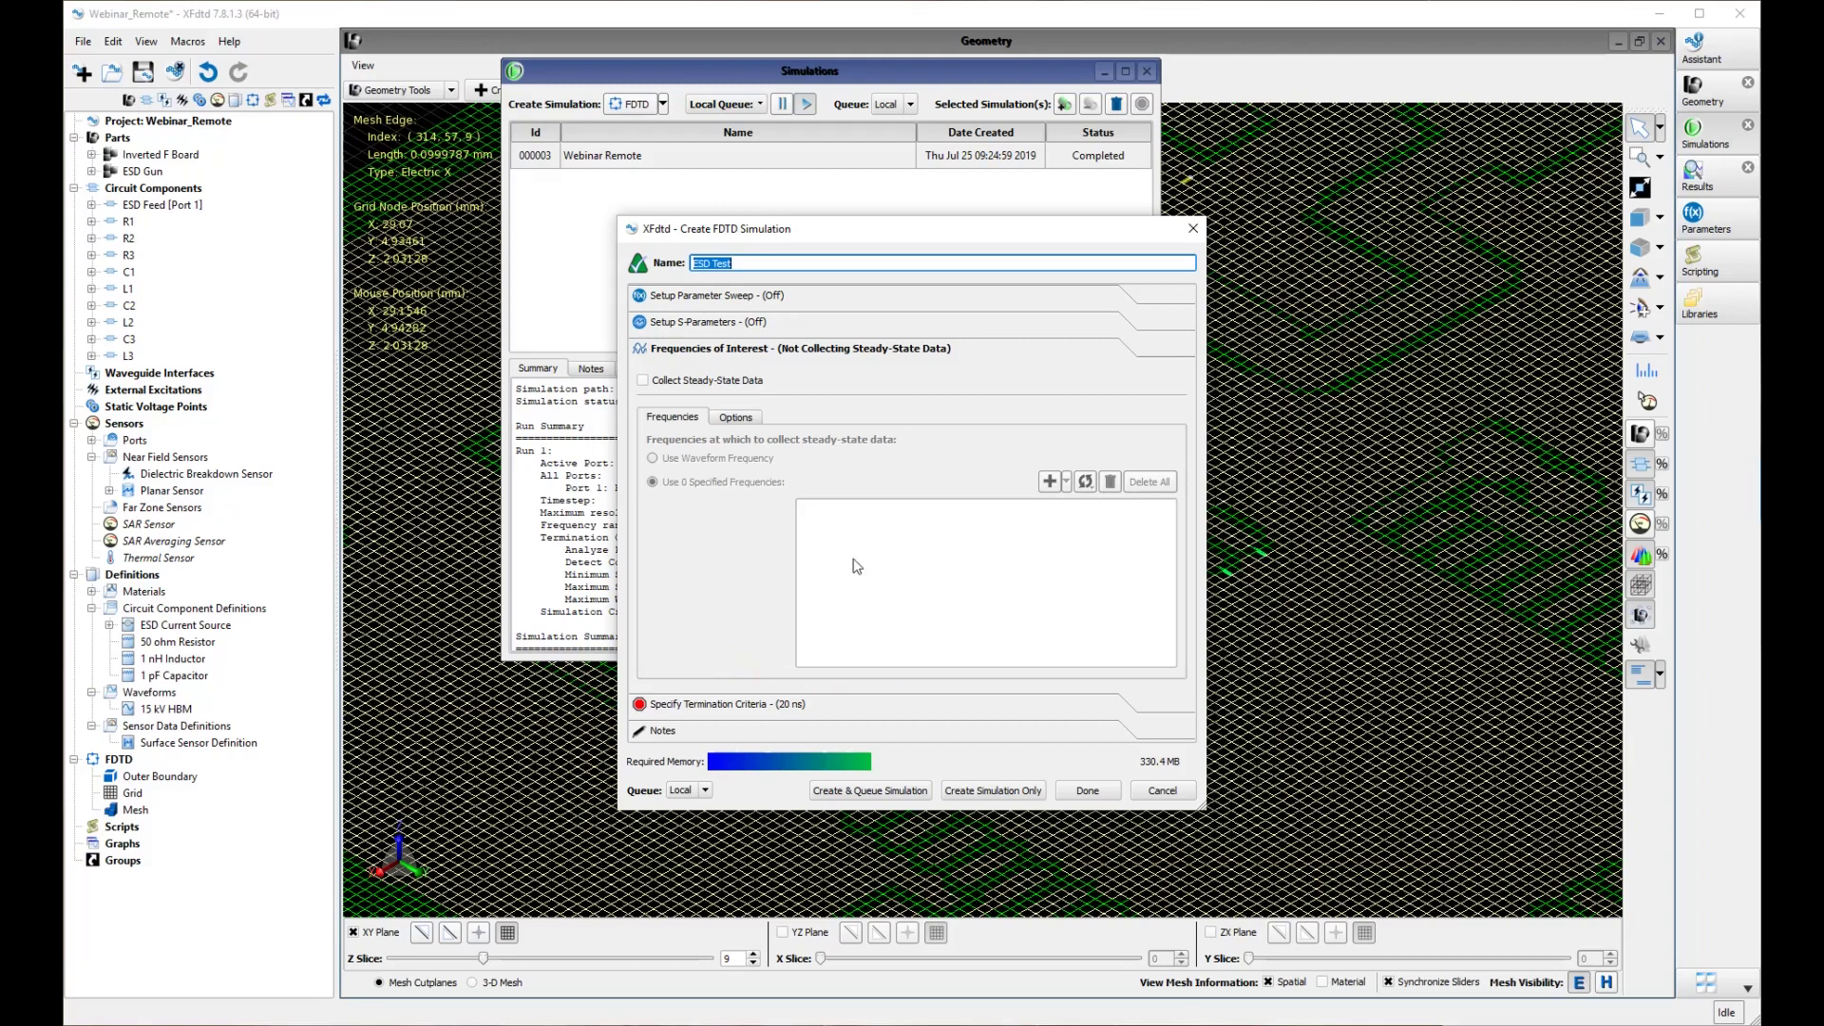
{"action": "left_click", "coordinate": [761, 704]}
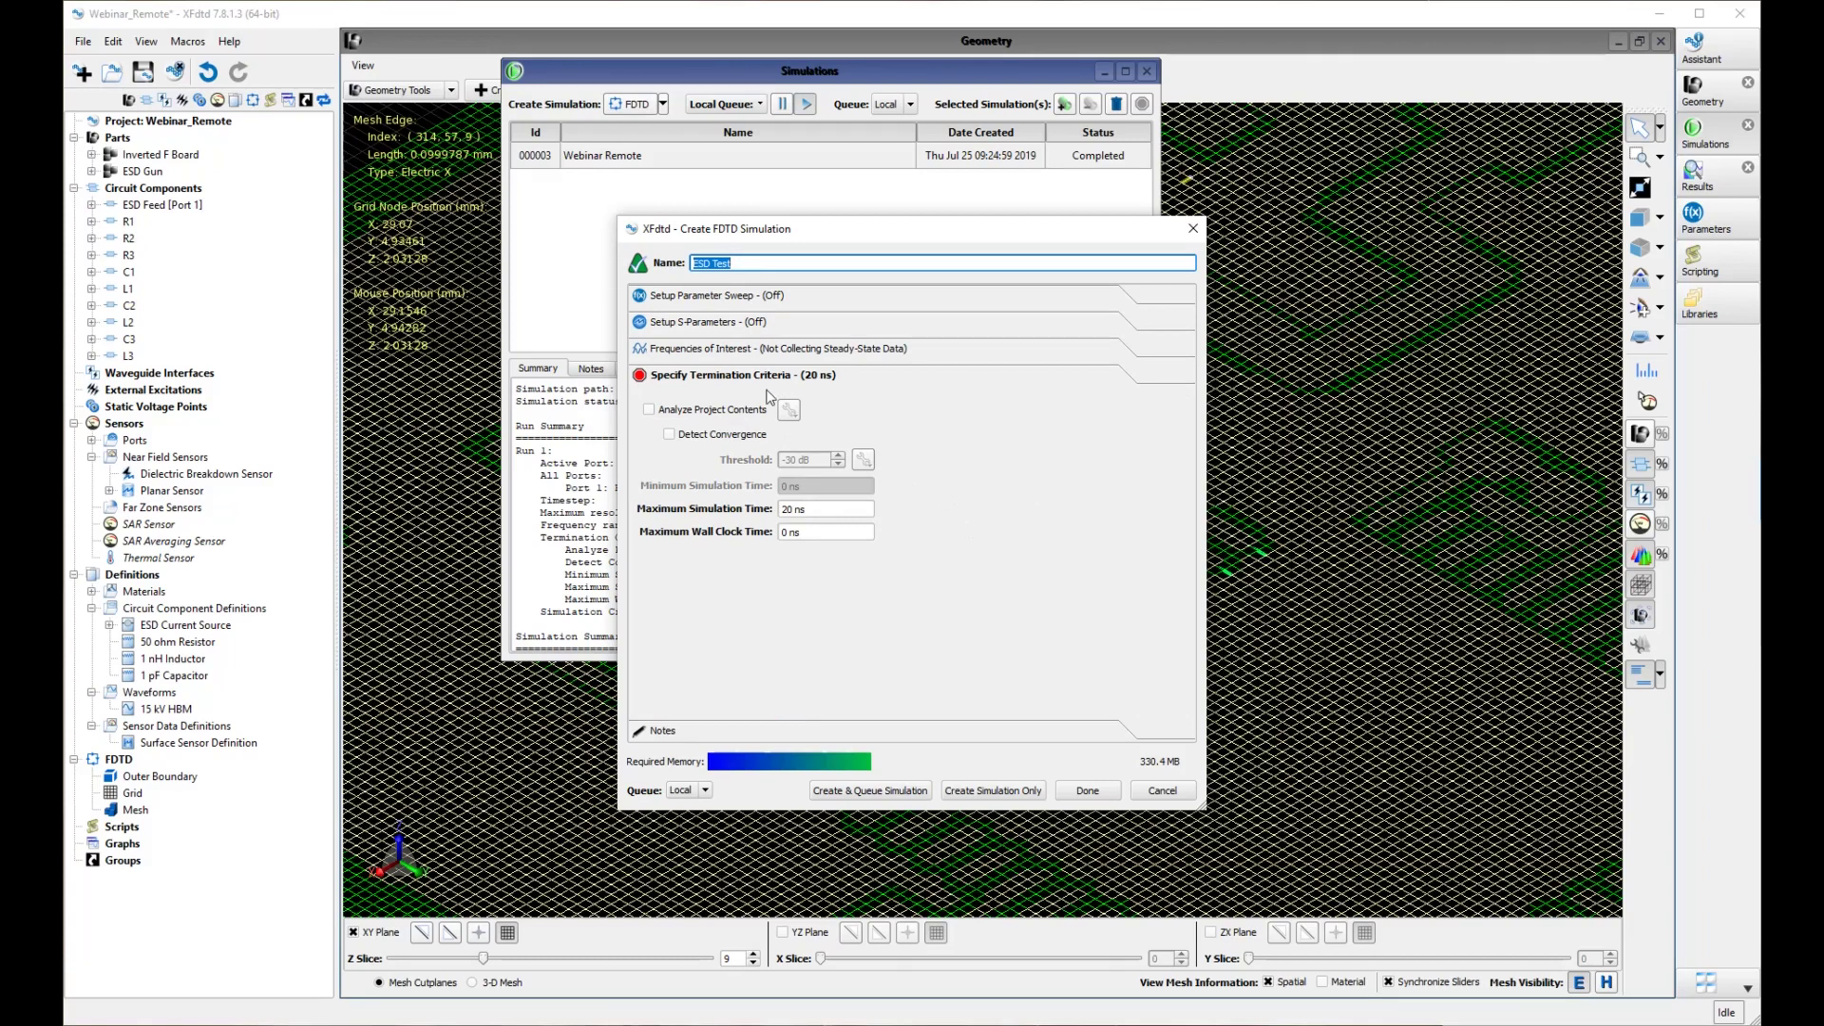
{"action": "left_click", "coordinate": [1086, 790]}
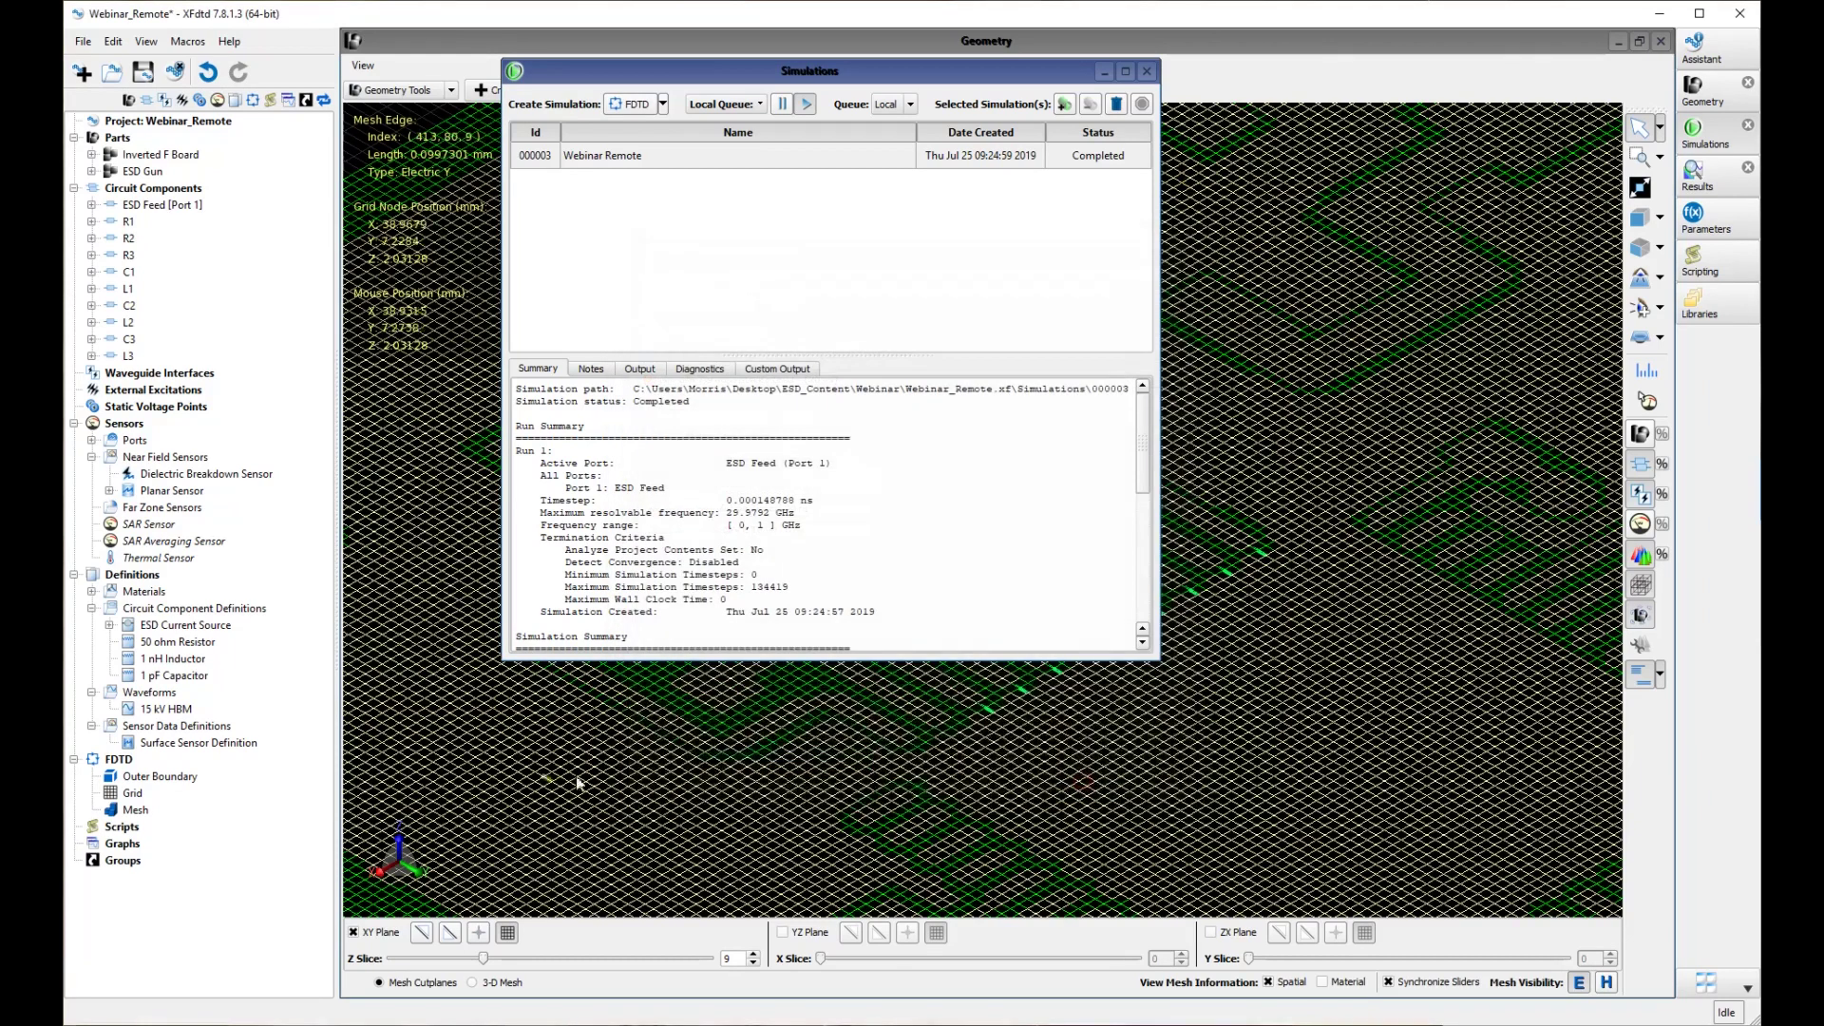
Step: Recheck the 15 kV HBM waveform, and create the FDTD simulation ESD Test with a 20 ns maximum simulation time without queuing it
{"action": "left_click", "coordinate": [180, 710]}
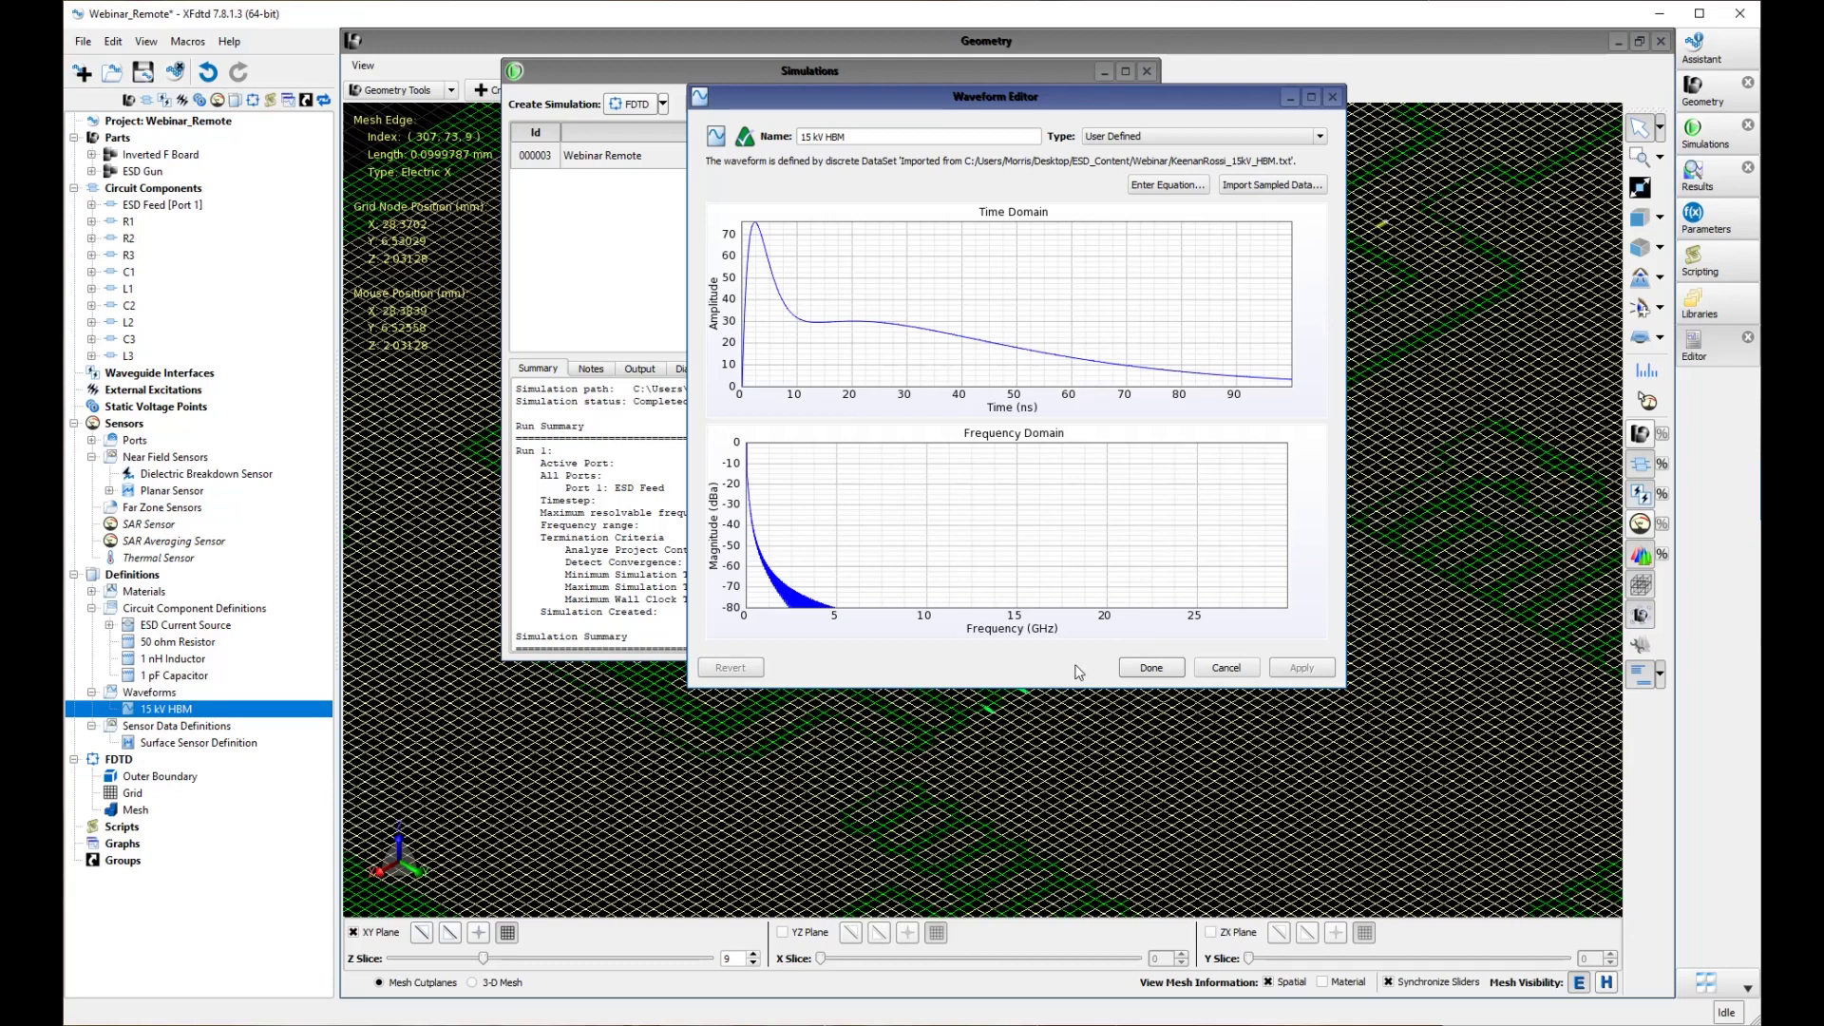
{"action": "left_click", "coordinate": [1150, 667]}
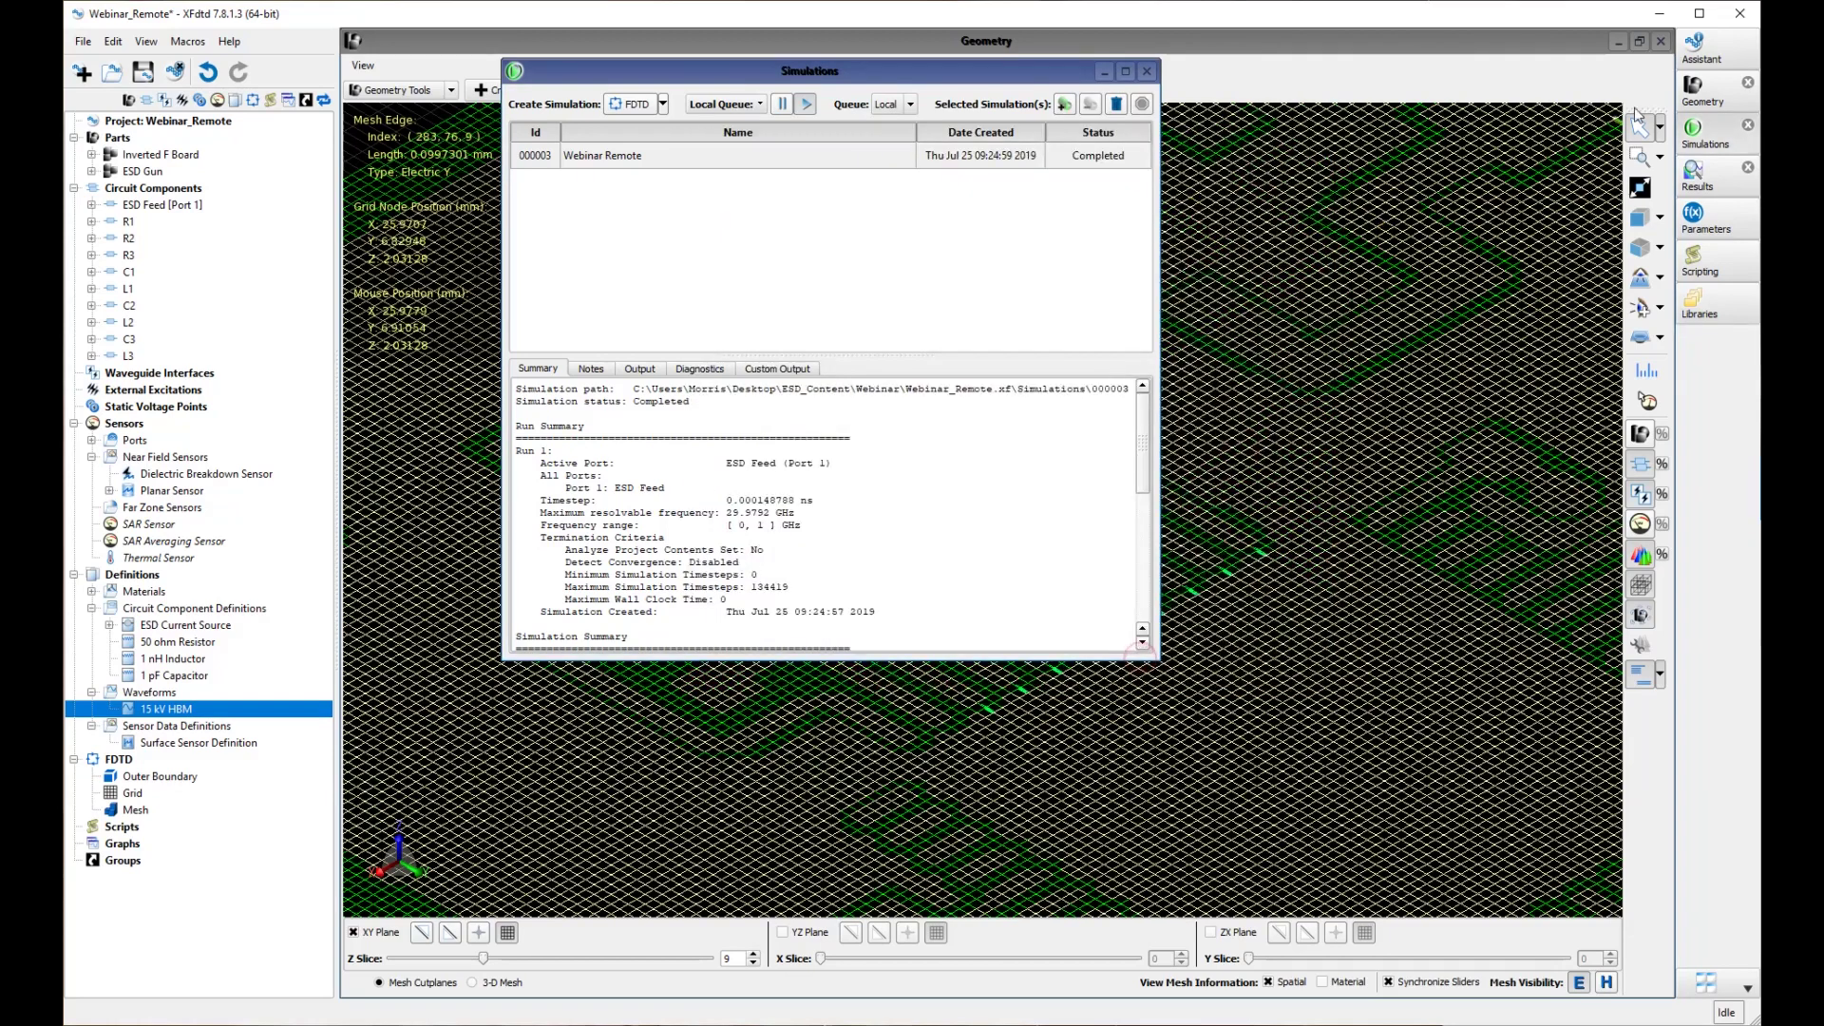
{"action": "left_click", "coordinate": [629, 102]}
{"action": "left_click", "coordinate": [717, 713]}
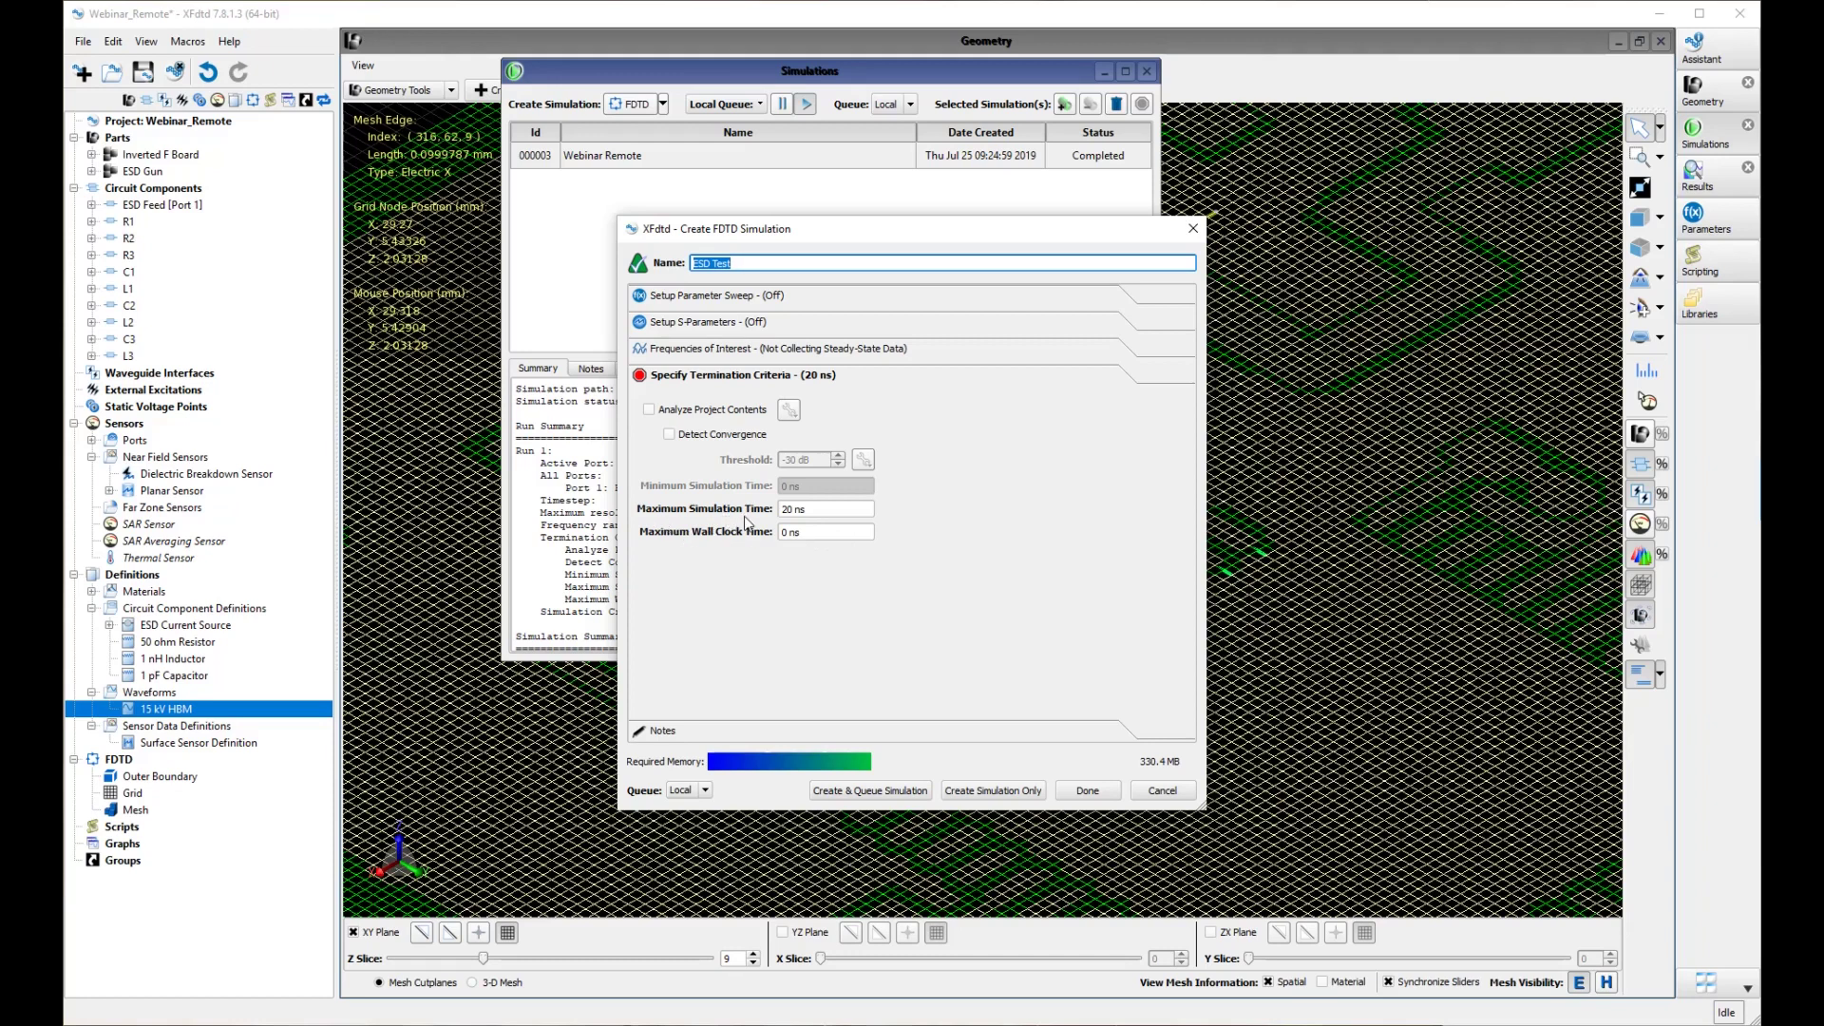
{"action": "left_click", "coordinate": [1002, 791]}
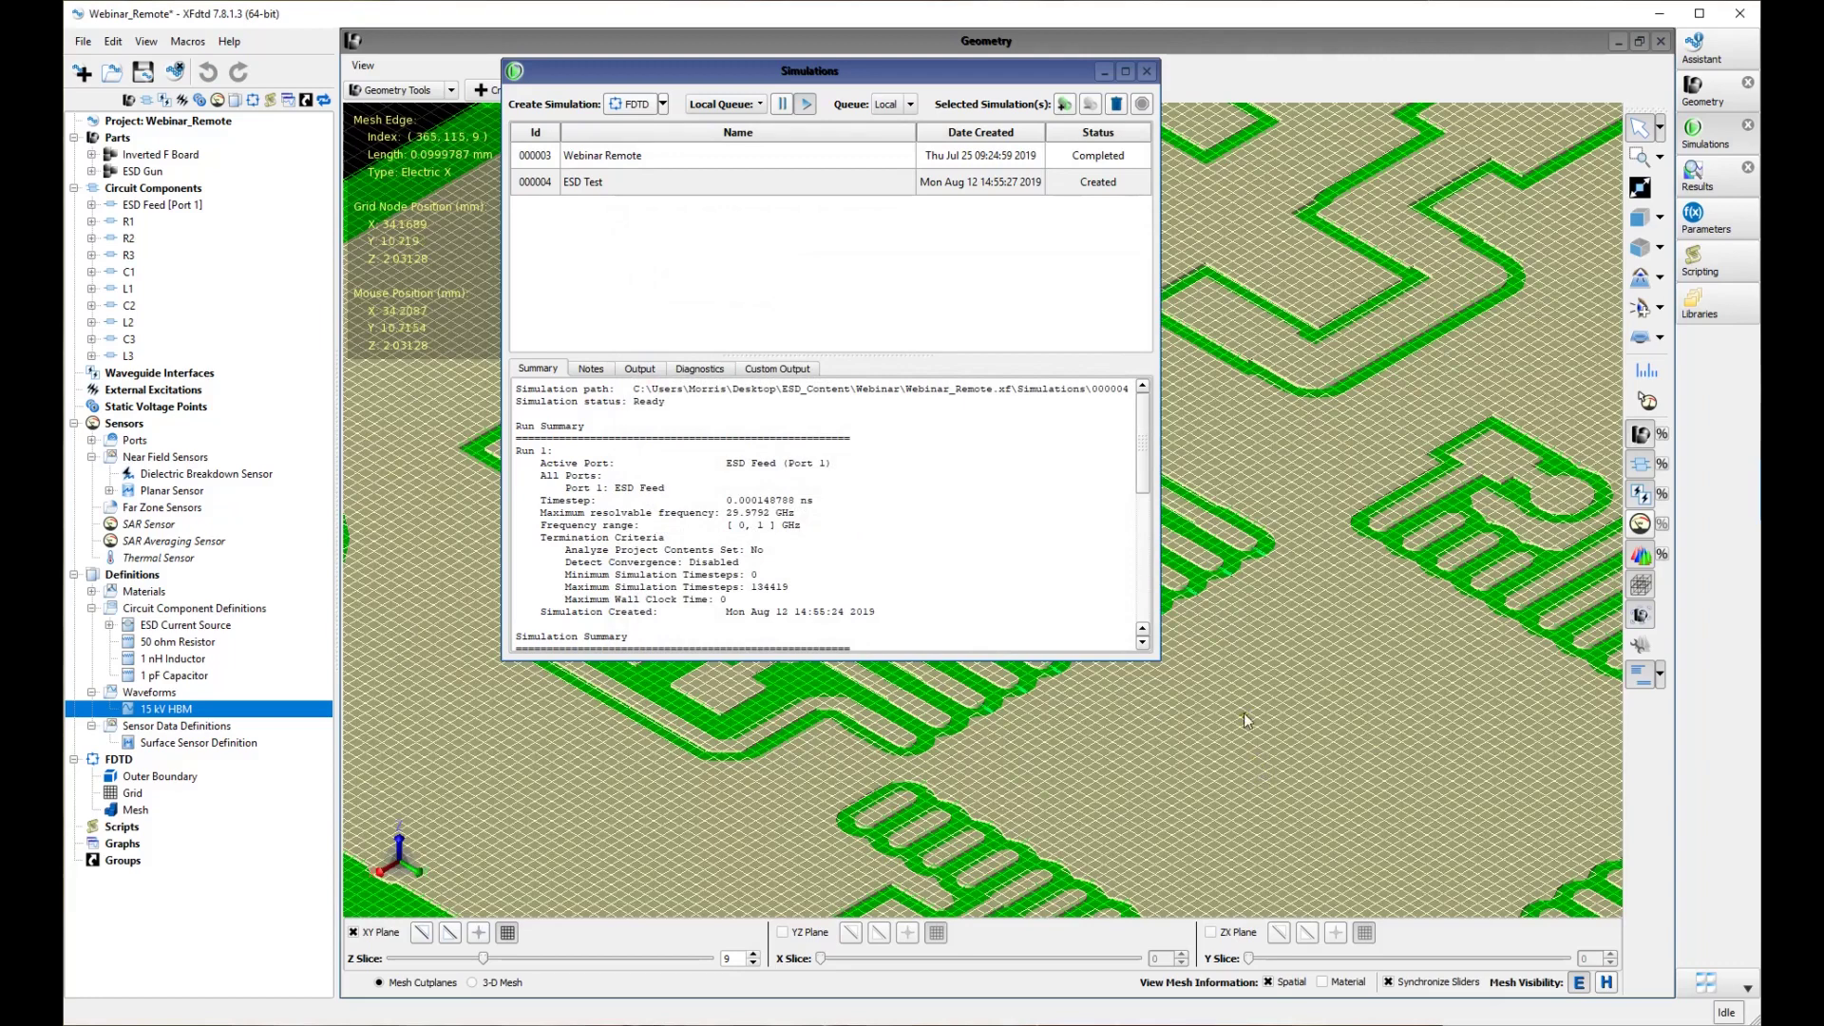
Step: Close the simulations list and hide the mesh to show the whole board with the ESD gun
{"action": "left_click", "coordinate": [1147, 71]}
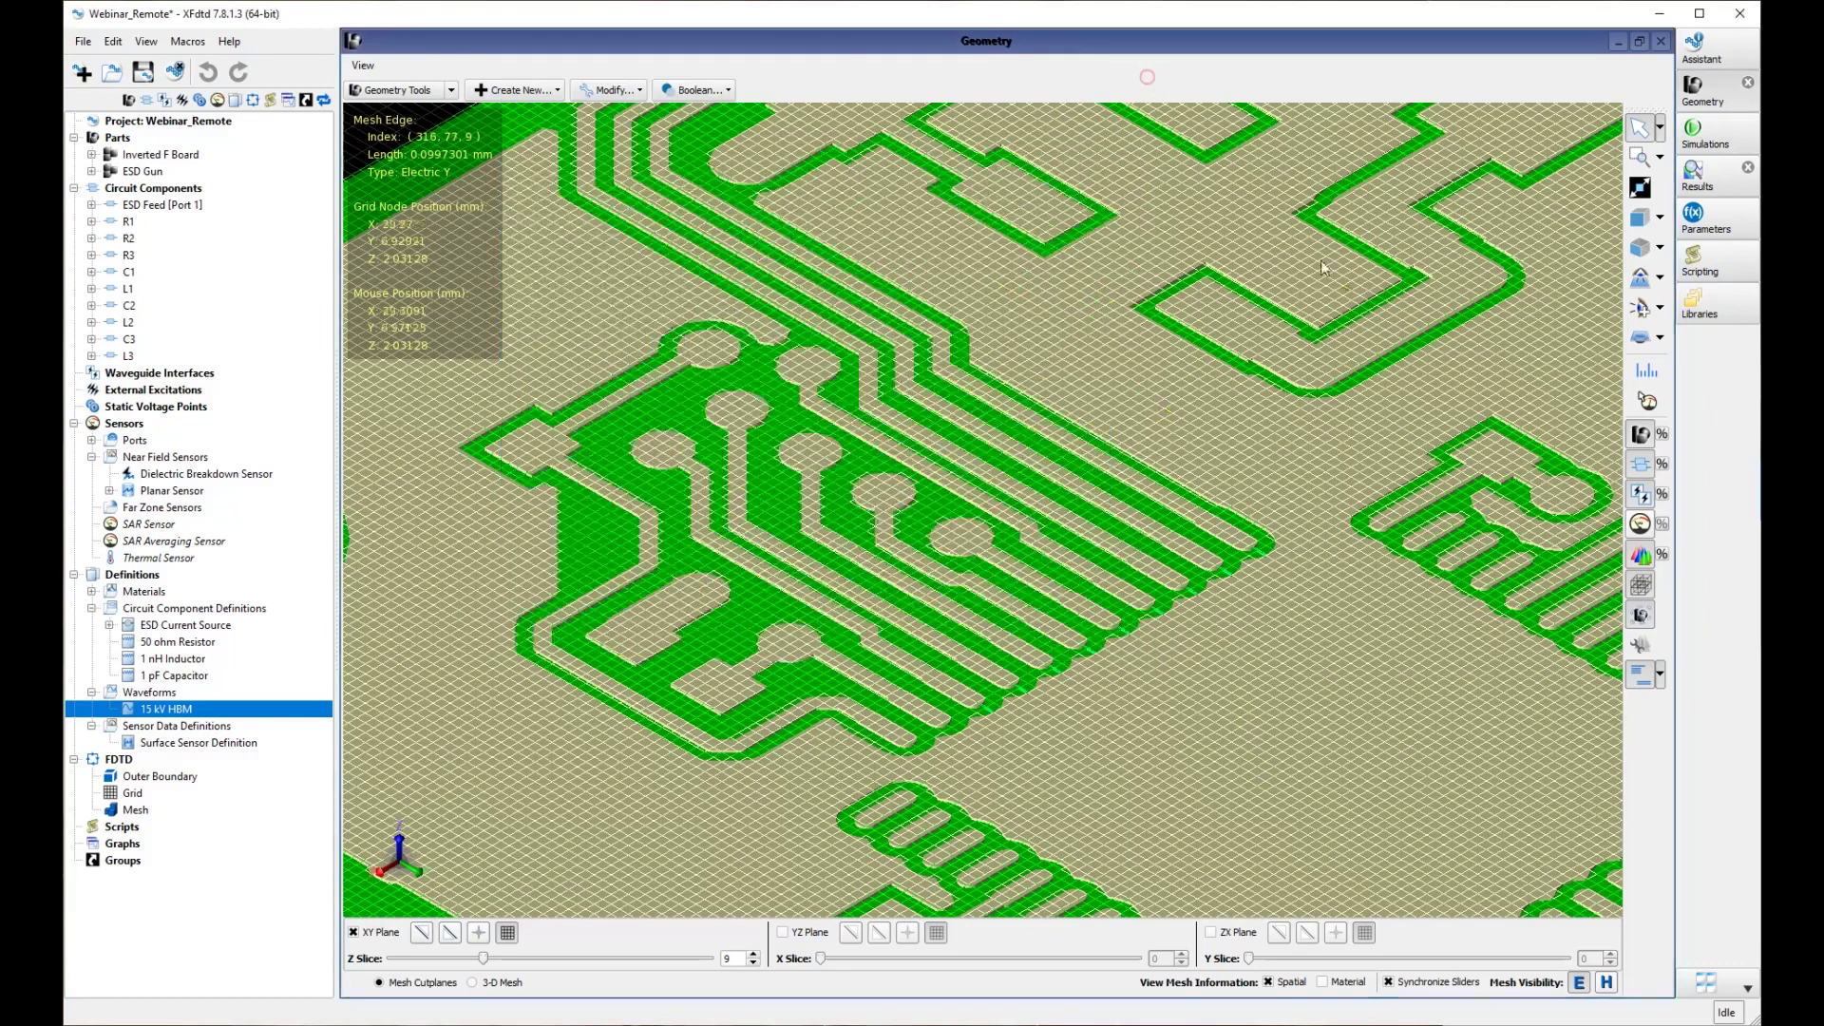
{"action": "left_click", "coordinate": [1644, 585]}
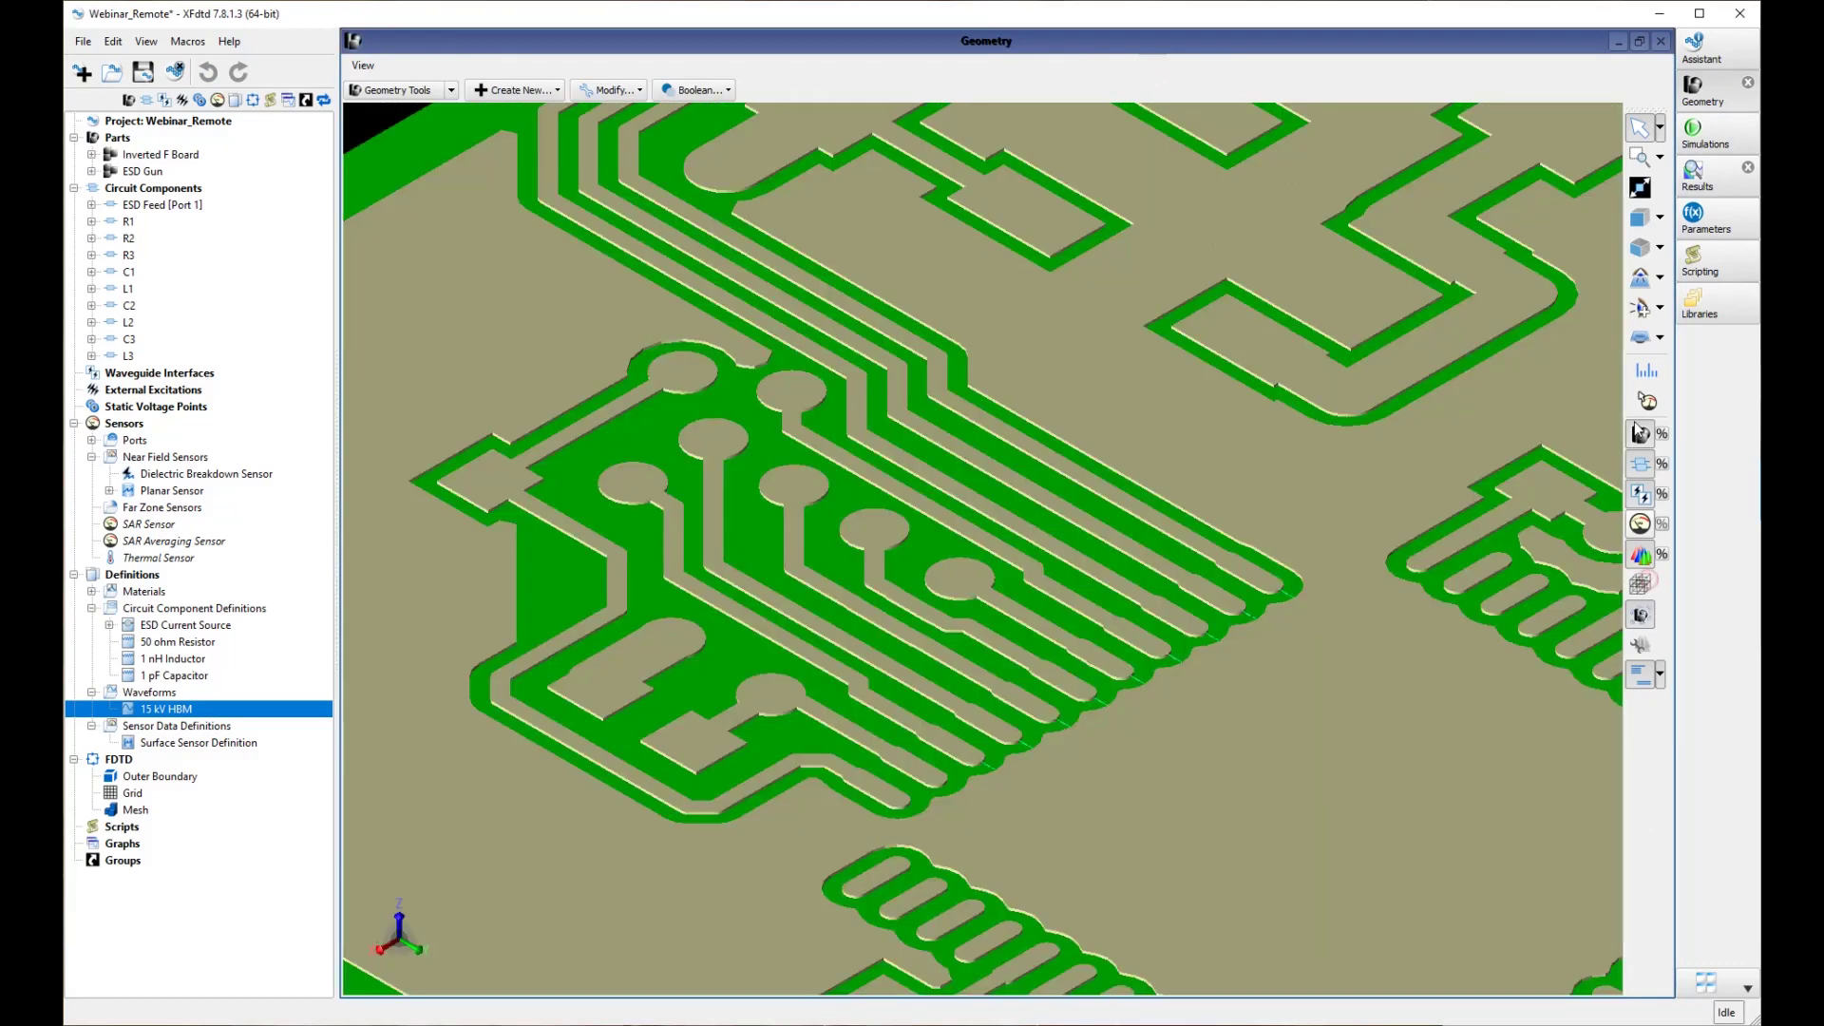
{"action": "left_click", "coordinate": [1643, 188]}
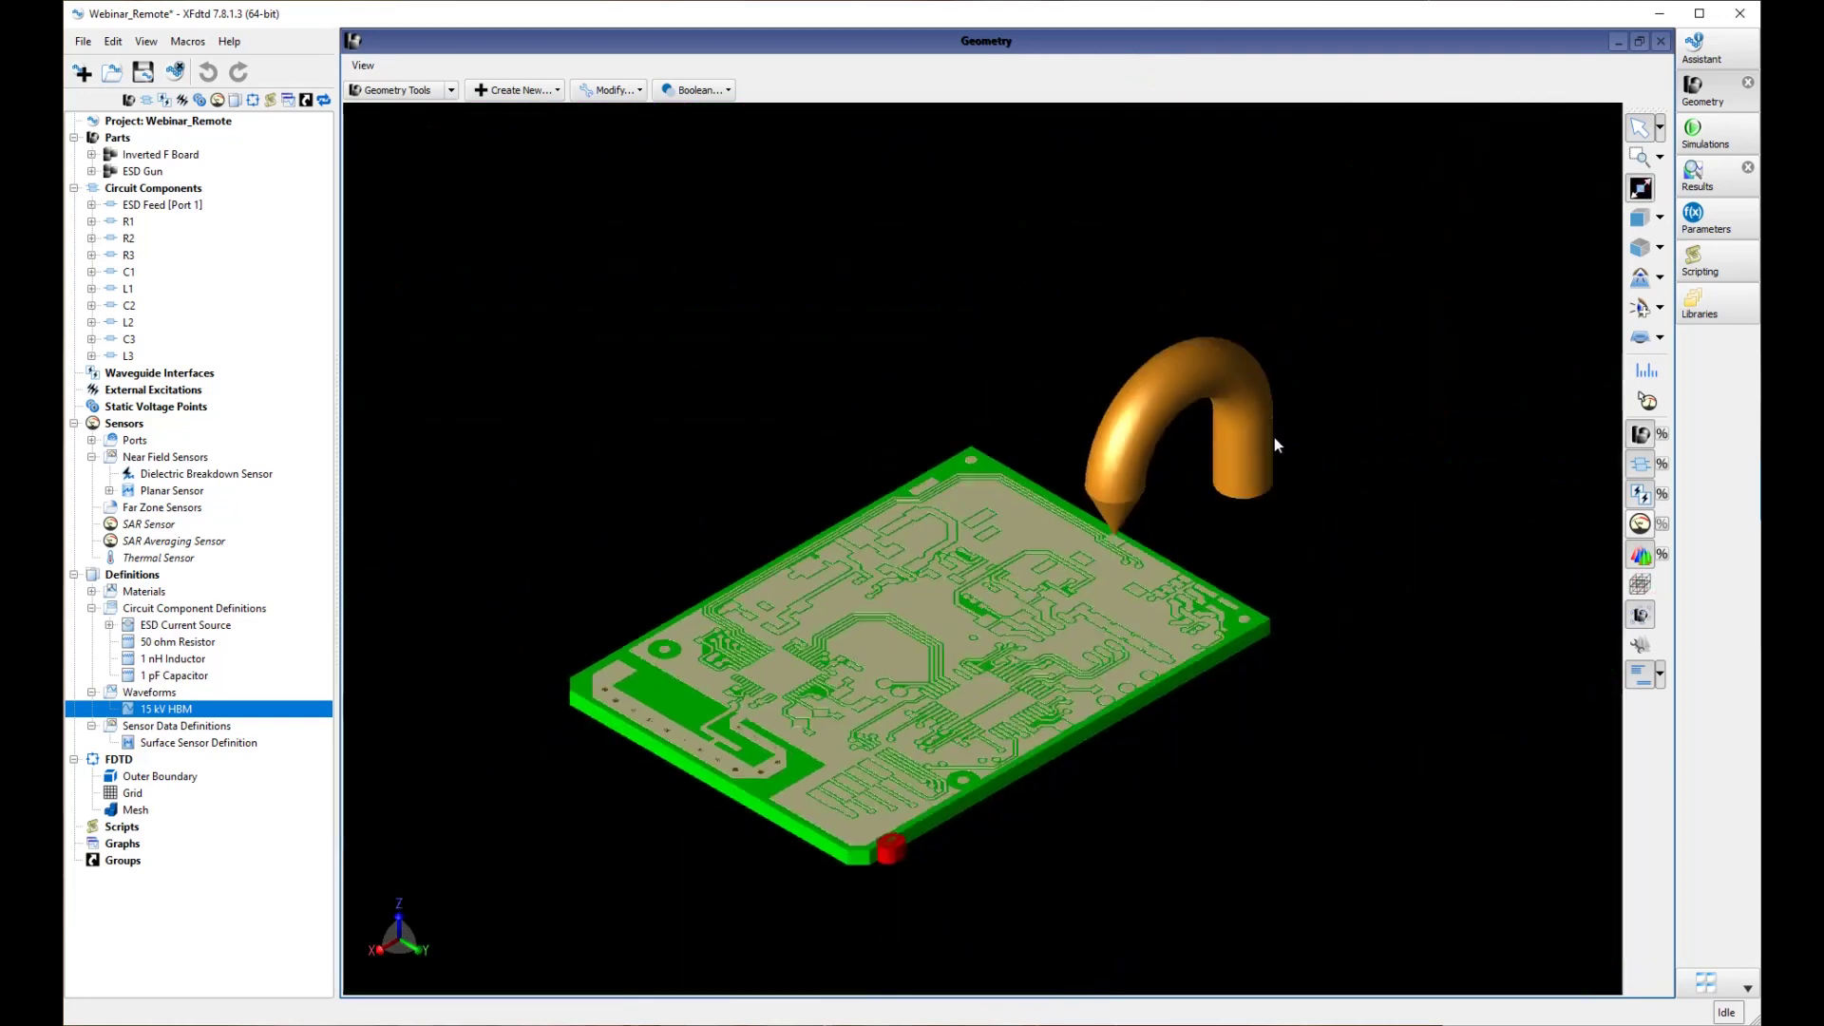
{"action": "scroll", "coordinate": [1000, 601], "scroll_direction": "up", "scroll_amount": 3}
{"action": "scroll", "coordinate": [977, 647], "scroll_direction": "down", "scroll_amount": 2}
{"action": "middle_click_drag", "start_coordinate": [962, 658], "coordinate": [1043, 570]}
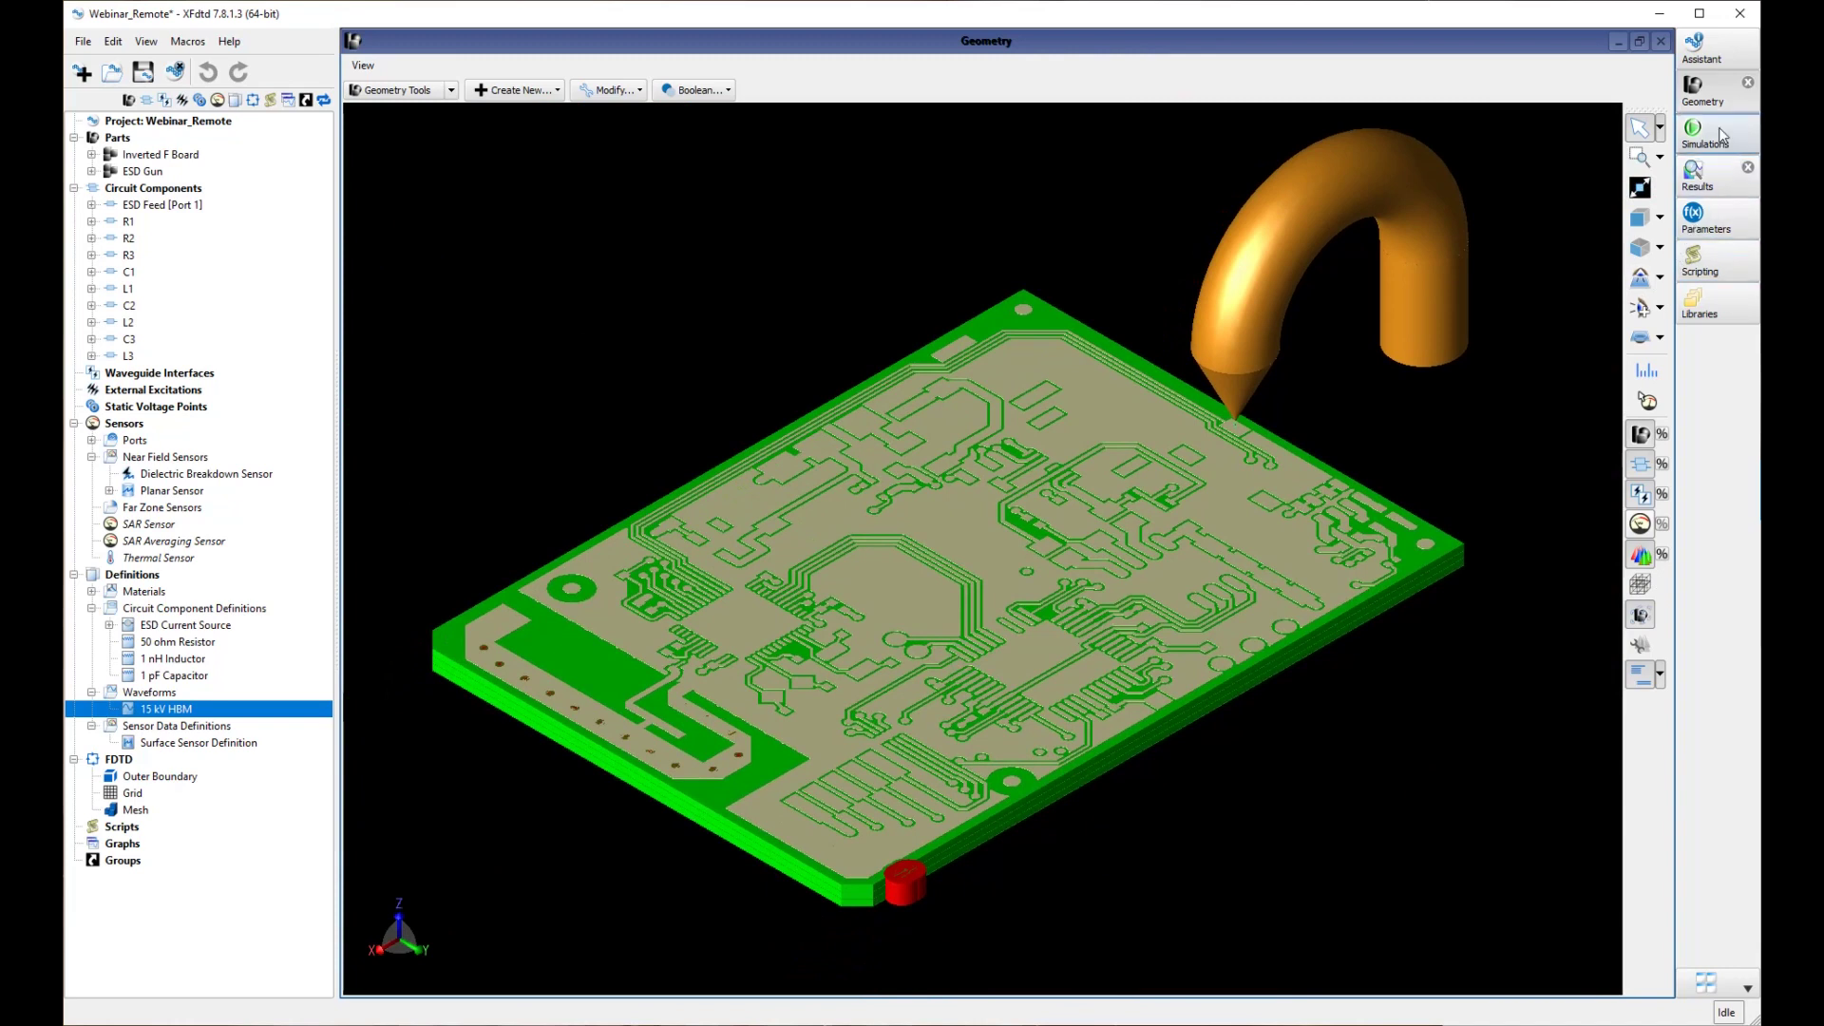
Step: Load the Planar Sensor's time-domain E-field result from the Webinar Remote simulation into the geometry view
{"action": "left_click", "coordinate": [1699, 173]}
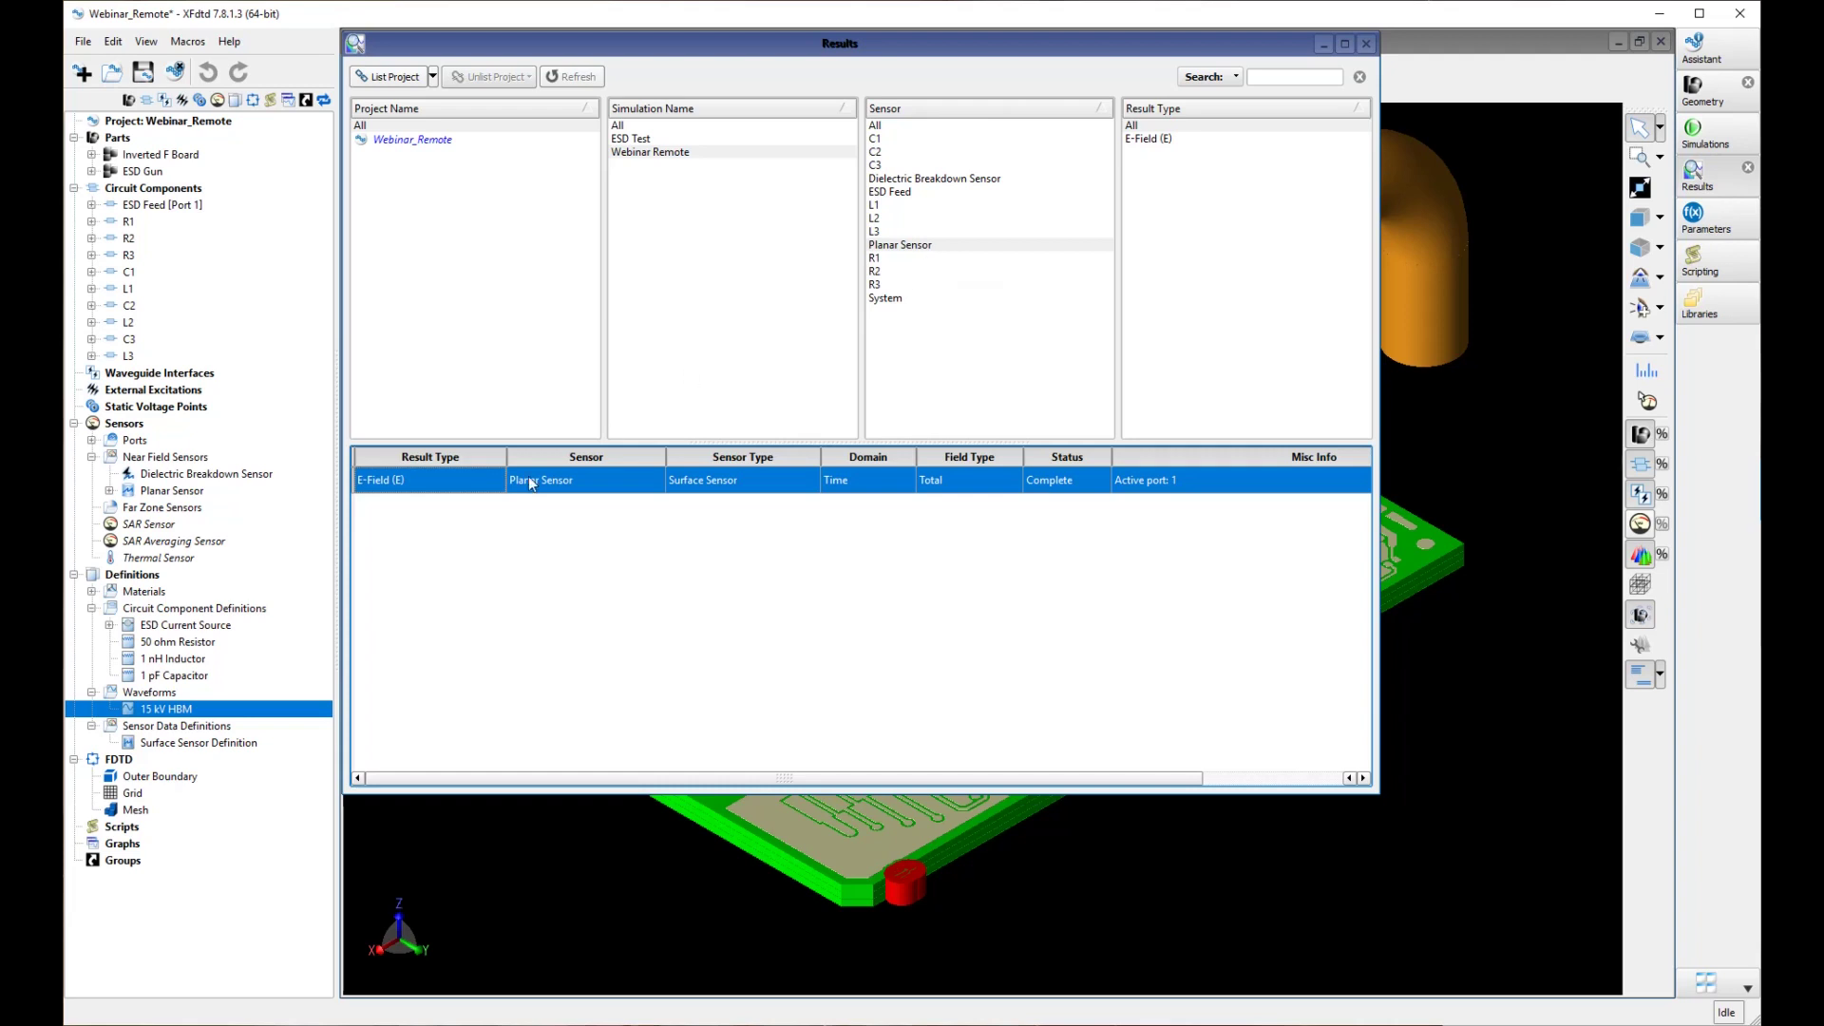
{"action": "right_click", "coordinate": [475, 482]}
{"action": "left_click", "coordinate": [496, 495]}
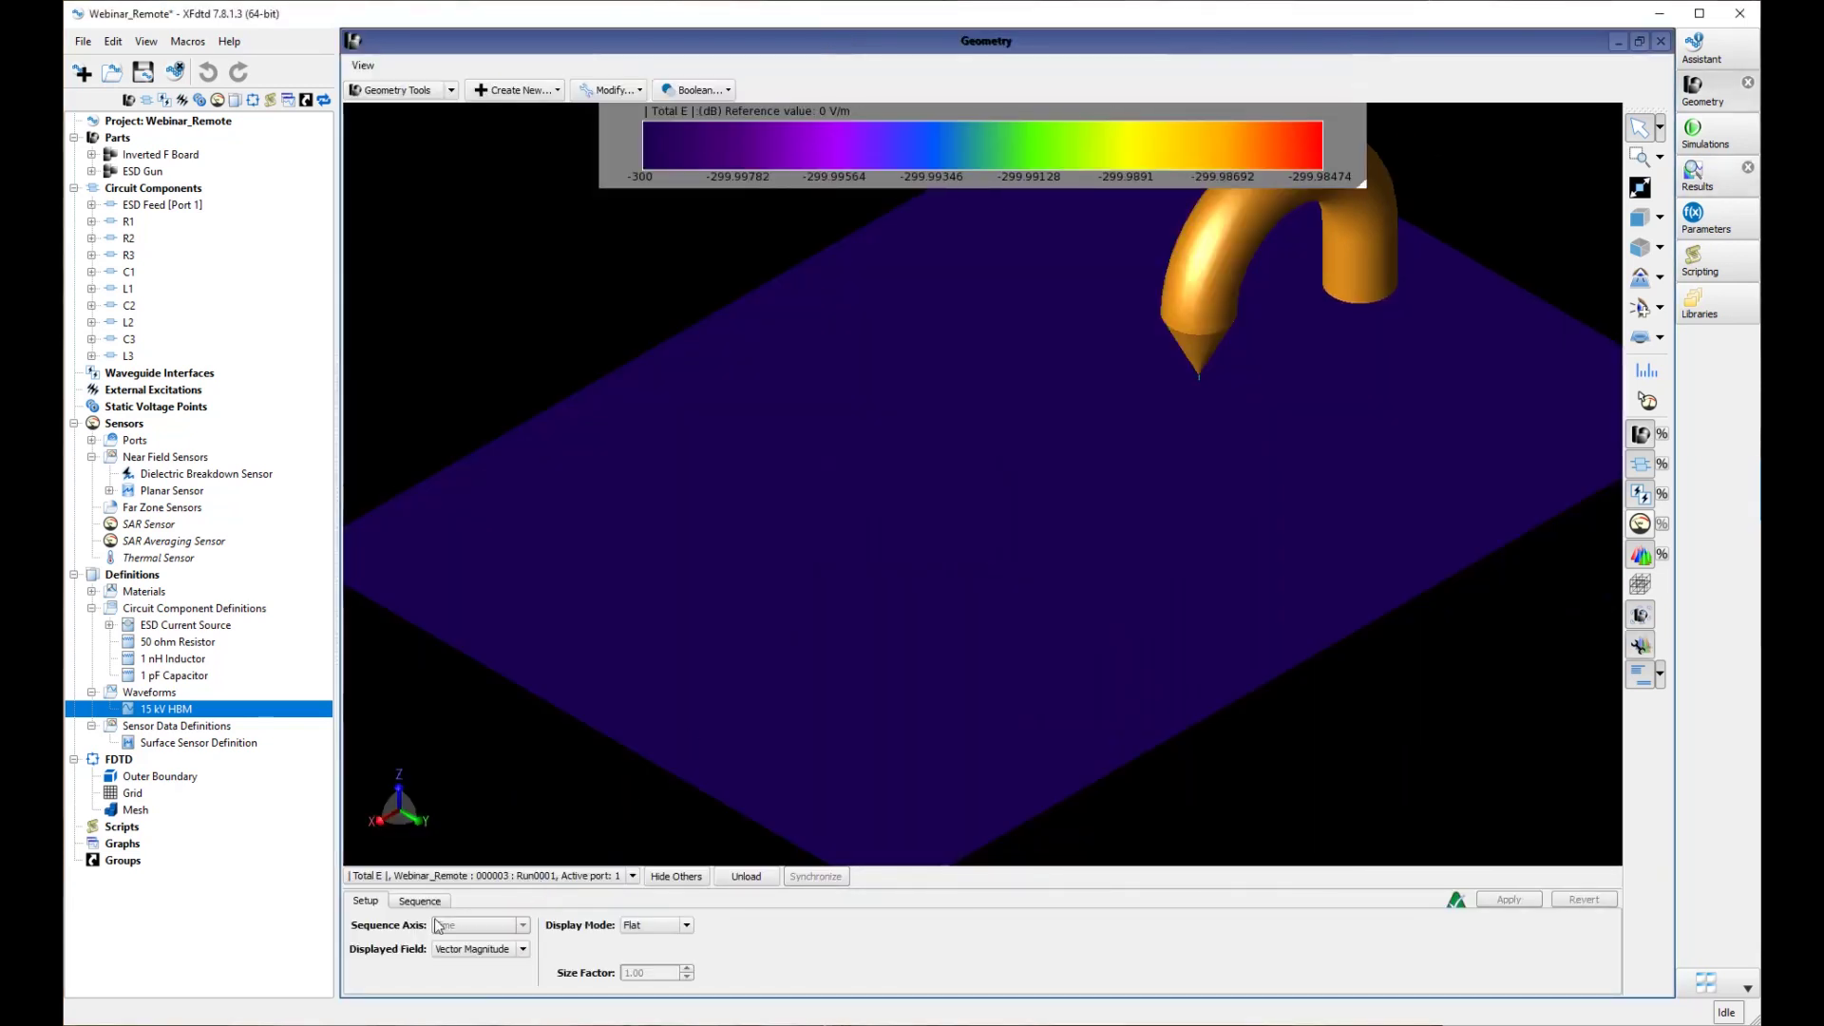
Step: Play the E-field time sequence, pause it at frame 156, and unload the result
{"action": "left_click", "coordinate": [420, 900]}
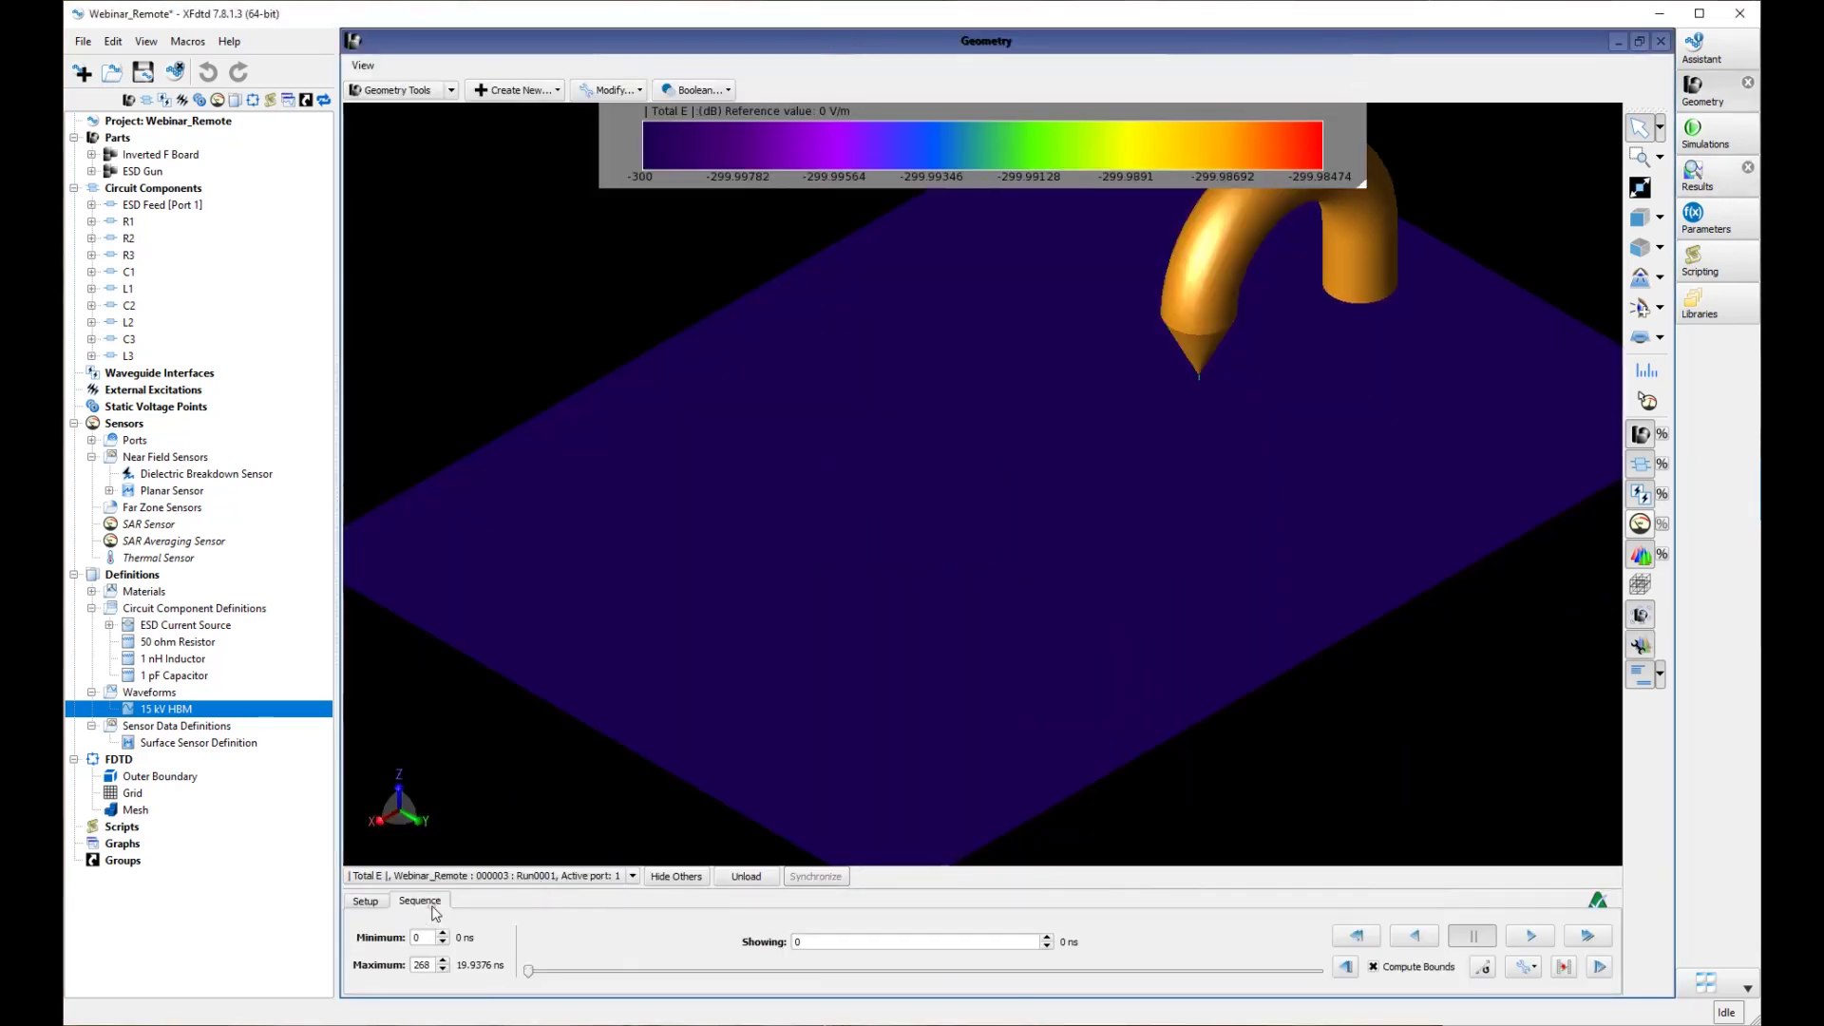
{"action": "left_click", "coordinate": [1531, 936]}
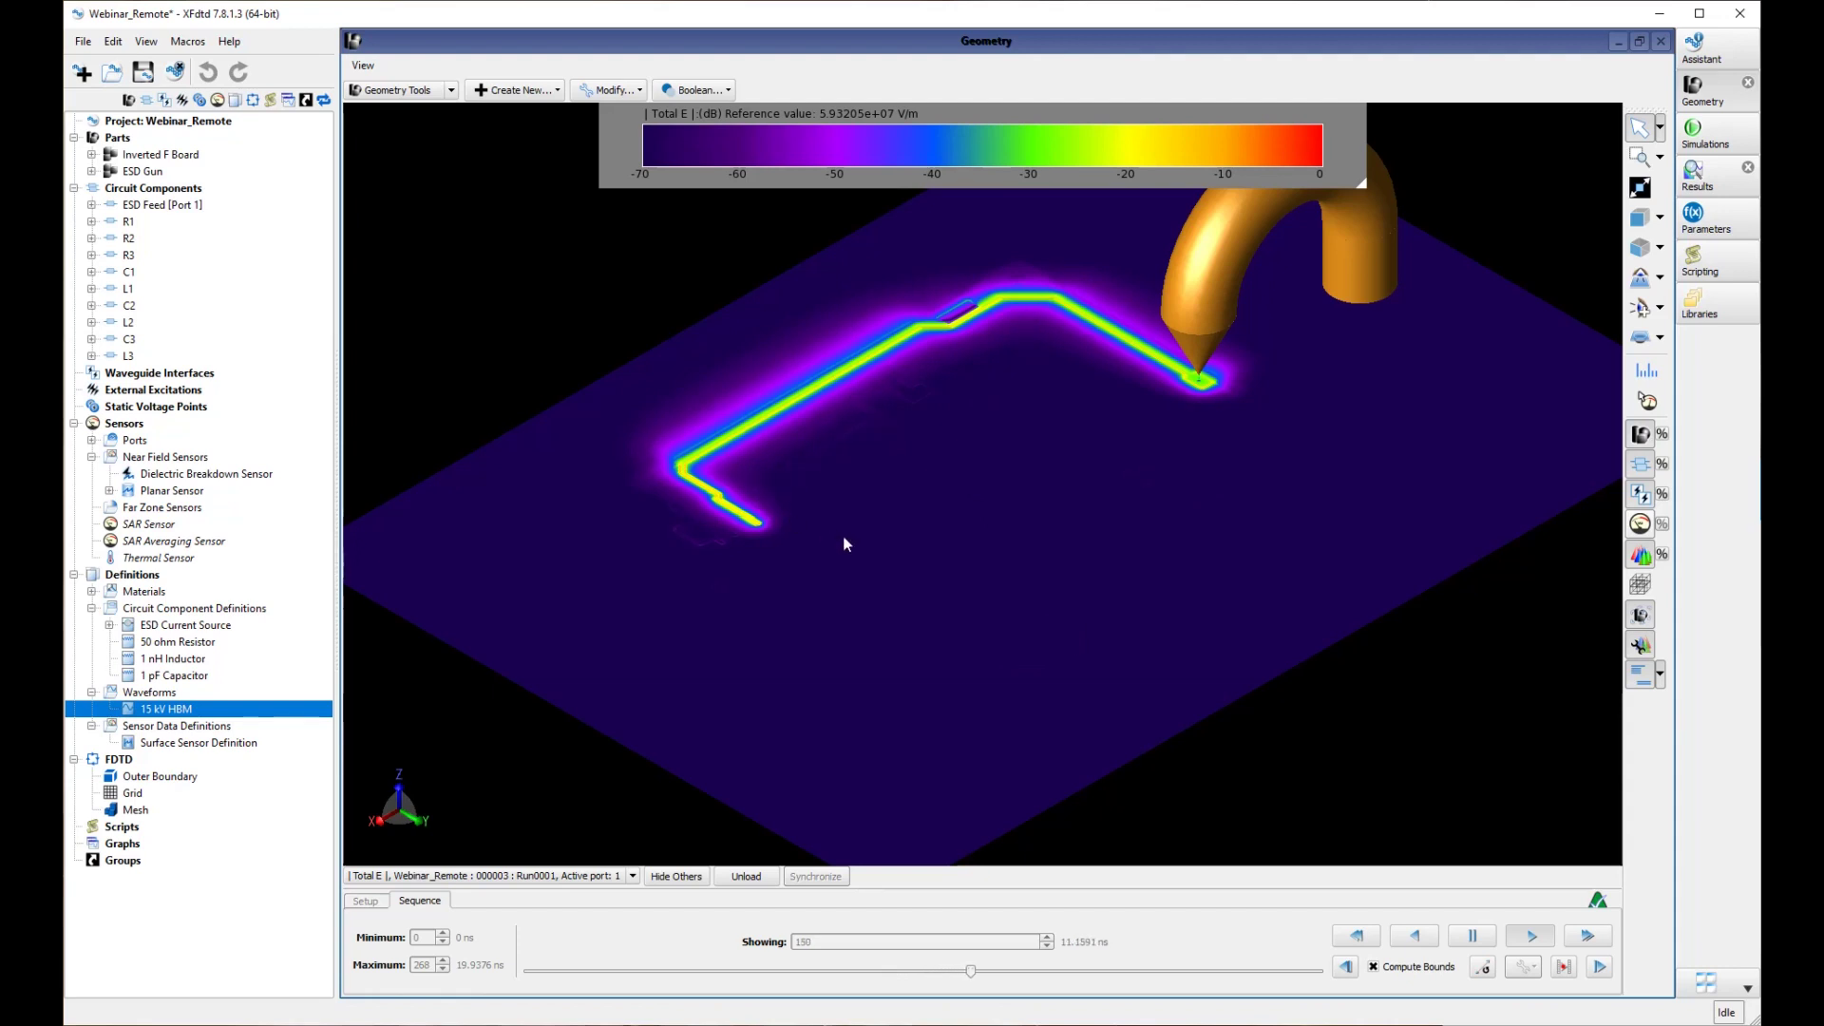
{"action": "left_click", "coordinate": [1471, 935]}
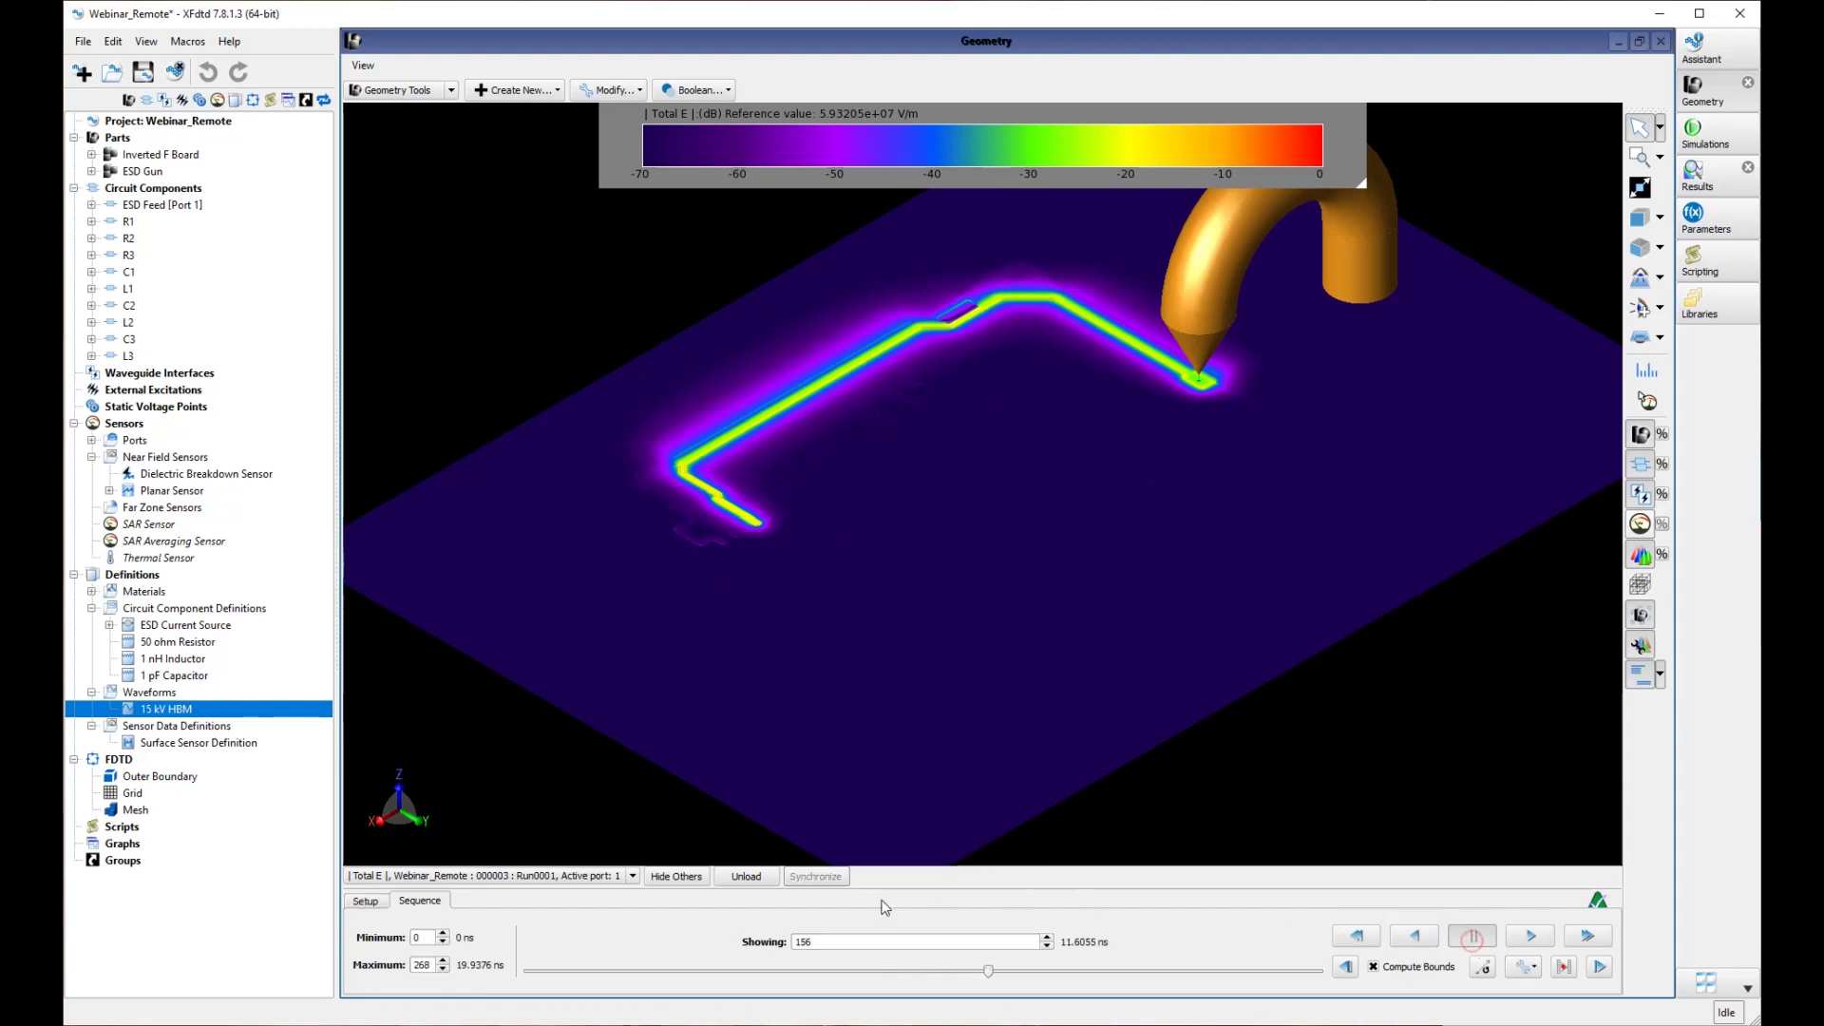
{"action": "left_click", "coordinate": [749, 876]}
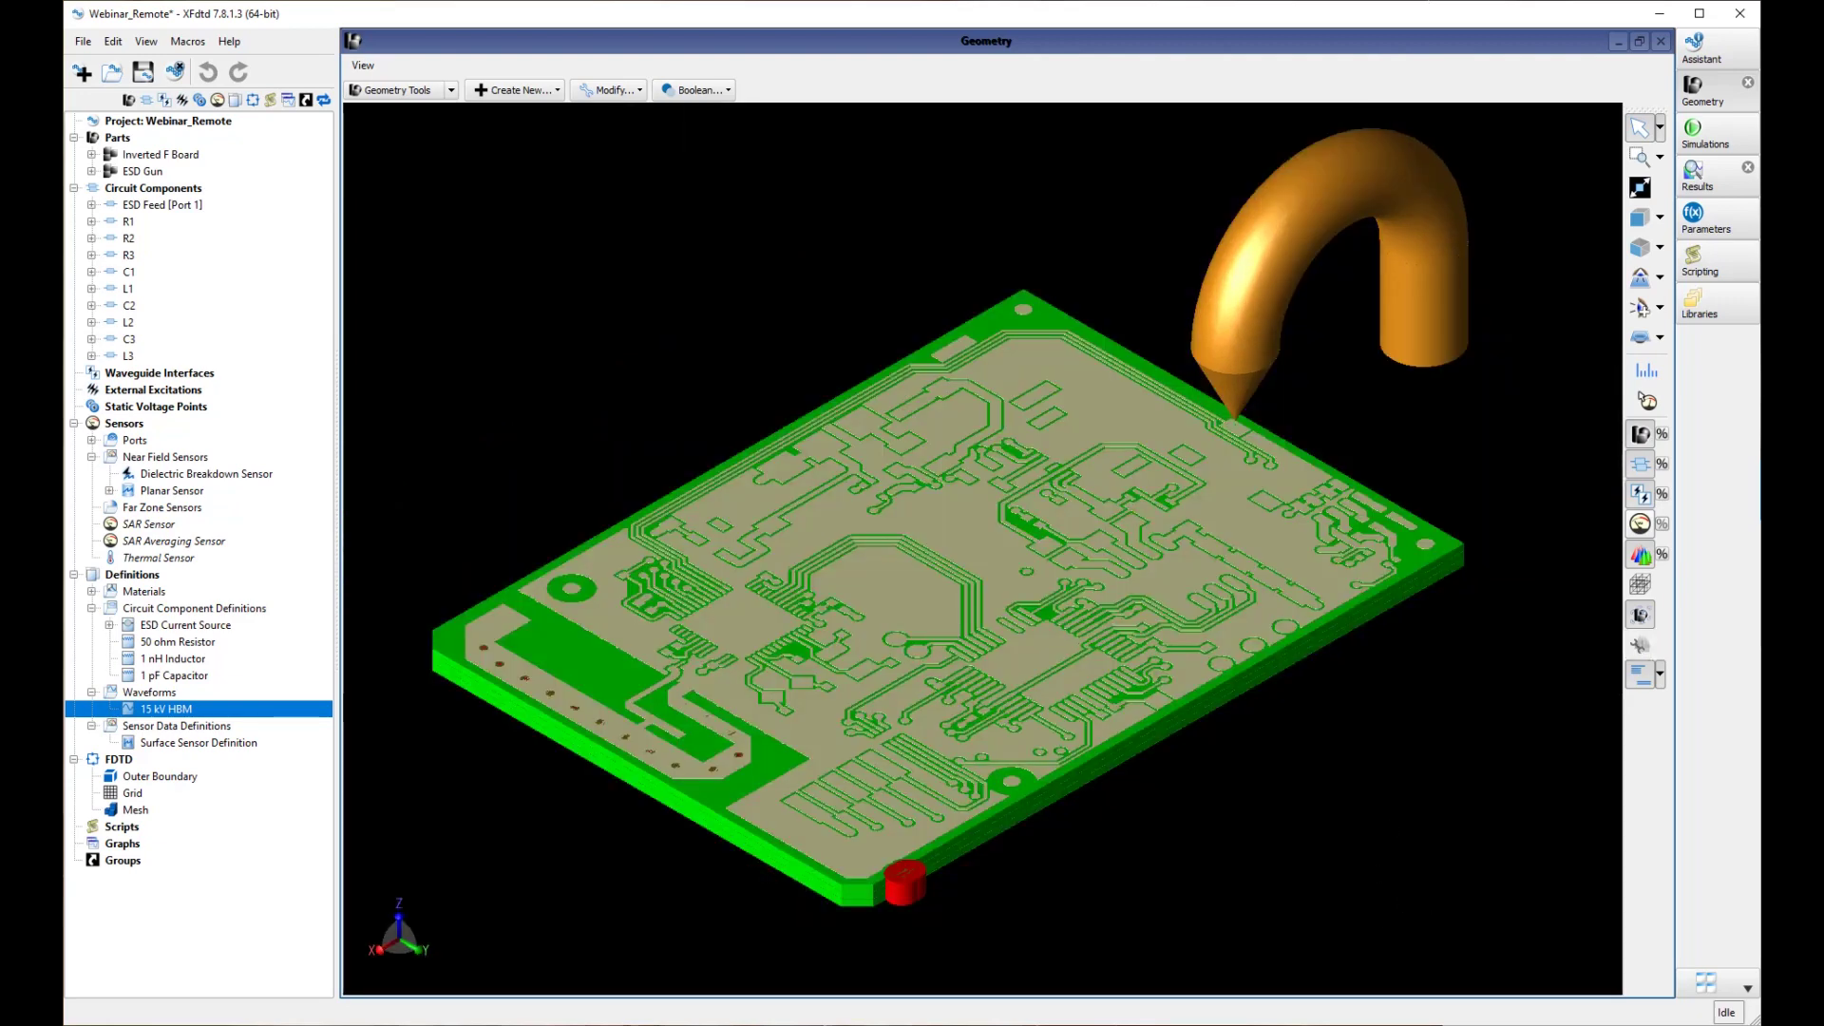
Step: Load the Dielectric Breakdown Sensor's breakdown ratio from the Webinar Remote simulation and set its display size factor to 5
{"action": "left_click", "coordinate": [1697, 185]}
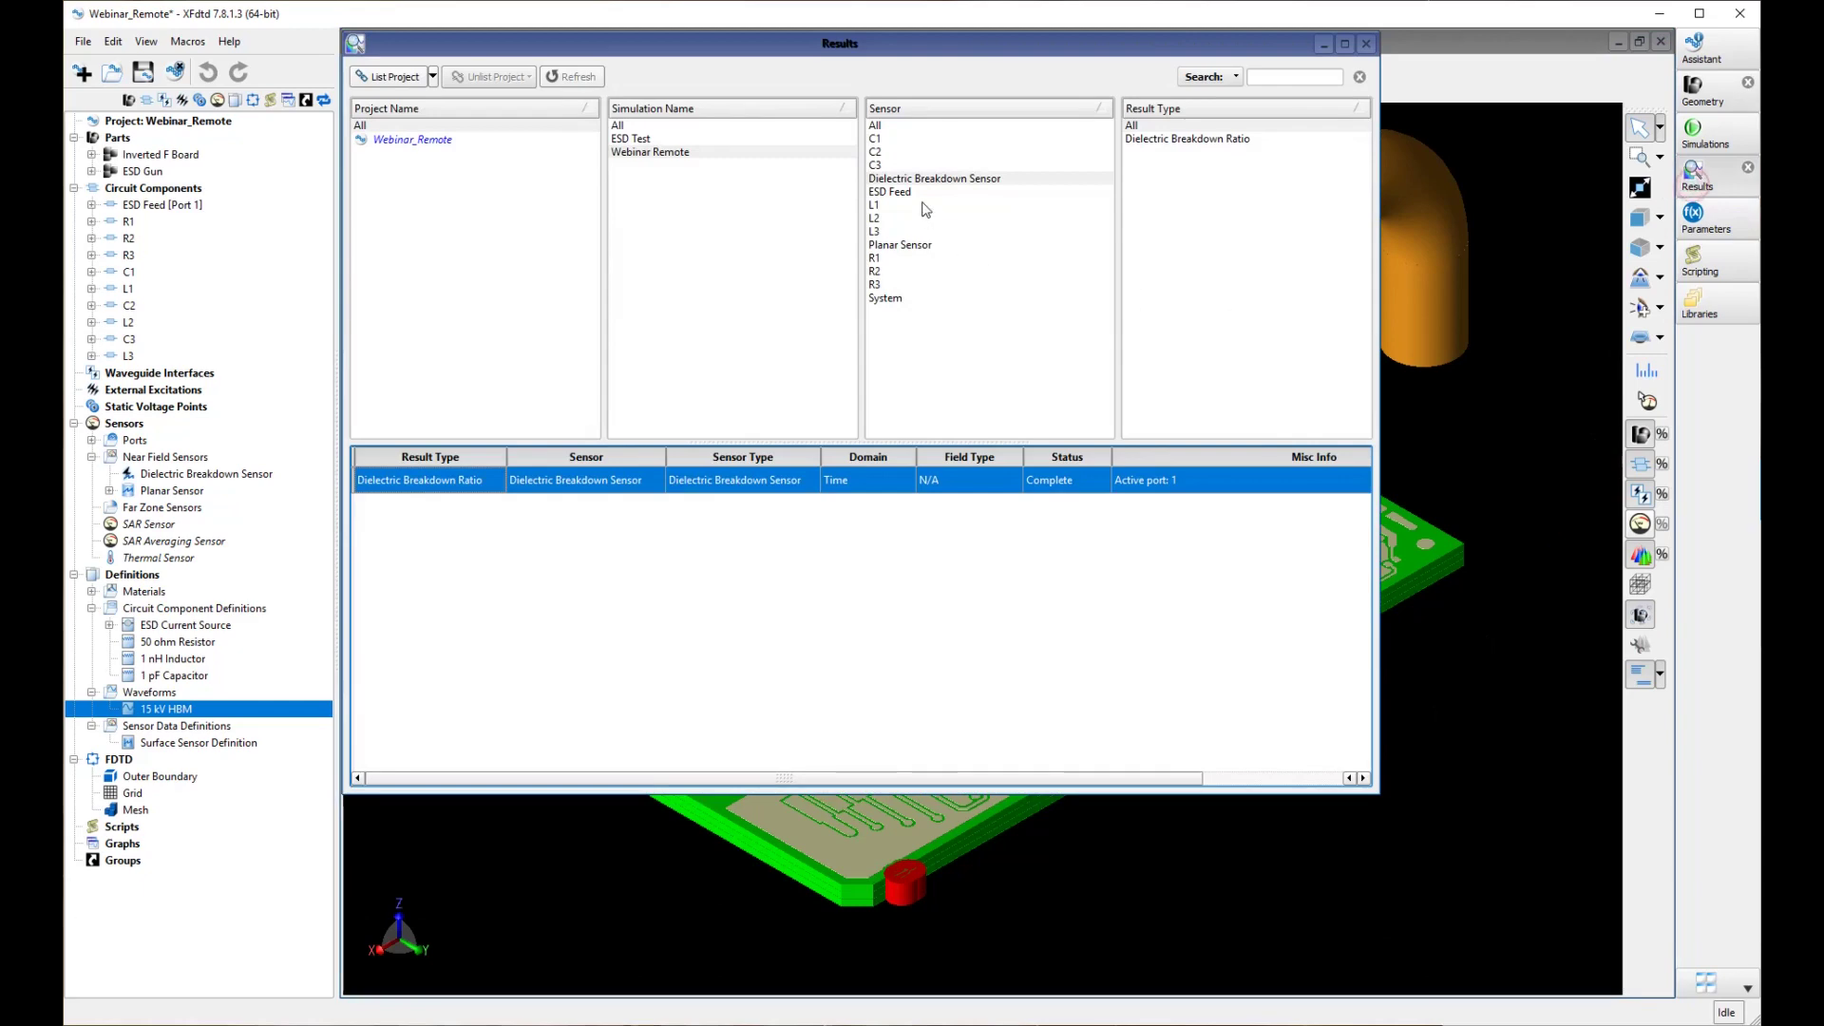
{"action": "right_click", "coordinate": [450, 481]}
{"action": "left_click", "coordinate": [465, 484]}
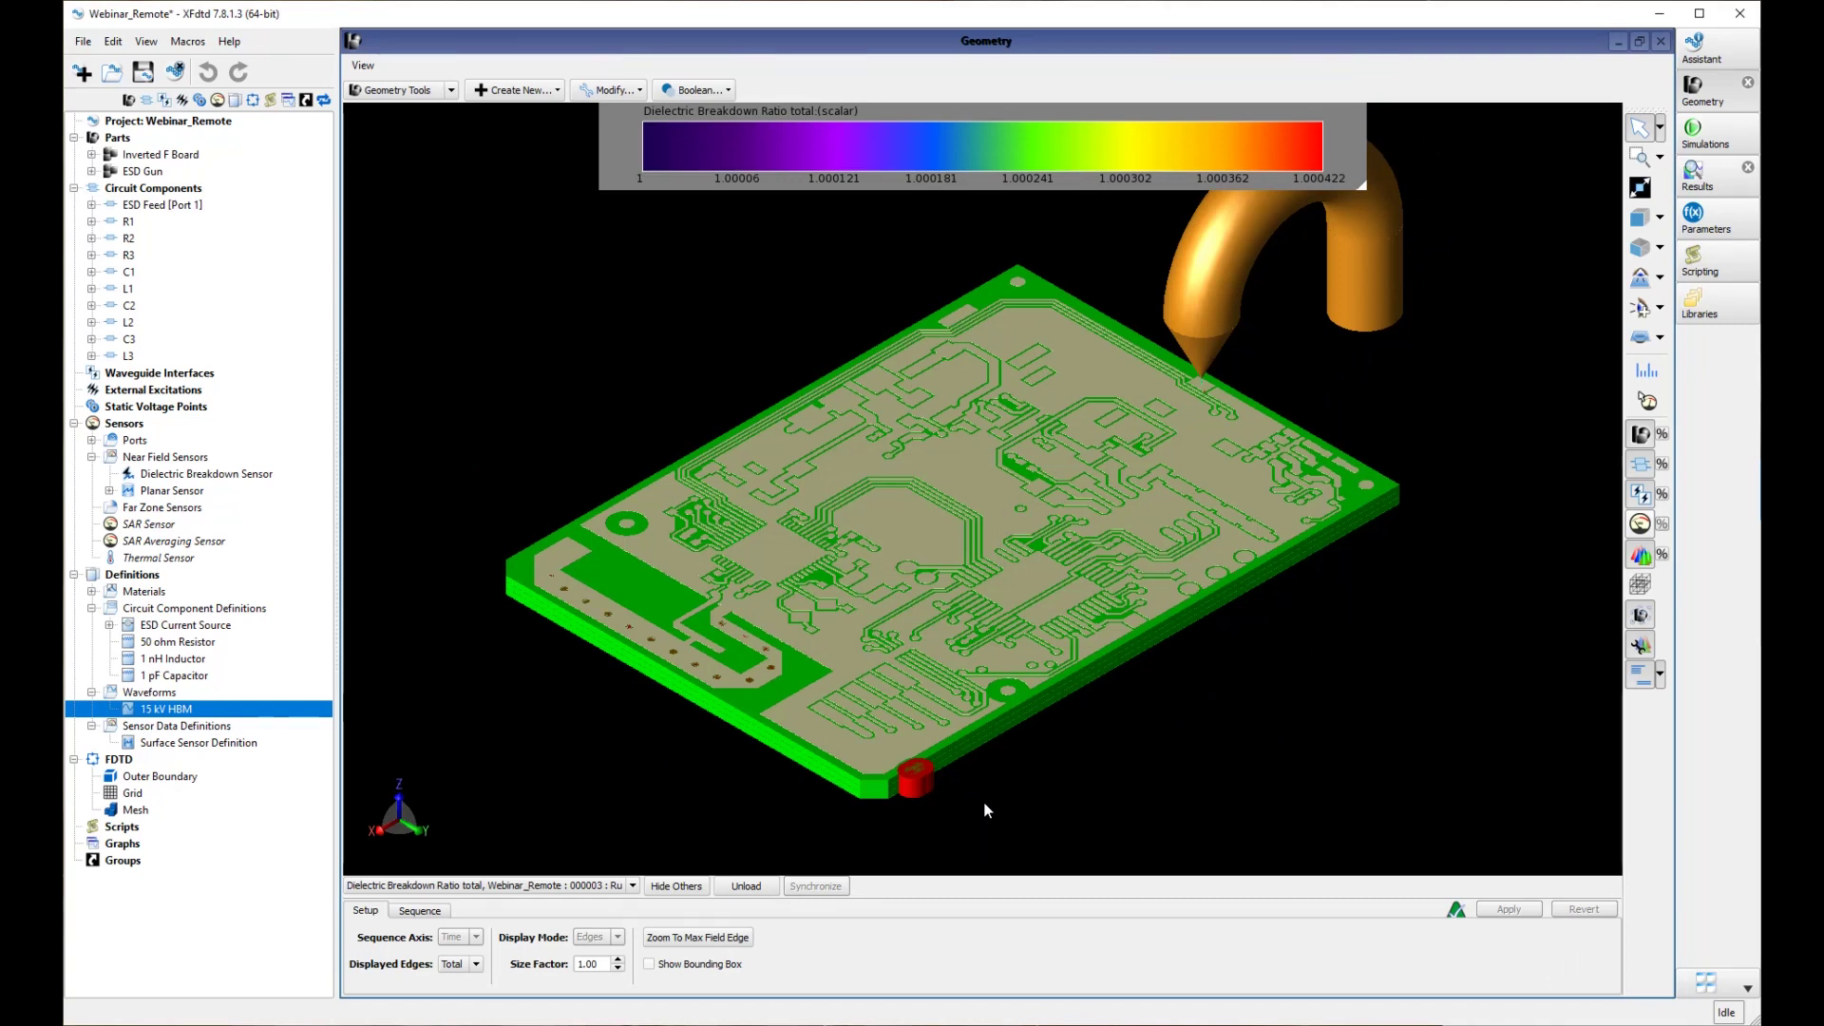
{"action": "left_click", "coordinate": [590, 967]}
{"action": "type", "text": "5"}
{"action": "key", "text": "Delete"}
{"action": "left_click", "coordinate": [1509, 909]}
Step: Zoom to the maximum field edge and examine where the first dielectric breakdown occurs
{"action": "left_click", "coordinate": [420, 911]}
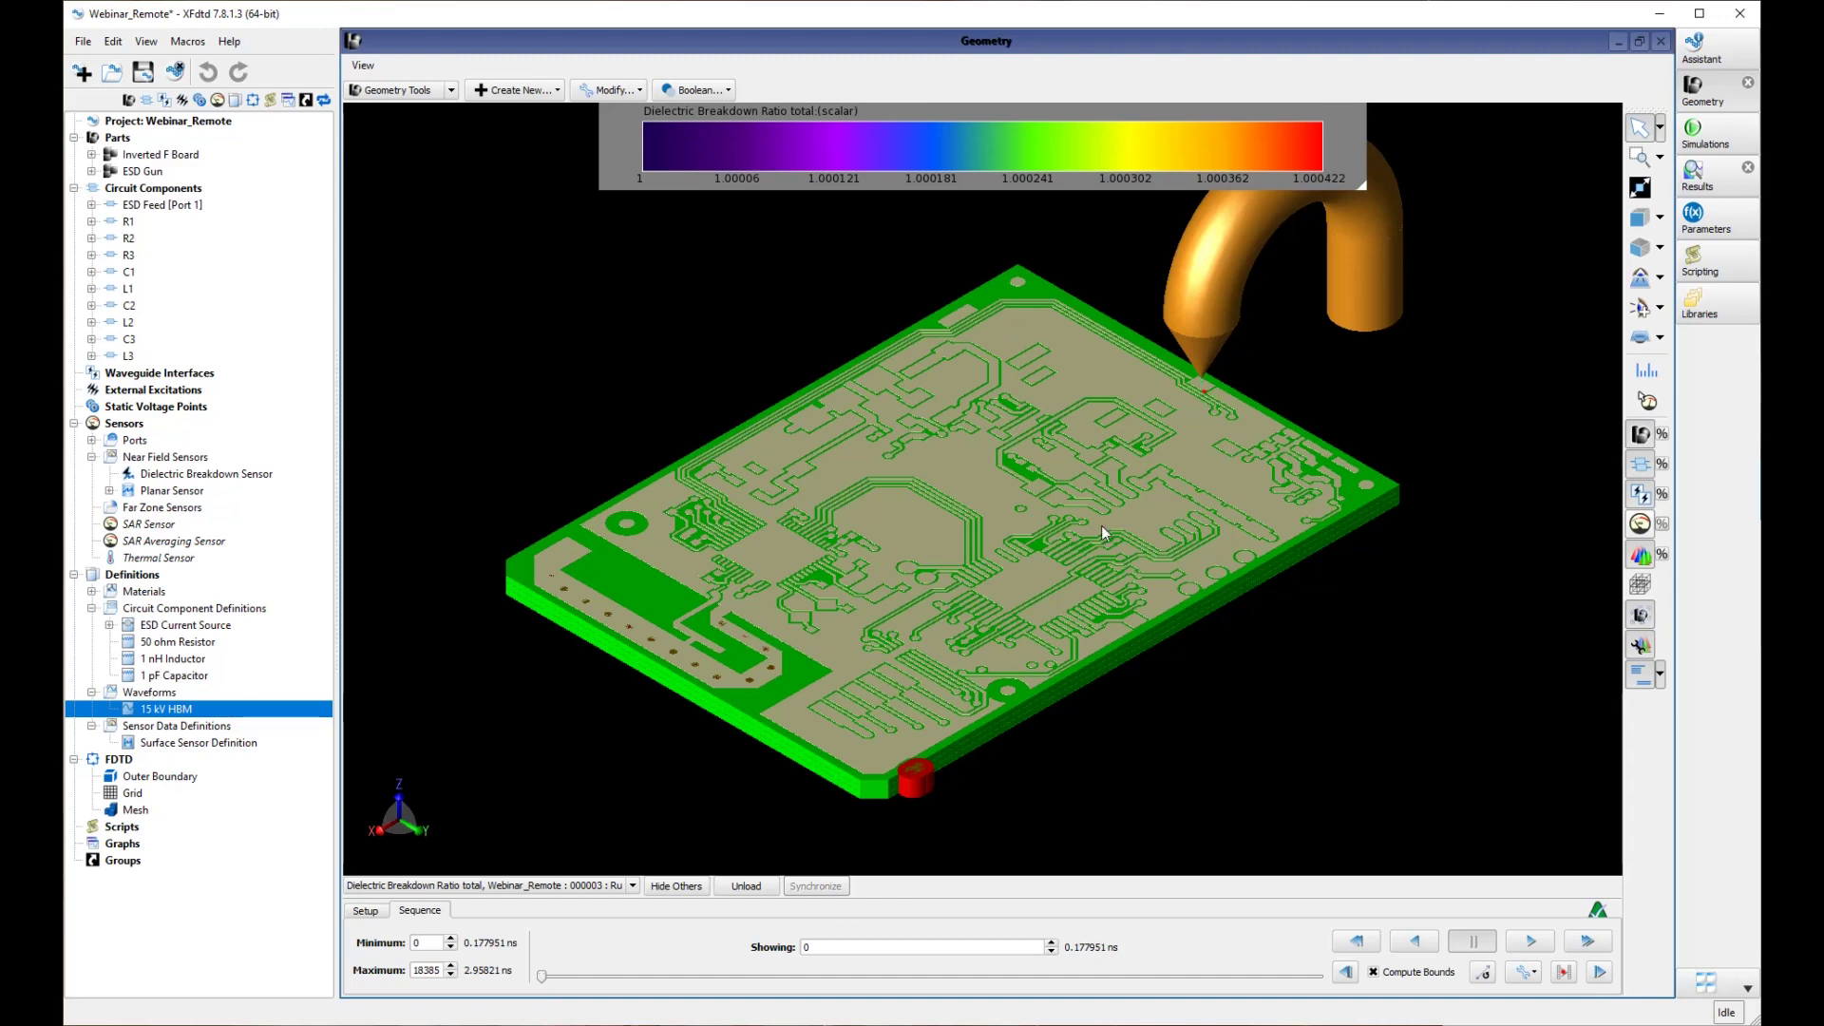
{"action": "left_click", "coordinate": [366, 911]}
{"action": "left_click", "coordinate": [659, 936]}
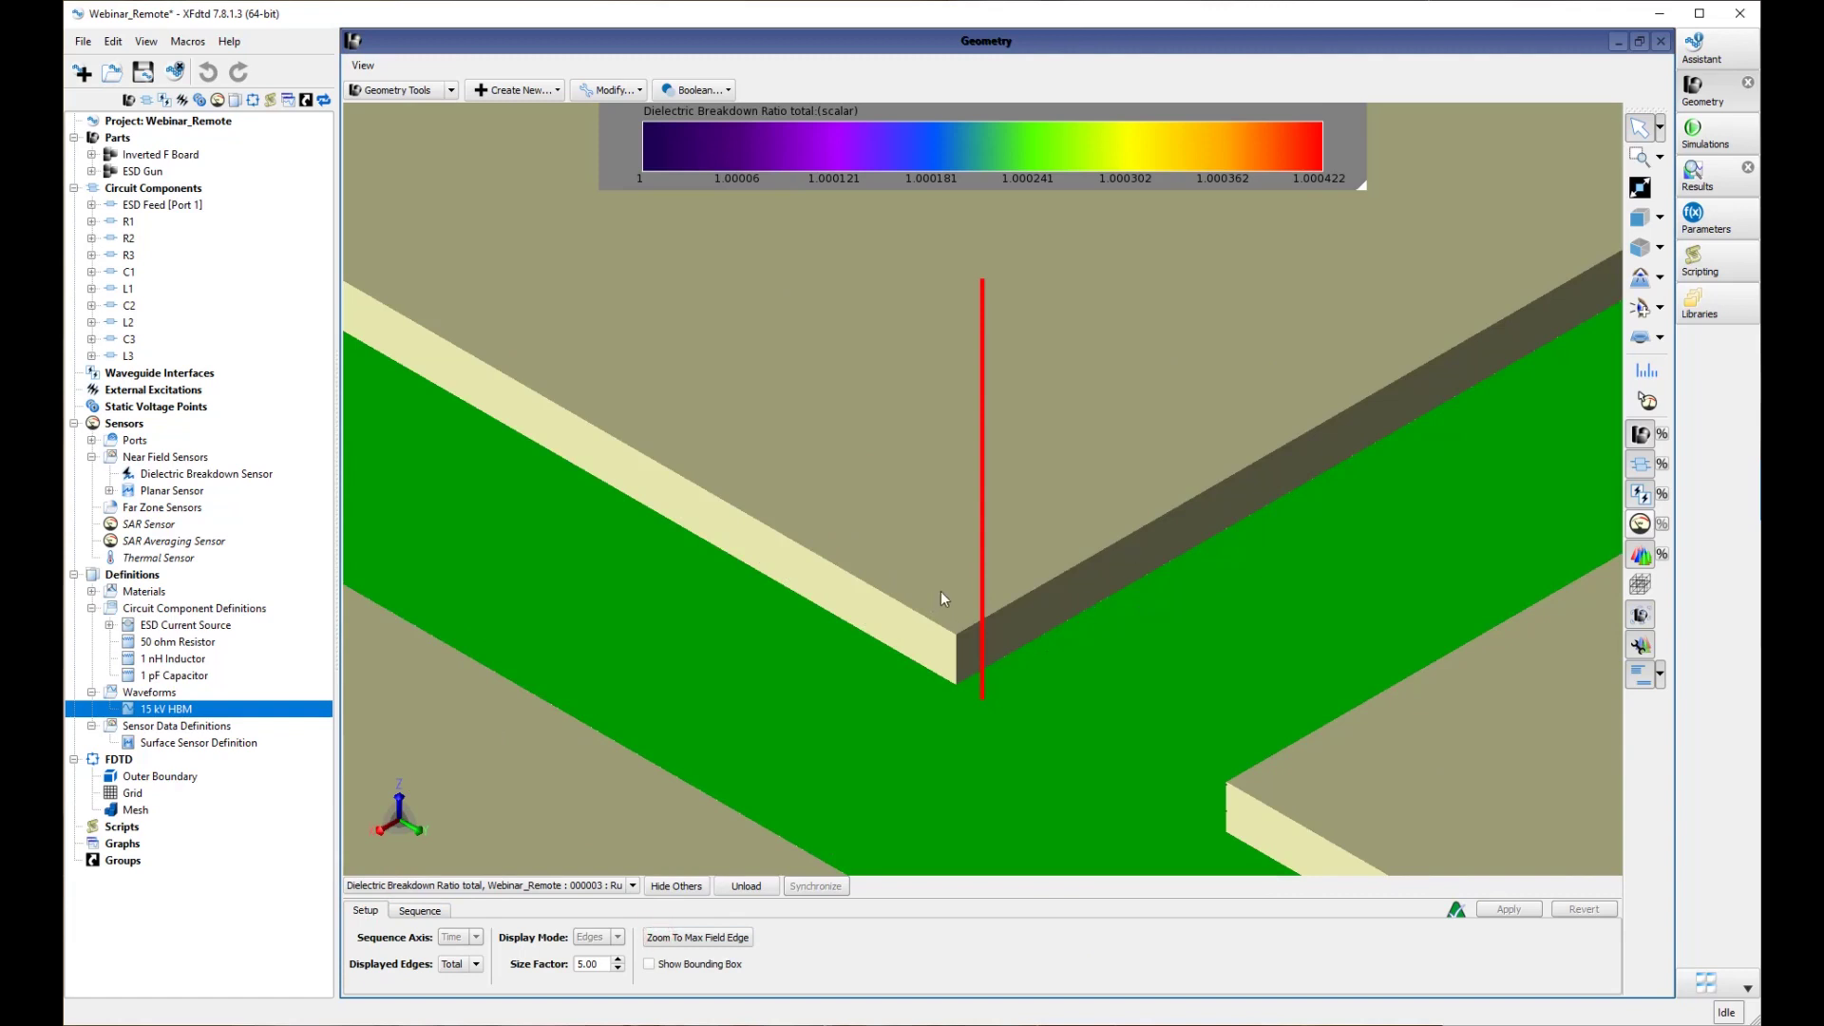
{"action": "scroll", "coordinate": [944, 596], "scroll_direction": "down", "scroll_amount": 5}
{"action": "middle_click_drag", "start_coordinate": [943, 643], "coordinate": [1001, 606]}
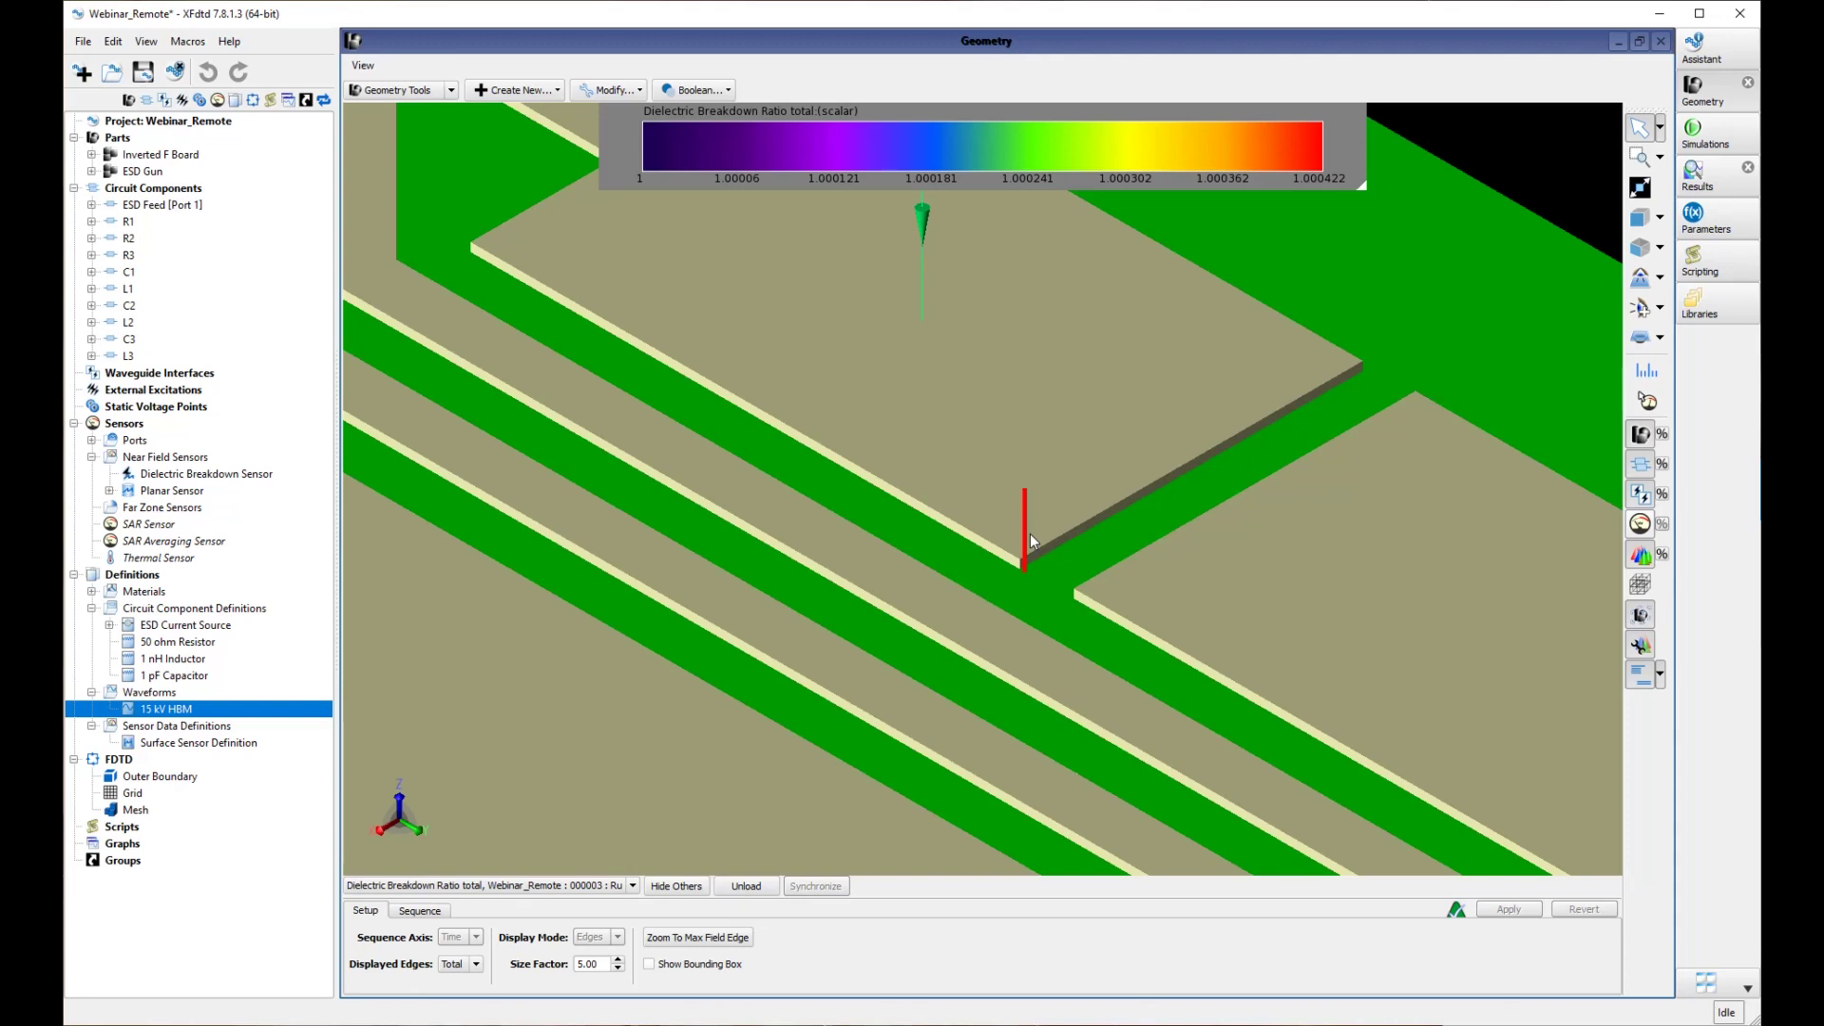
Step: Advance the breakdown ratio's time sequence to its last frame, 18385
{"action": "left_click", "coordinate": [420, 910]}
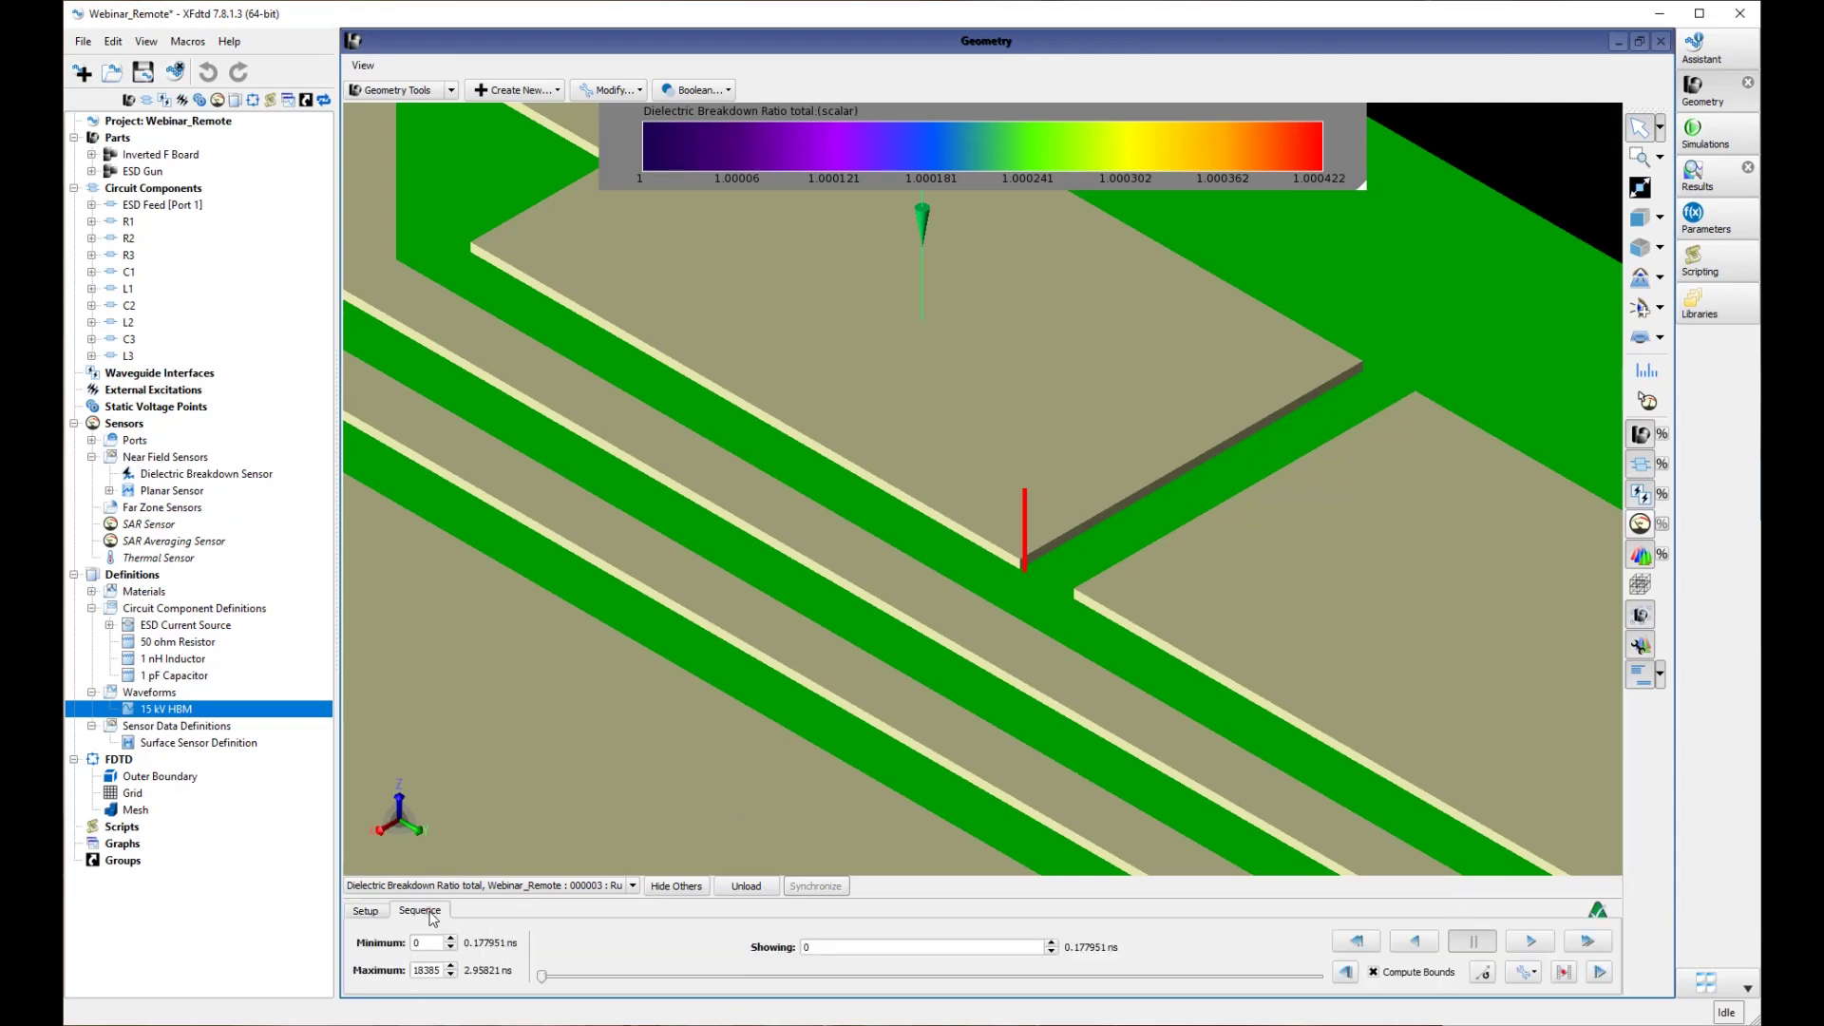
{"action": "scroll", "coordinate": [902, 604], "scroll_direction": "down", "scroll_amount": 5}
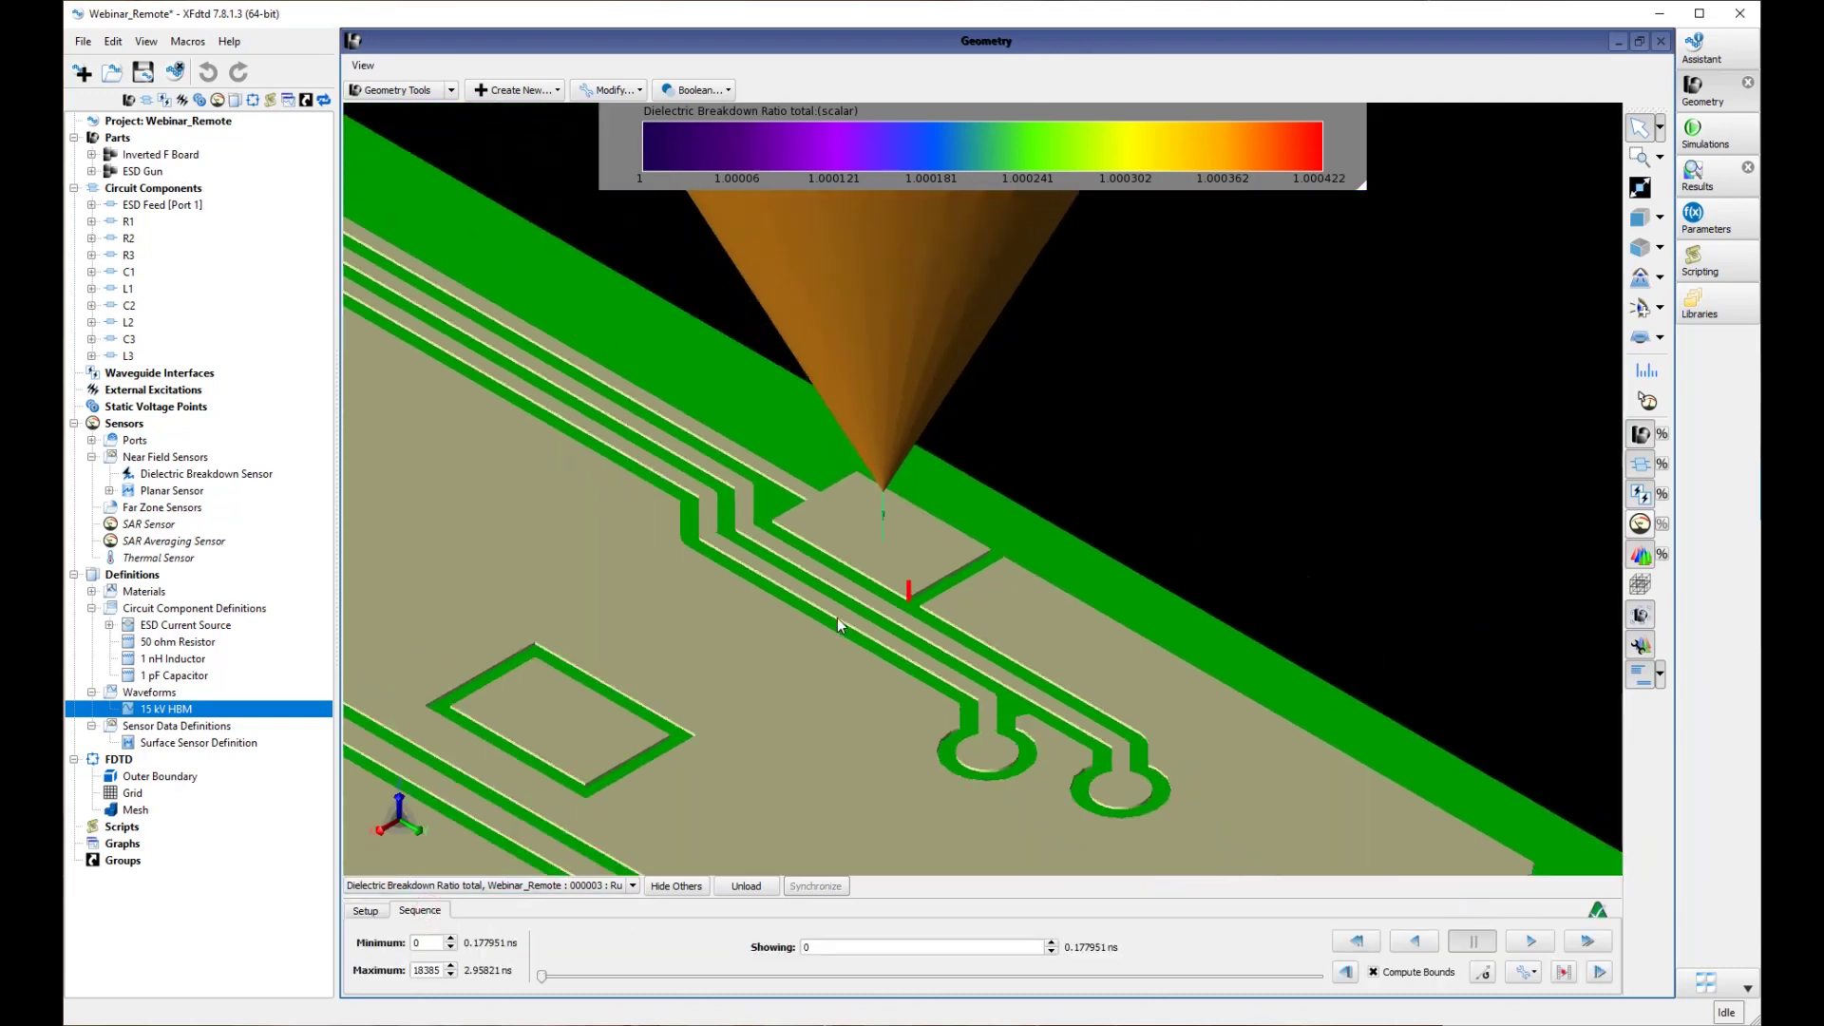
{"action": "scroll", "coordinate": [834, 608], "scroll_direction": "down", "scroll_amount": 5}
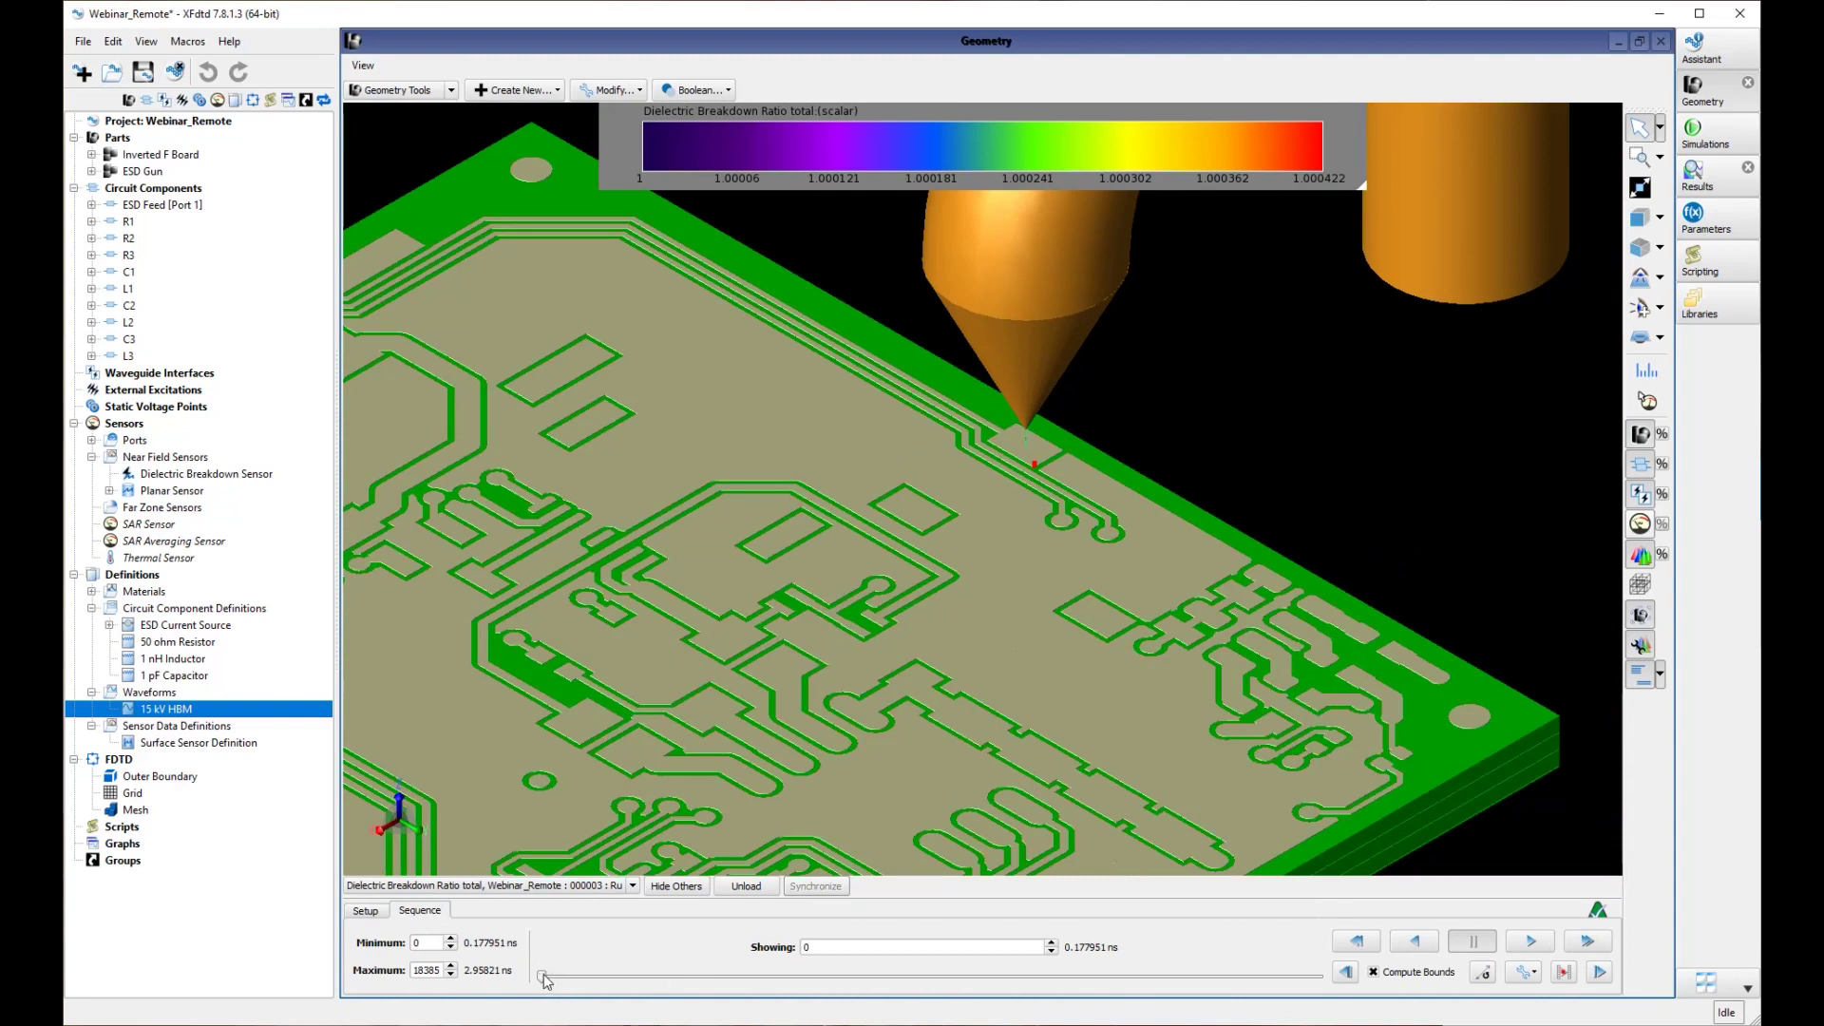
{"action": "mouse_move", "coordinate": [543, 976]}
{"action": "left_mouse_down"}
{"action": "mouse_move", "coordinate": [1015, 956]}
{"action": "mouse_move", "coordinate": [1331, 986]}
{"action": "left_mouse_up"}
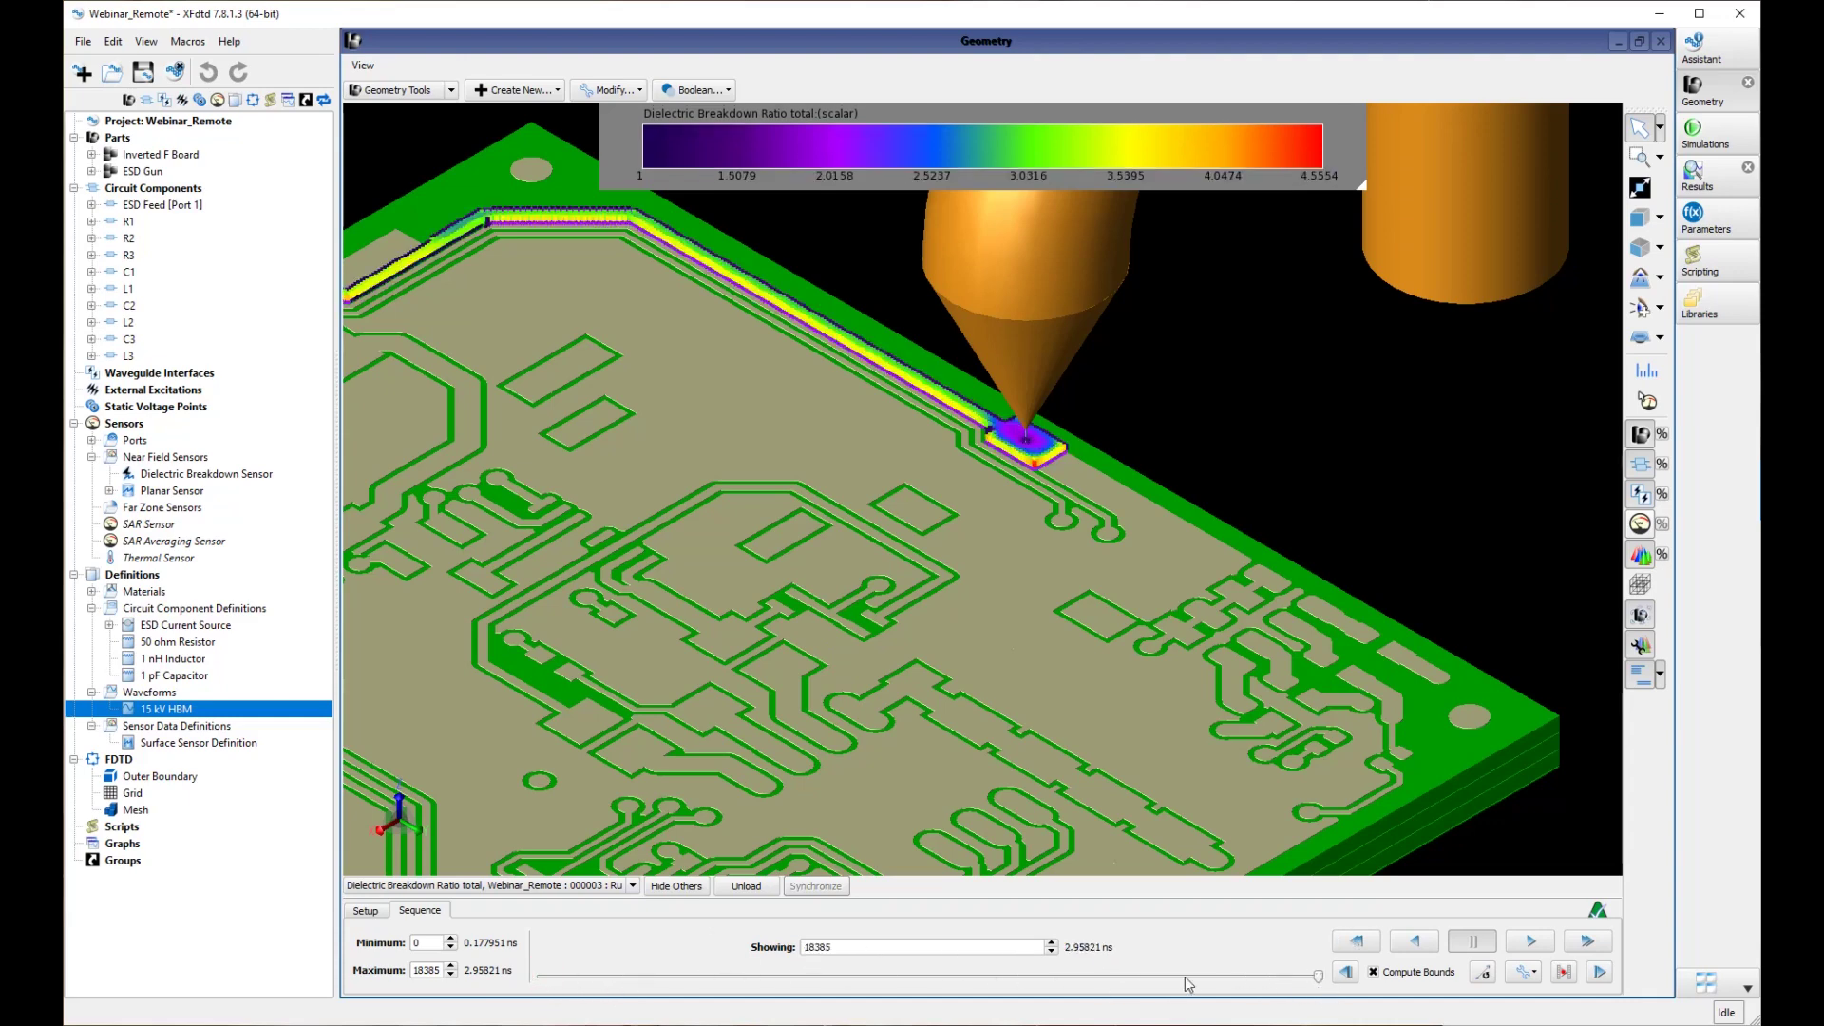
Step: Examine the total breakdown ratio along the outer trace and around the pad under the ESD gun tip
{"action": "scroll", "coordinate": [699, 482], "scroll_direction": "down", "scroll_amount": 3}
{"action": "middle_click_drag", "start_coordinate": [662, 465], "coordinate": [921, 469]}
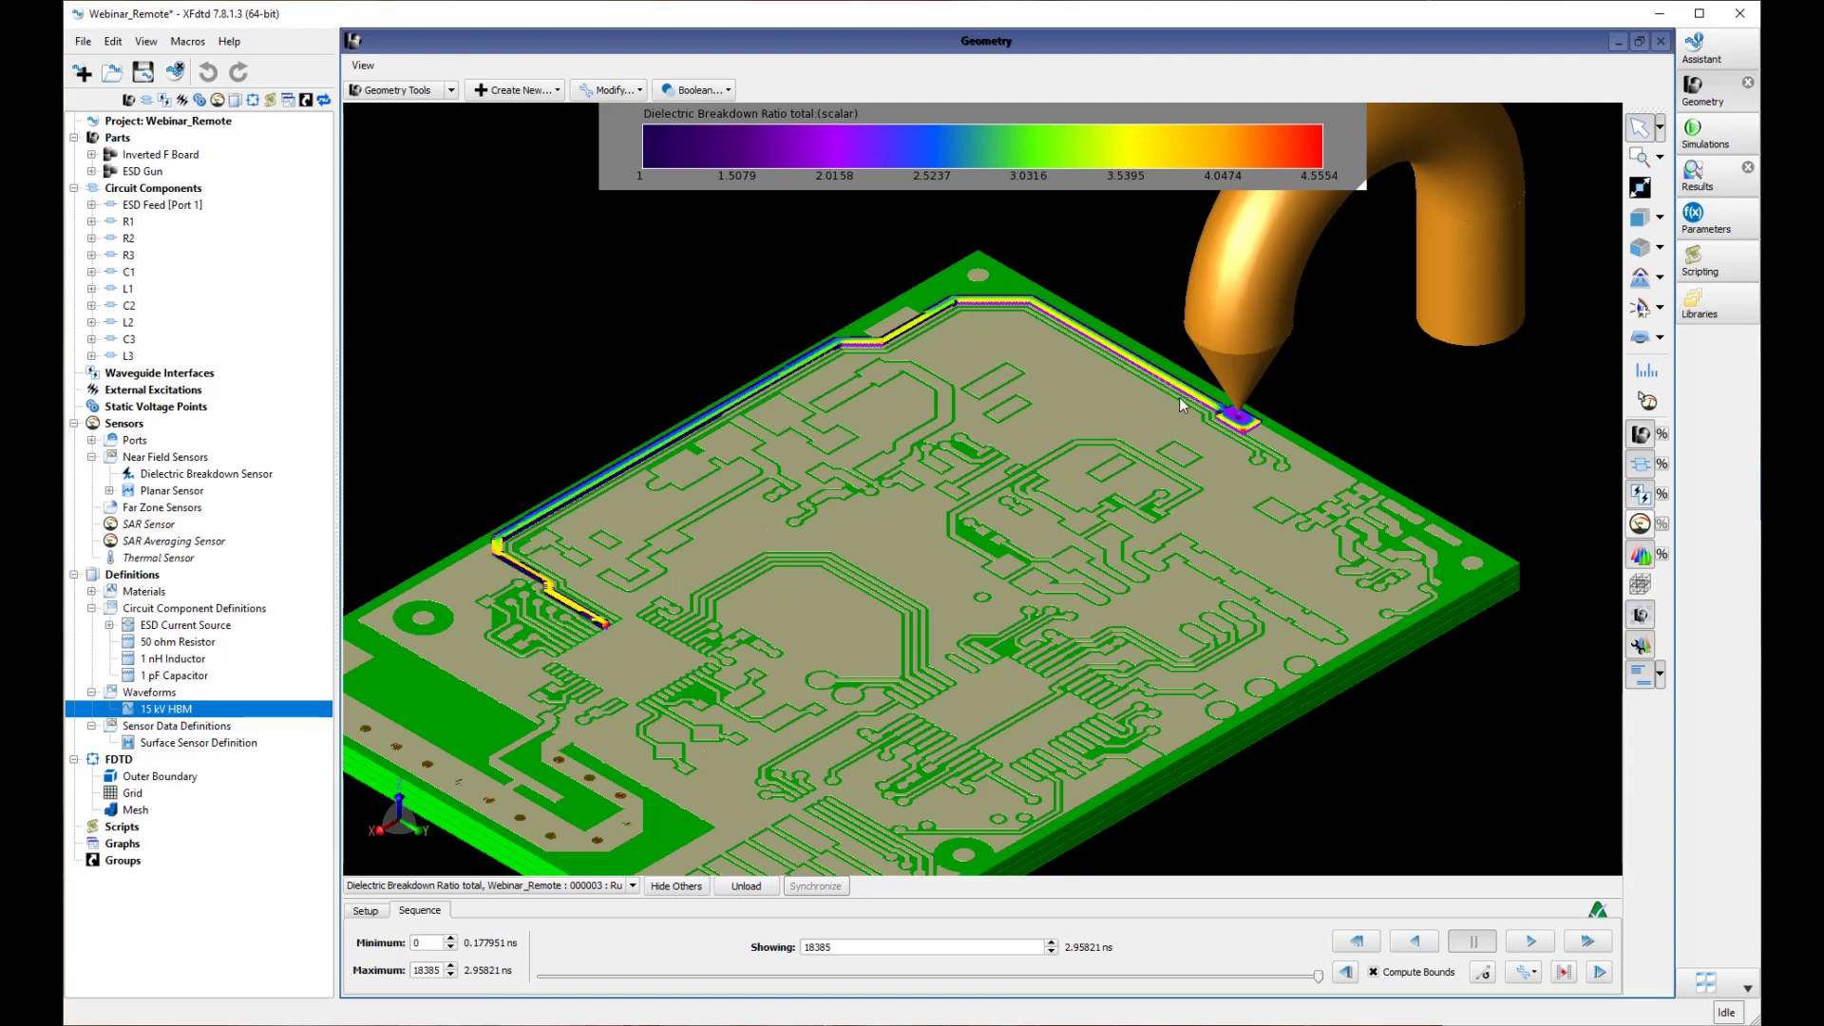
{"action": "scroll", "coordinate": [1182, 398], "scroll_direction": "up", "scroll_amount": 3}
{"action": "scroll", "coordinate": [1182, 397], "scroll_direction": "up", "scroll_amount": 5}
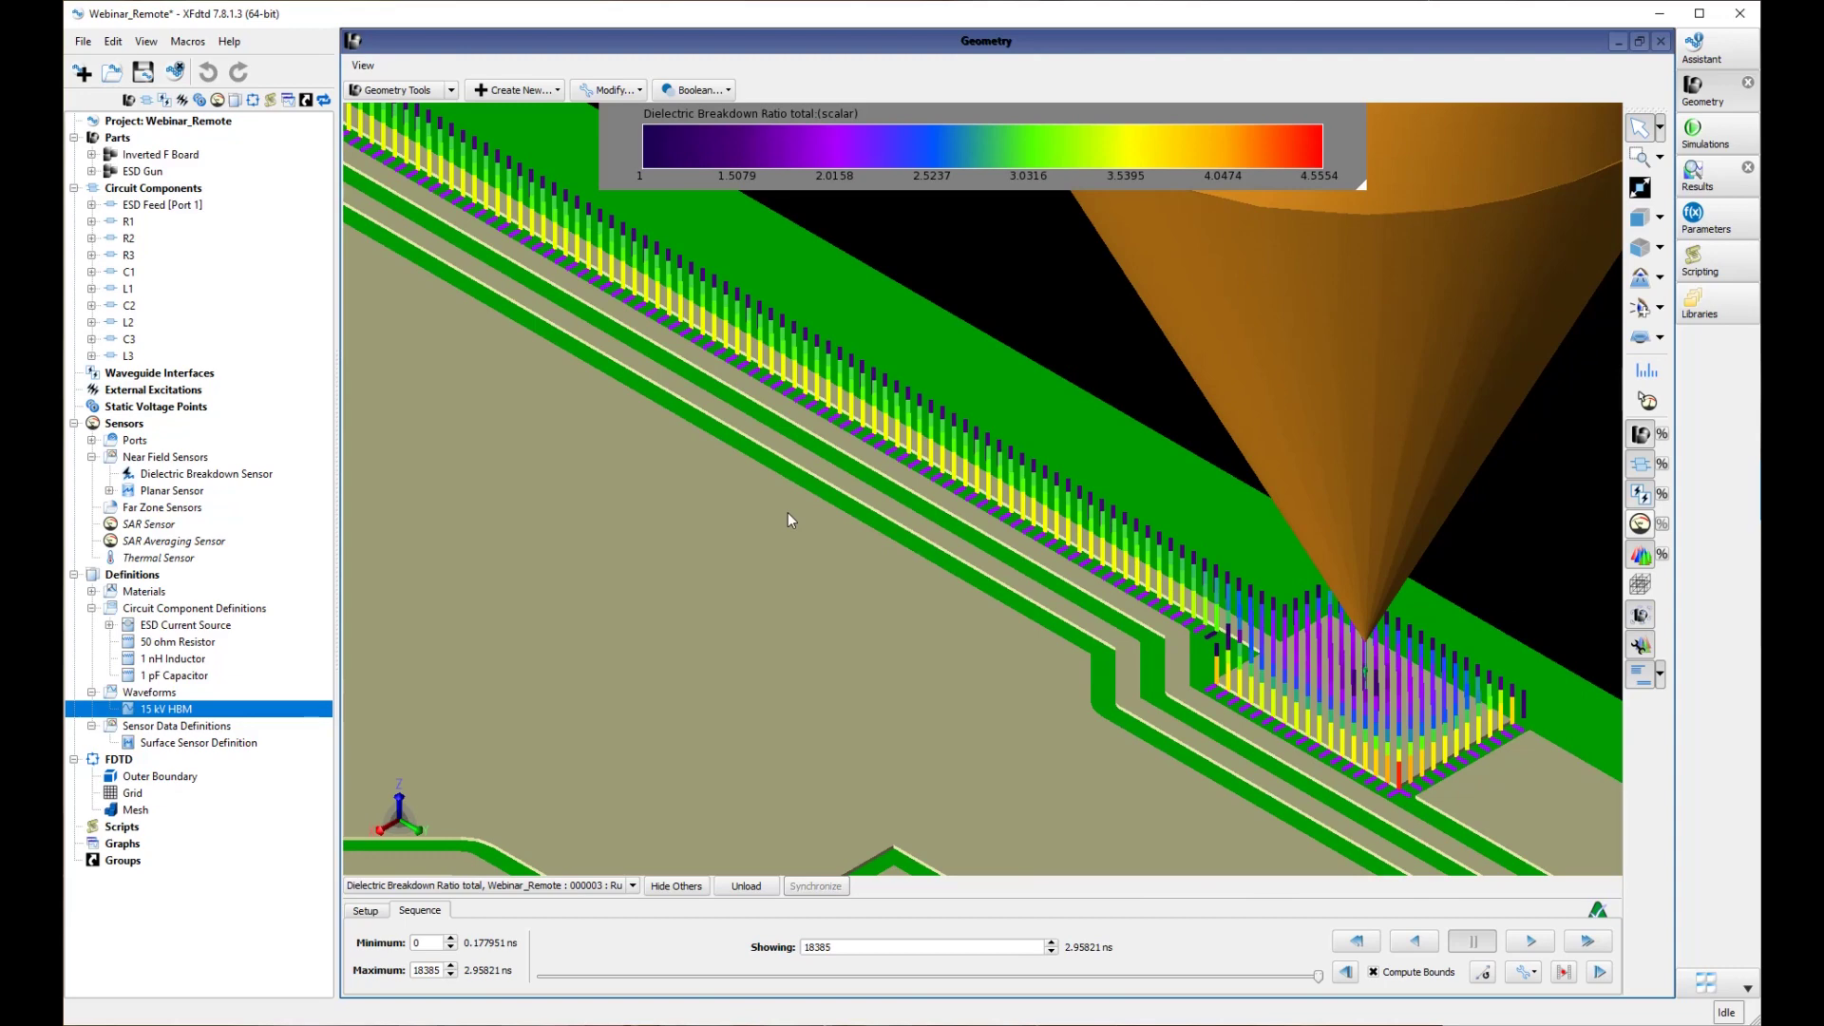
{"action": "scroll", "coordinate": [789, 513], "scroll_direction": "down", "scroll_amount": 5}
{"action": "middle_click_drag", "start_coordinate": [788, 454], "coordinate": [1056, 582]}
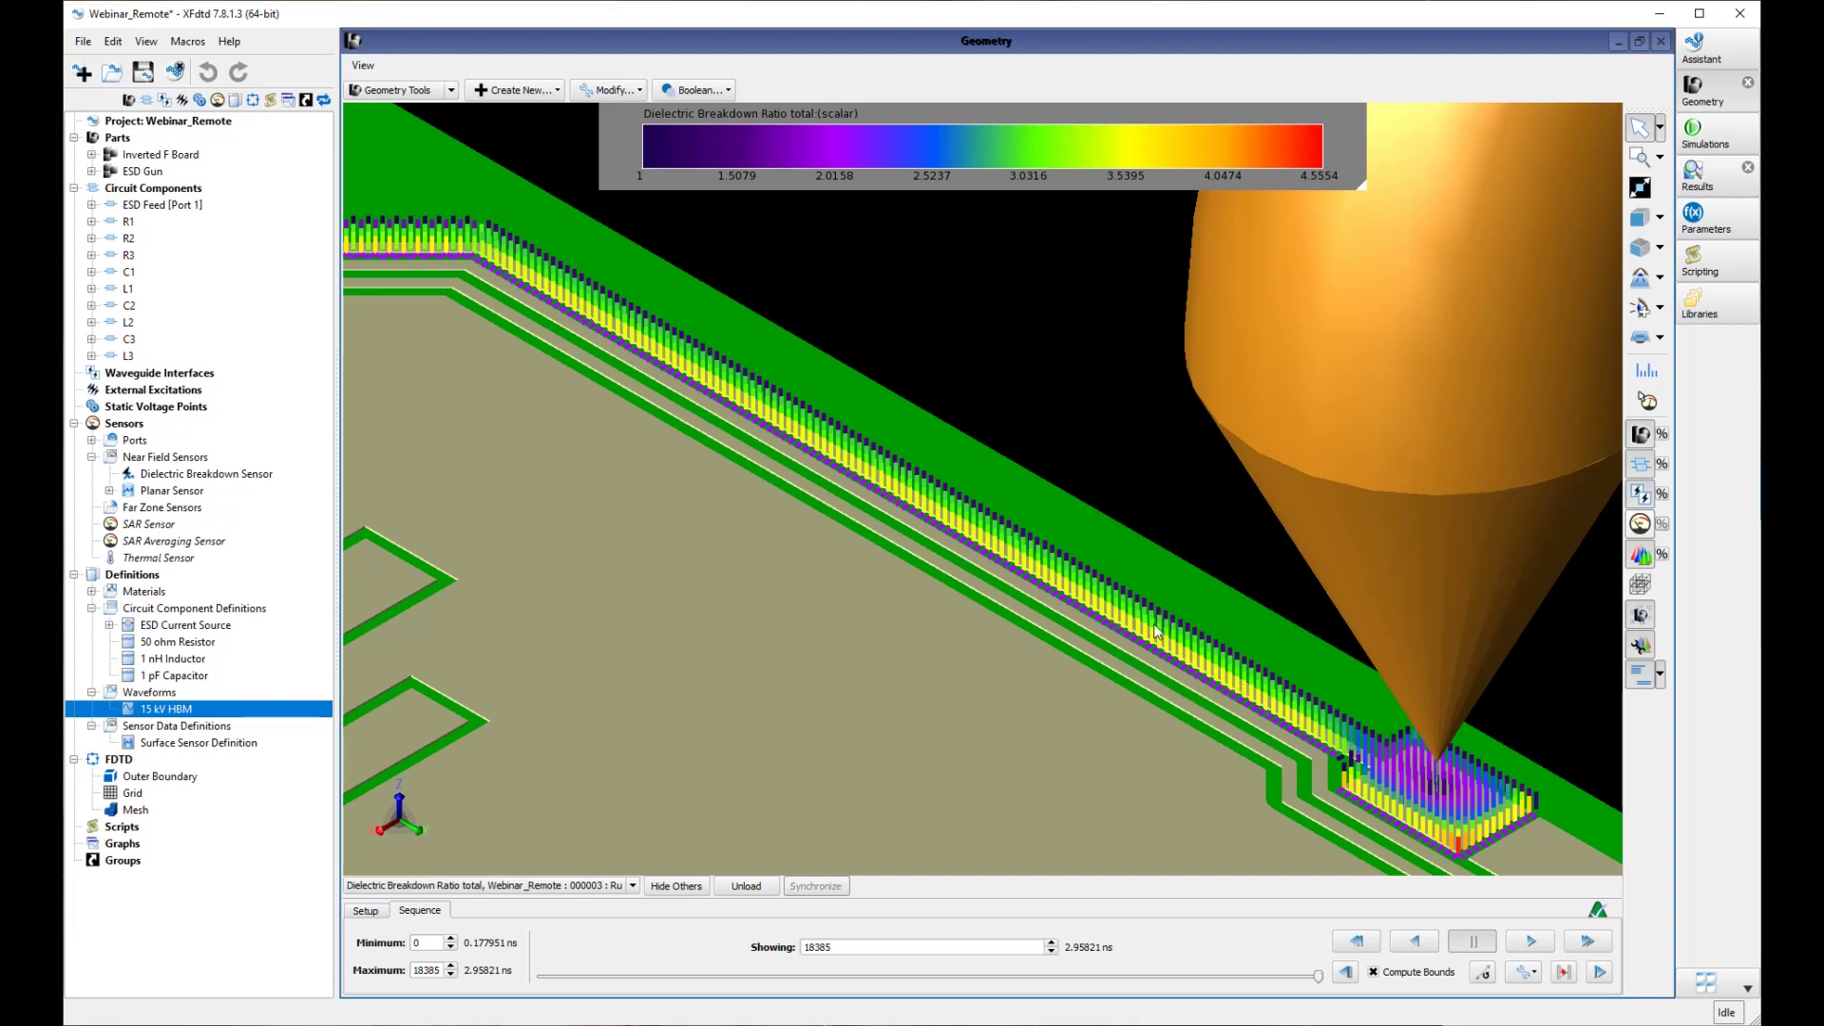
{"action": "scroll", "coordinate": [584, 538], "scroll_direction": "down", "scroll_amount": 3}
{"action": "middle_click_drag", "start_coordinate": [809, 507], "coordinate": [878, 436]}
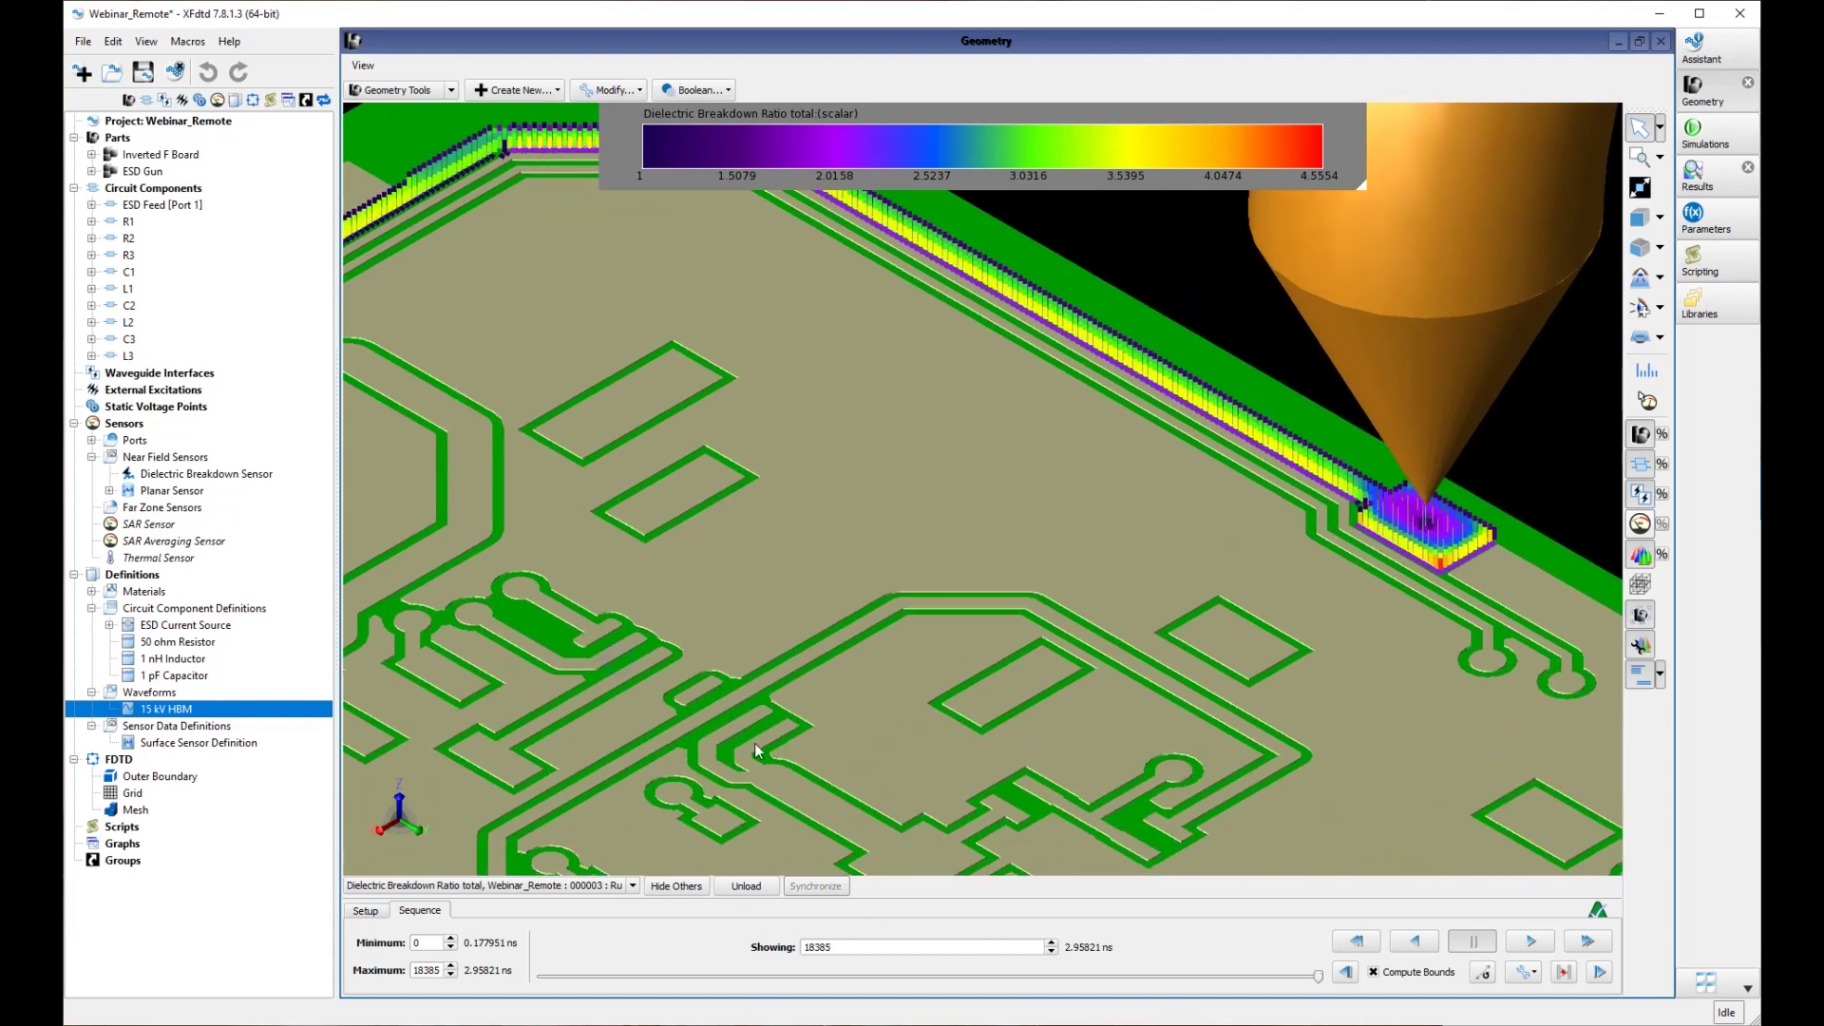
Step: Display only the X edges of the dielectric breakdown ratio and examine them along the trace near the gun tip
{"action": "left_click", "coordinate": [379, 914]}
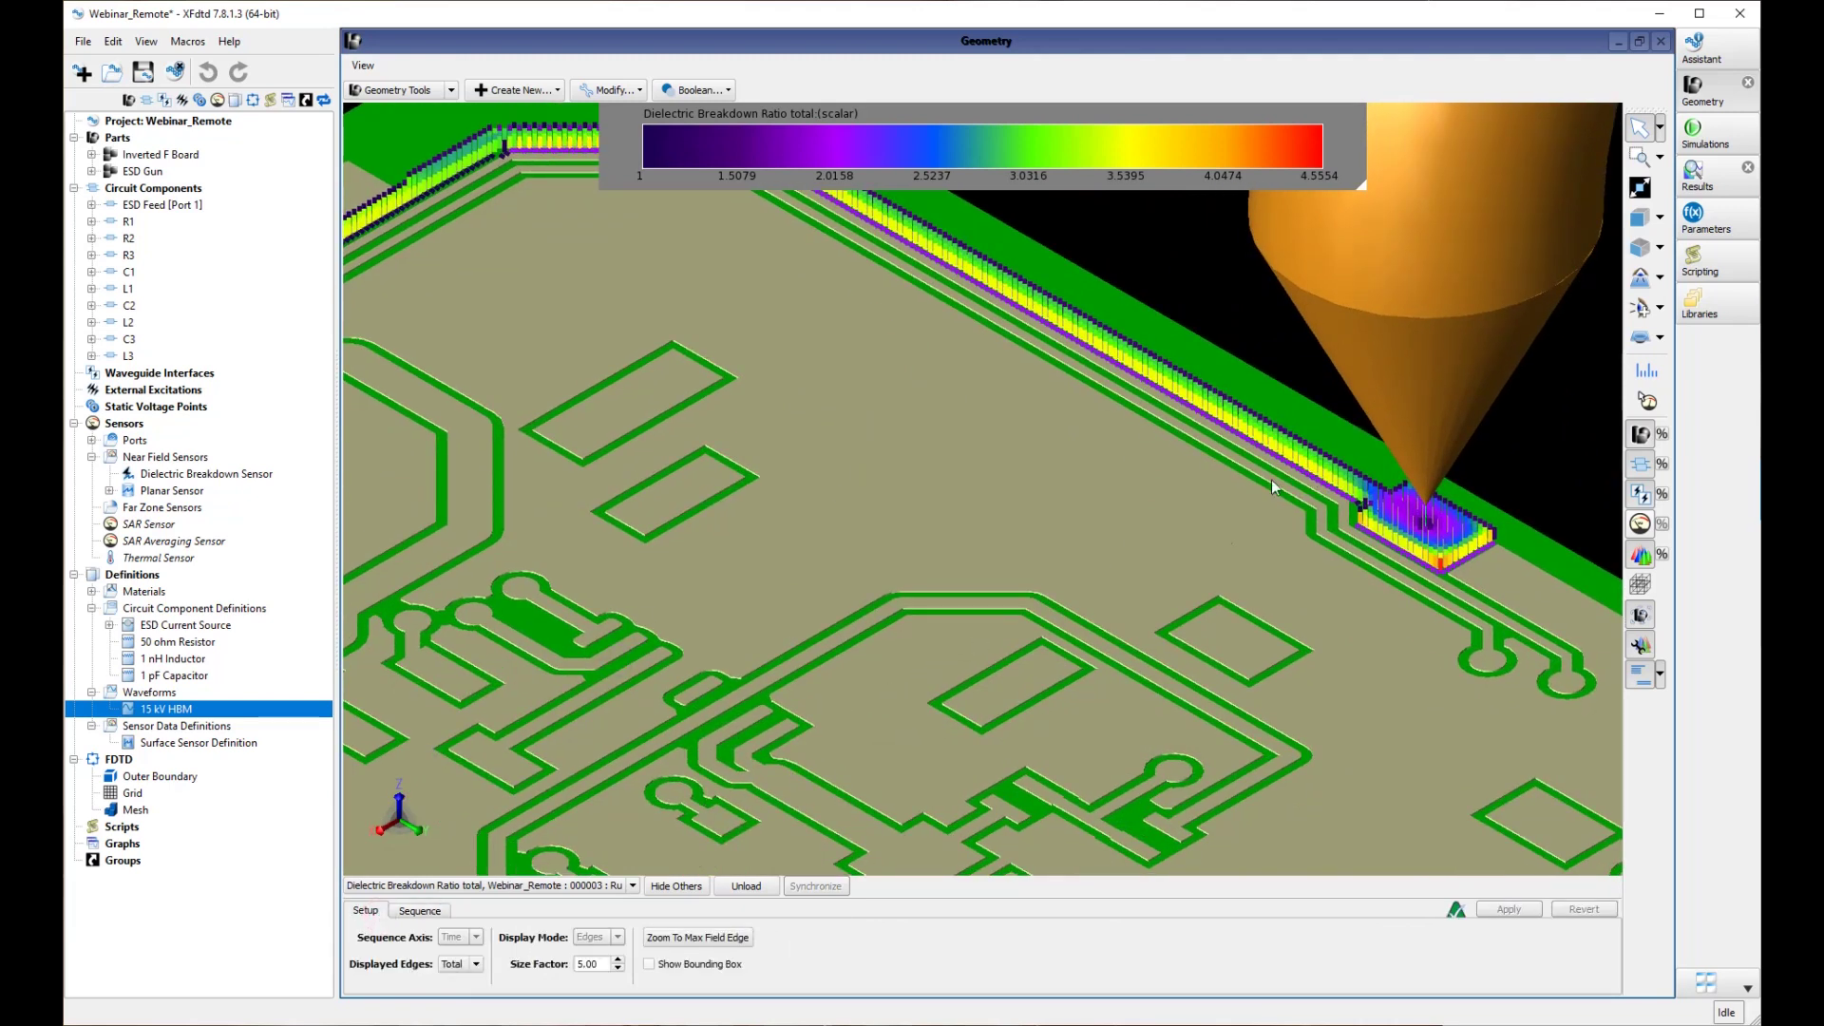
{"action": "middle_click_drag", "start_coordinate": [1053, 448], "coordinate": [950, 437]}
{"action": "scroll", "coordinate": [517, 521], "scroll_direction": "down", "scroll_amount": 5}
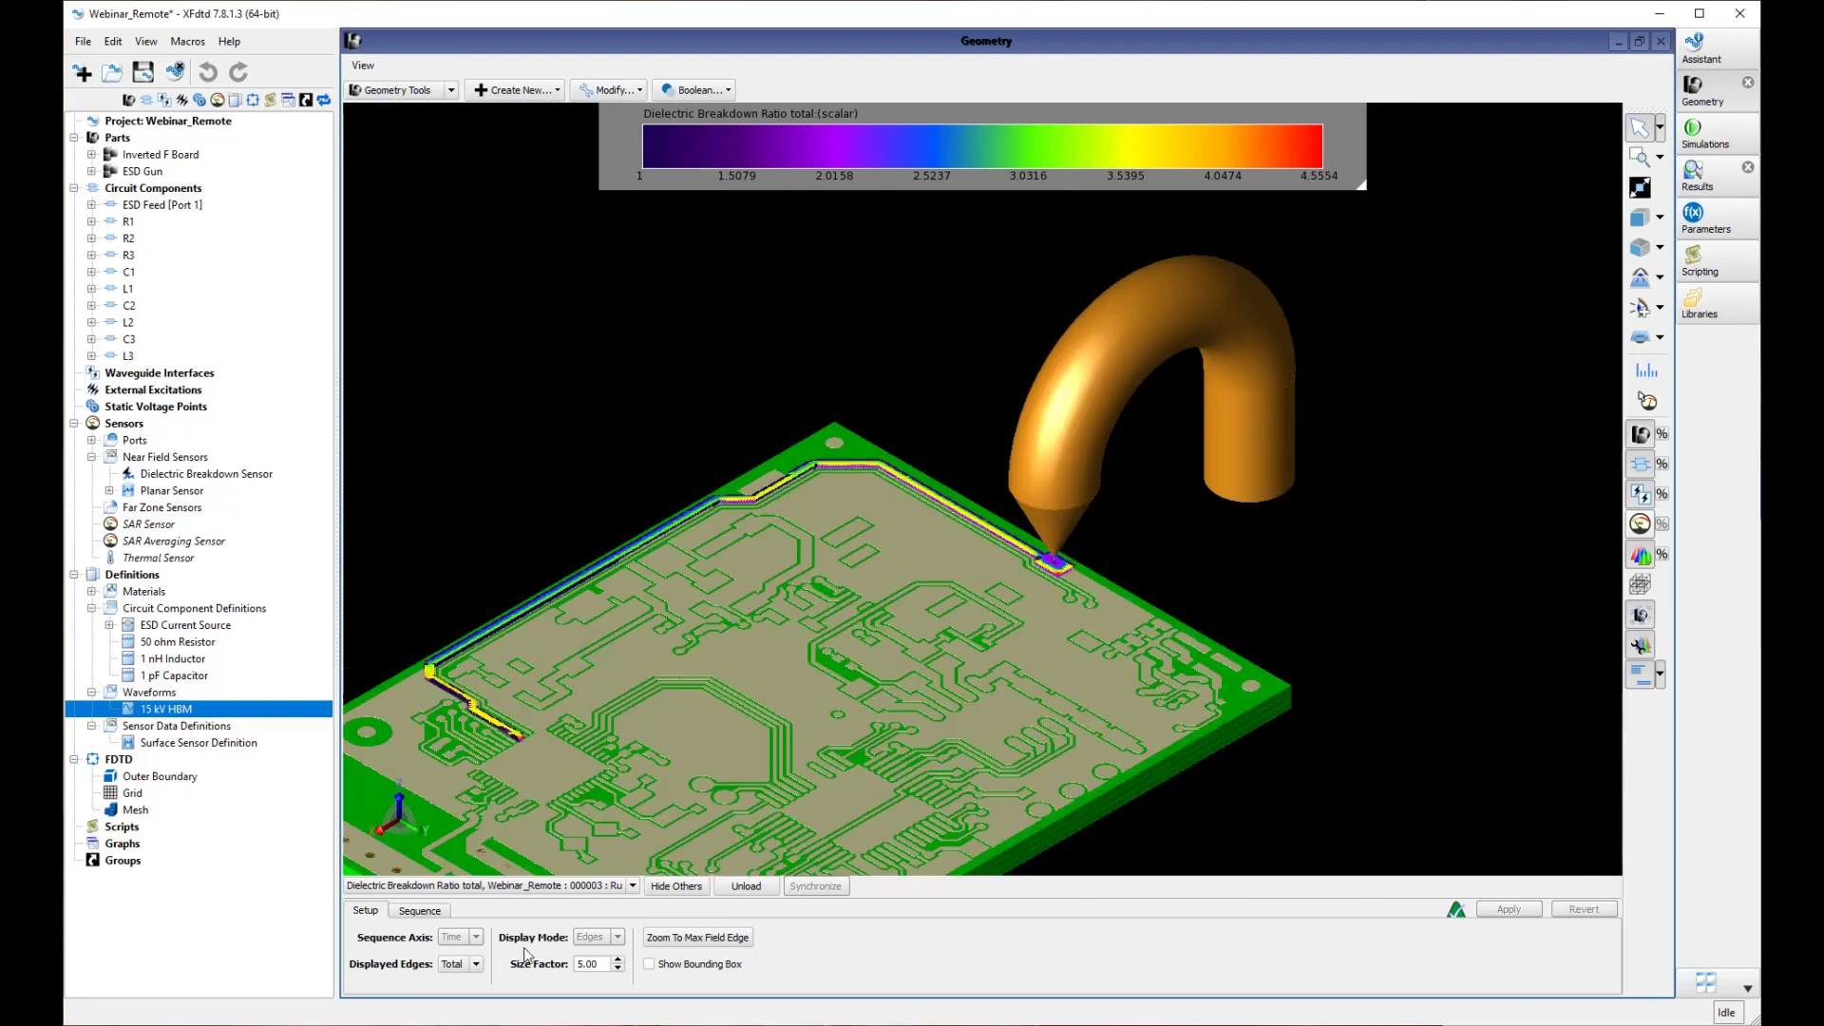
{"action": "left_click", "coordinate": [471, 965]}
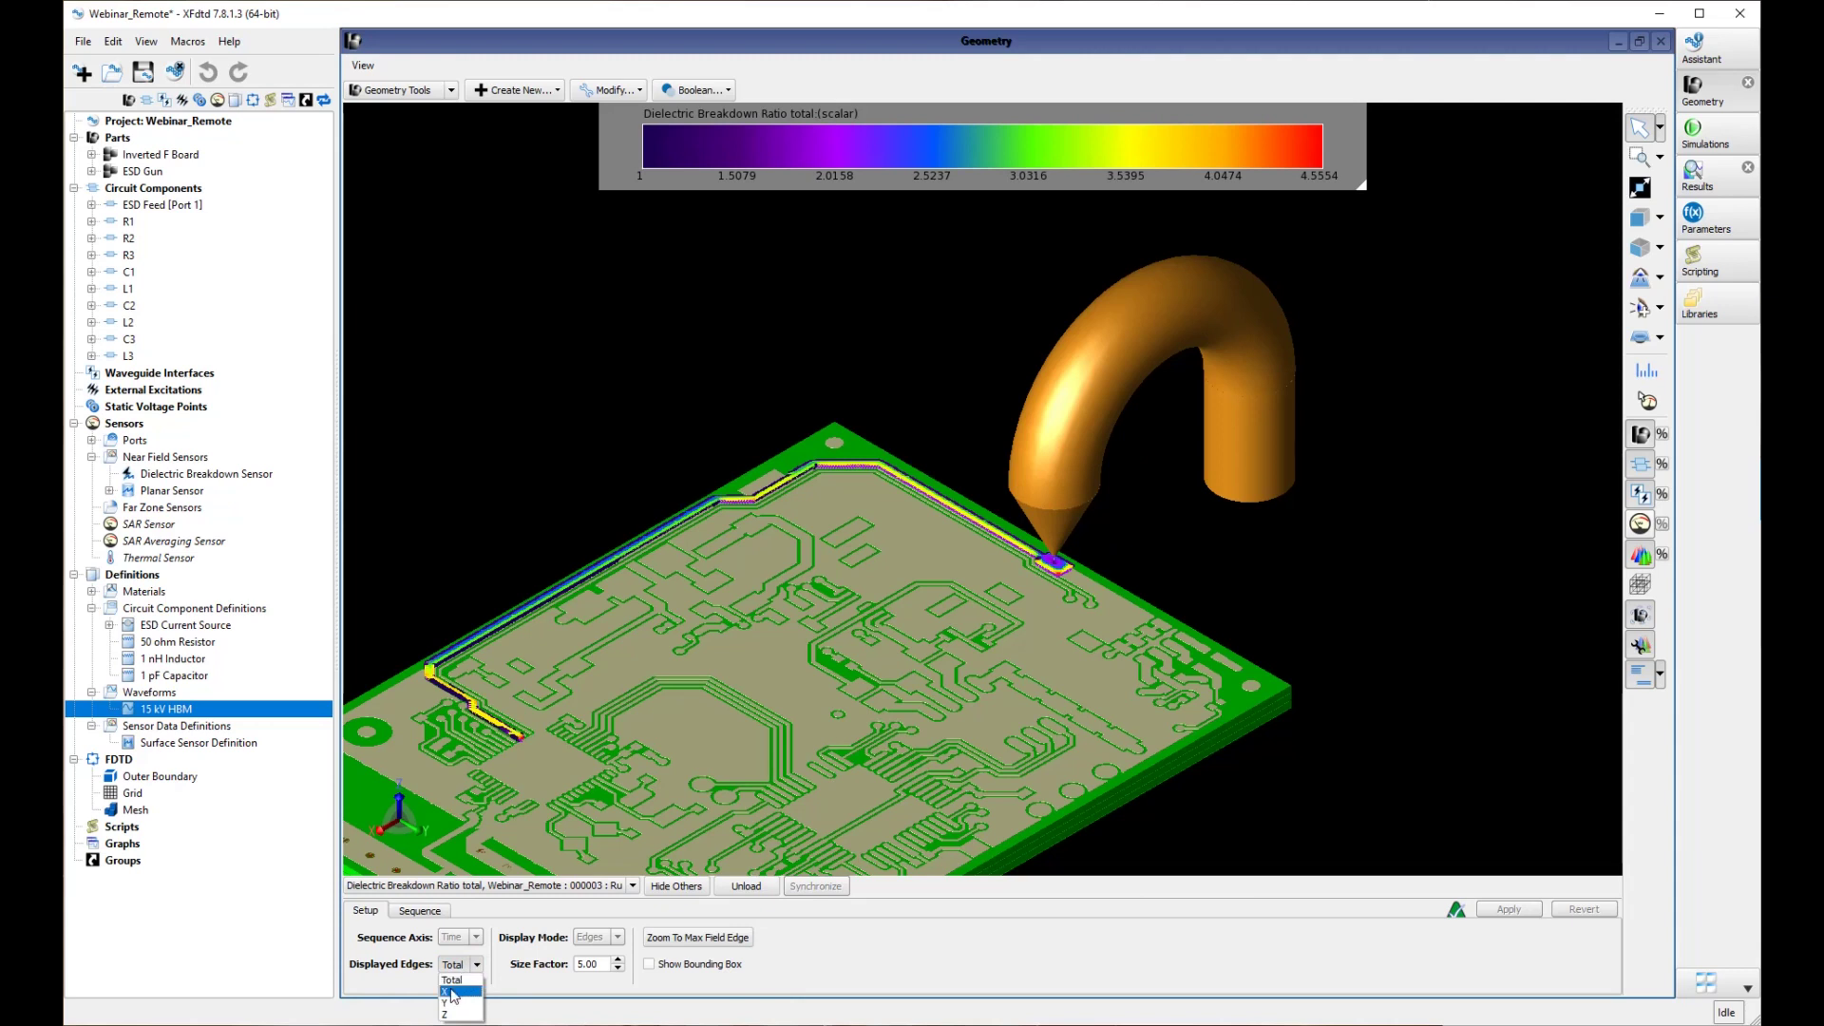
{"action": "left_click", "coordinate": [444, 991]}
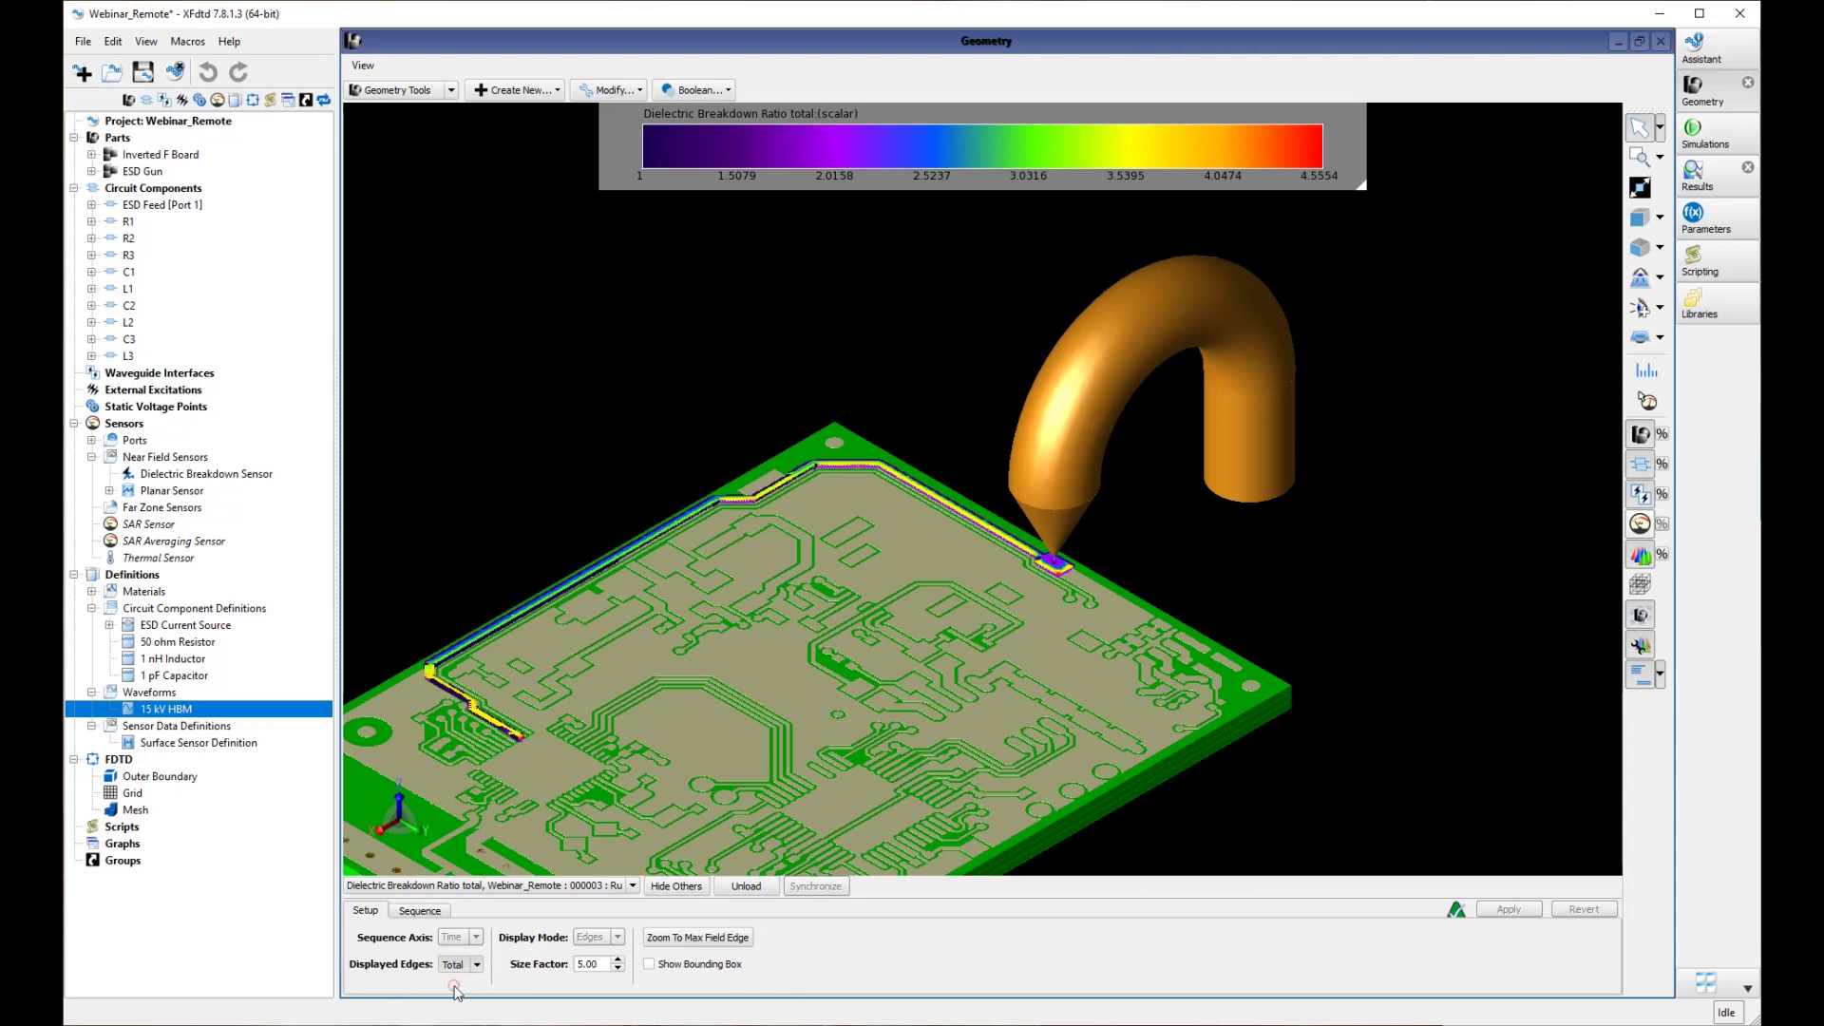
{"action": "left_click", "coordinate": [1508, 910]}
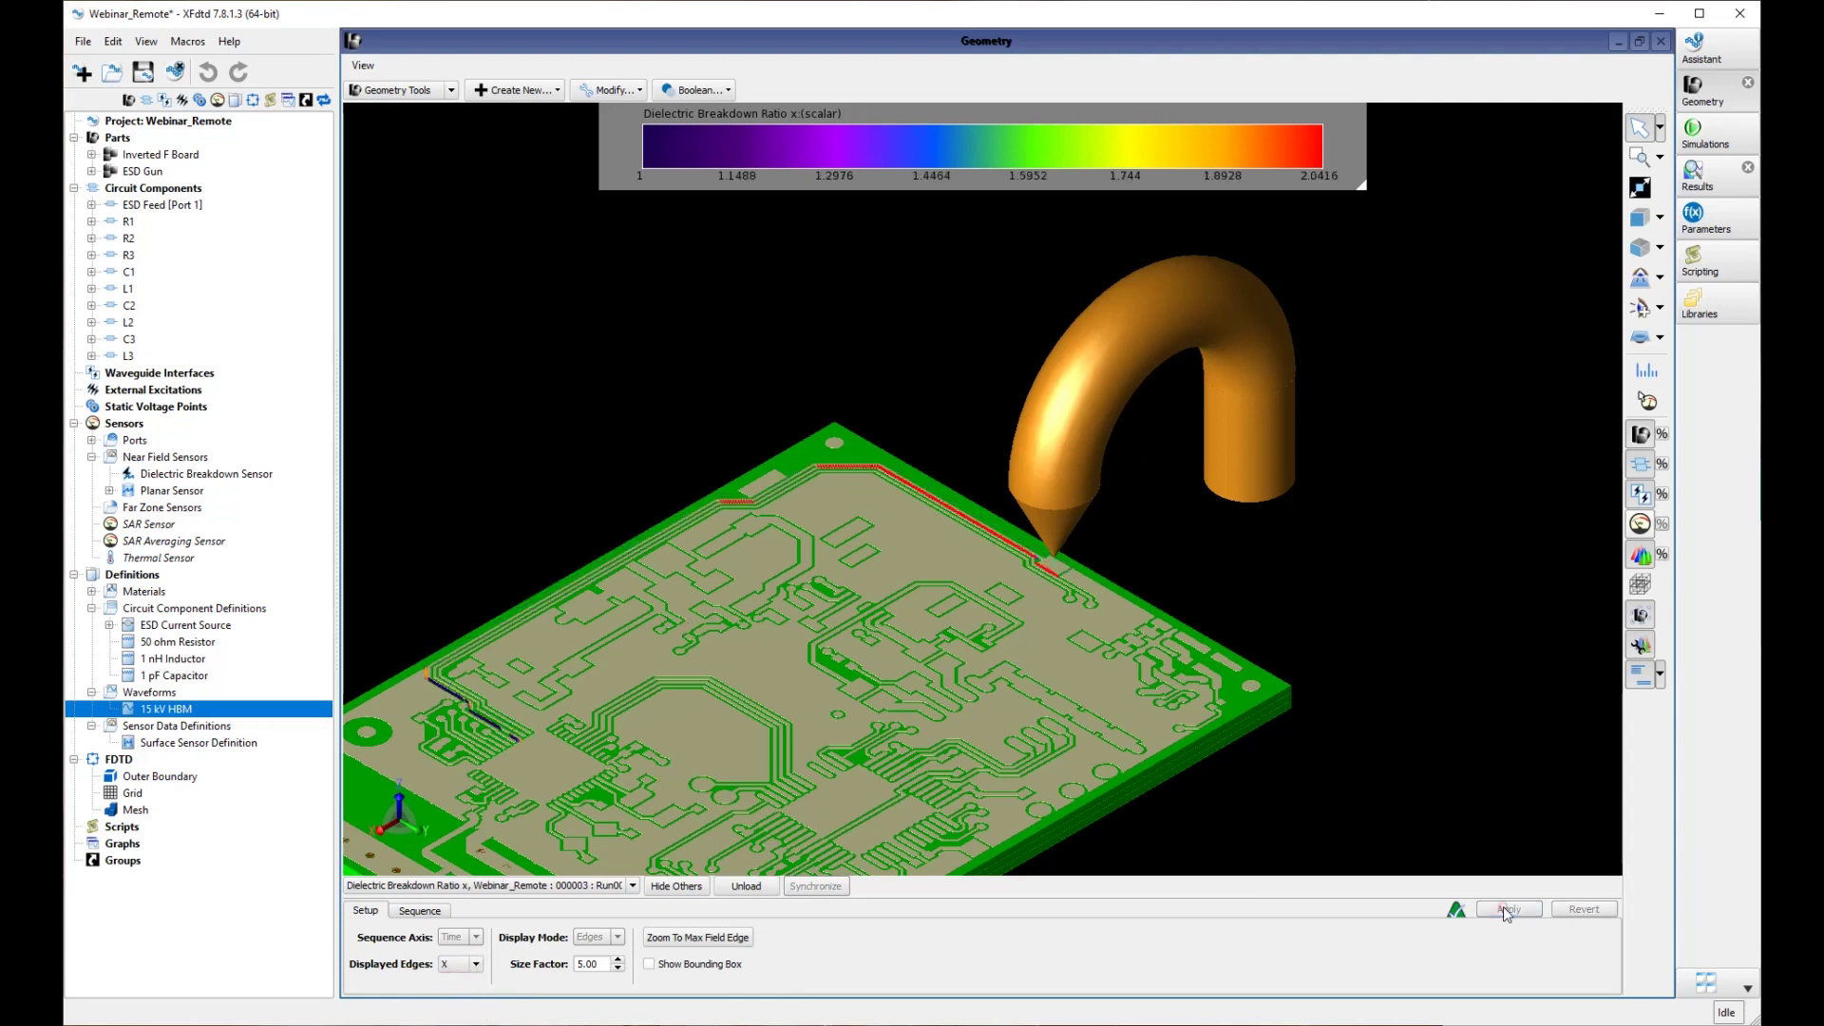
{"action": "scroll", "coordinate": [871, 503], "scroll_direction": "up", "scroll_amount": 5}
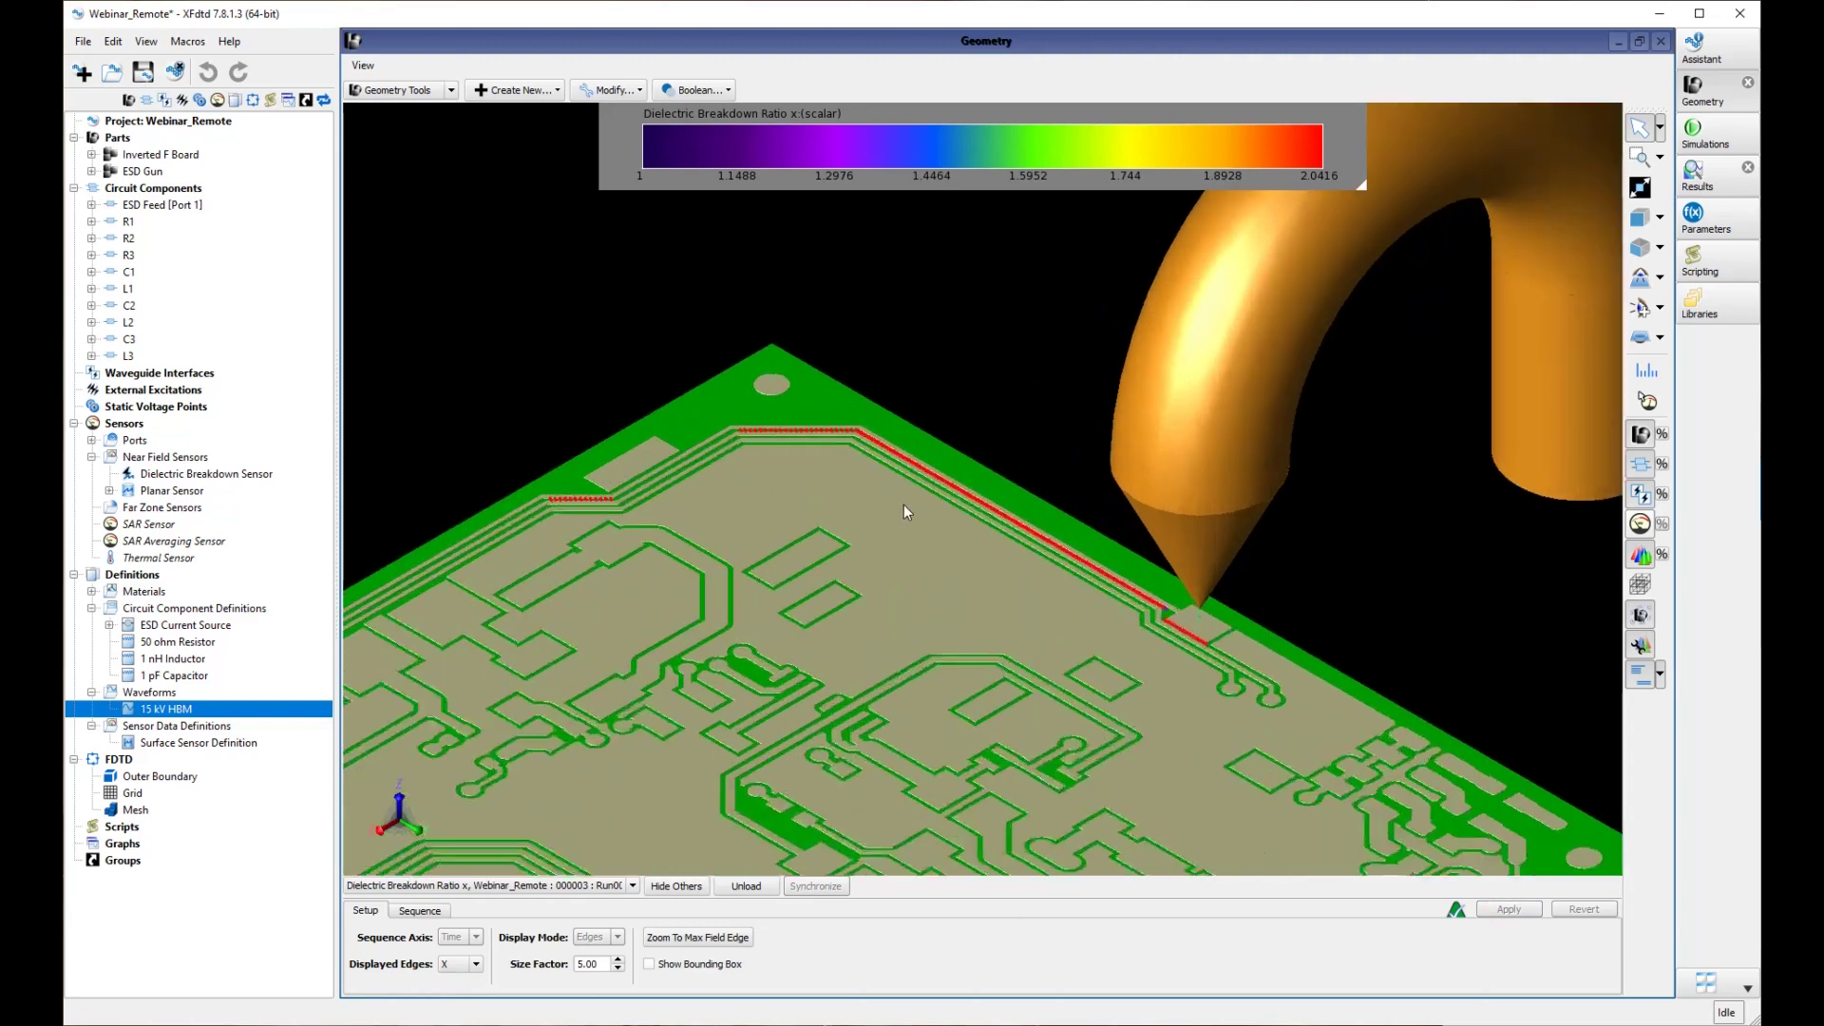
{"action": "middle_click_drag", "start_coordinate": [1096, 585], "coordinate": [1085, 720]}
{"action": "scroll", "coordinate": [1086, 720], "scroll_direction": "up", "scroll_amount": 2}
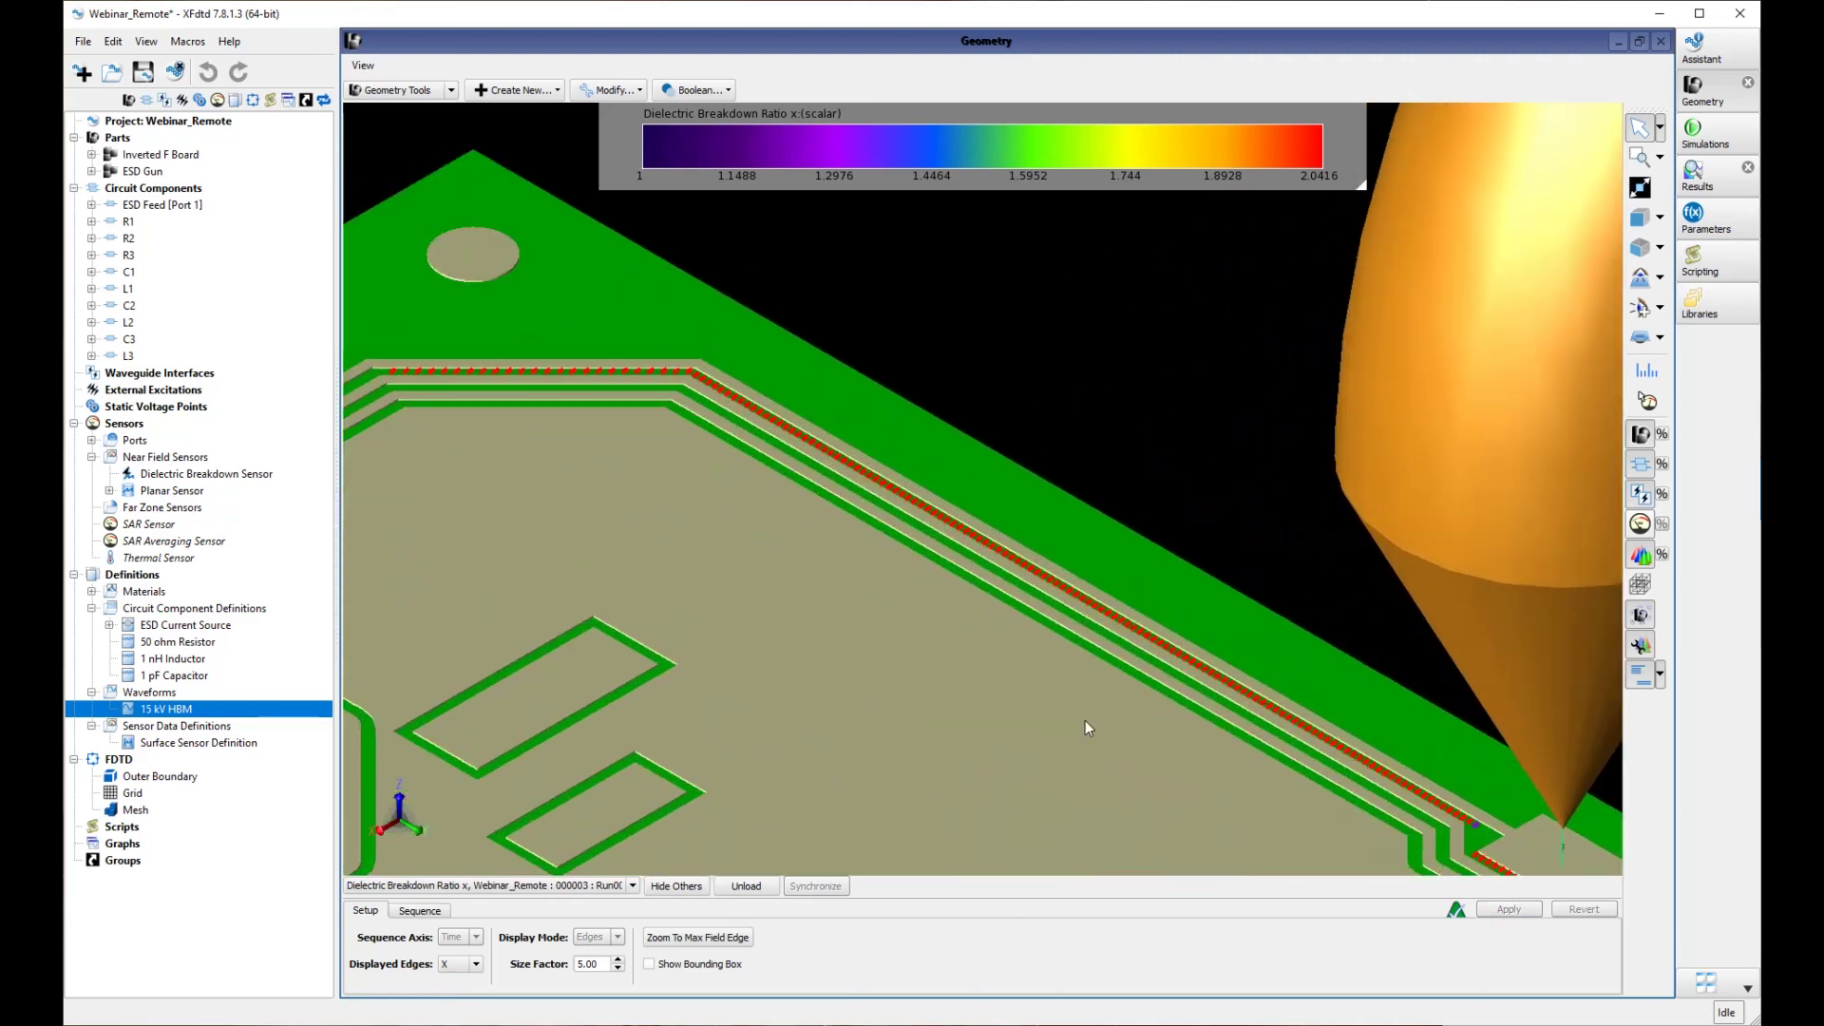
{"action": "scroll", "coordinate": [1221, 741], "scroll_direction": "up", "scroll_amount": 3}
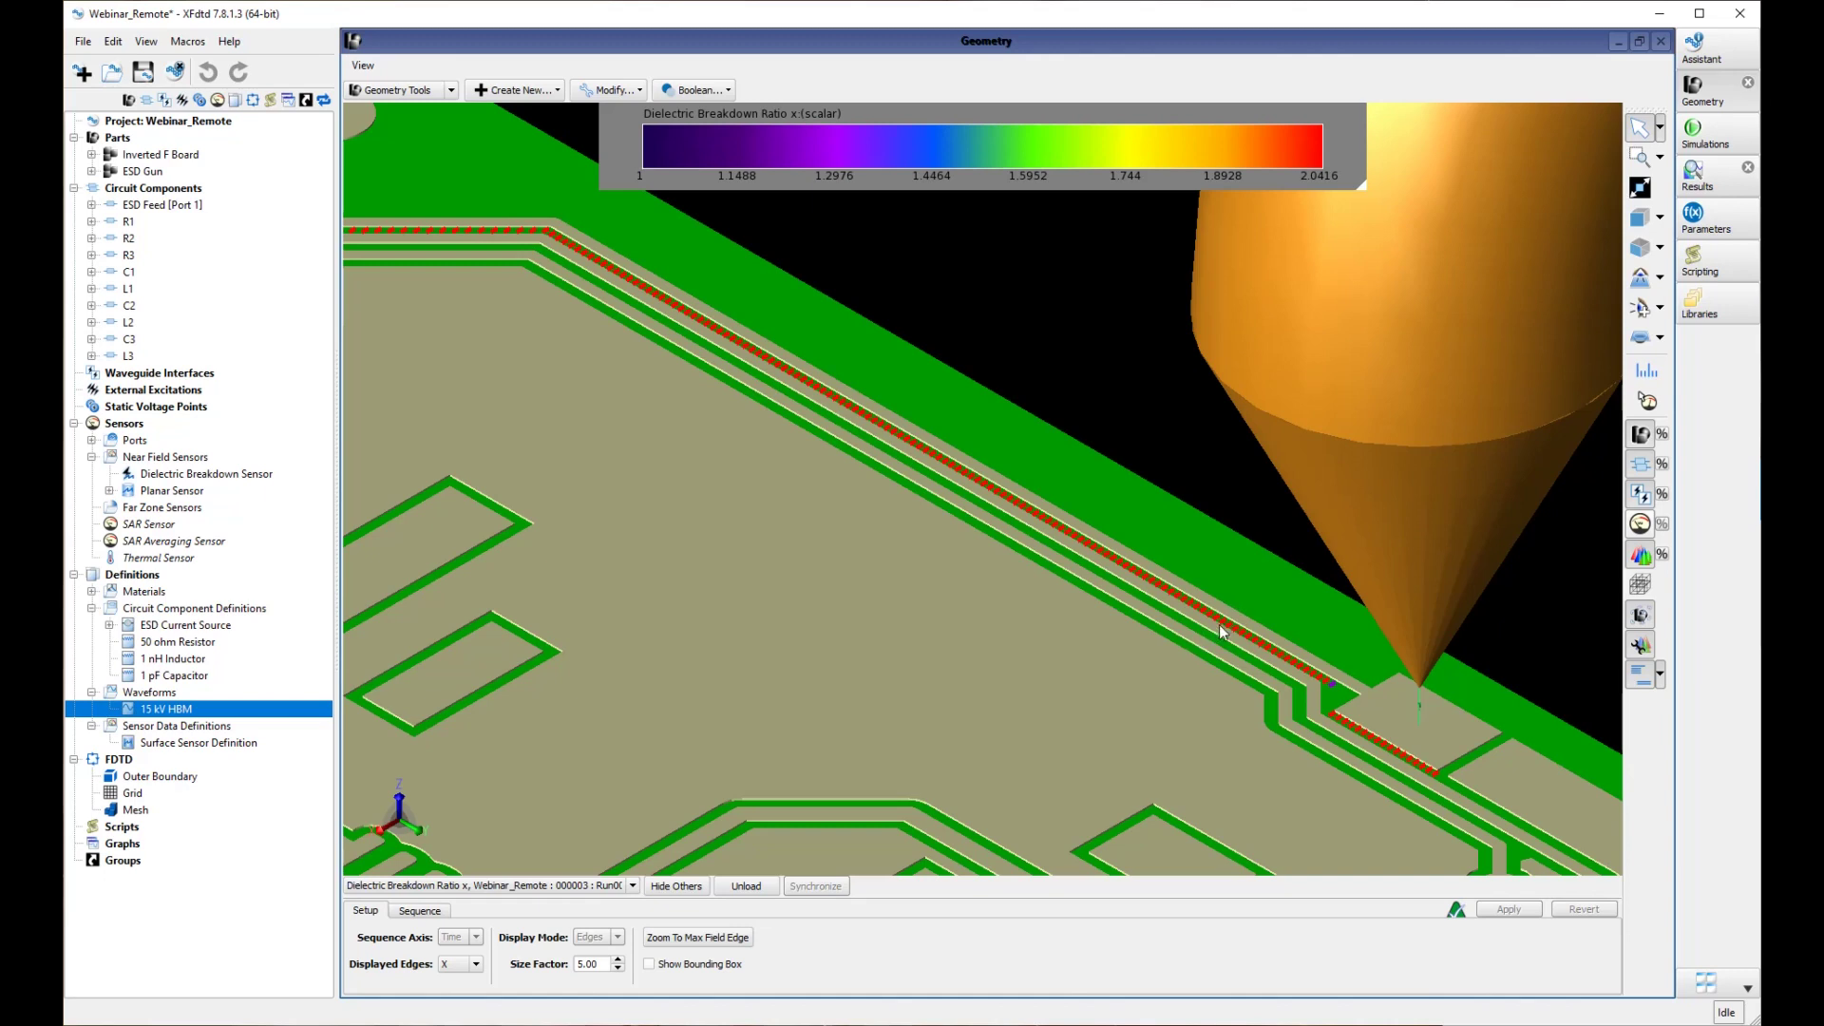
Step: Examine the X-edge dielectric breakdown ratio along the outer trace, from the ESD gun tip around the corner to the far chip pads
{"action": "middle_click_drag", "start_coordinate": [537, 531], "coordinate": [859, 614]}
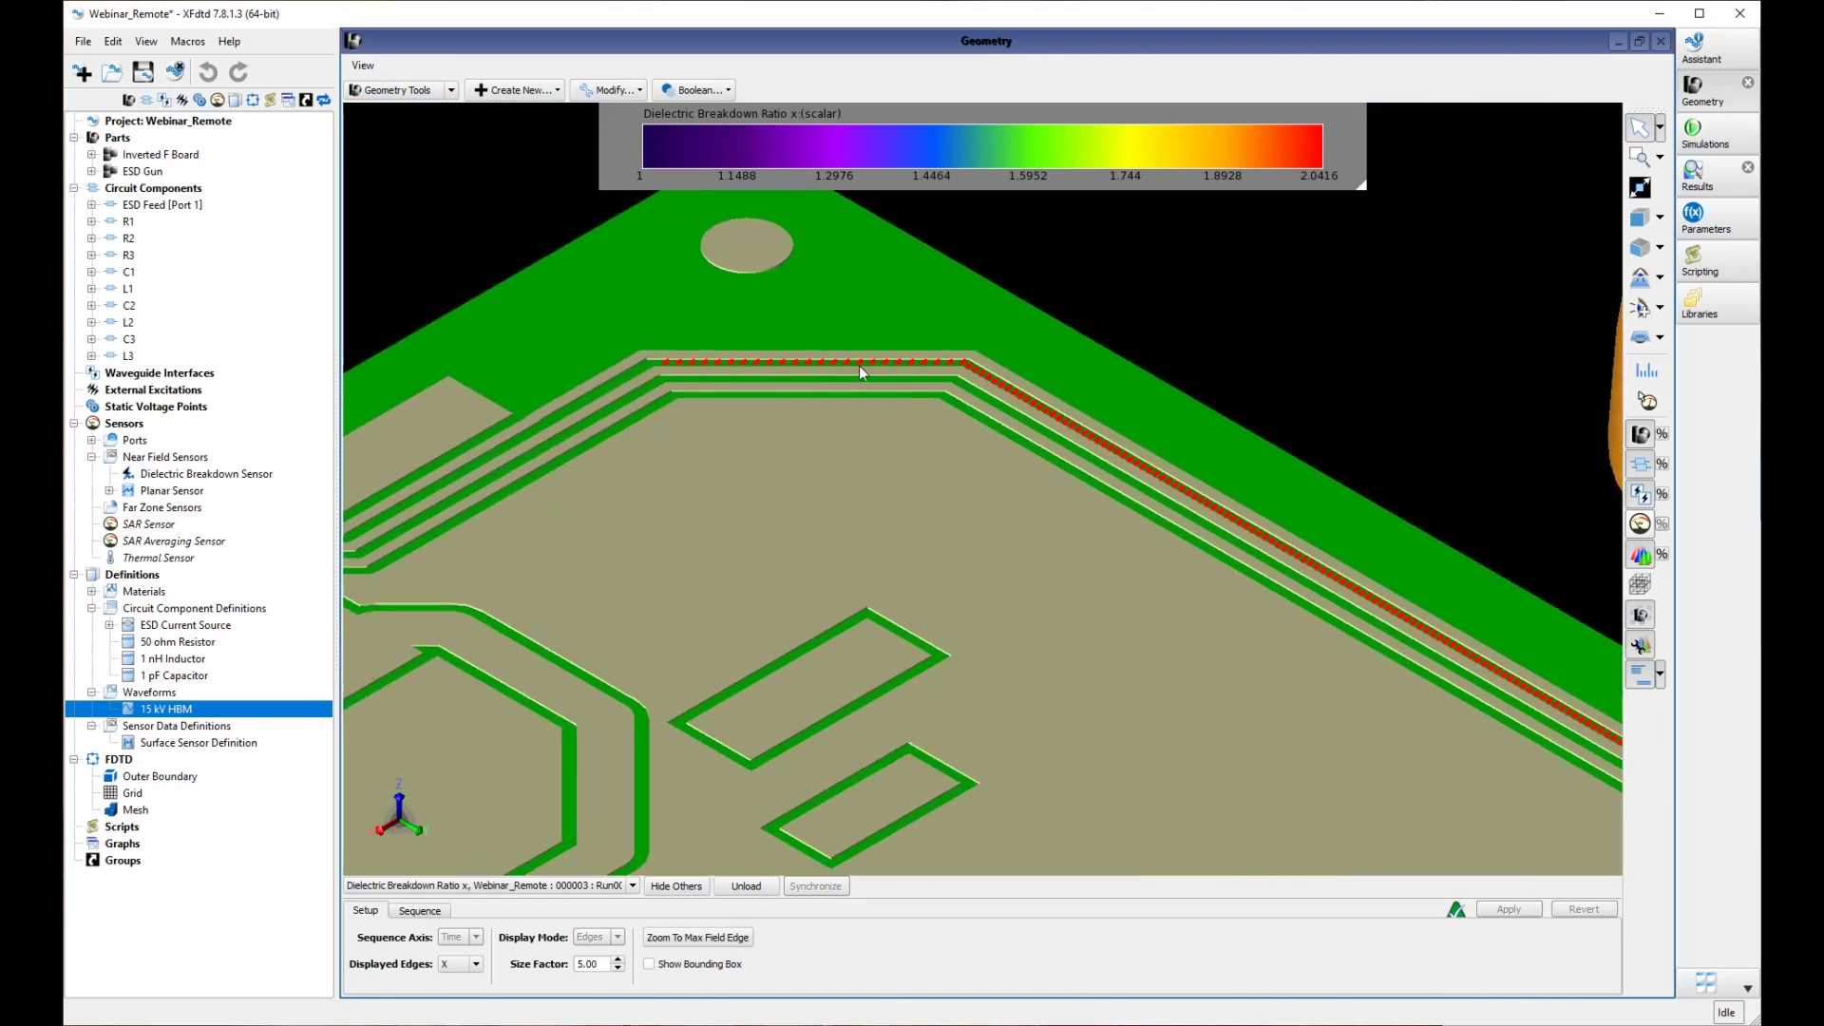
{"action": "scroll", "coordinate": [709, 656], "scroll_direction": "down", "scroll_amount": 3}
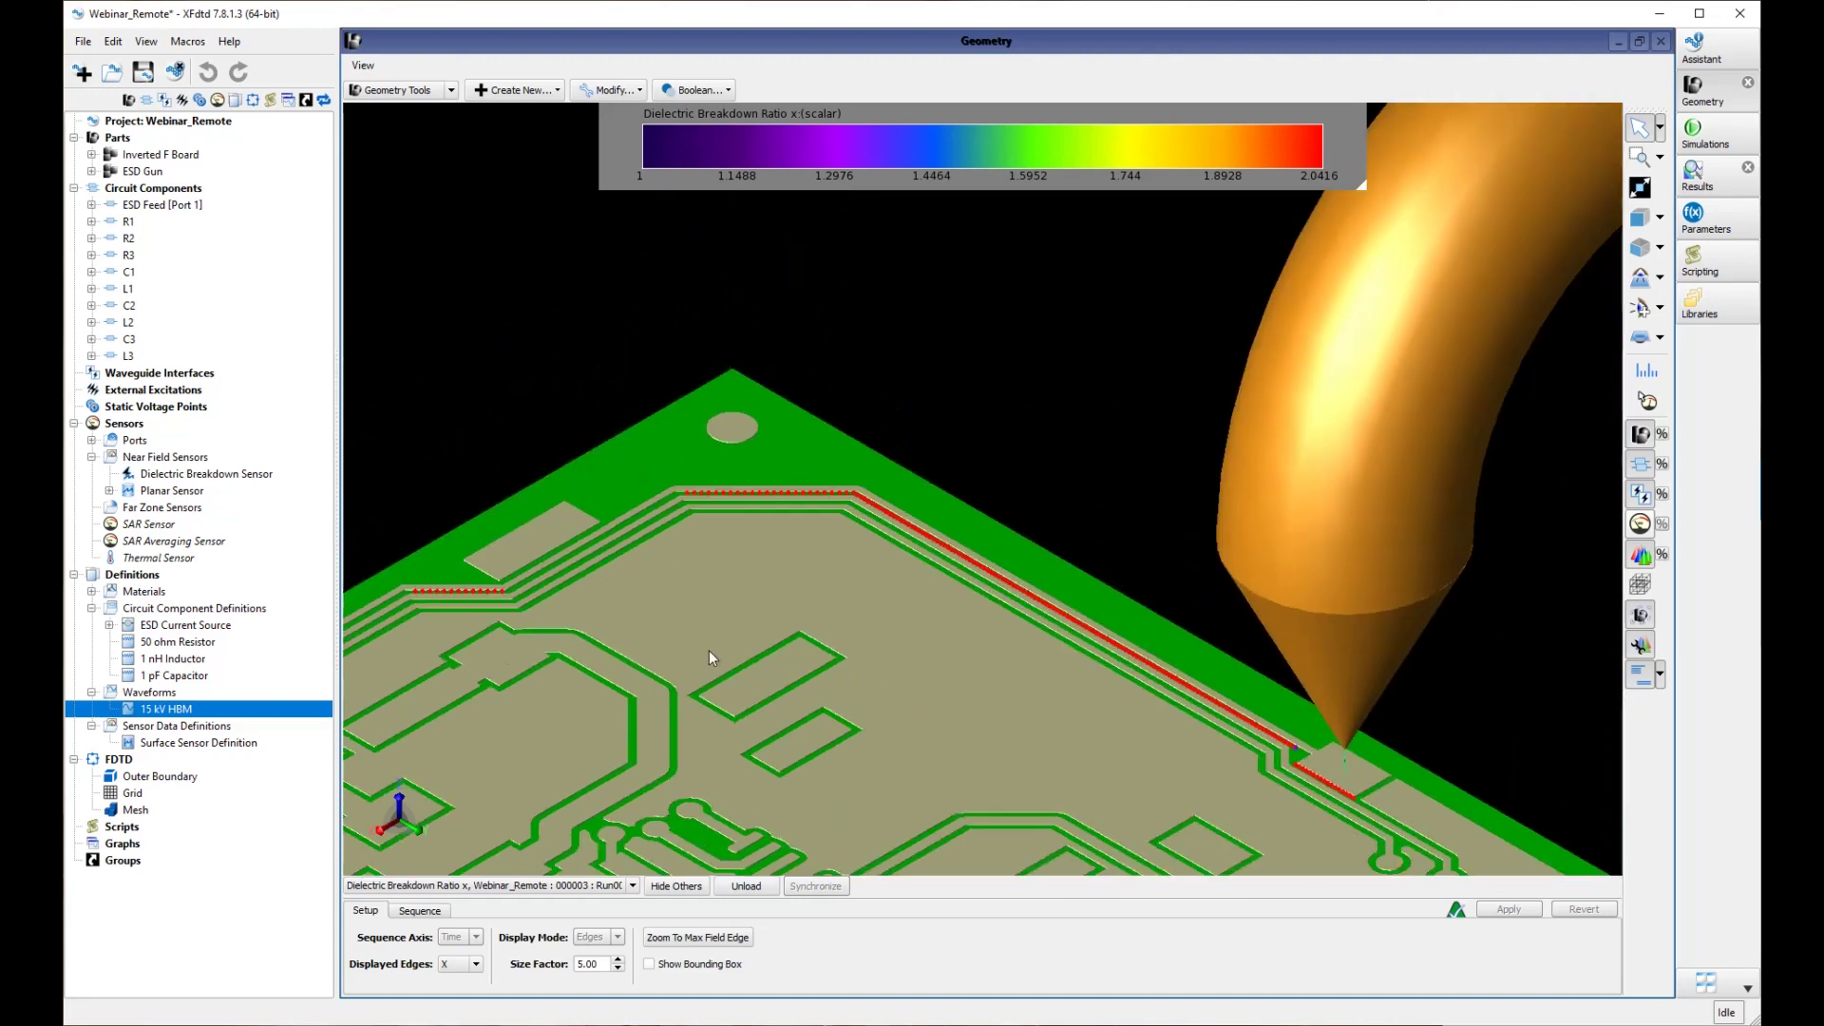
{"action": "middle_click_drag", "start_coordinate": [638, 738], "coordinate": [927, 560]}
{"action": "mouse_move", "coordinate": [764, 658]}
{"action": "middle_mouse_down"}
{"action": "mouse_move", "coordinate": [920, 522]}
{"action": "mouse_move", "coordinate": [855, 617]}
{"action": "mouse_move", "coordinate": [921, 562]}
{"action": "middle_mouse_up"}
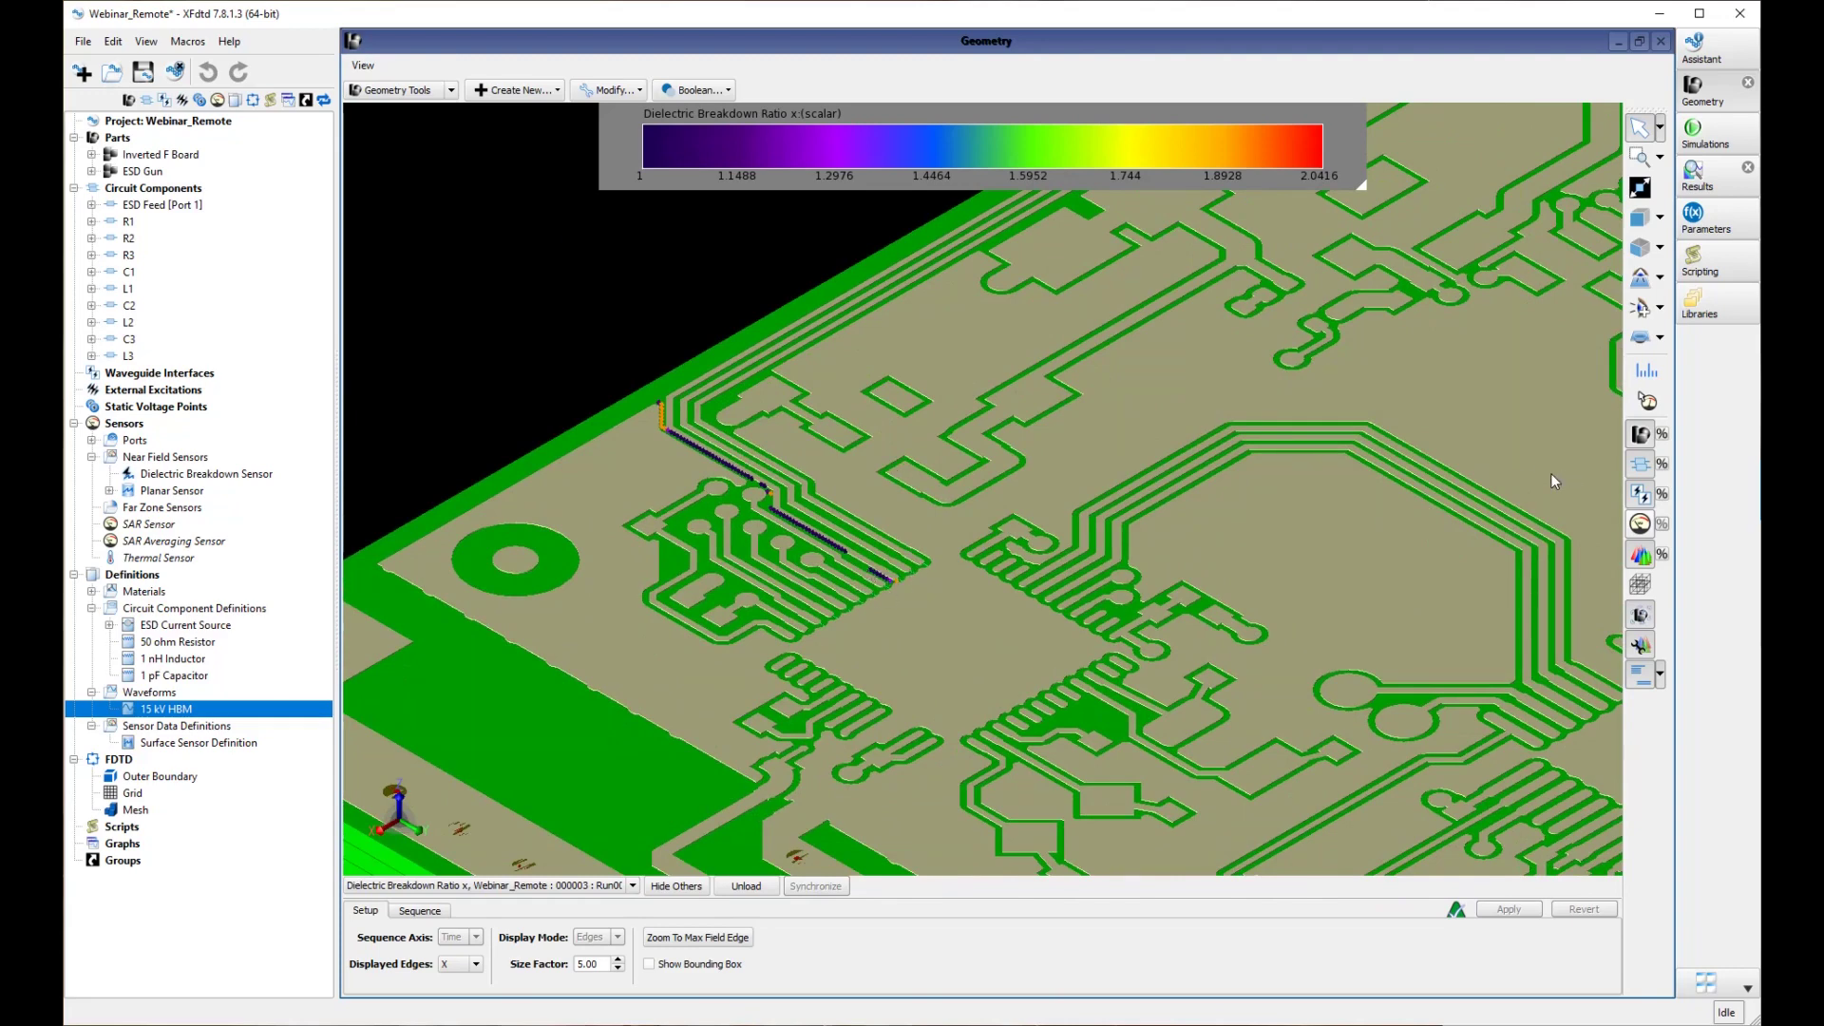
{"action": "middle_click_drag", "start_coordinate": [1551, 473], "coordinate": [1159, 504]}
{"action": "scroll", "coordinate": [1159, 498], "scroll_direction": "down", "scroll_amount": 4}
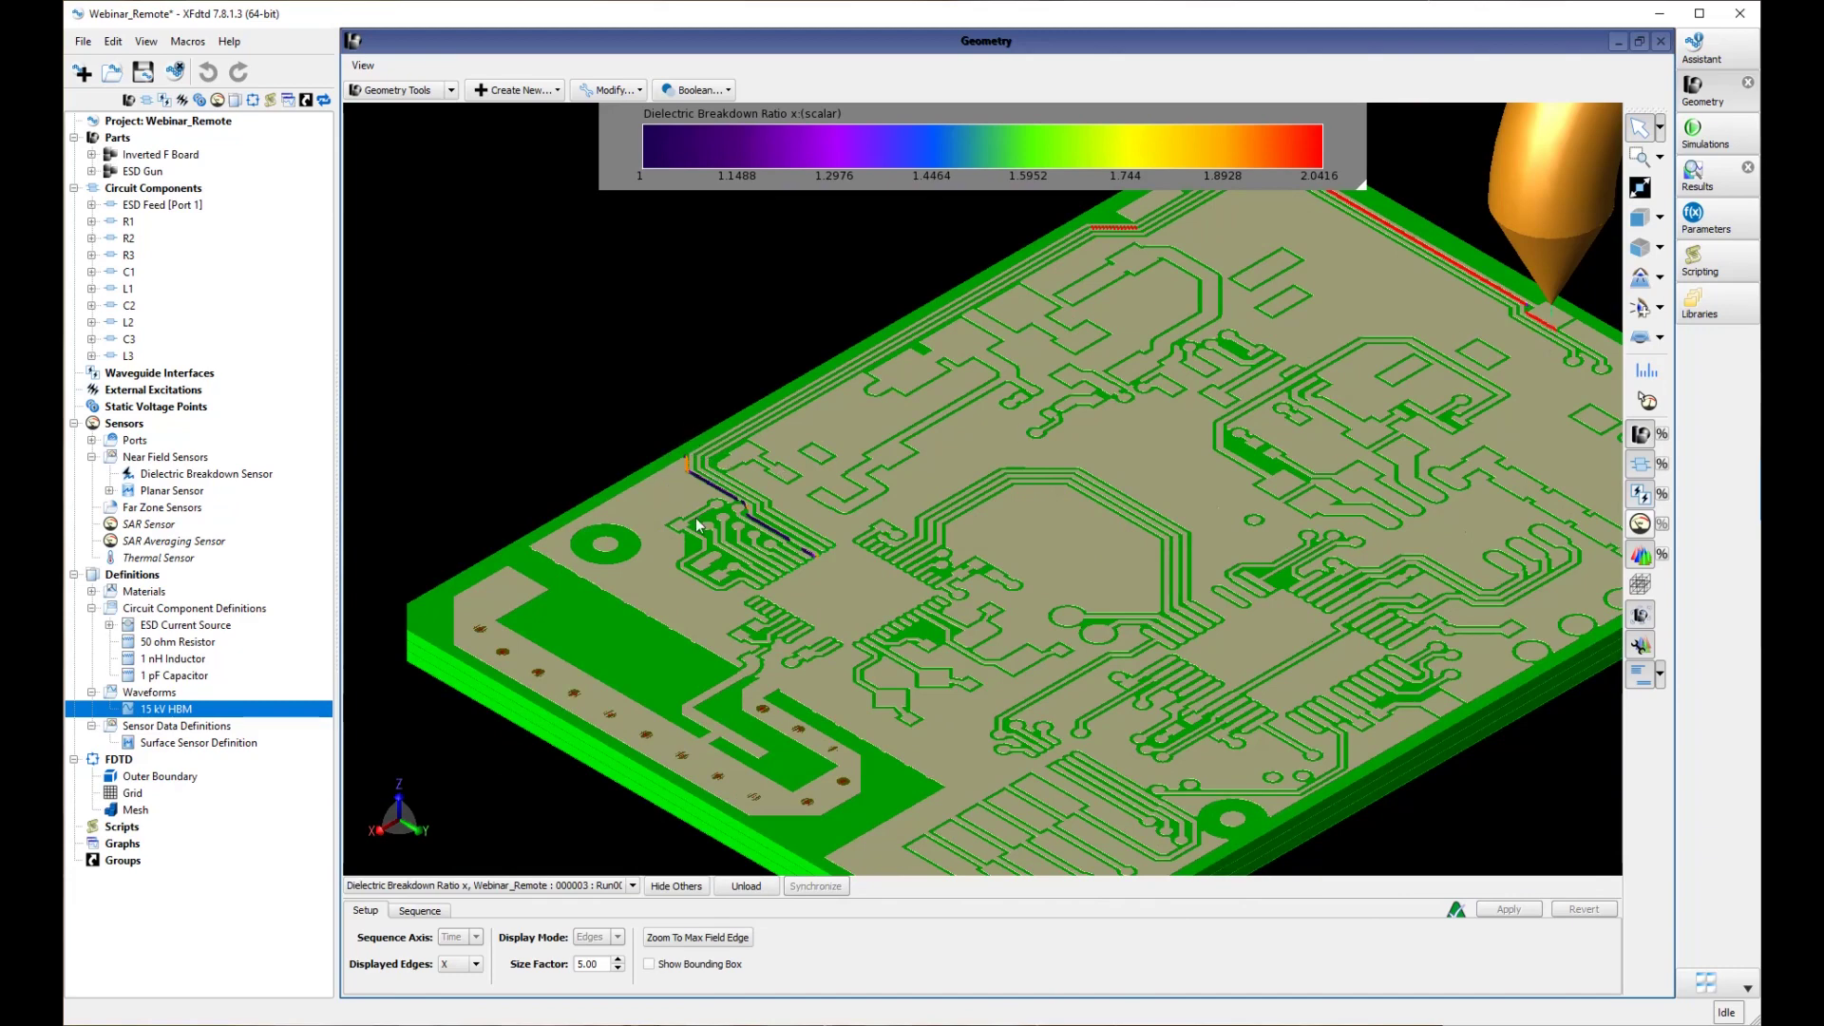
{"action": "middle_click_drag", "start_coordinate": [1086, 413], "coordinate": [815, 601]}
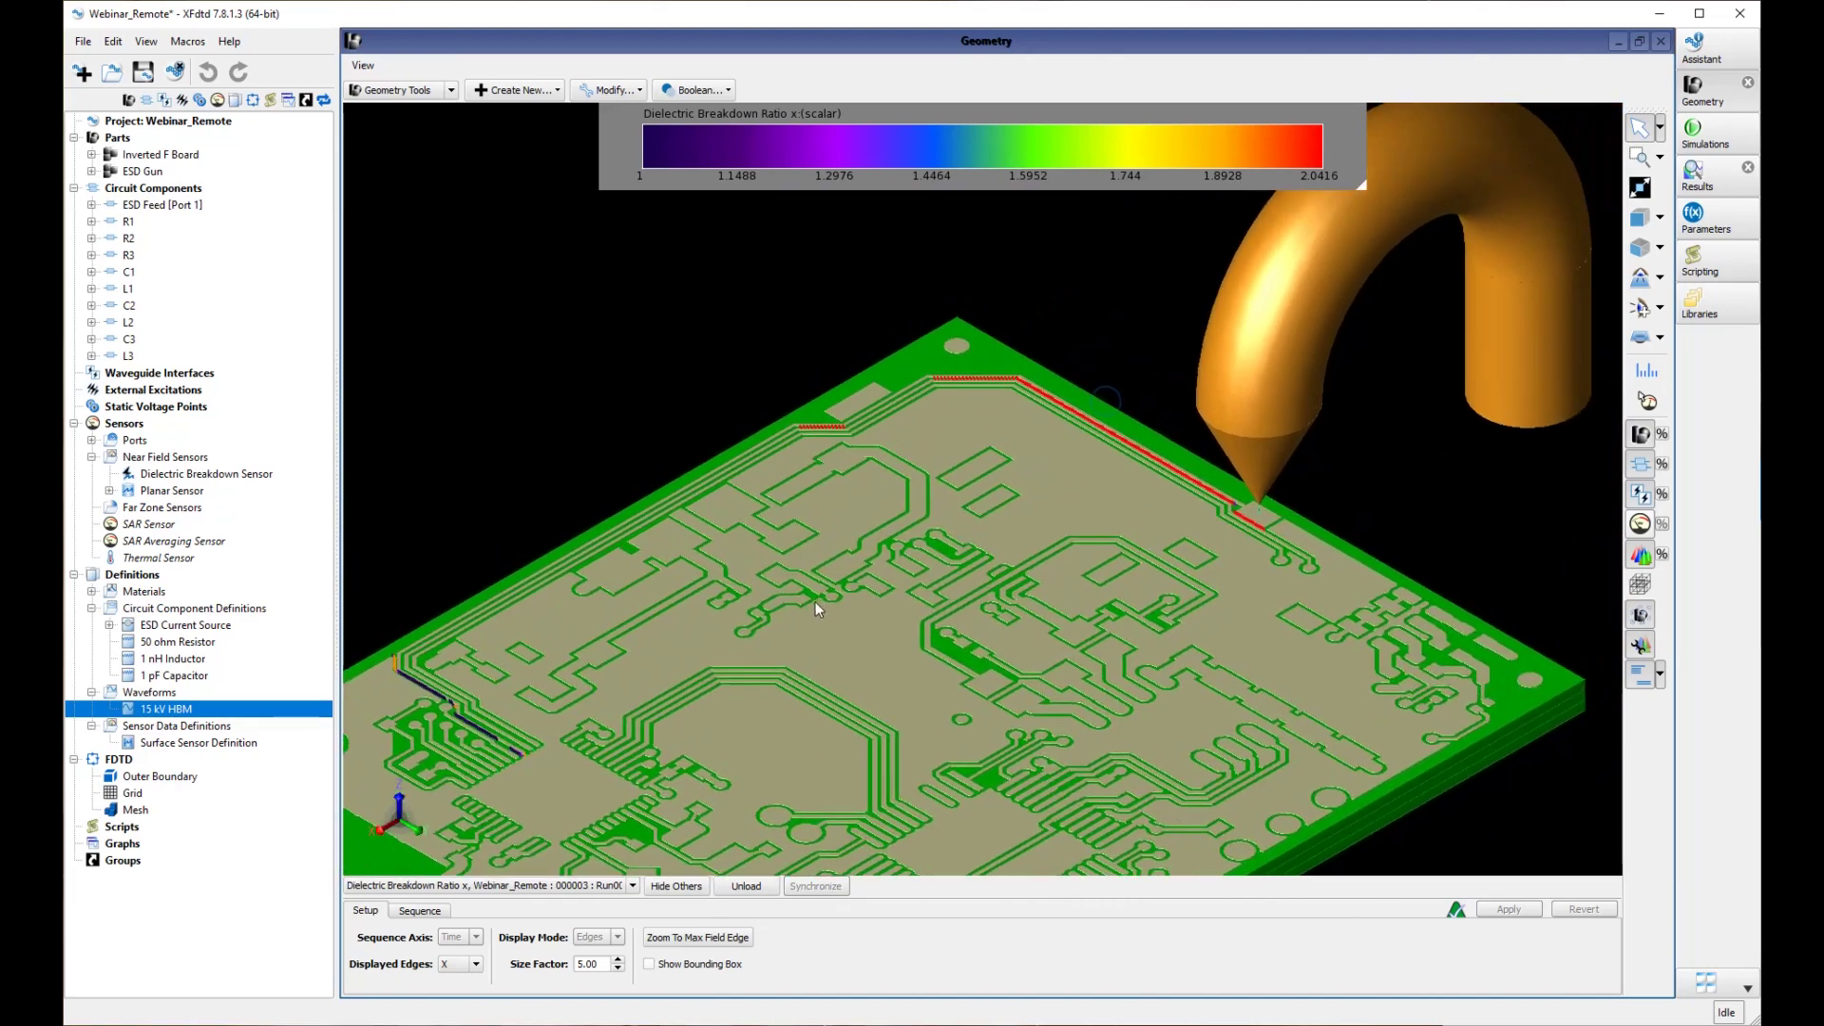
Step: Display only the Y edges of the dielectric breakdown ratio and examine them along the board's outer trace
{"action": "left_click", "coordinate": [470, 964]}
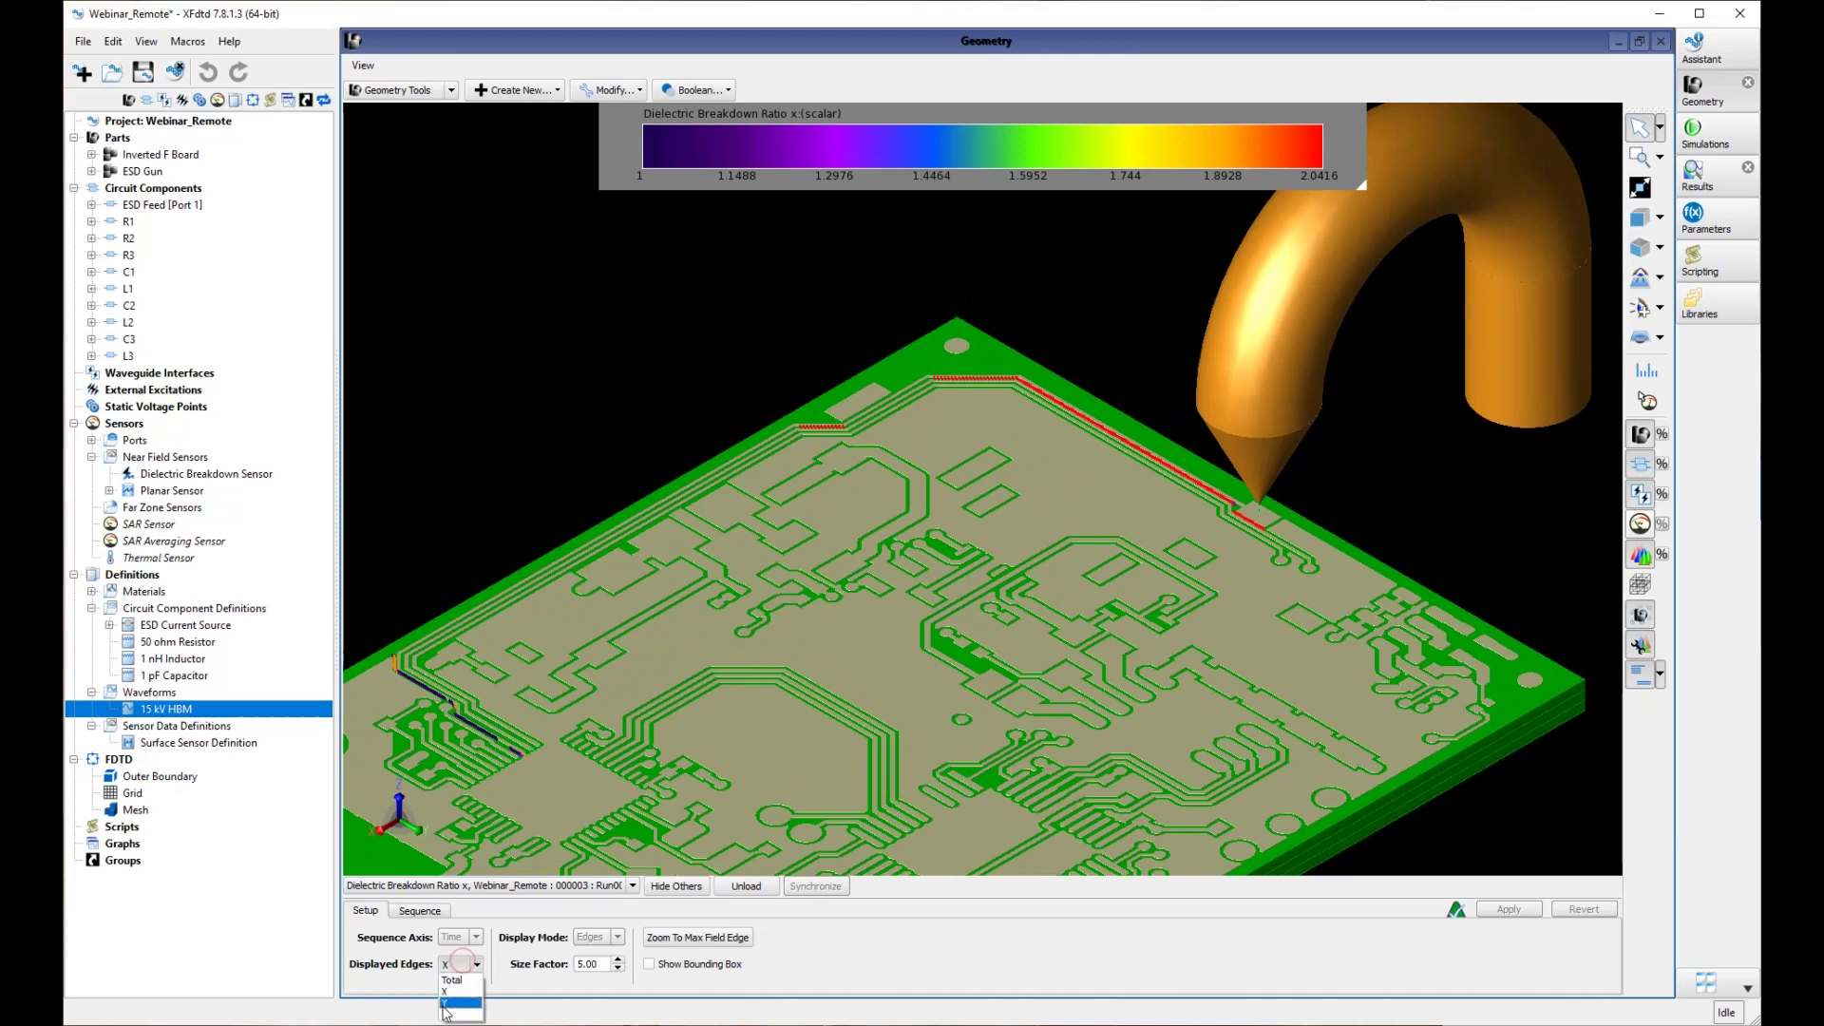
{"action": "left_click", "coordinate": [443, 1004]}
{"action": "left_click", "coordinate": [1508, 910]}
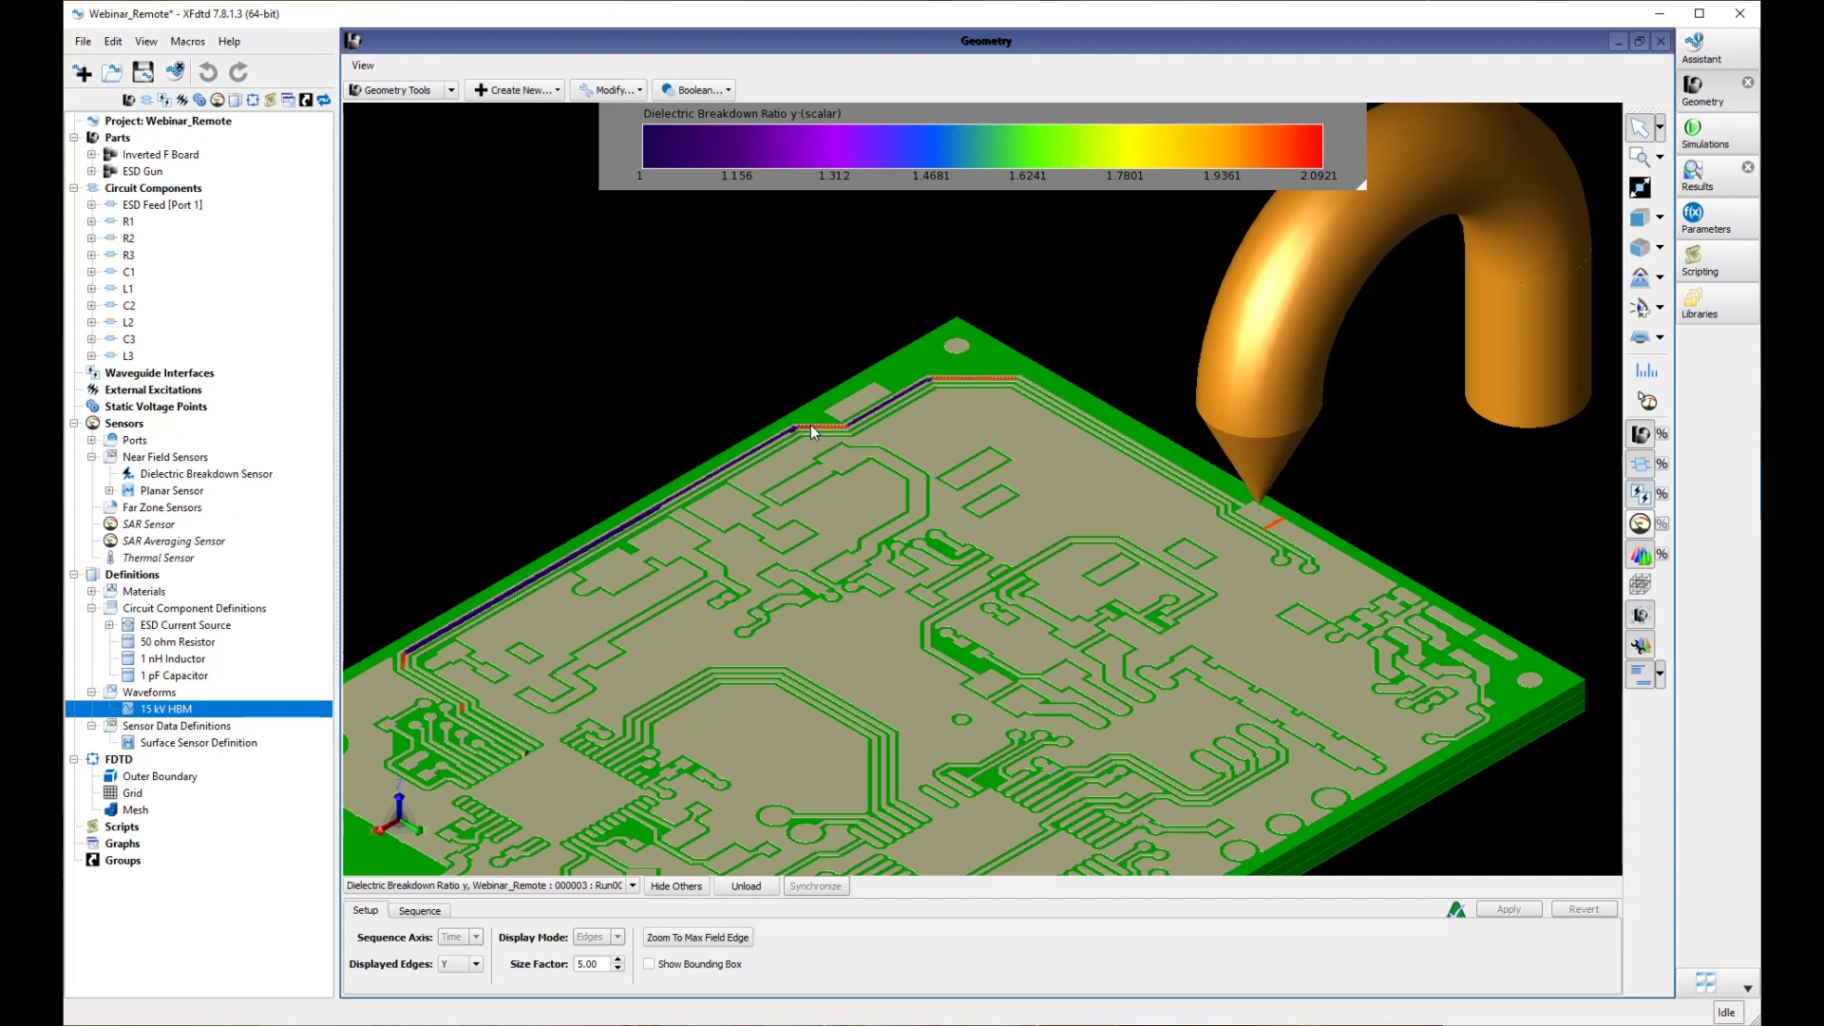
{"action": "middle_click_drag", "start_coordinate": [754, 567], "coordinate": [1127, 435]}
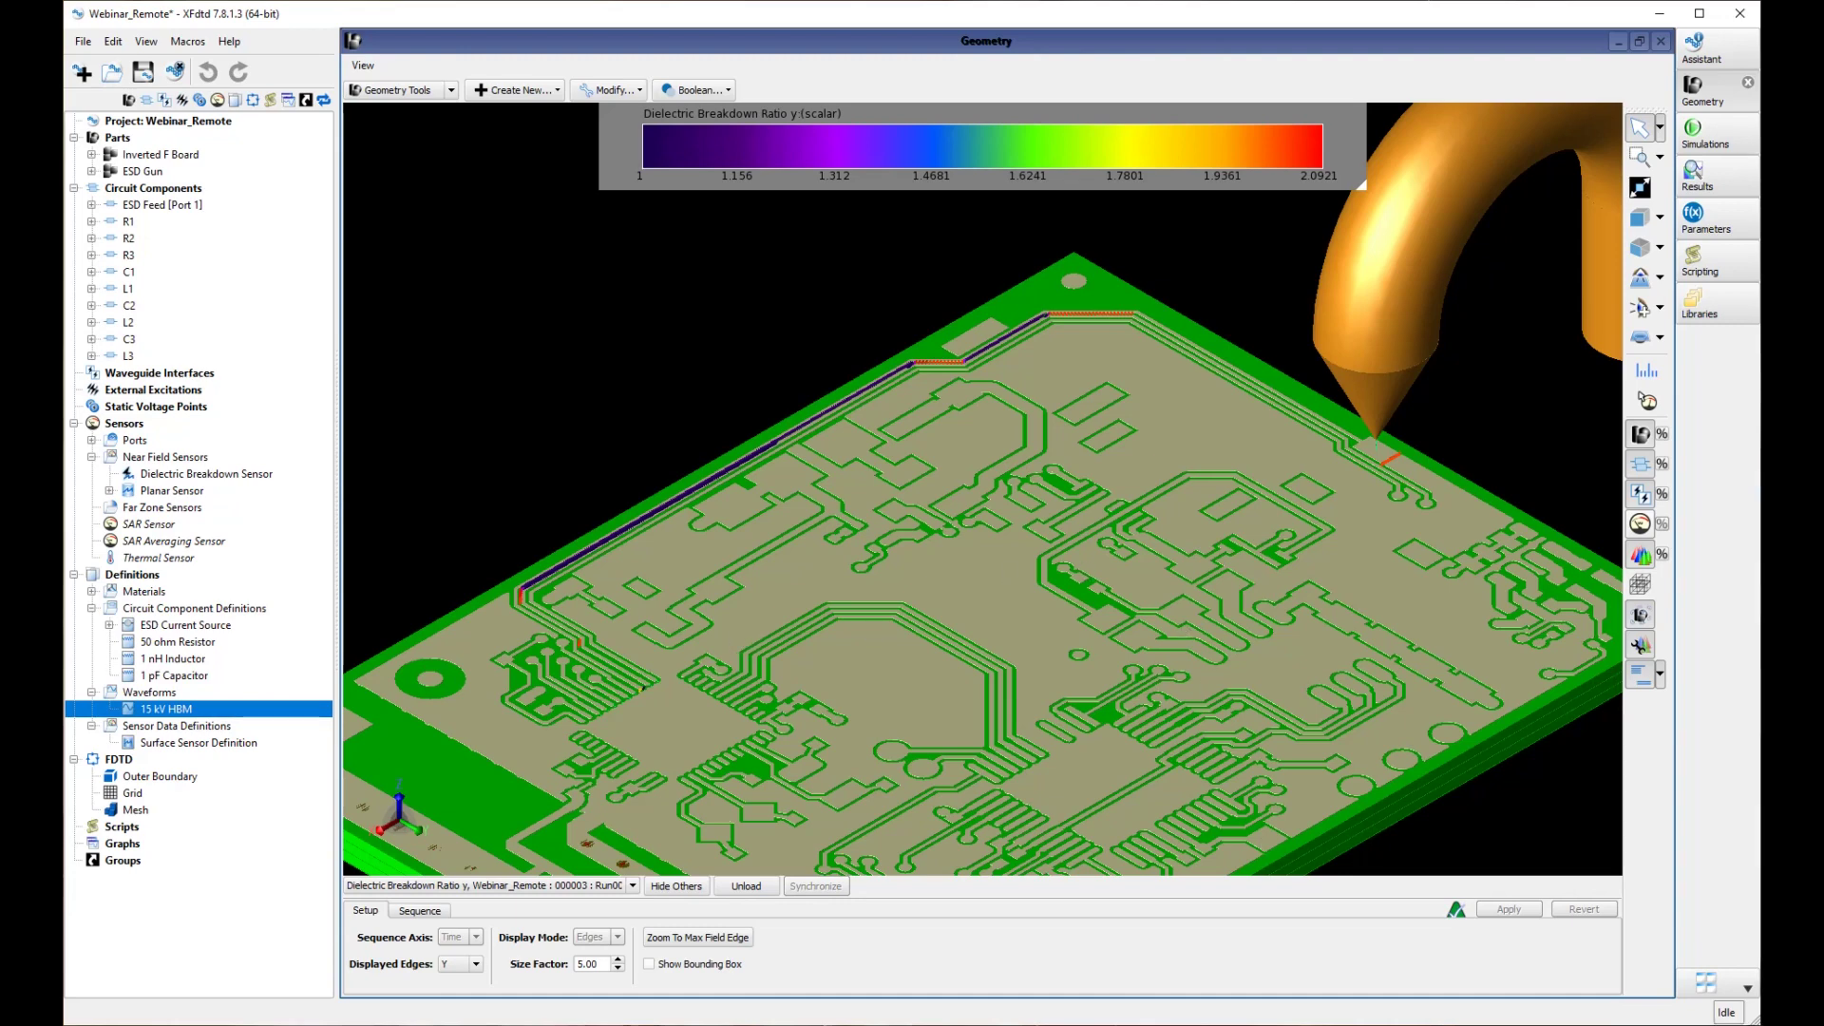
Step: Review the system sensor's Max Component Voltages and Currents results against the component ratings, then close the results
{"action": "left_click", "coordinate": [1695, 175]}
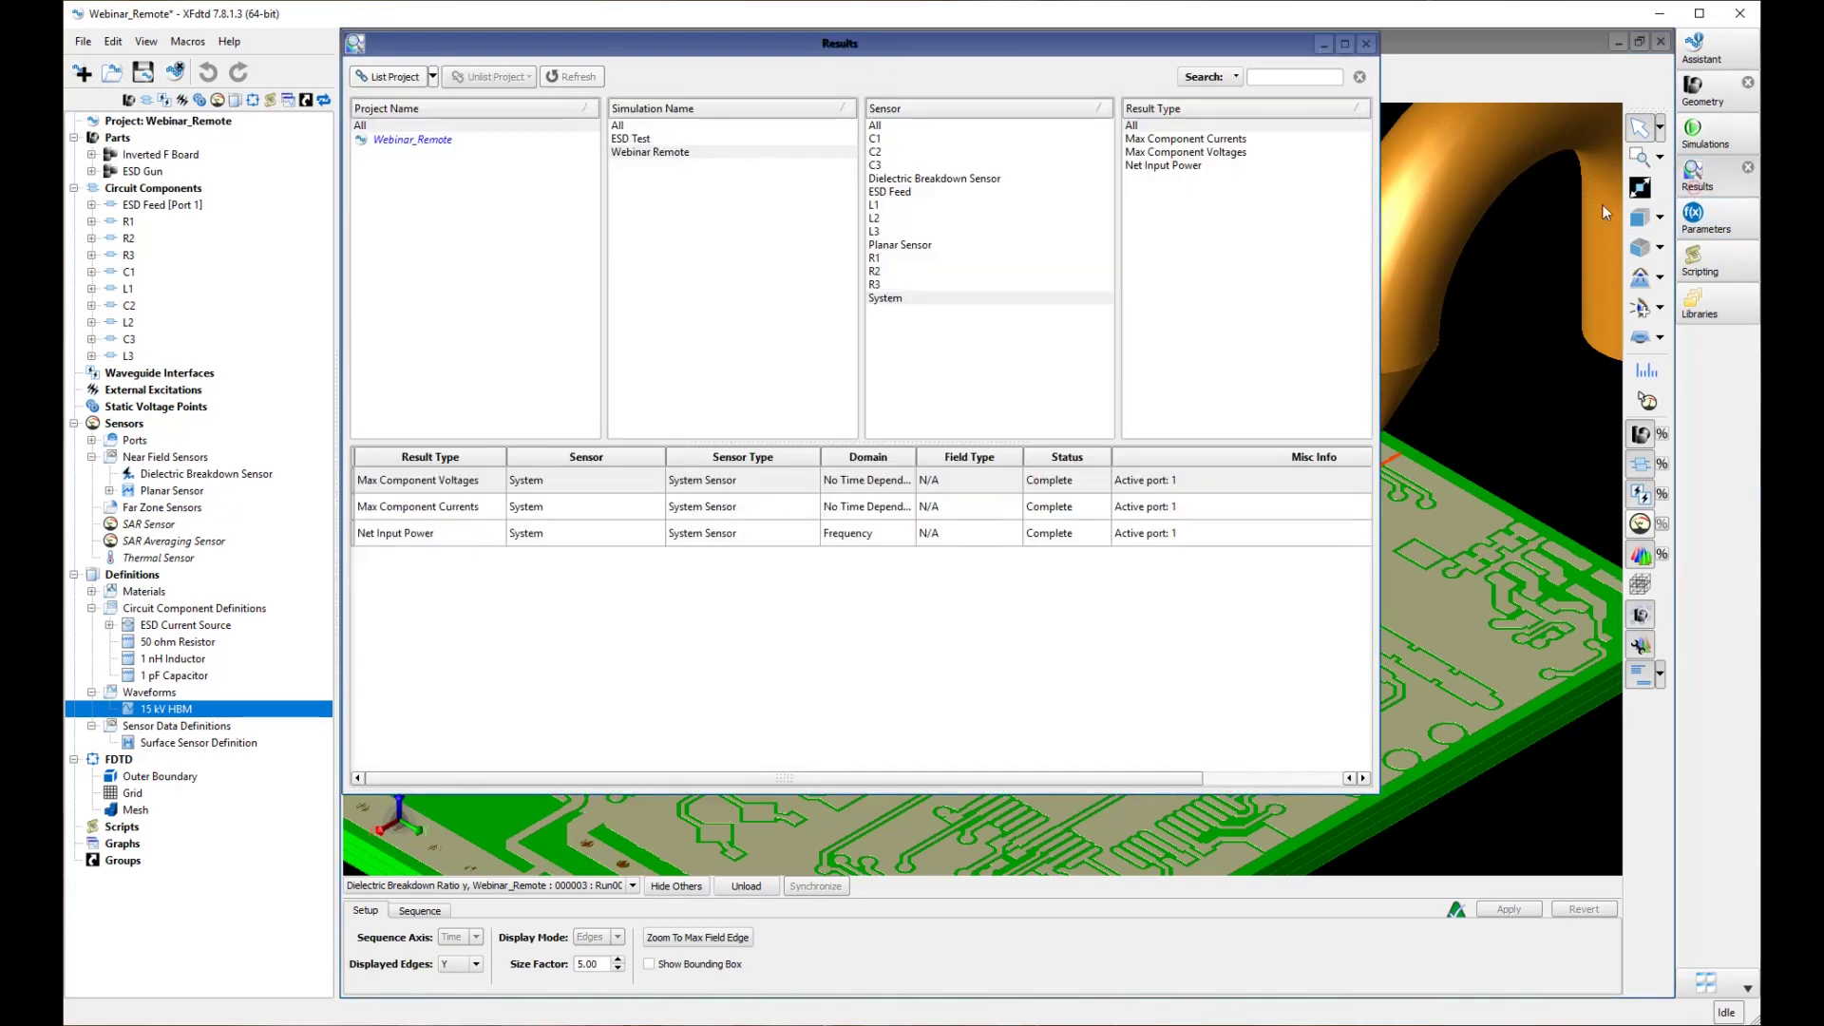
{"action": "right_click", "coordinate": [418, 480]}
{"action": "left_click", "coordinate": [439, 486]}
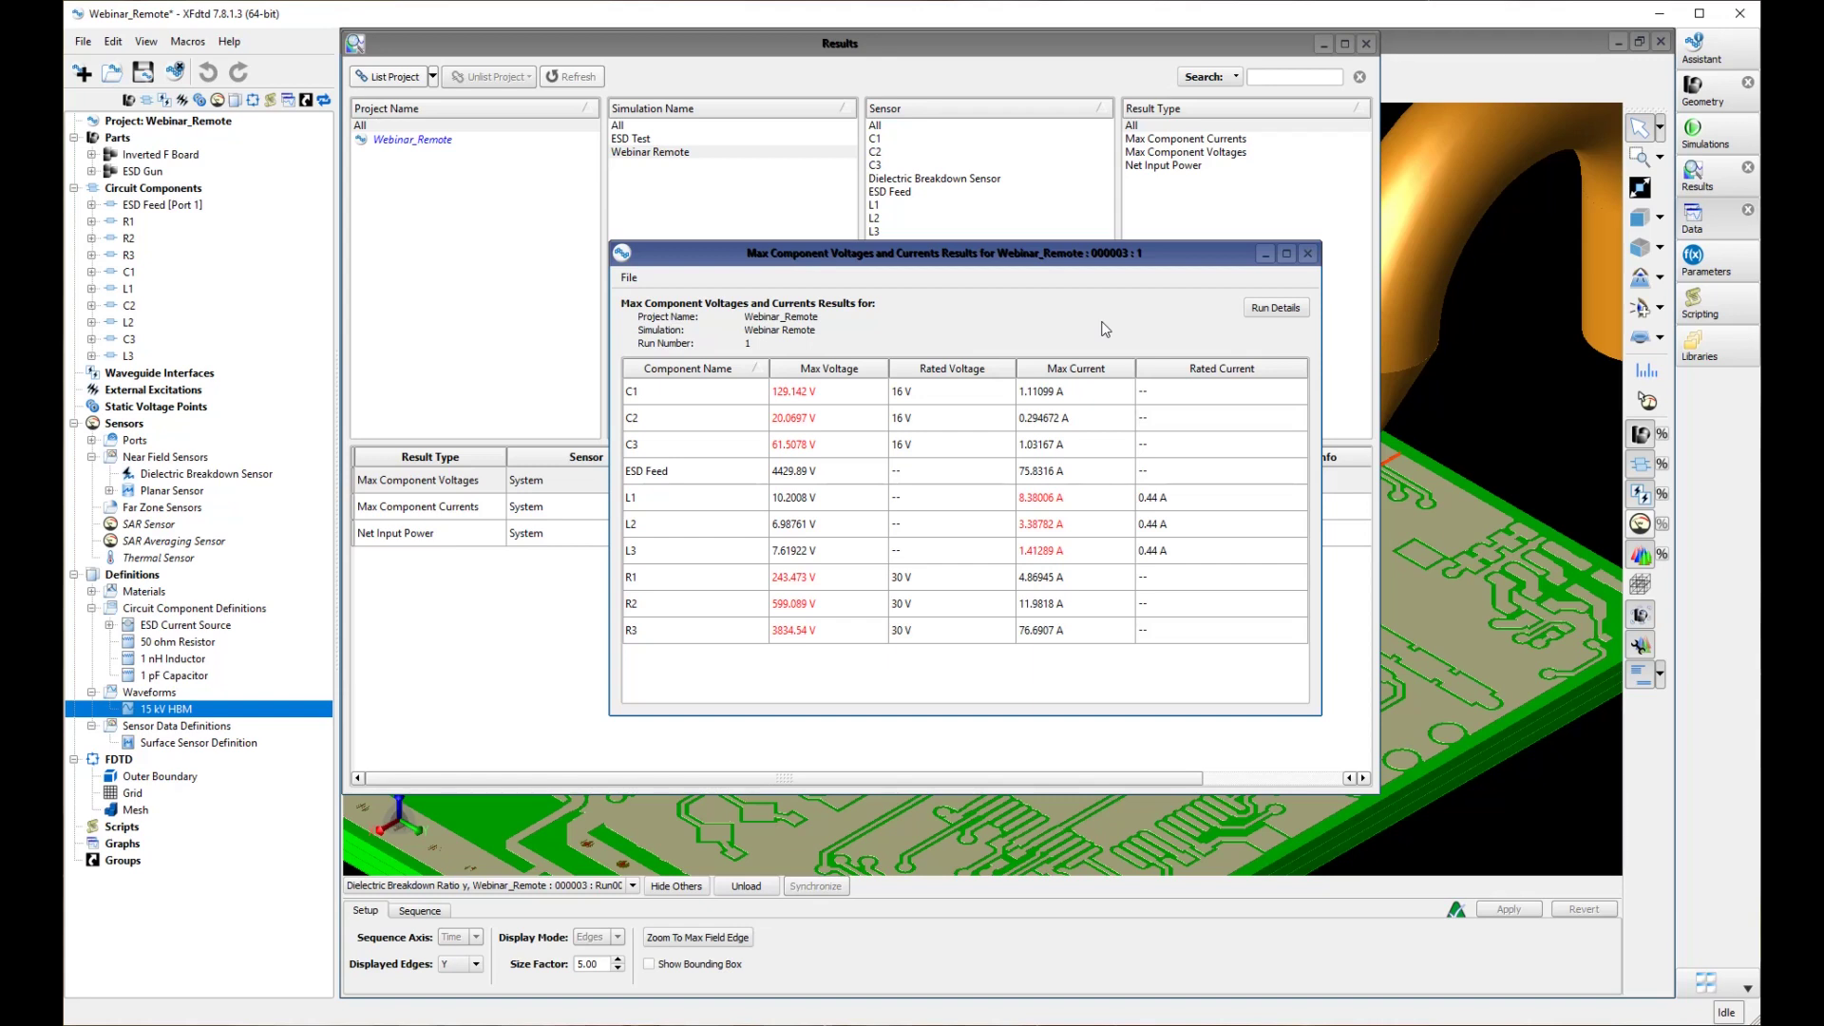
{"action": "left_click", "coordinate": [1308, 255]}
{"action": "left_click", "coordinate": [1365, 43]}
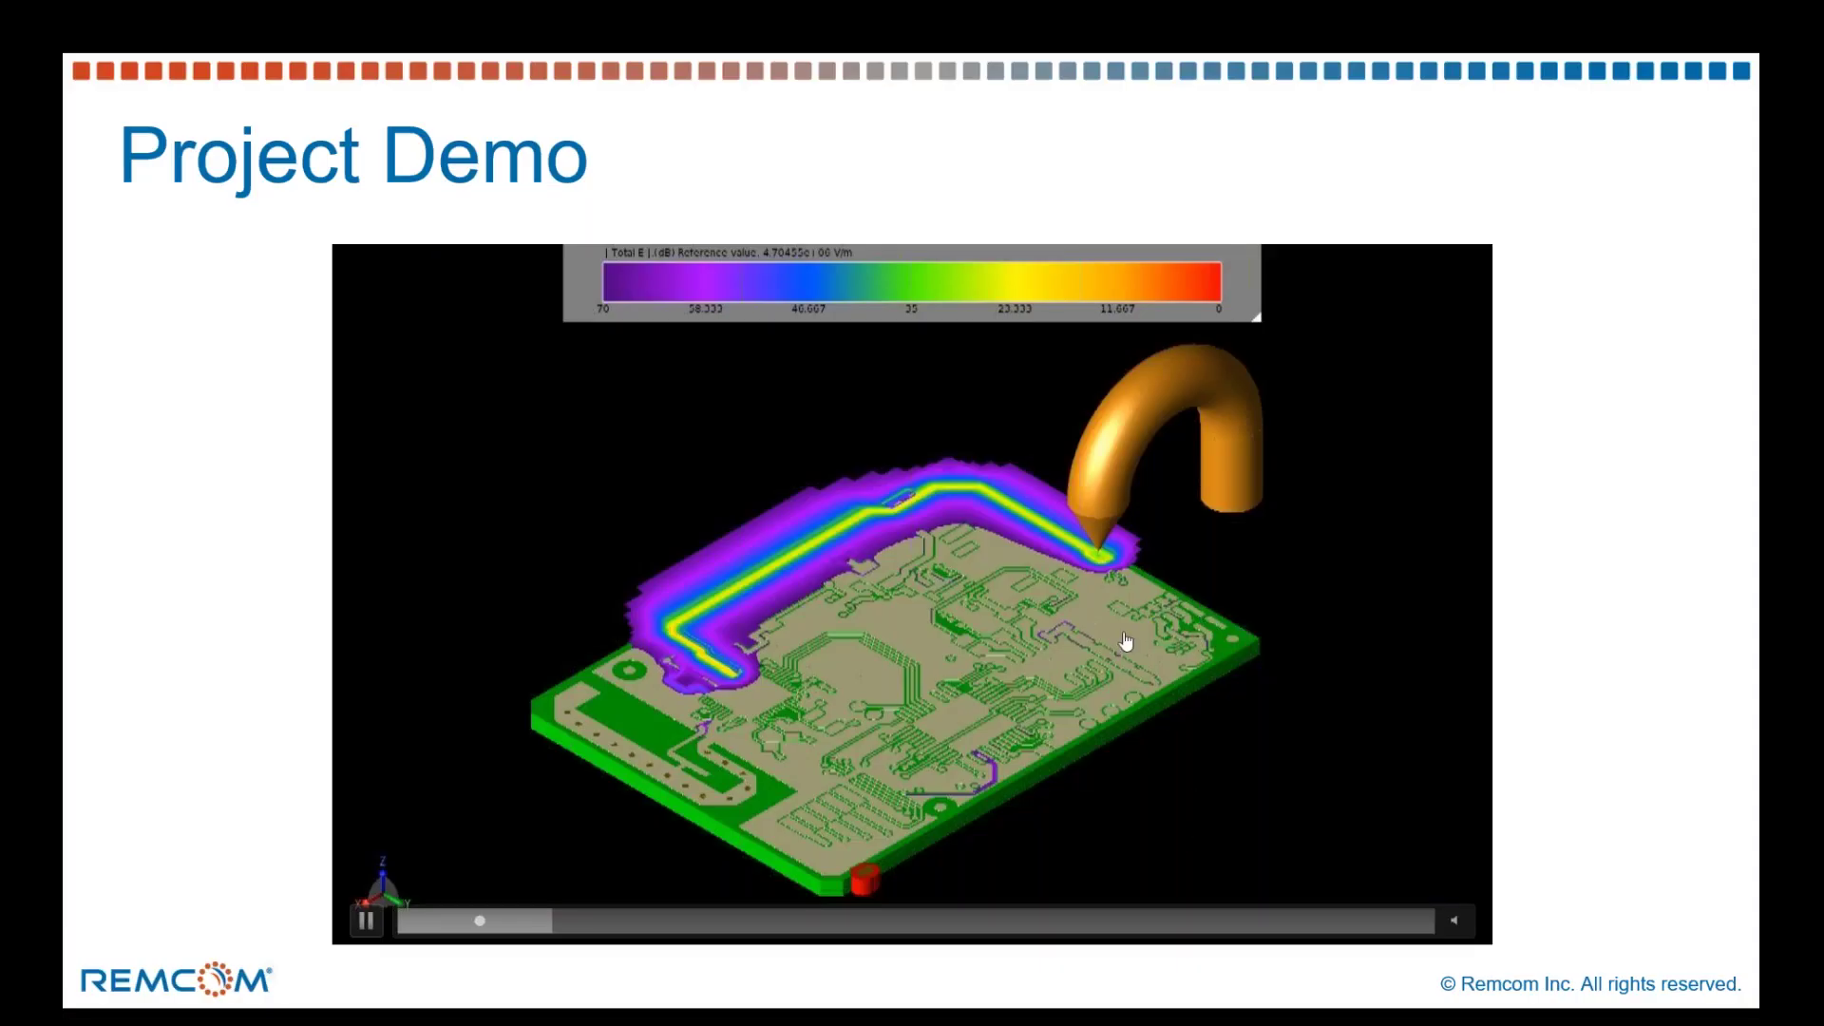
{"action": "left_click", "coordinate": [787, 193]}
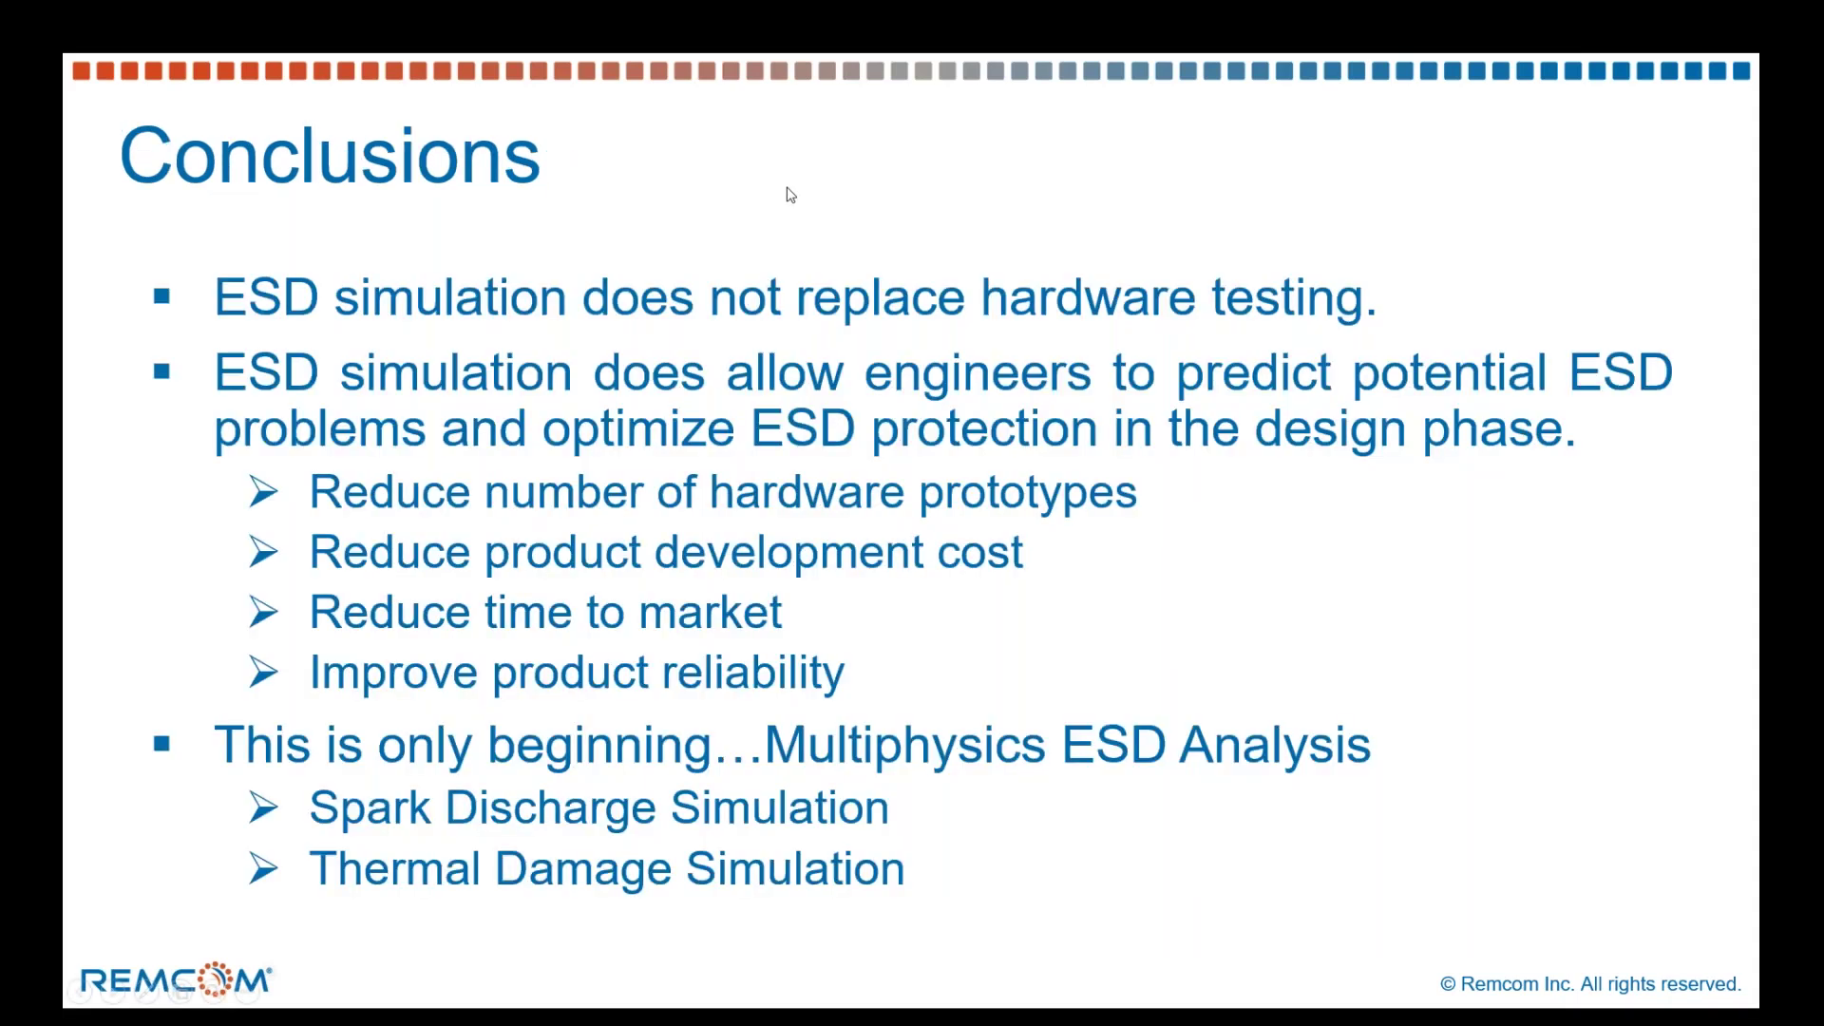